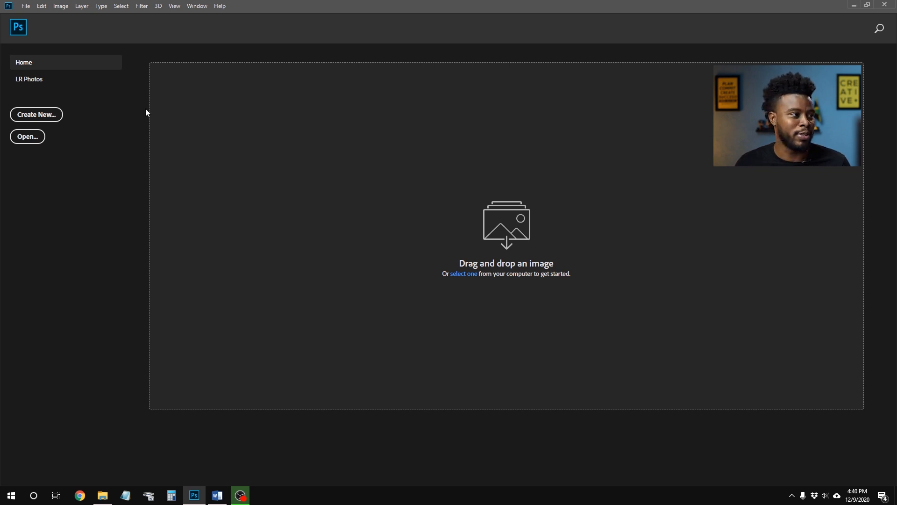
# - Create a new document 11 inches wide and 8 inches high at 300 pixels/inch with a white background
pyautogui.click(32, 115)
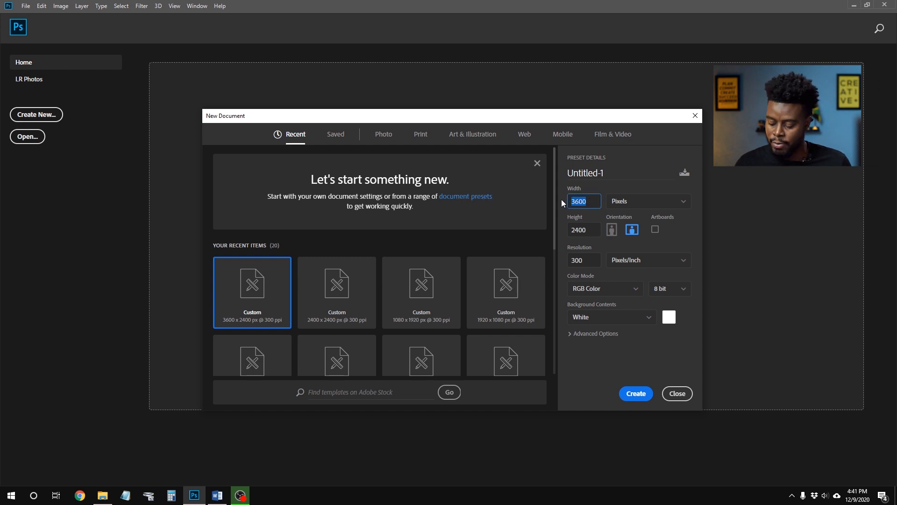
pyautogui.click(675, 206)
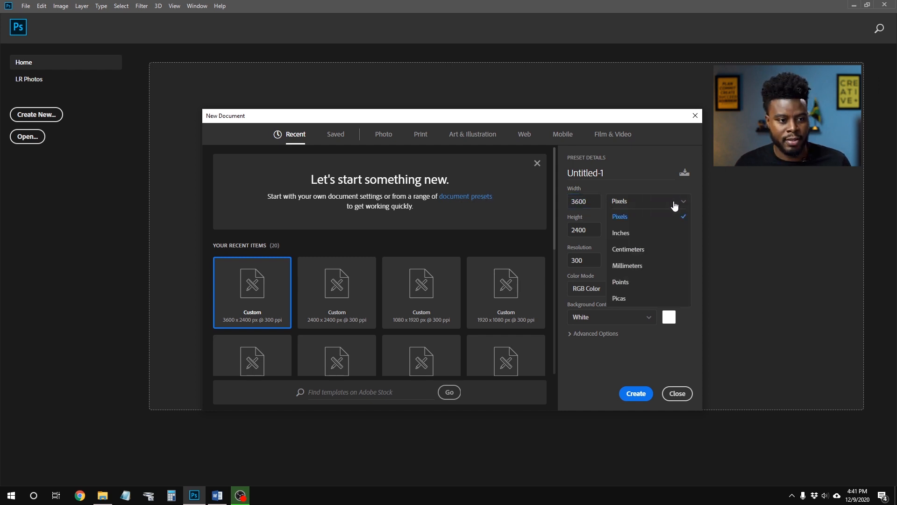
pyautogui.click(674, 234)
pyautogui.moveTo(597, 203); pyautogui.dragTo(573, 206)
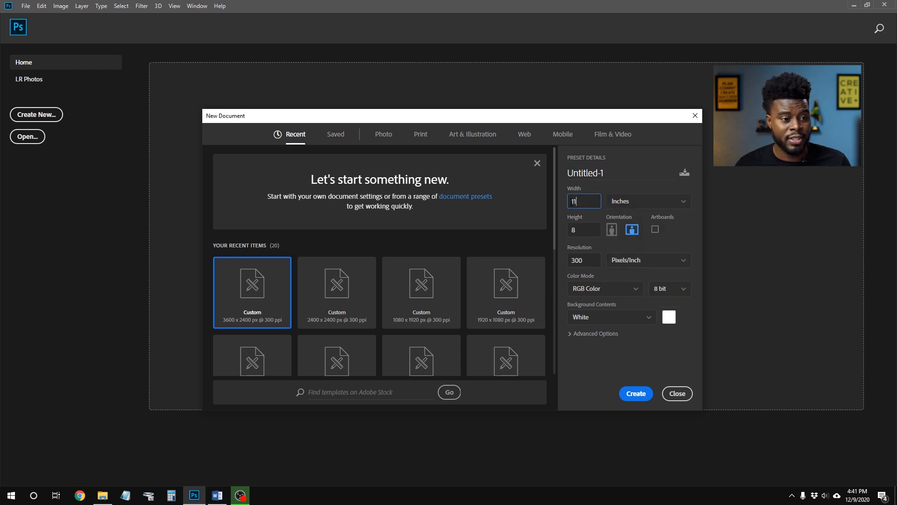
pyautogui.click(595, 234)
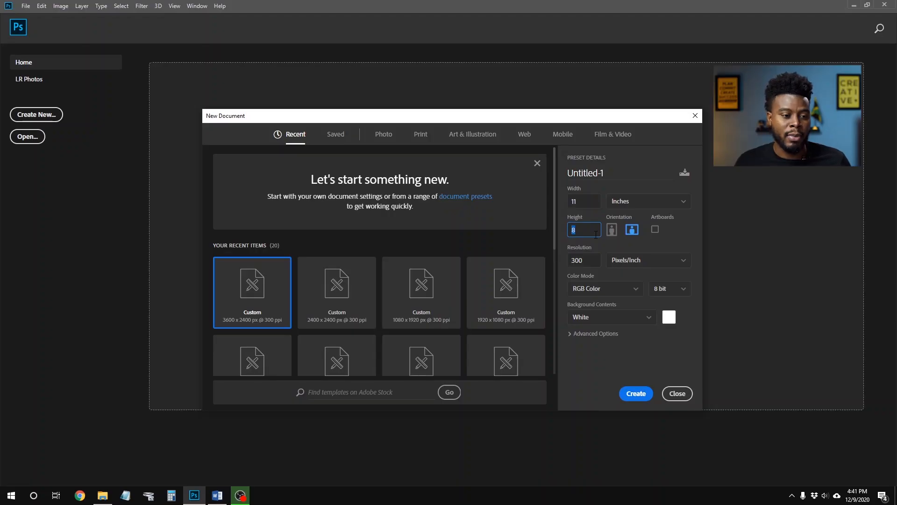
pyautogui.click(592, 258)
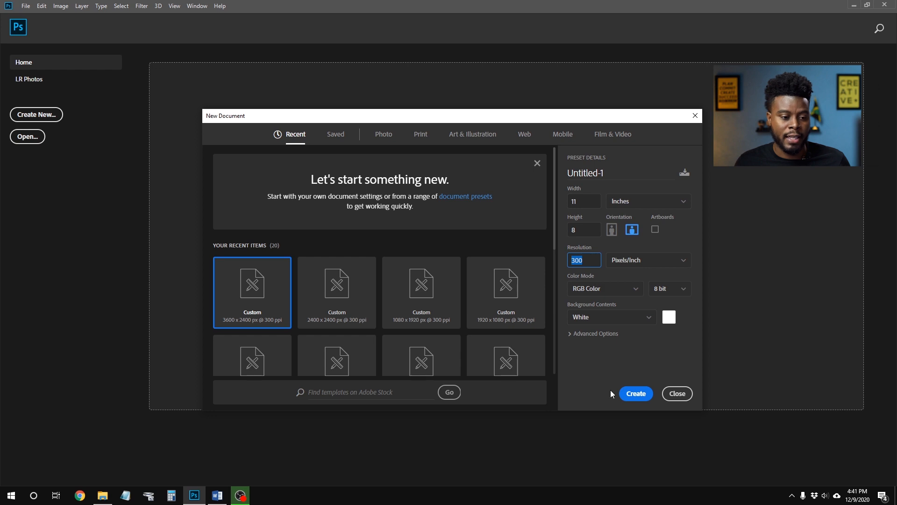
pyautogui.click(636, 393)
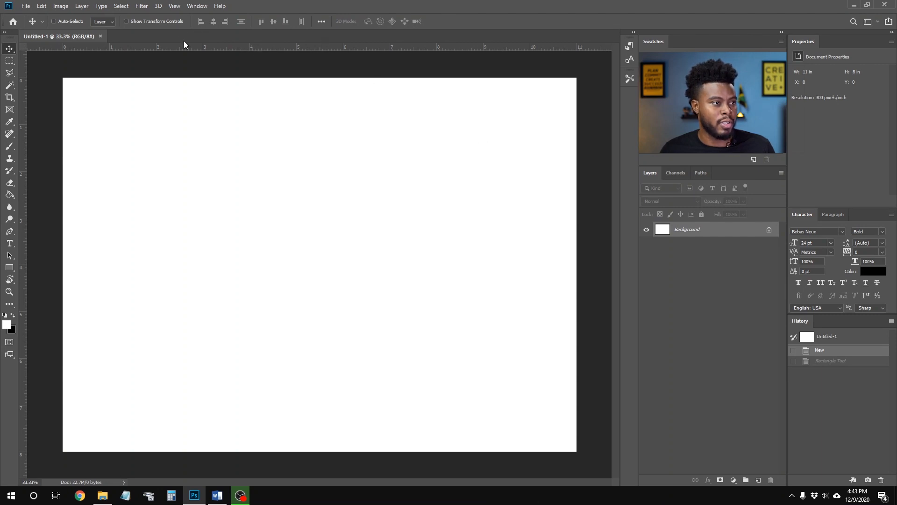
# - Place margin guides 0.5 in inside the canvas: horizontal at 0.5 and 7.5 in, vertical at 0.5 and 10.5 in
pyautogui.moveTo(291, 45); pyautogui.dragTo(286, 100)
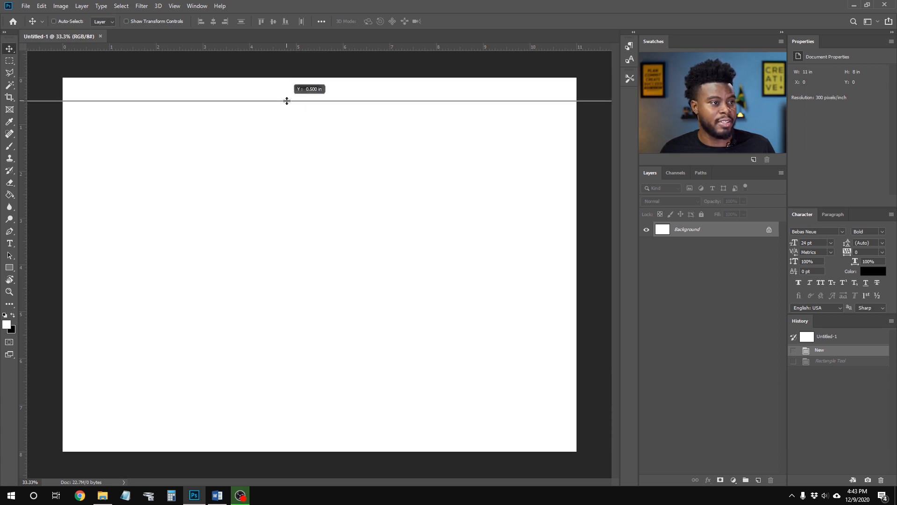
pyautogui.moveTo(287, 101); pyautogui.dragTo(287, 101)
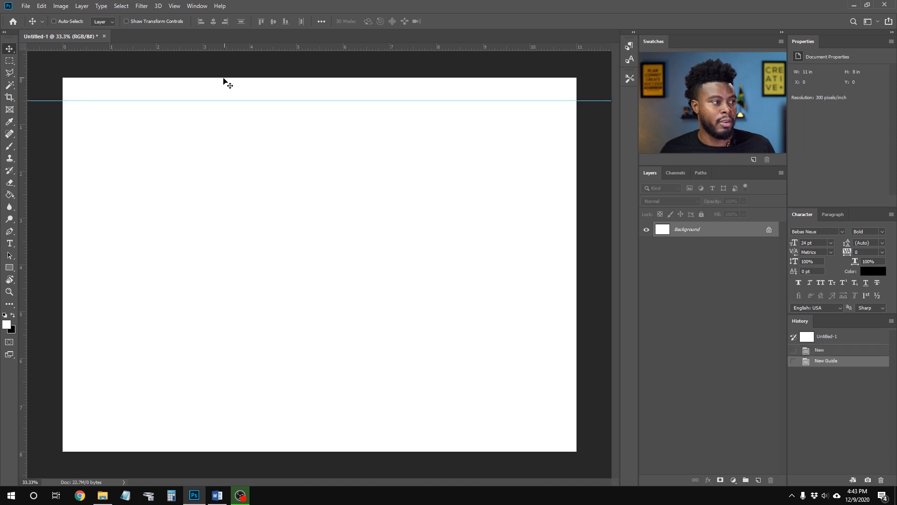
pyautogui.moveTo(247, 50); pyautogui.dragTo(251, 450)
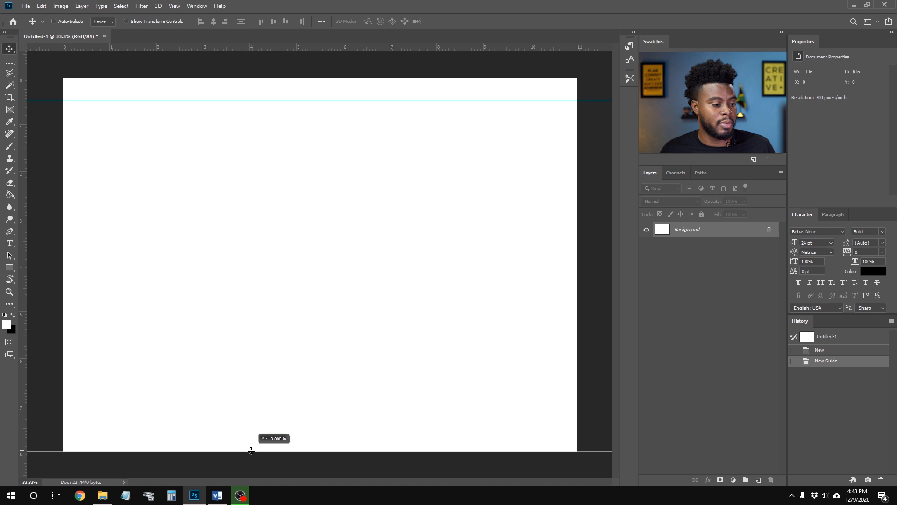
pyautogui.moveTo(252, 450); pyautogui.dragTo(255, 426)
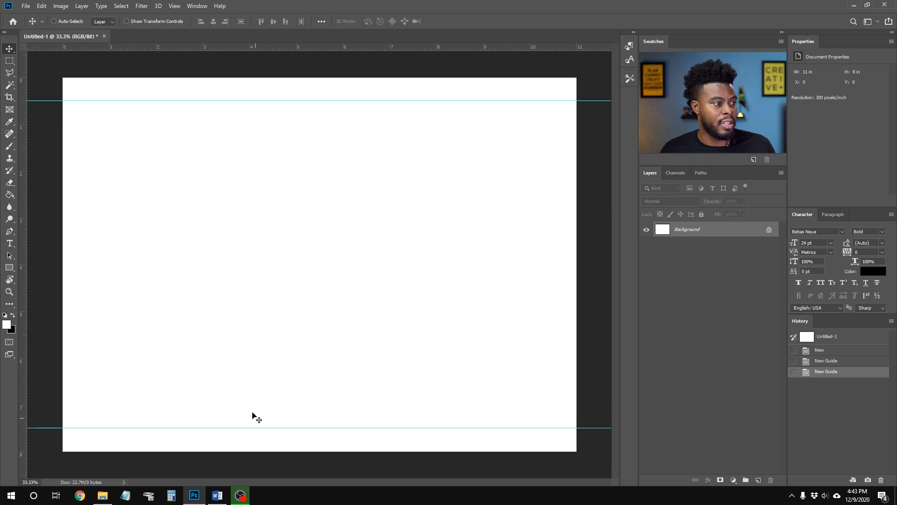
pyautogui.moveTo(23, 170); pyautogui.dragTo(86, 173)
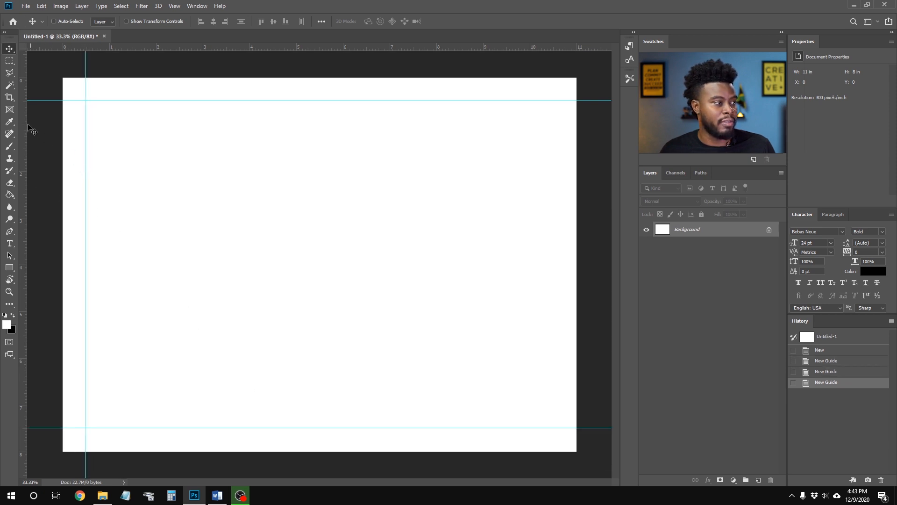
pyautogui.moveTo(21, 123); pyautogui.dragTo(553, 160)
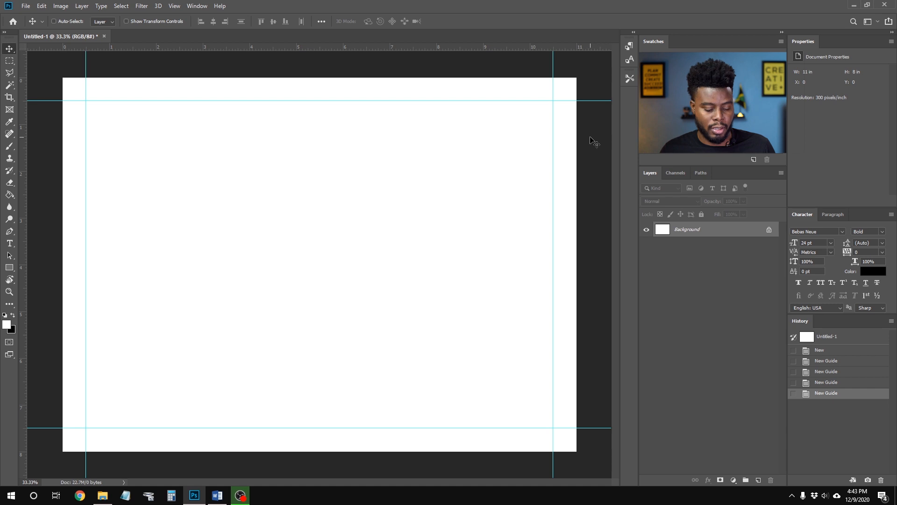
# - Save the document in Photoshop format as "LSPV 040 Book Tutorial"
pyautogui.hotkey('ctrl', 's')
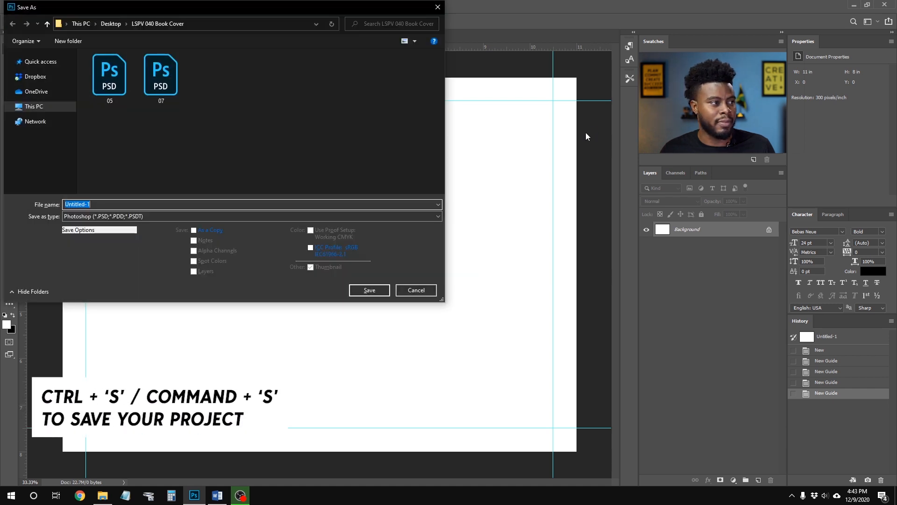
pyautogui.write('LSPV 040 Book Tutorial')
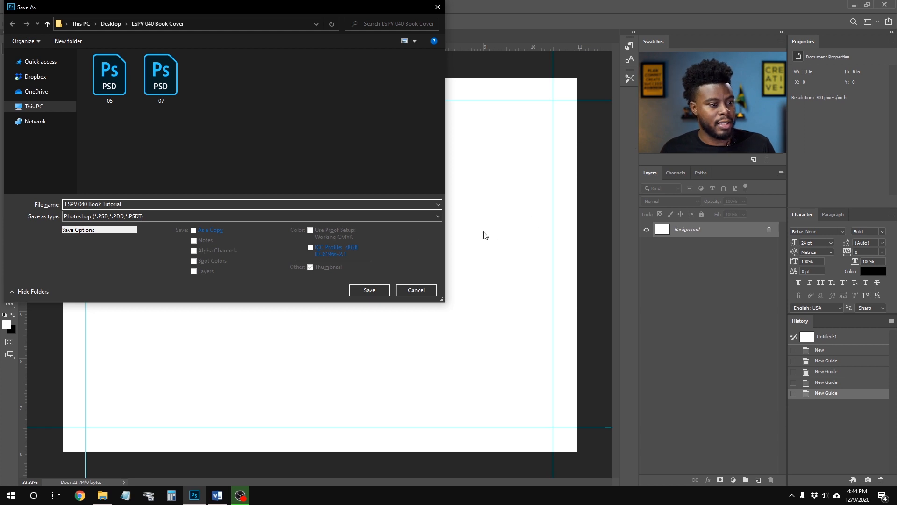
pyautogui.click(381, 288)
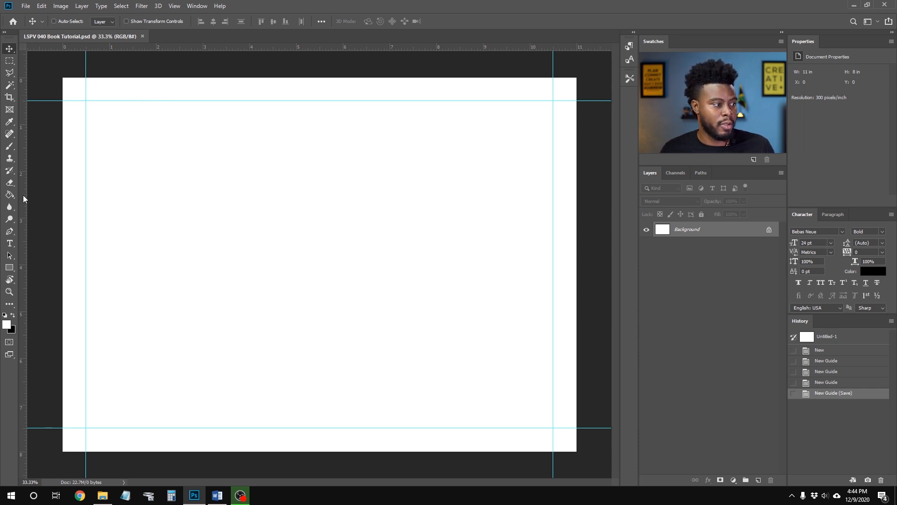
# - Add vertical spine guides at about 5, 6 and 5.5 in and a horizontal centre guide at about 4 in
pyautogui.moveTo(23, 195); pyautogui.dragTo(297, 193)
pyautogui.moveTo(24, 177); pyautogui.dragTo(343, 182)
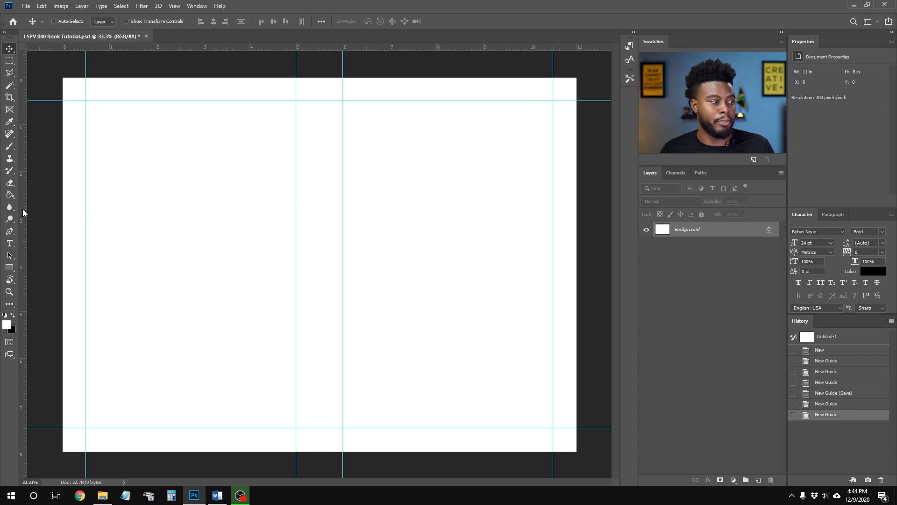
pyautogui.moveTo(22, 210); pyautogui.dragTo(320, 192)
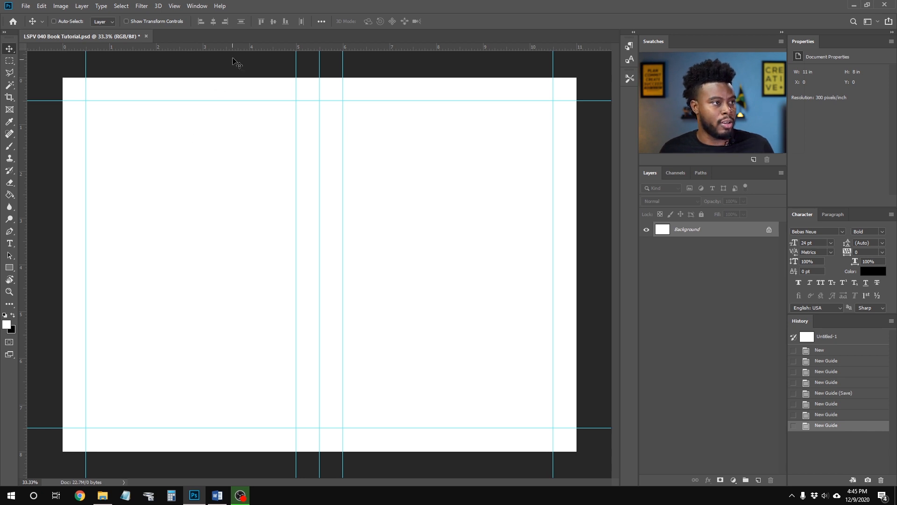
pyautogui.moveTo(238, 48); pyautogui.dragTo(228, 265)
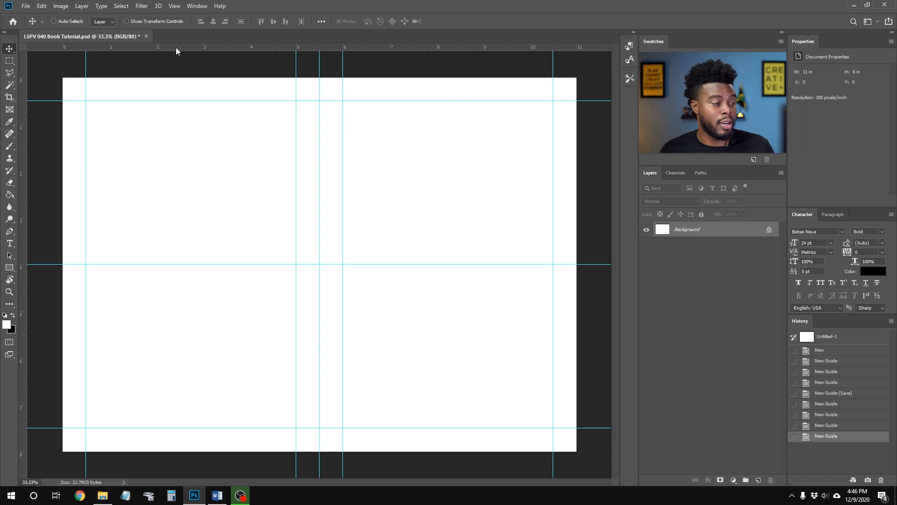
# - Add inner guides: one horizontal at about 0.6 in, and verticals at about 0.6, 4.9, 6.1 and 10.25 in
pyautogui.moveTo(176, 47); pyautogui.dragTo(169, 108)
pyautogui.moveTo(22, 74); pyautogui.dragTo(92, 78)
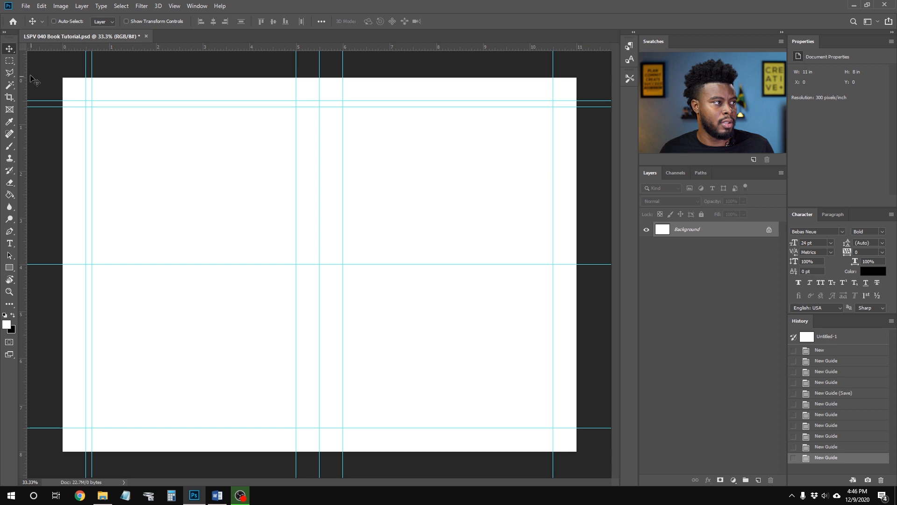
pyautogui.moveTo(24, 74); pyautogui.dragTo(290, 78)
pyautogui.moveTo(26, 80); pyautogui.dragTo(349, 88)
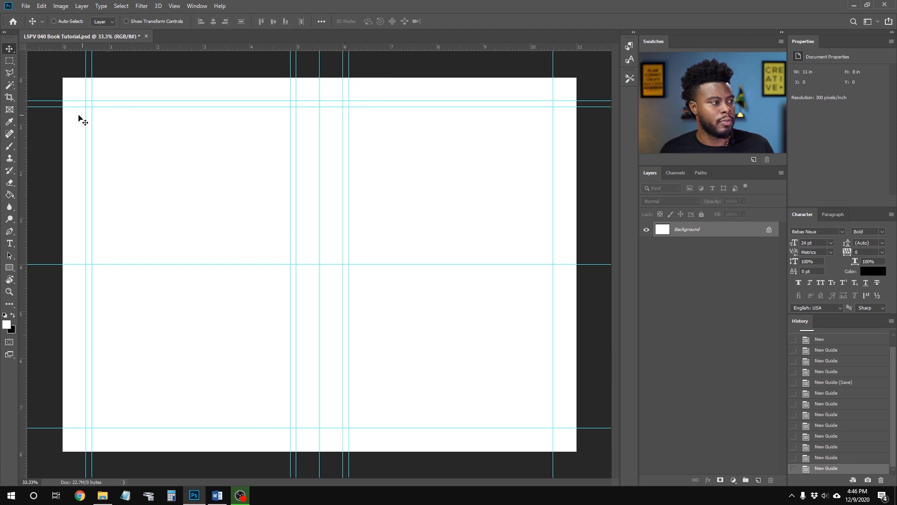
pyautogui.moveTo(23, 116); pyautogui.dragTo(542, 116)
# - Move the inner guides beside the spine, the left margin and the top margin to about 0.25 in from their outer guides
pyautogui.moveTo(349, 134); pyautogui.dragTo(353, 134)
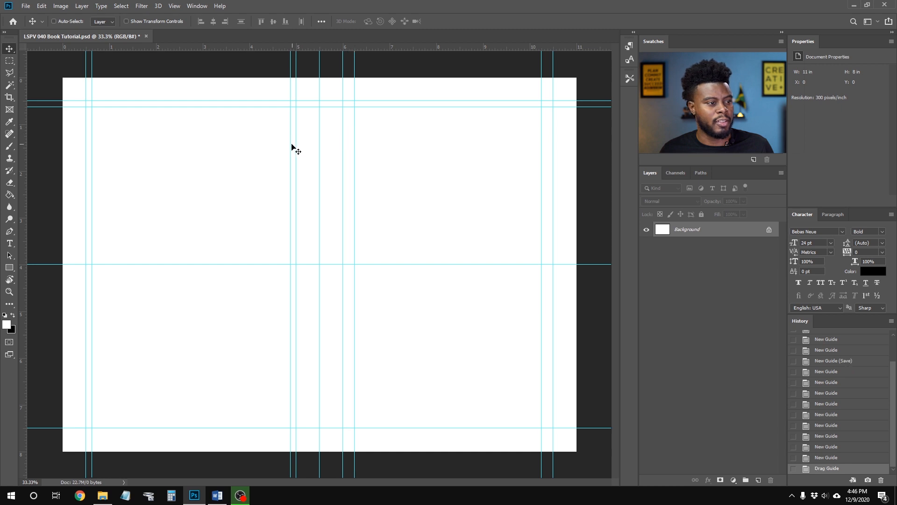
pyautogui.moveTo(291, 144); pyautogui.dragTo(284, 145)
pyautogui.moveTo(92, 136); pyautogui.dragTo(97, 135)
pyautogui.moveTo(188, 106); pyautogui.dragTo(187, 113)
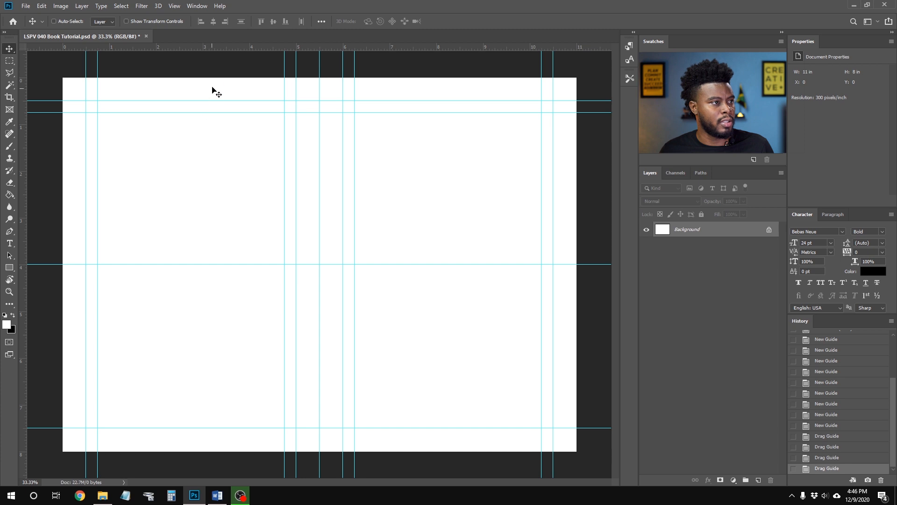
# - Add a horizontal guide at about 7.25 in, just above the bottom margin guide, and save the document
pyautogui.moveTo(221, 48); pyautogui.dragTo(206, 416)
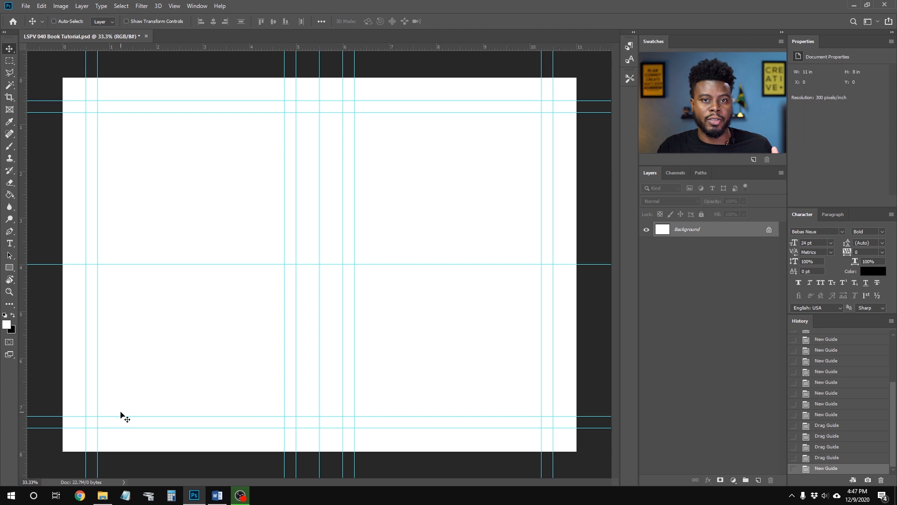
pyautogui.hotkey('ctrl', 's')
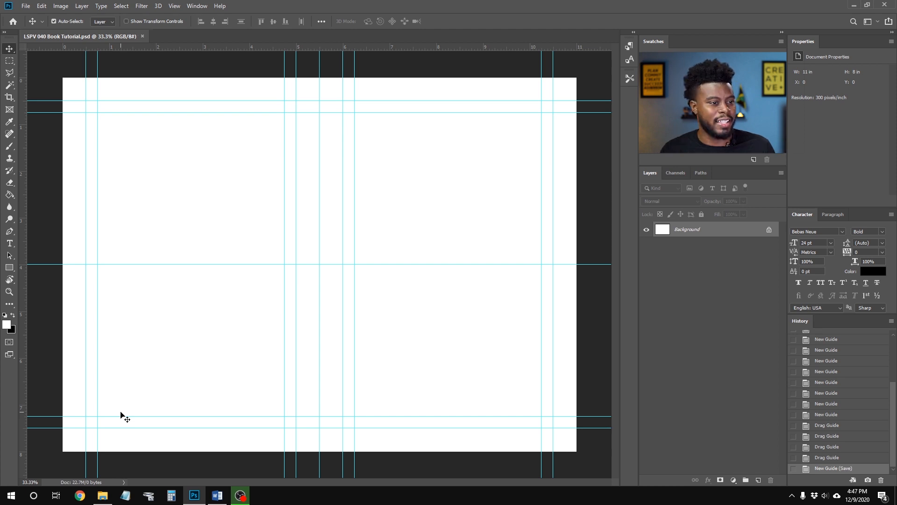
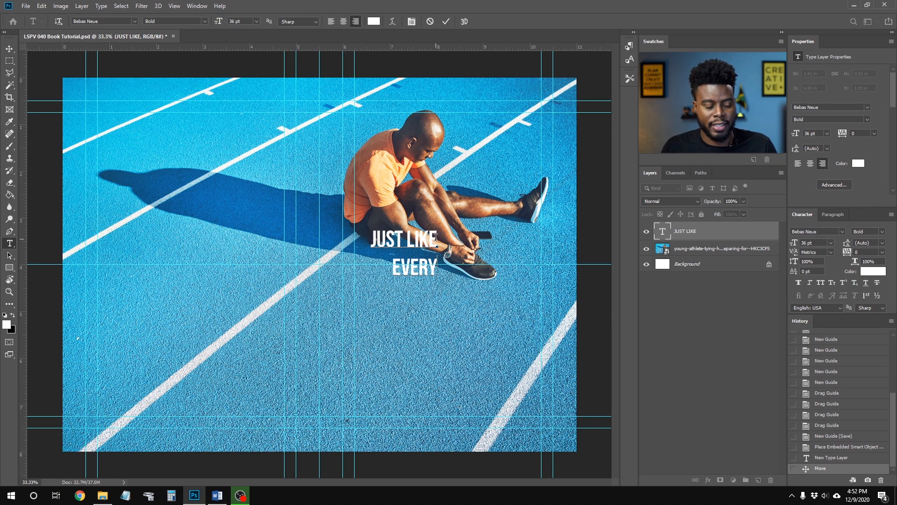
# - Continue the text after "EVERY" with "OTHER EVENT", and add the lines "IN LIFE", "YOU MUST PREPARE" and "FOR SUCCESS"
pyautogui.write('OTHER EVENT')
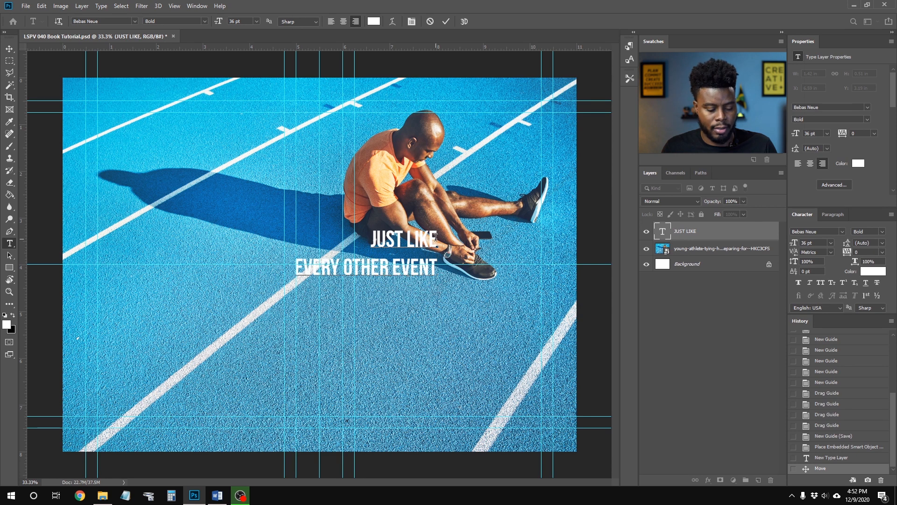
pyautogui.press('Return')
pyautogui.write('IN LIFE')
pyautogui.press('Return')
pyautogui.write('YOU MUST PREPARE')
pyautogui.press('Return')
pyautogui.write('FOR')
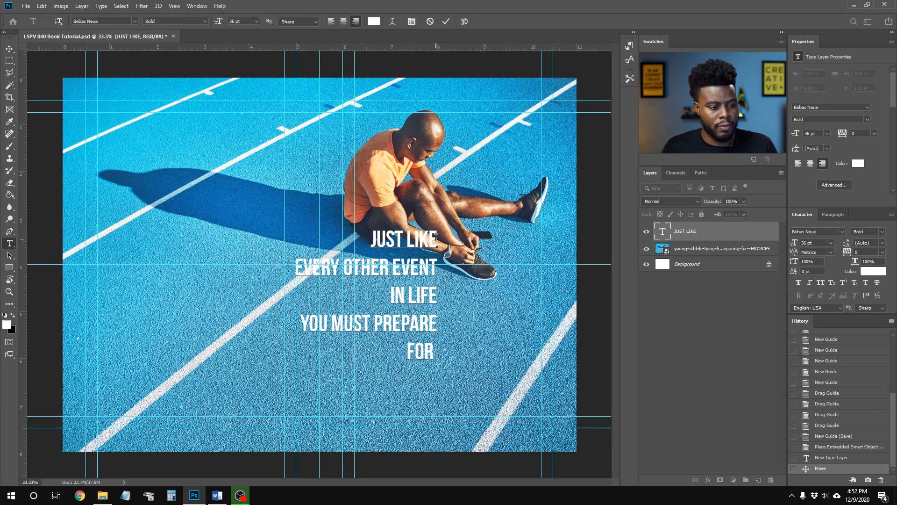
pyautogui.write(' SUCCESS')
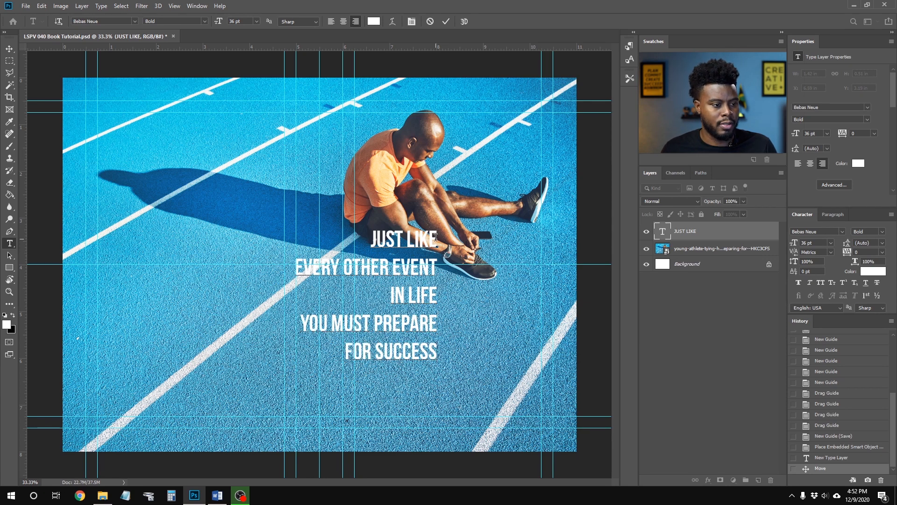
# - Left-align all five lines of the text
pyautogui.hotkey('ctrl', 'a')
pyautogui.click(408, 245)
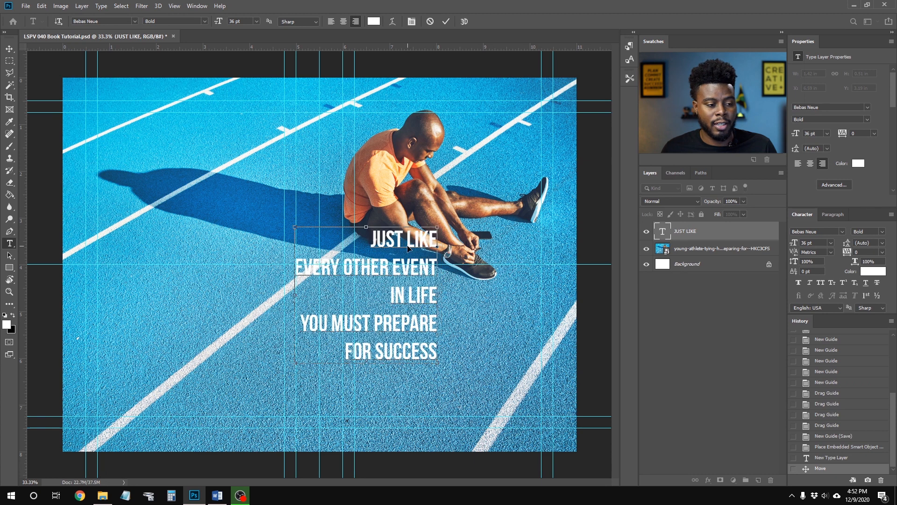
pyautogui.hotkey('ctrl', 'a')
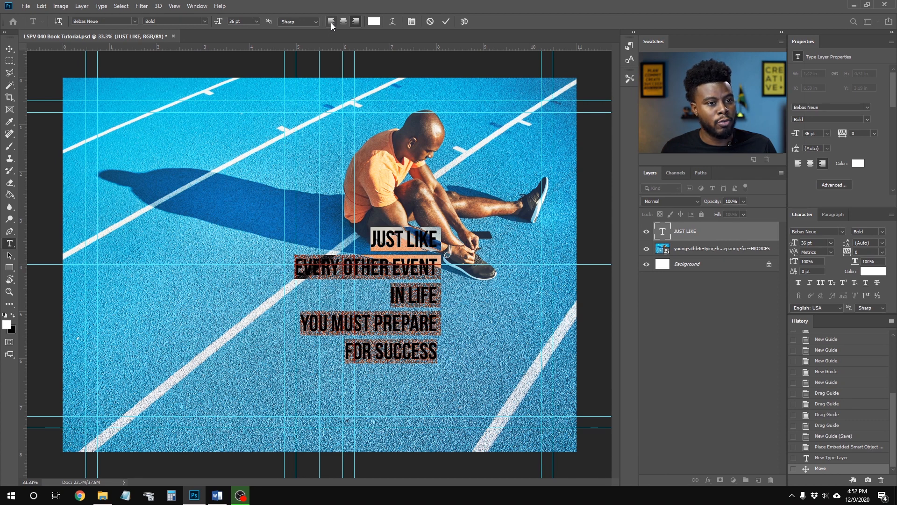
pyautogui.click(798, 164)
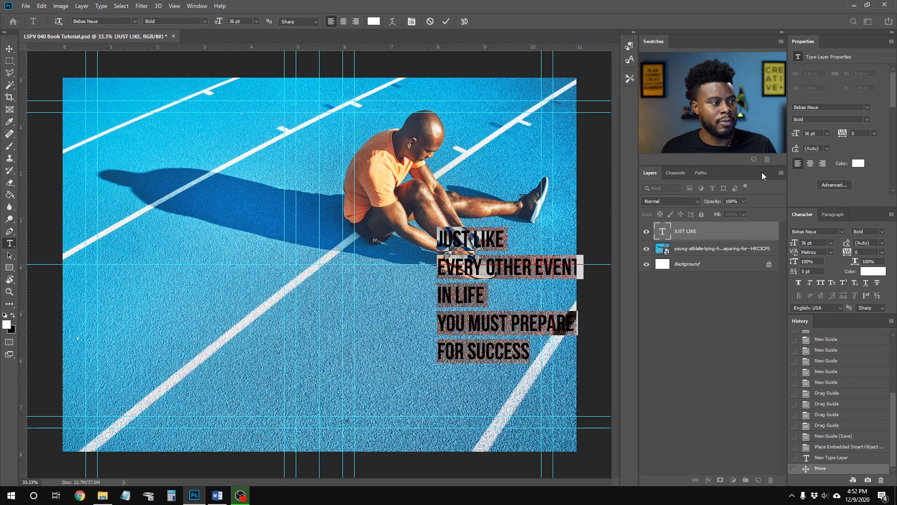
pyautogui.click(508, 185)
# - Move the text block below the athlete on the front cover, at about X 6.4 in, Y 3.9 in, and save the document
pyautogui.press('v')
pyautogui.moveTo(499, 289); pyautogui.dragTo(424, 324)
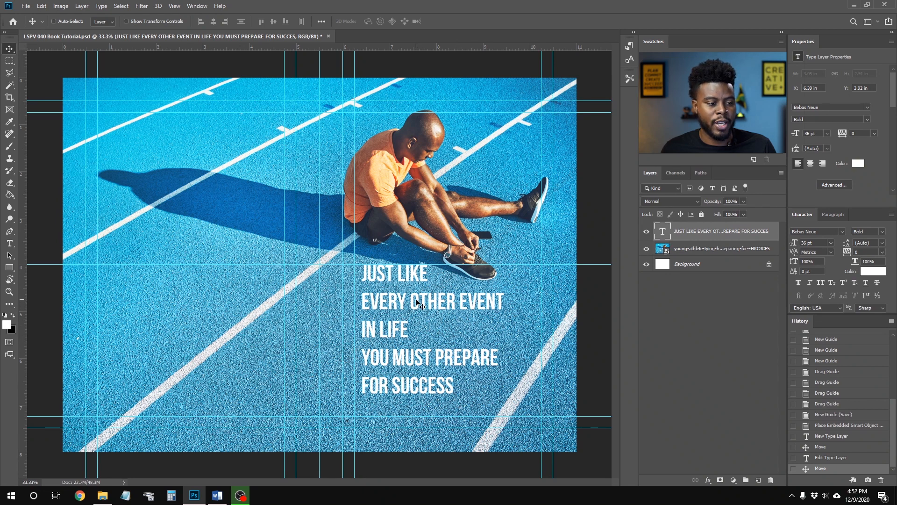
pyautogui.hotkey('ctrl', 's')
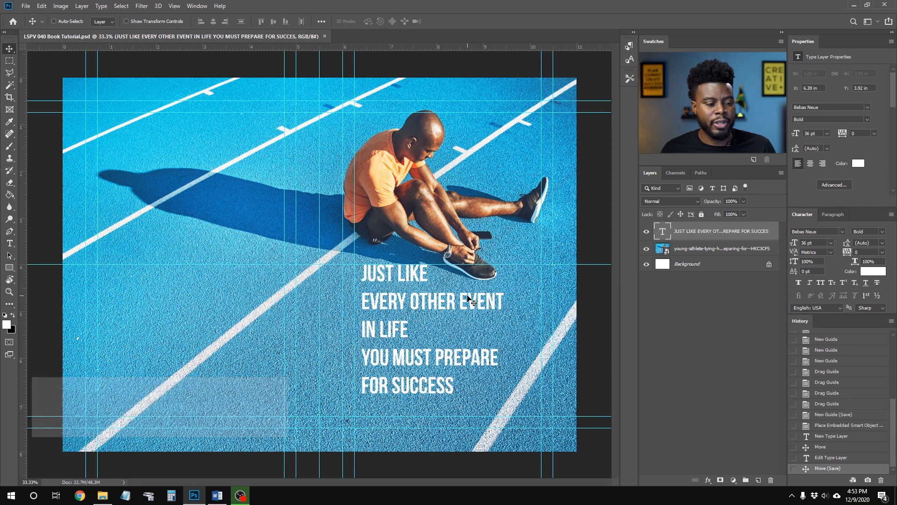
# - Set the front cover text to 60 pt with 48 pt leading
pyautogui.click(831, 243)
pyautogui.click(823, 354)
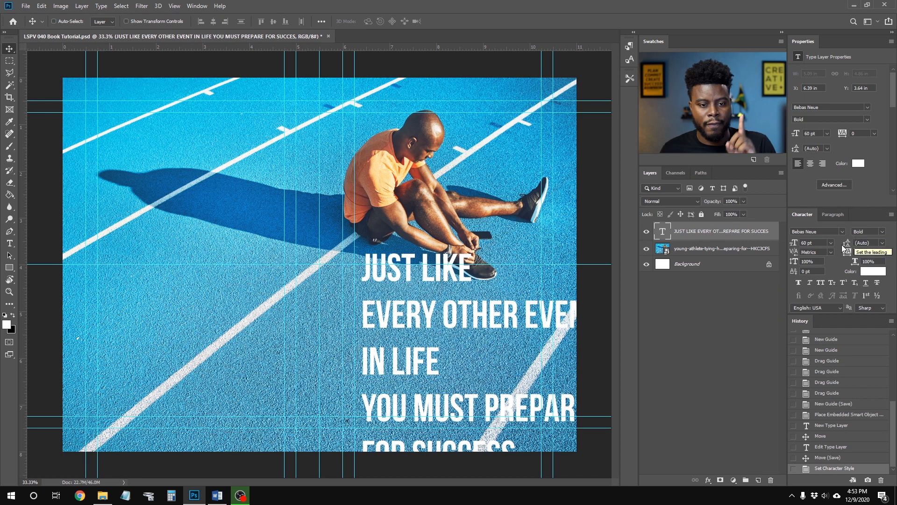
pyautogui.click(882, 243)
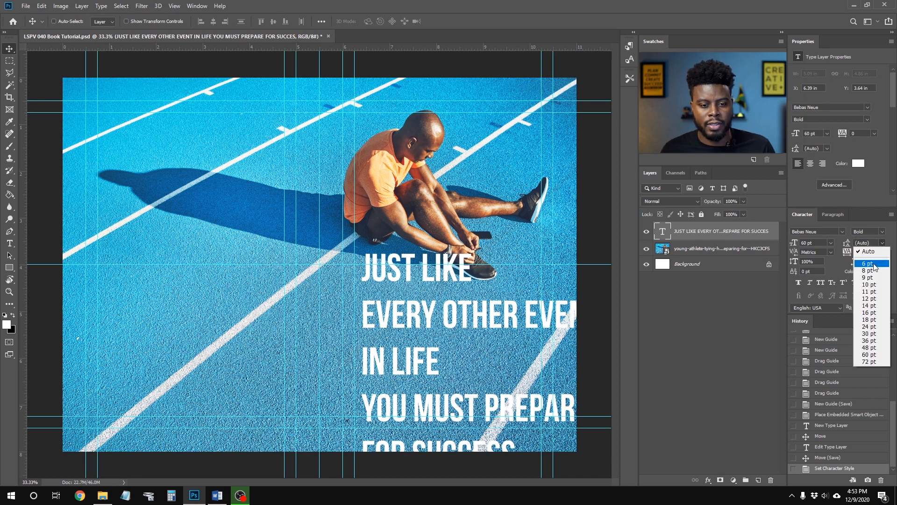
pyautogui.click(868, 319)
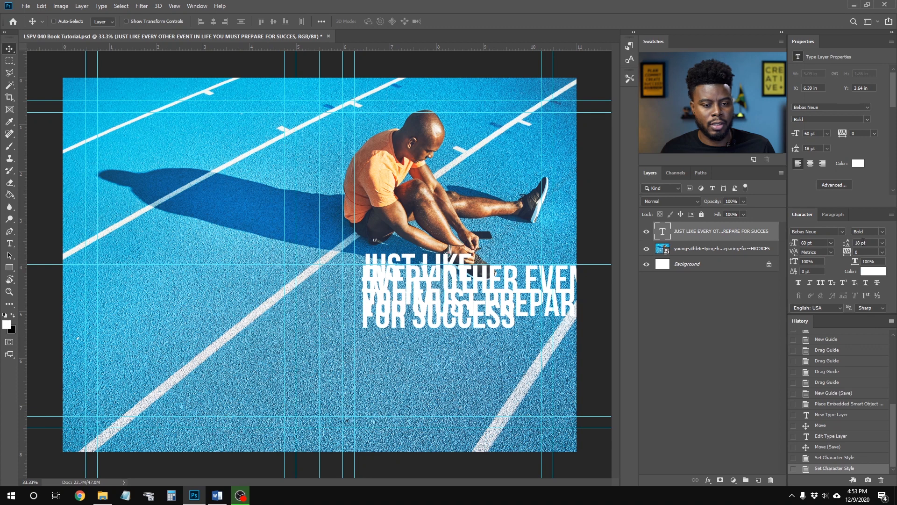
pyautogui.hotkey('shift', 'Up')
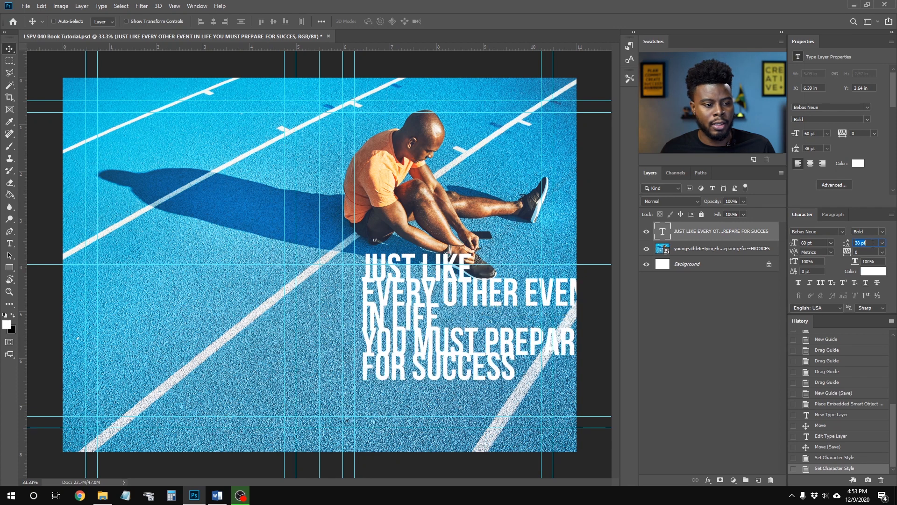
pyautogui.hotkey('shift', 'Up')
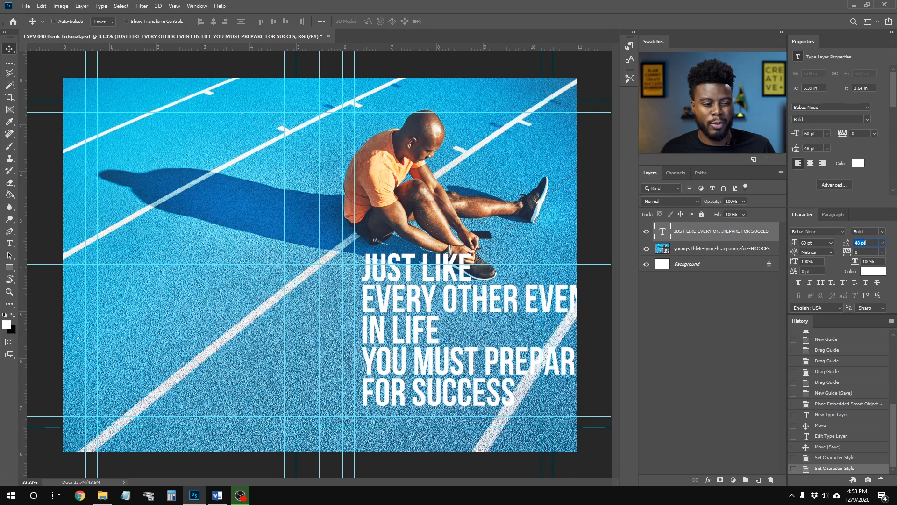
pyautogui.press('Return')
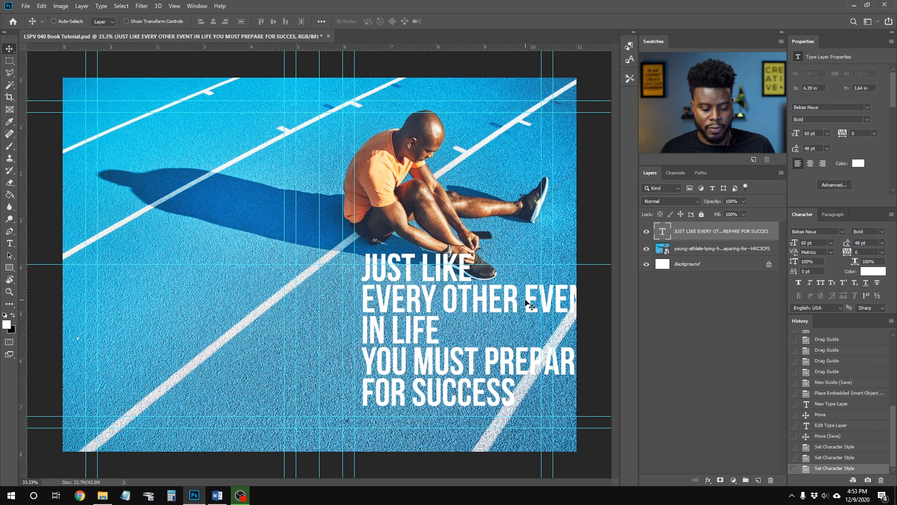
# - Rebreak the text so that it reads "EVERY OTHER", "EVENT IN LIFE", "YOU MUST" and "PREPARE" on separate lines above "FOR SUCCESS"
pyautogui.press('t')
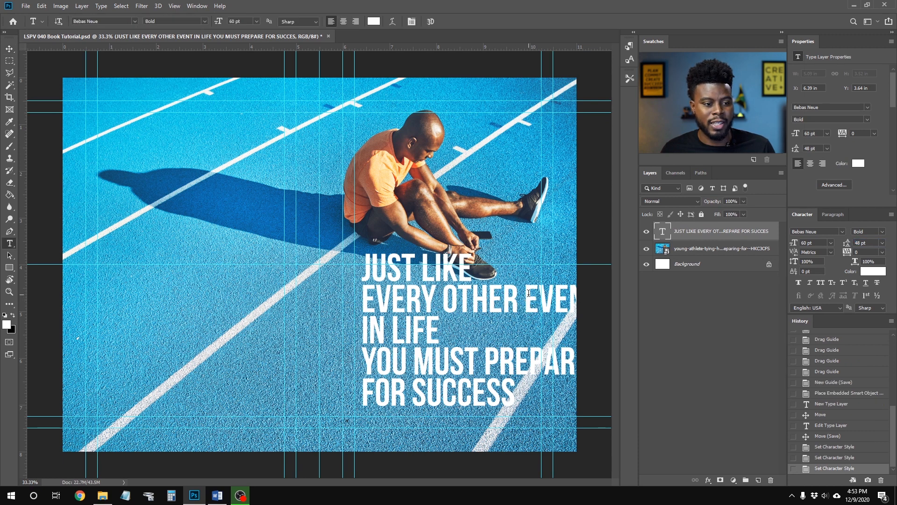
pyautogui.click(527, 293)
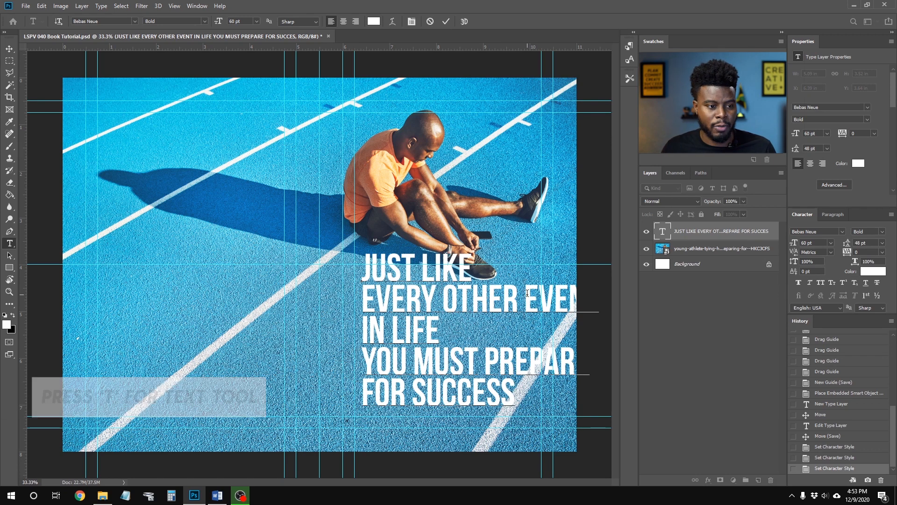
pyautogui.press('BackSpace')
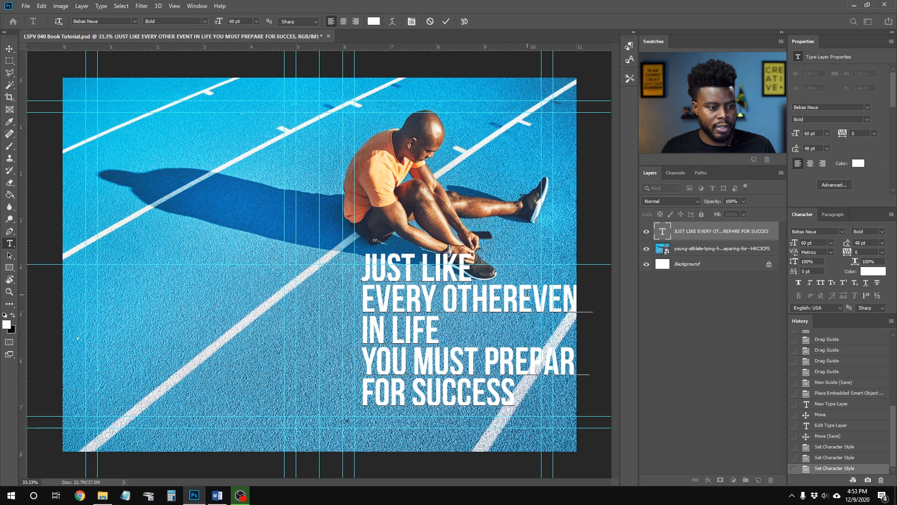
pyautogui.press('Return')
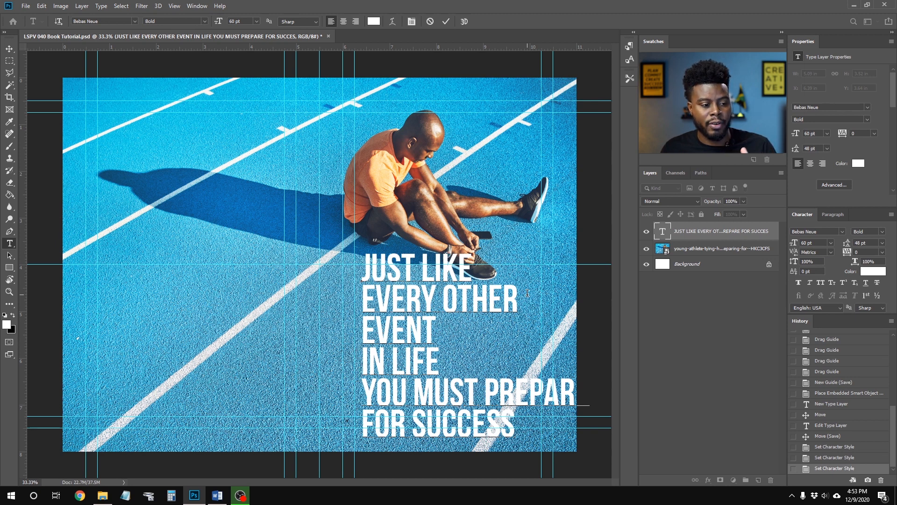
pyautogui.press('BackSpace')
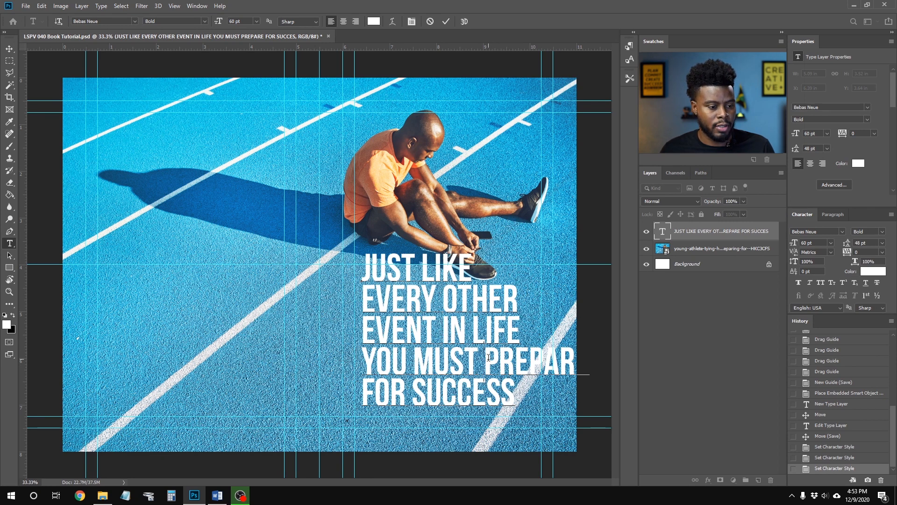
pyautogui.press('BackSpace')
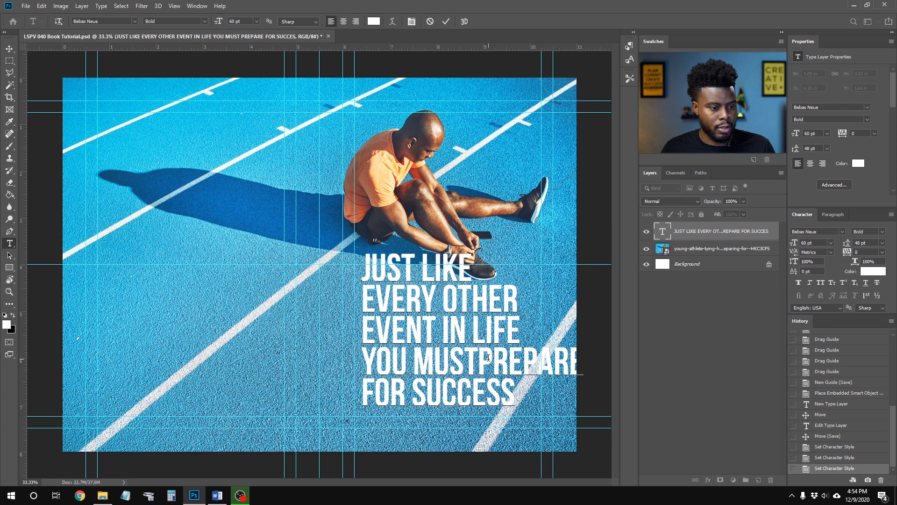
pyautogui.press('Return')
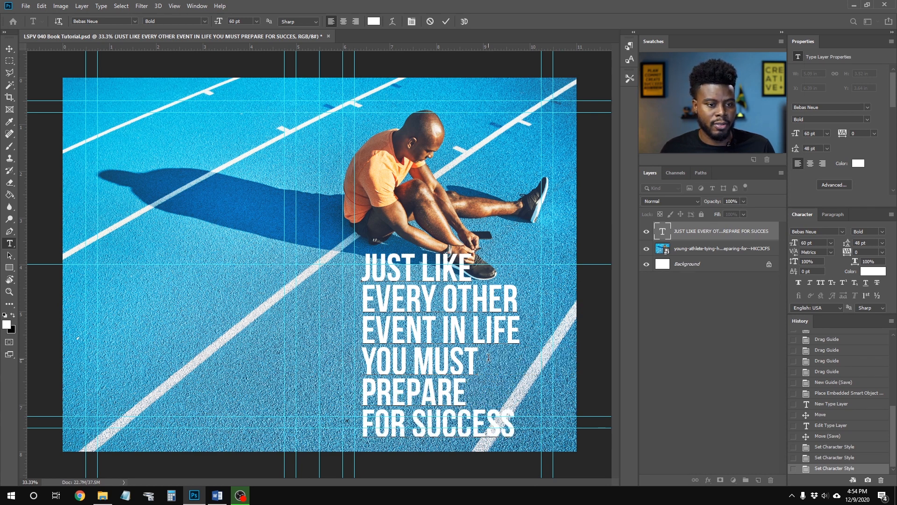
pyautogui.hotkey('ctrl', 'Return')
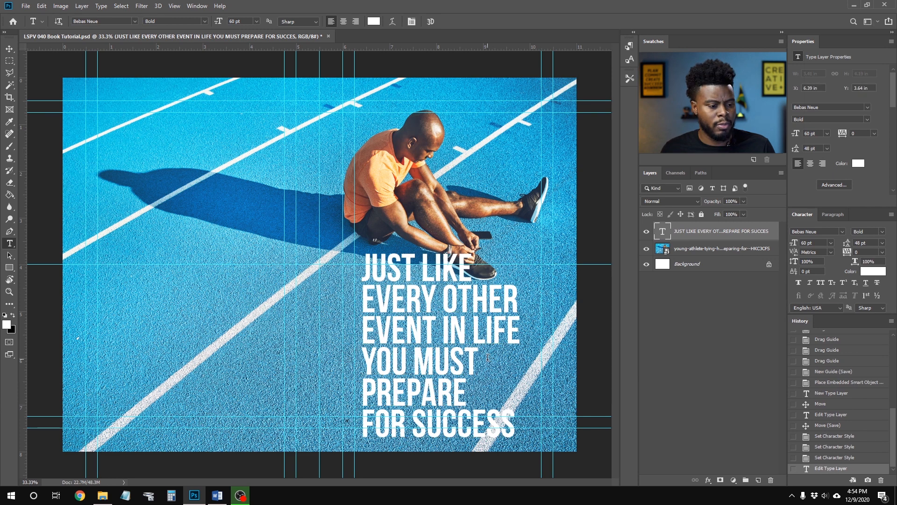
# - Rebreak the last two lines of the text as "PREPARE FOR" and "SUCCESS"
pyautogui.click(466, 391)
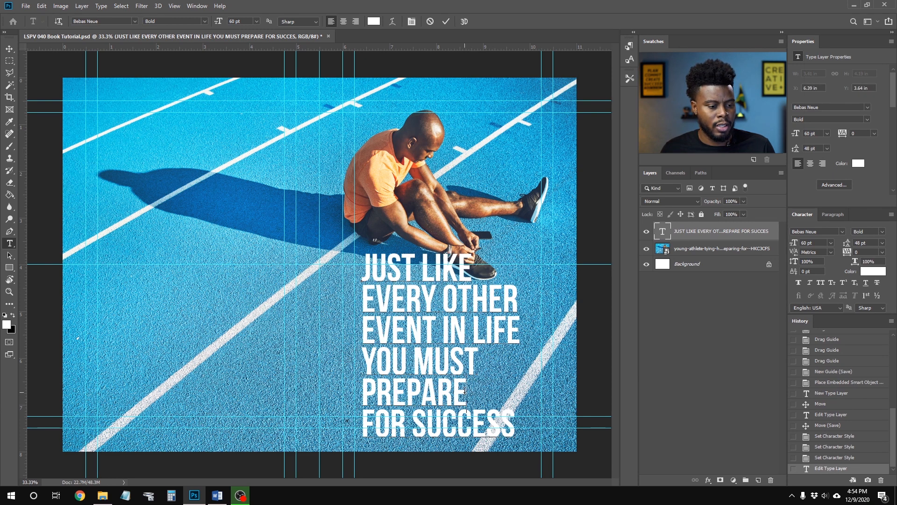
pyautogui.press('Delete')
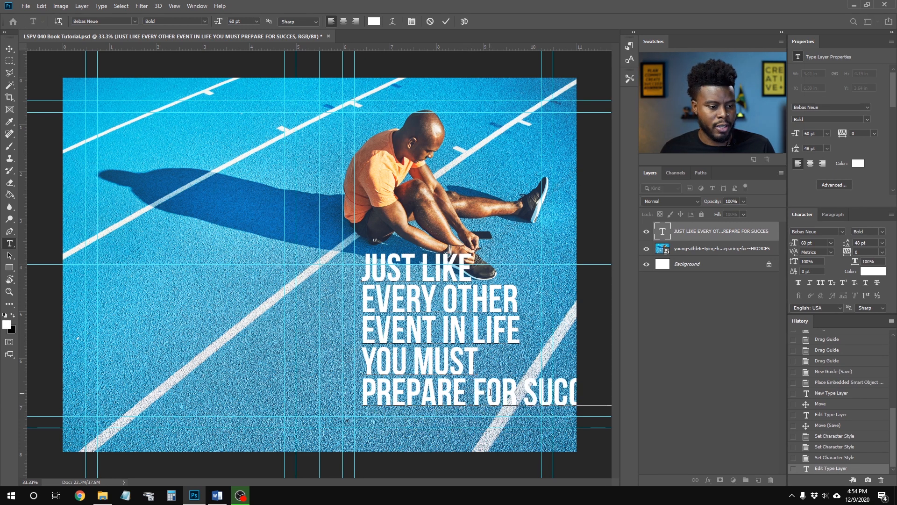
pyautogui.click(524, 388)
pyautogui.press('BackSpace')
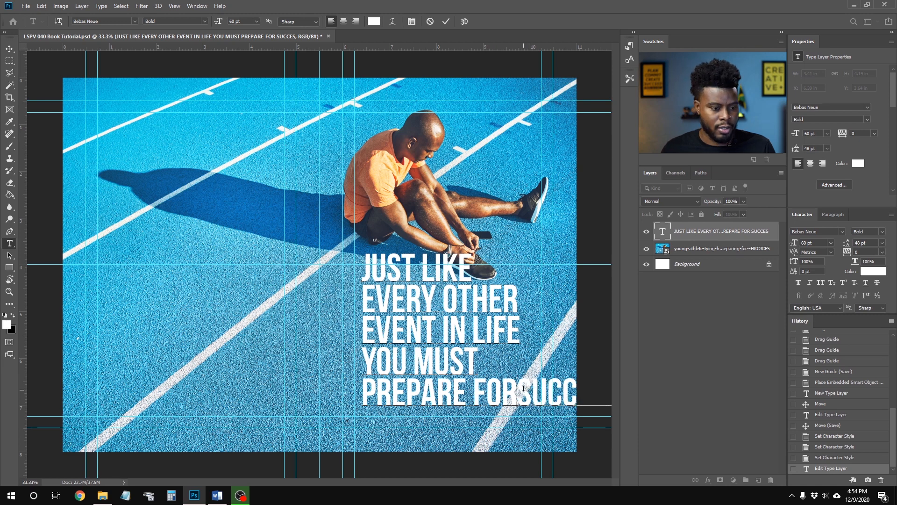
pyautogui.press('Return')
pyautogui.hotkey('ctrl', 'Return')
# - Move the text block against the front cover's inner margin guide and bottom guide, at about X 6.23 in, Y 3.2 in
pyautogui.press('v')
pyautogui.moveTo(444, 360); pyautogui.dragTo(433, 342)
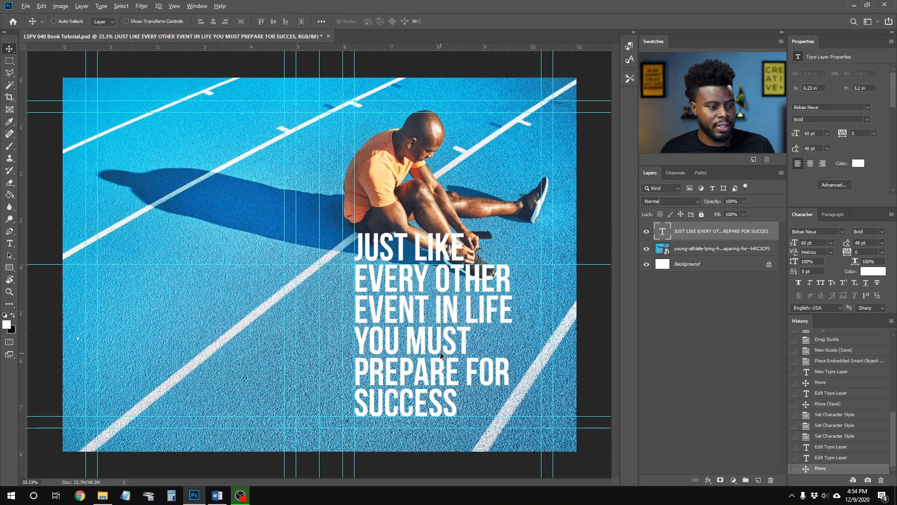
pyautogui.scroll(3, 433, 342)
pyautogui.scroll(-3, 411, 336)
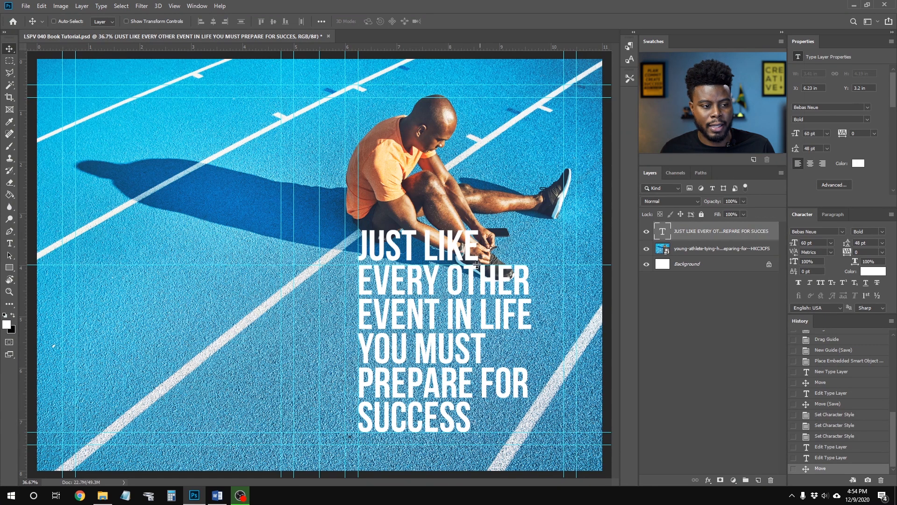
# - Scale the text block down to 48 pt along the inner margin guide and move it up to about Y 3.67 in
pyautogui.press('ctrl')
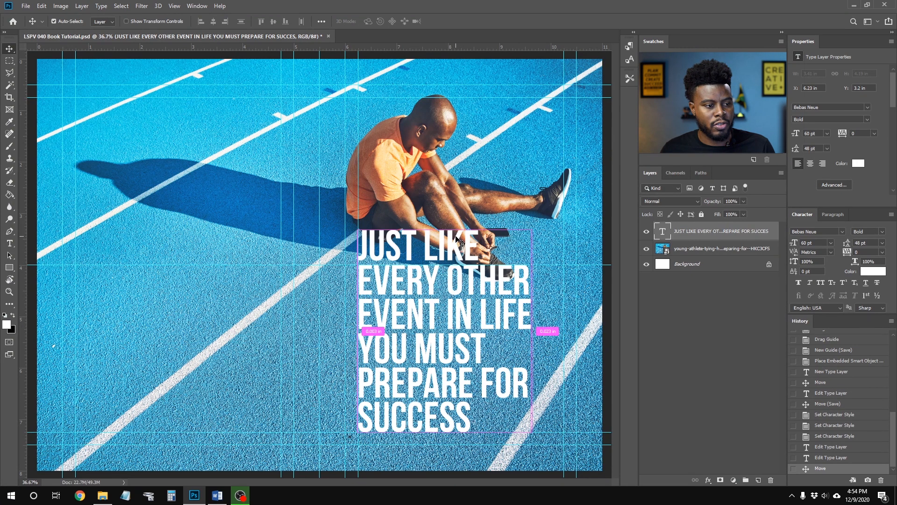
pyautogui.hotkey('ctrl', 't')
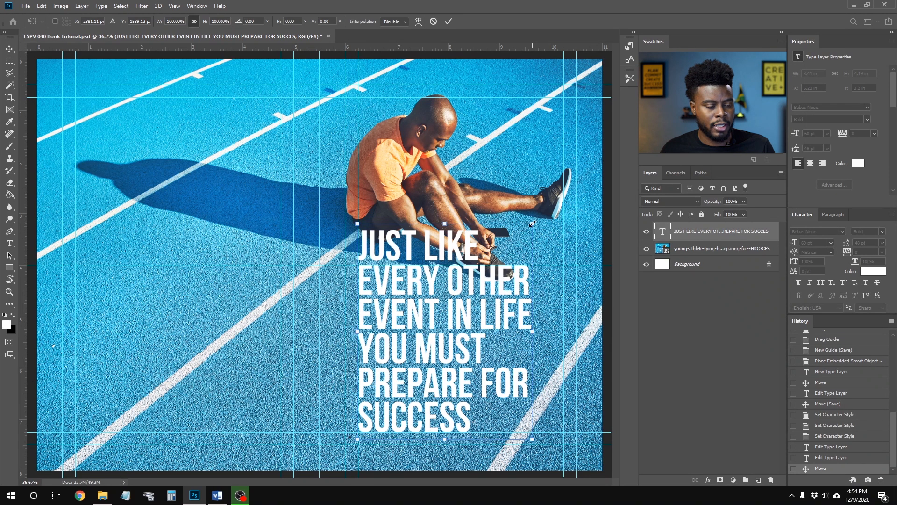
pyautogui.moveTo(532, 224); pyautogui.dragTo(509, 239)
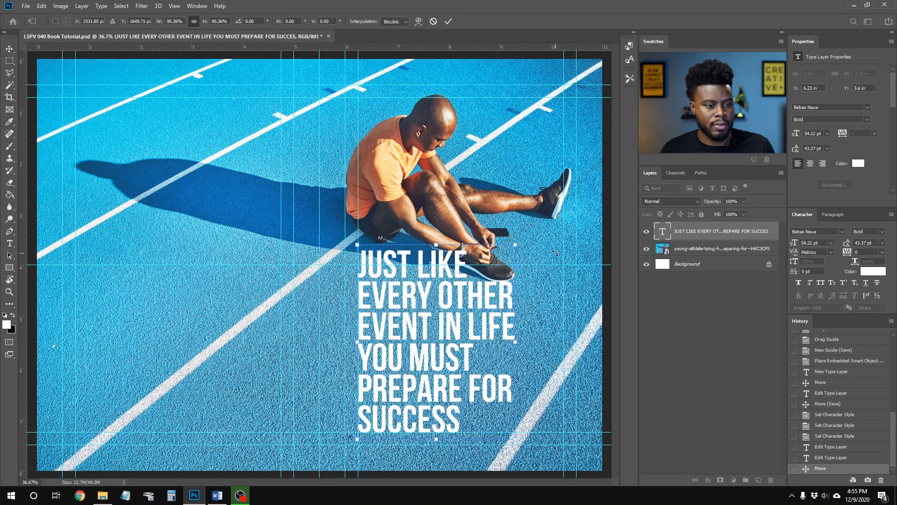
pyautogui.press('Return')
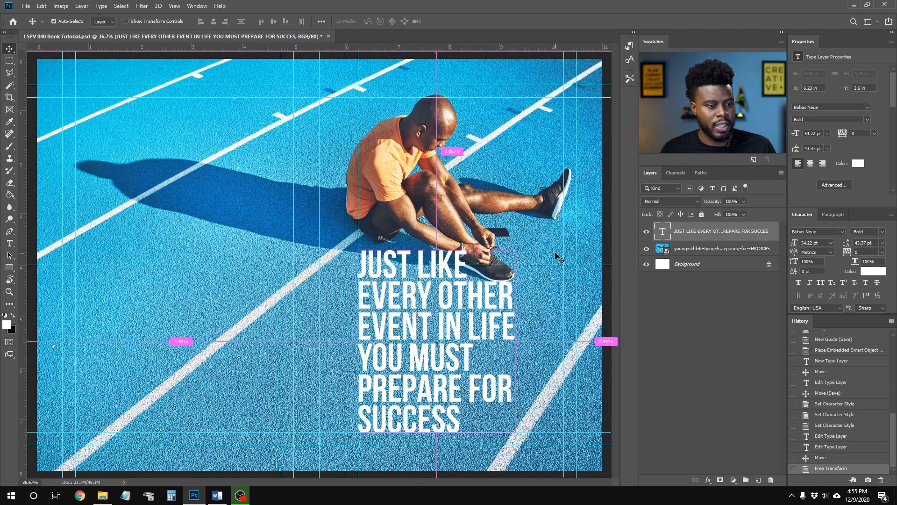
pyautogui.hotkey('ctrl', 't')
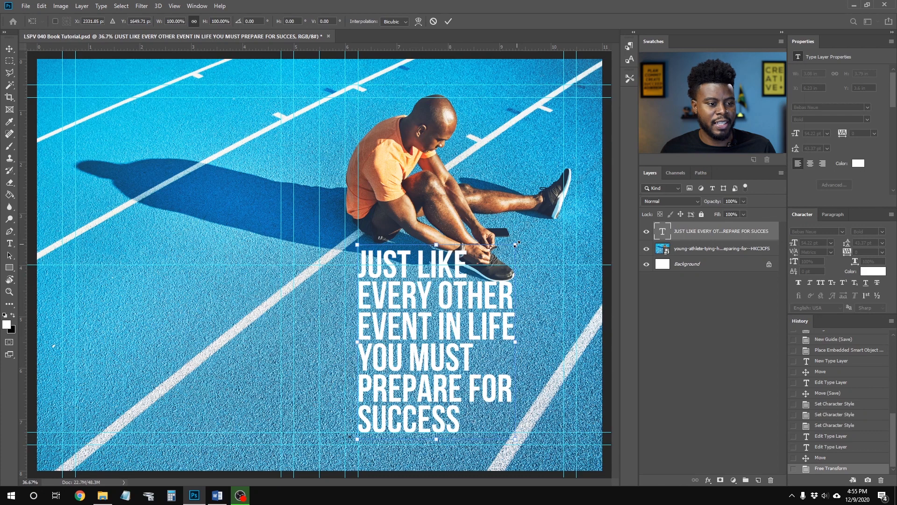
pyautogui.moveTo(515, 243); pyautogui.dragTo(492, 261)
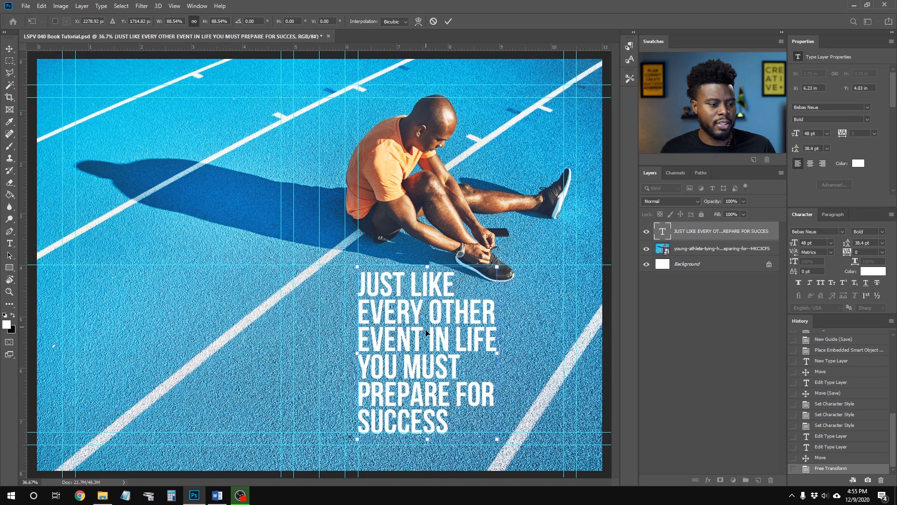
pyautogui.moveTo(423, 337); pyautogui.dragTo(420, 319)
pyautogui.press('Return')
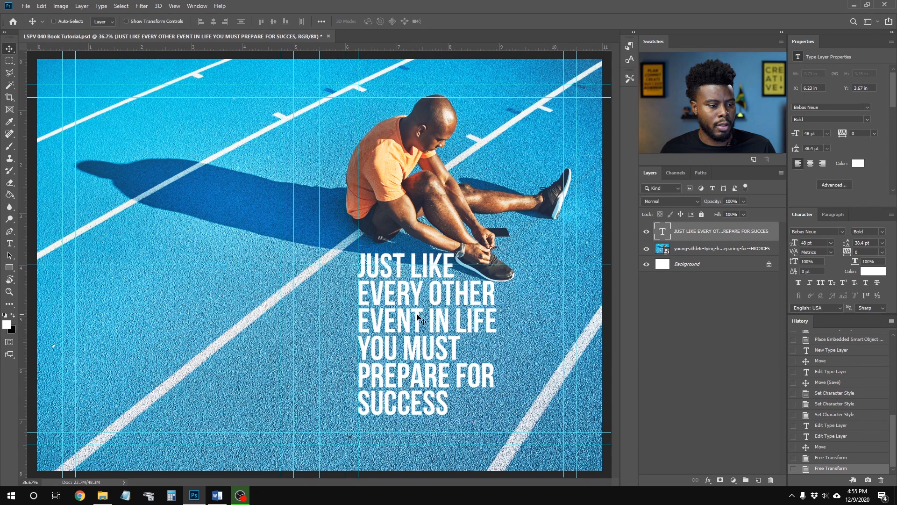
# - Add a new 30 pt text layer near the bottom of the front cover reading "AUTHOR FIRST AND LAST NAME"
pyautogui.press('t')
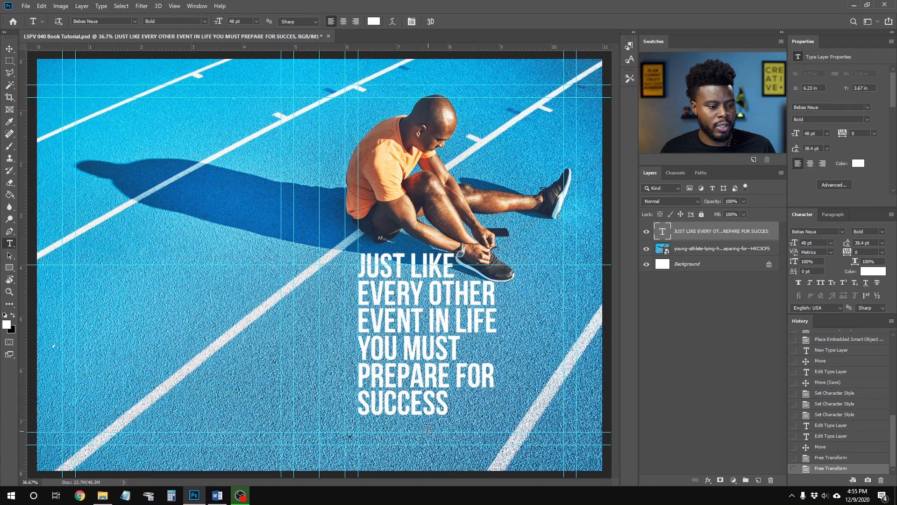
pyautogui.click(426, 427)
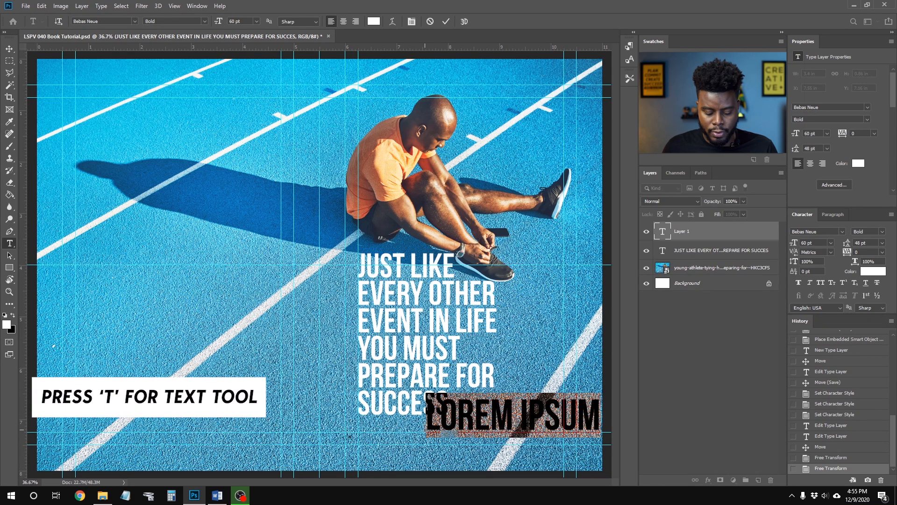
pyautogui.write('AUTHOR')
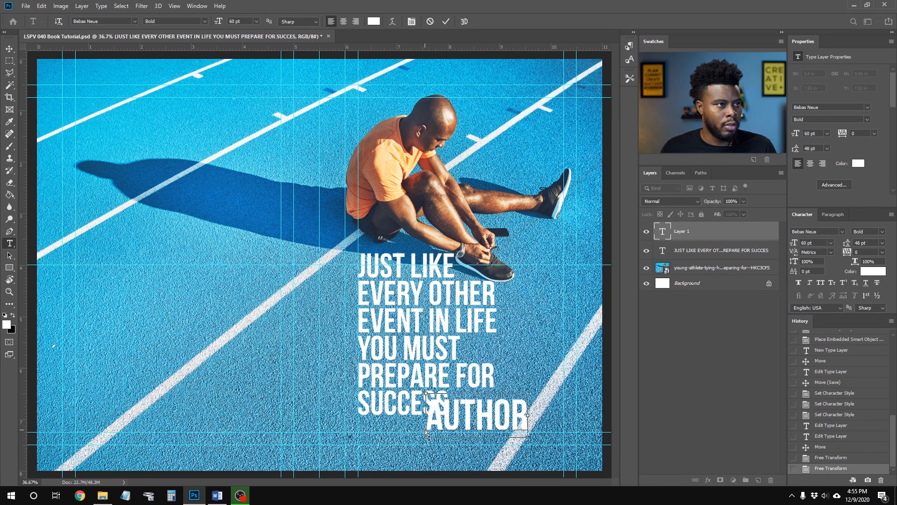
pyautogui.hotkey('ctrl', 'a')
pyautogui.click(831, 244)
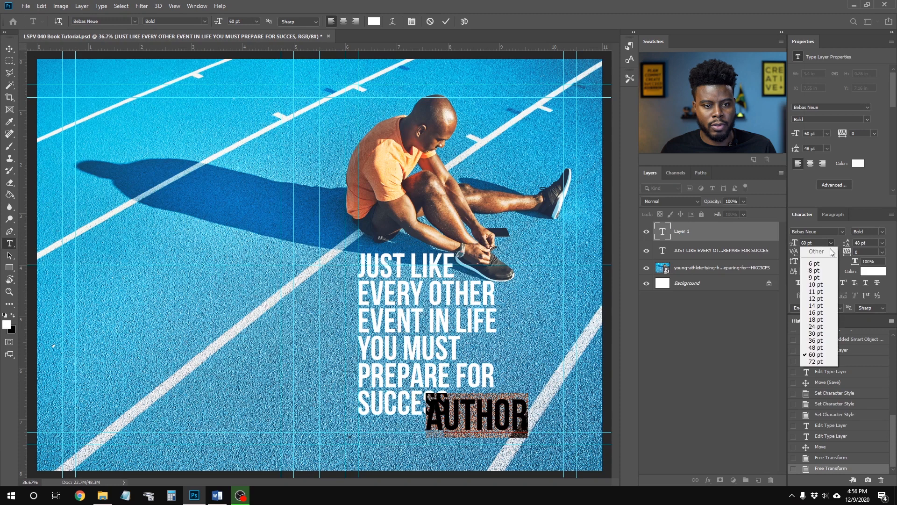
pyautogui.click(818, 330)
pyautogui.click(476, 421)
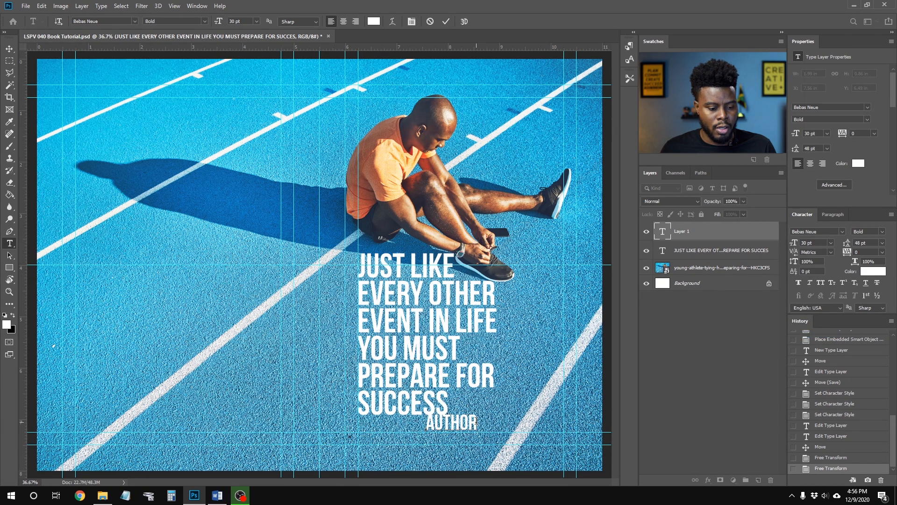
pyautogui.write('FIRS')
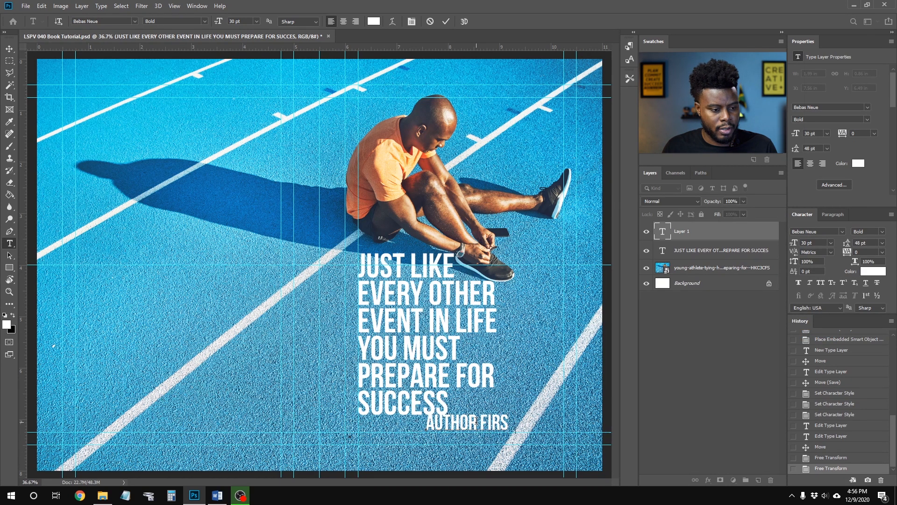
pyautogui.write('T AND LAST NAME')
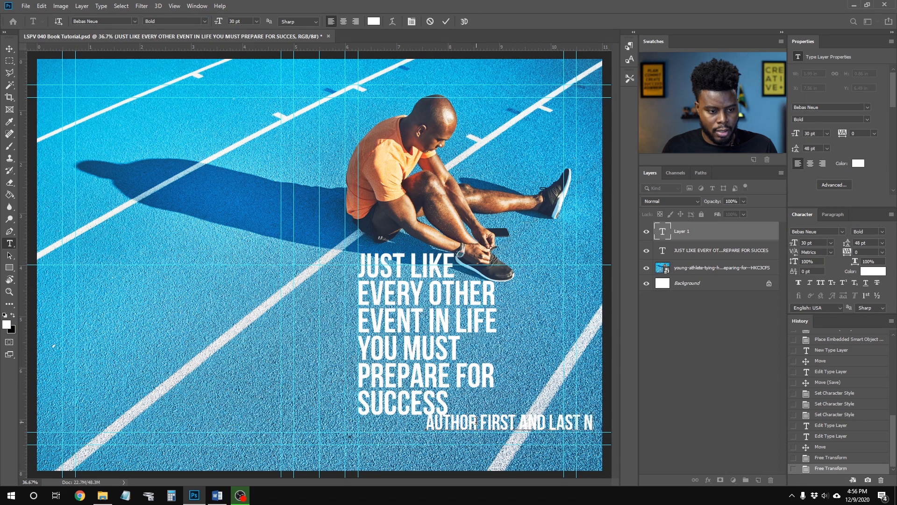
pyautogui.hotkey('ctrl', 'Return')
# - Place the author line beneath the title at about X 6.25 in, Y 6.89 in, and move the title up to about Y 3.64 in
pyautogui.press('v')
pyautogui.moveTo(539, 423); pyautogui.dragTo(472, 425)
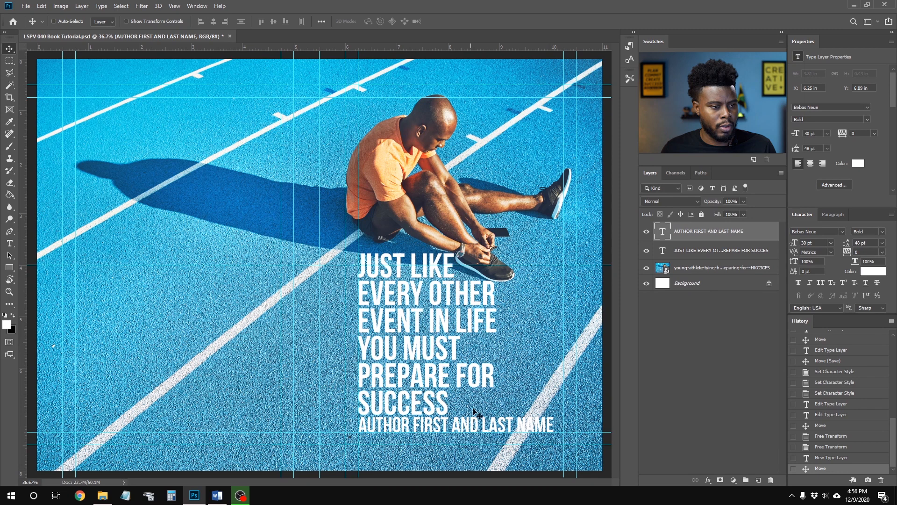
pyautogui.click(693, 251)
pyautogui.moveTo(421, 329); pyautogui.dragTo(417, 319)
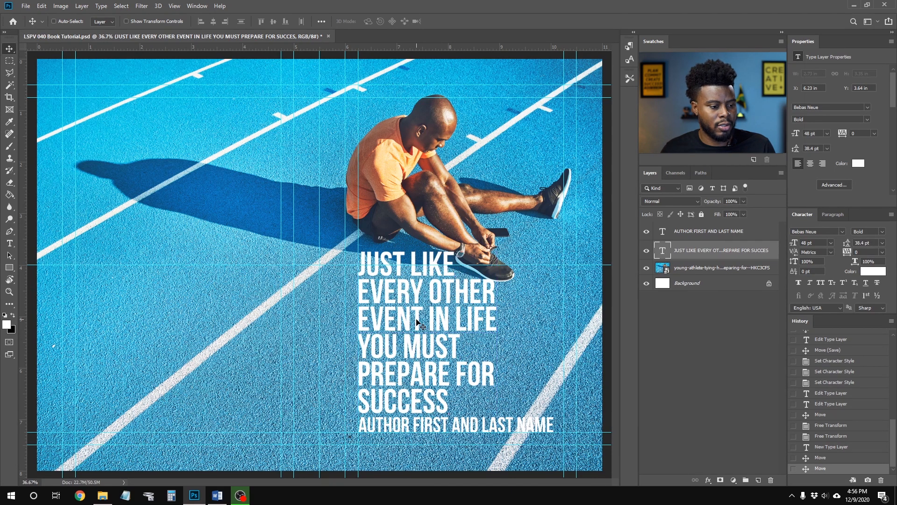
# - Save the document and color the title words "IN LIFE" yellow with hex fff200
pyautogui.hotkey('ctrl', '-')
pyautogui.hotkey('ctrl', 's')
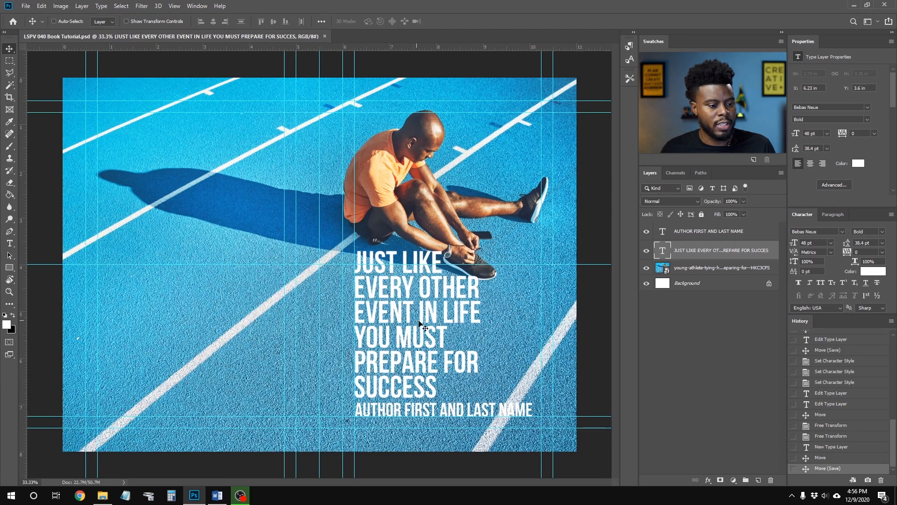
pyautogui.press('t')
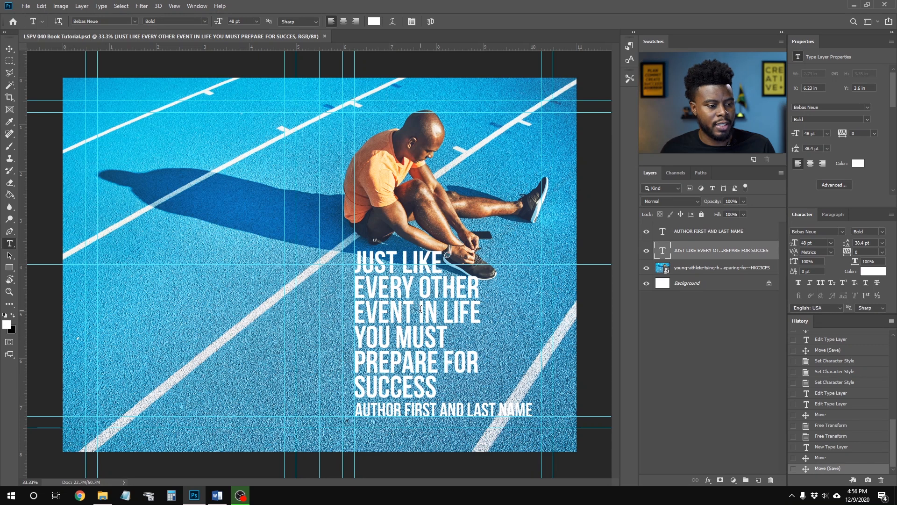
pyautogui.moveTo(420, 309); pyautogui.dragTo(485, 307)
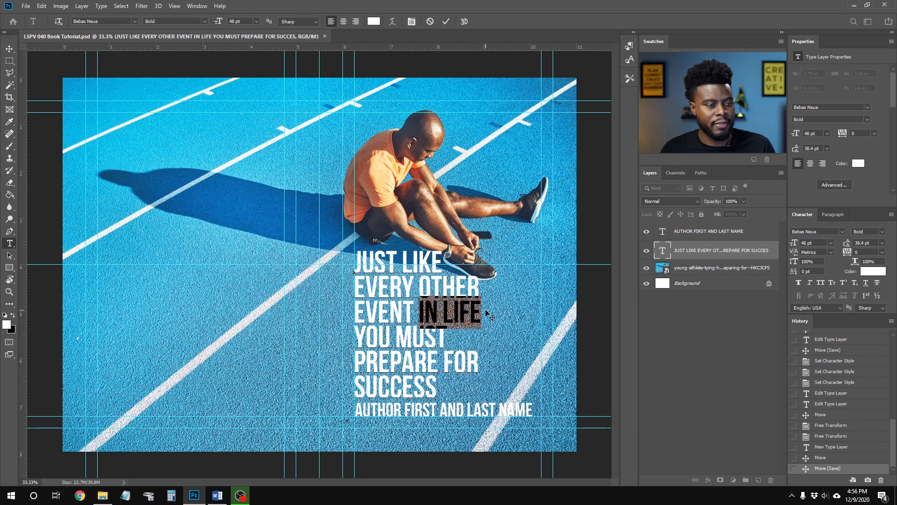
pyautogui.click(373, 22)
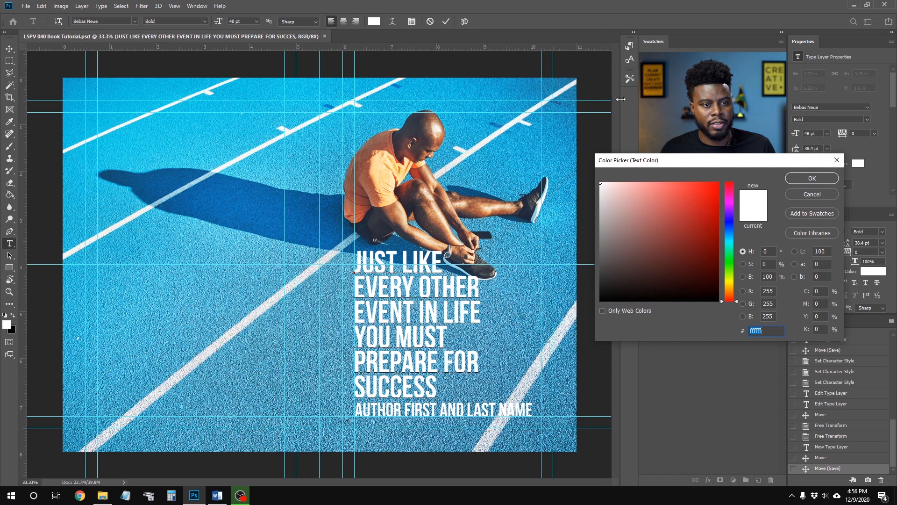
pyautogui.write('fff200')
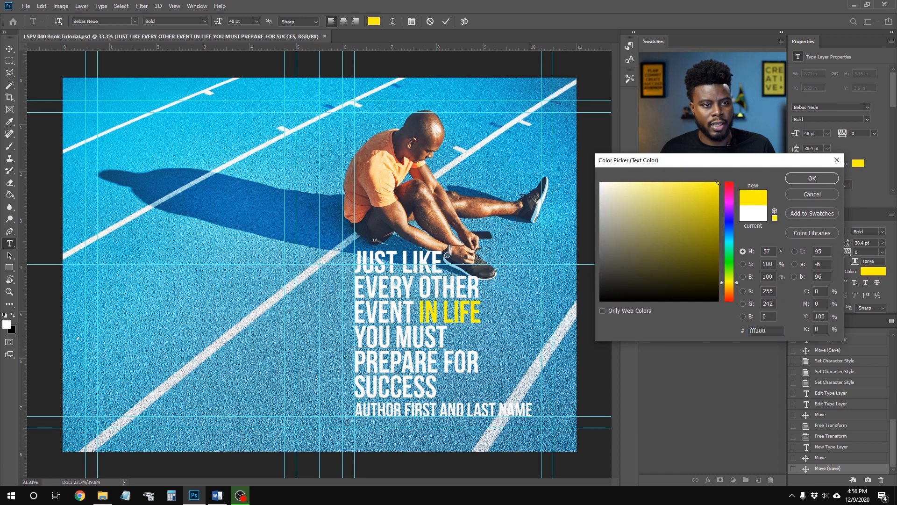
pyautogui.click(814, 179)
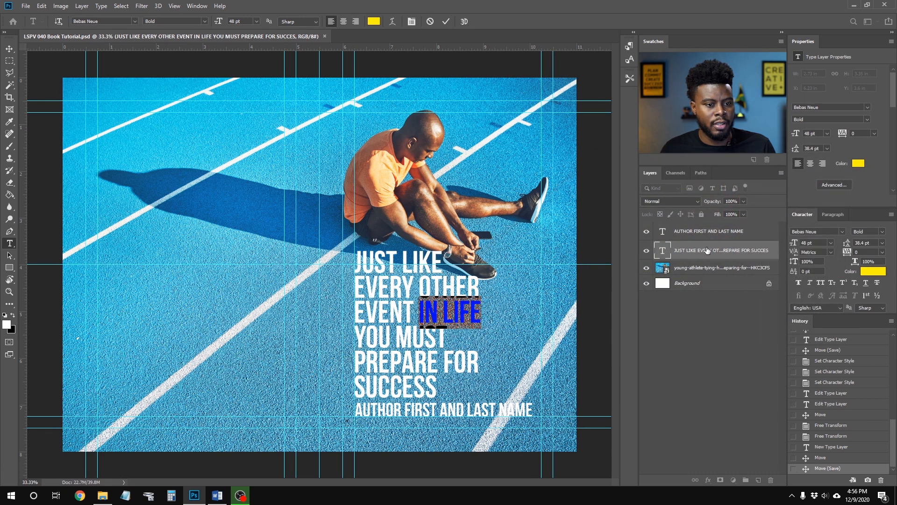
# - Color the title words "PREPARE FOR SUCCESS" yellow with hex fff200 and commit the text edit
pyautogui.moveTo(354, 359); pyautogui.dragTo(487, 391)
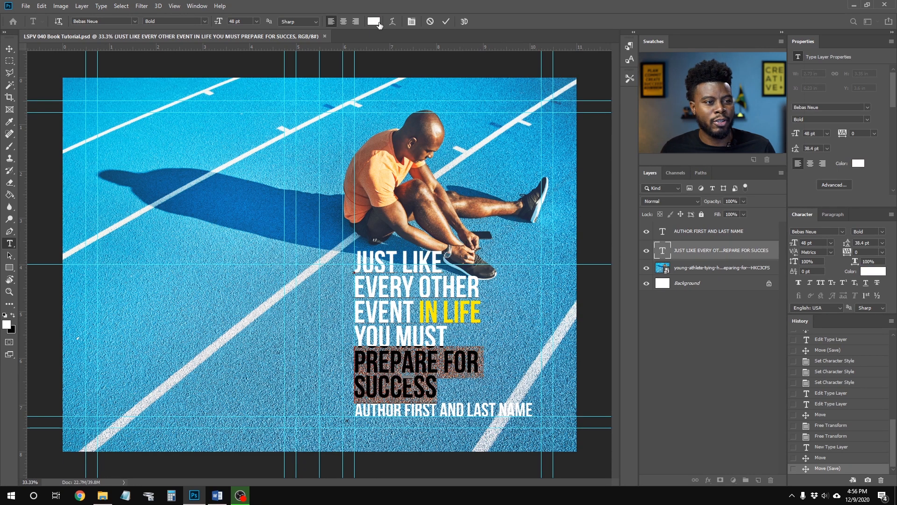
pyautogui.click(374, 21)
pyautogui.write('fff200')
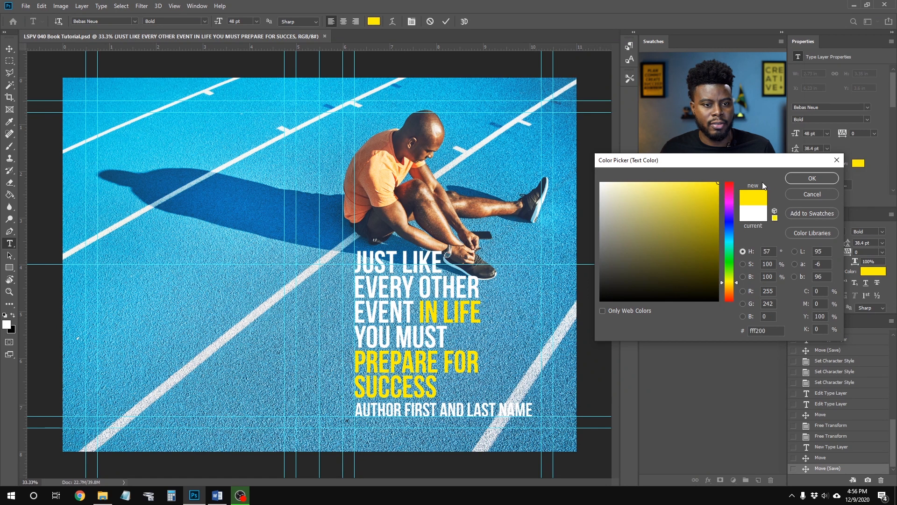
pyautogui.click(820, 178)
pyautogui.click(725, 249)
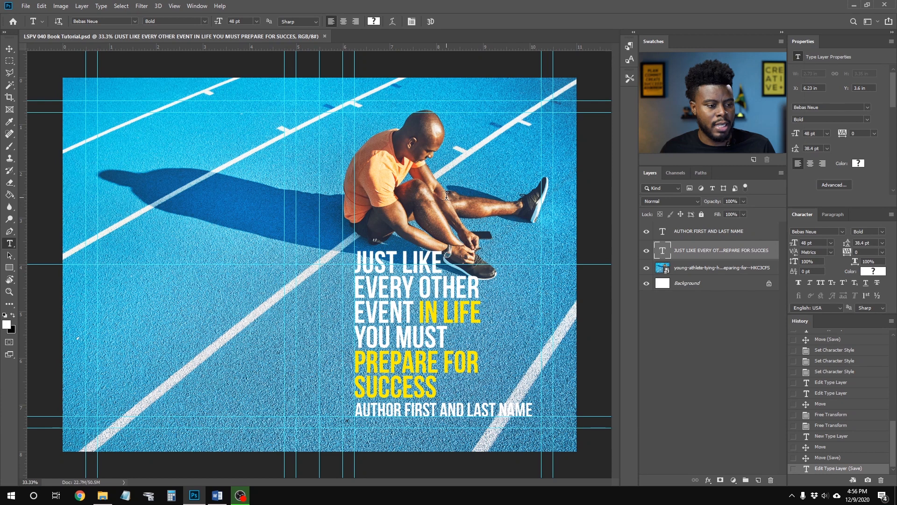
# - Try the Book style on the author line, settle on the Regular style of Bebas Neue, and save the document
pyautogui.click(453, 410)
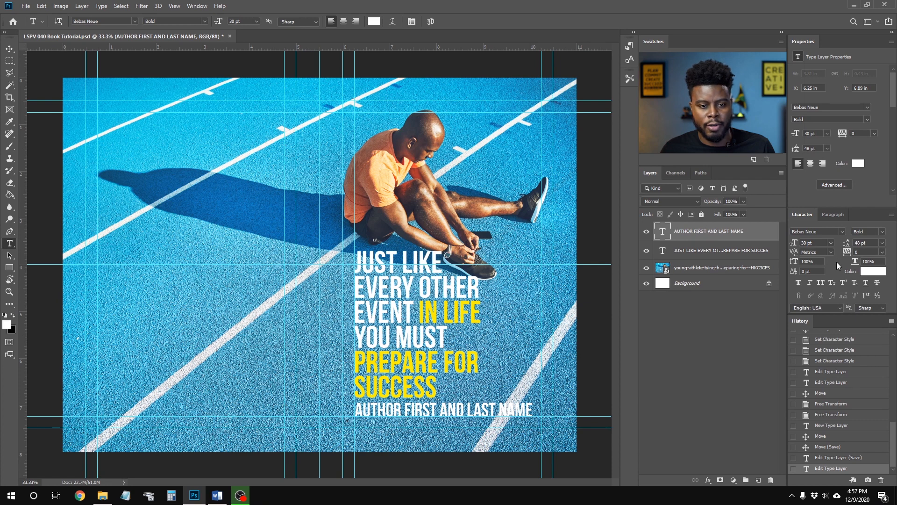
pyautogui.click(881, 231)
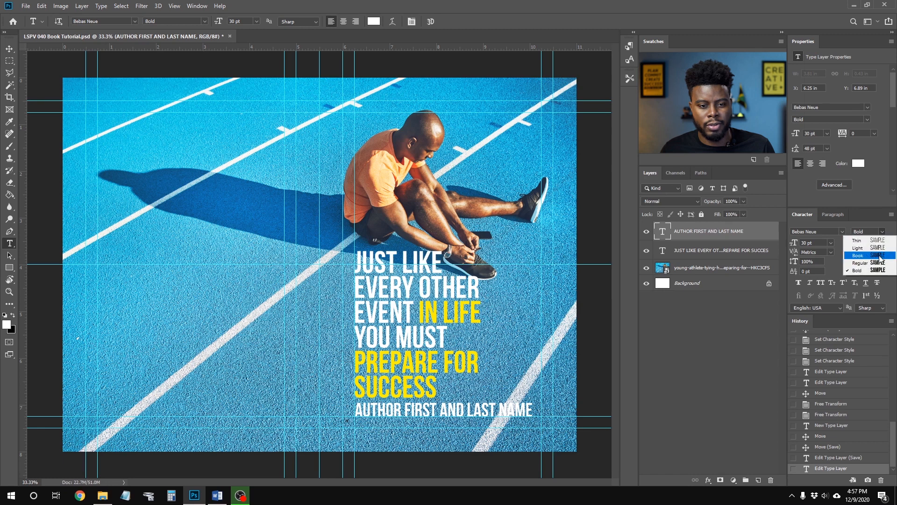
pyautogui.click(881, 255)
pyautogui.click(882, 233)
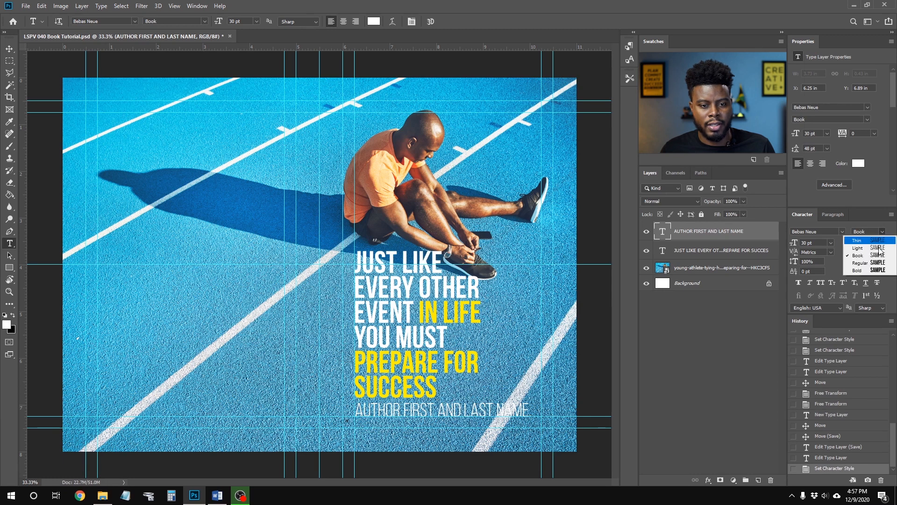
pyautogui.click(881, 262)
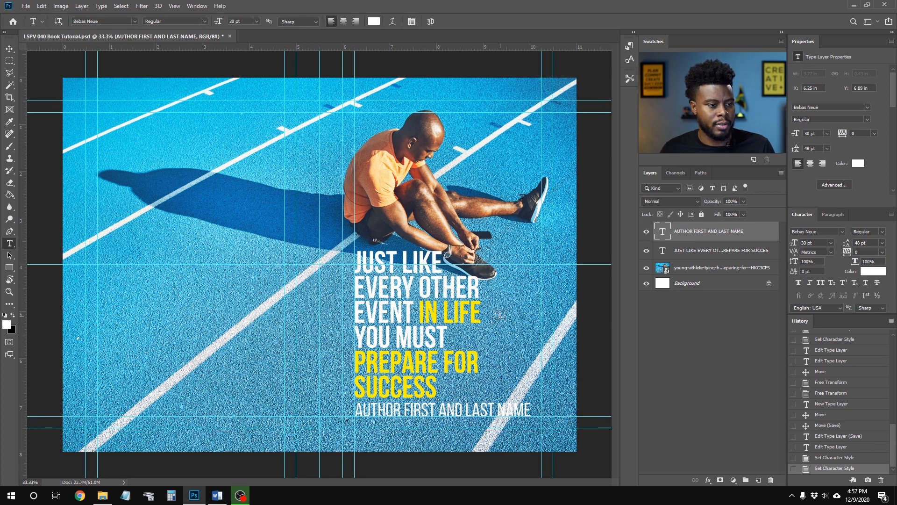
pyautogui.press('v')
pyautogui.hotkey('ctrl', 's')
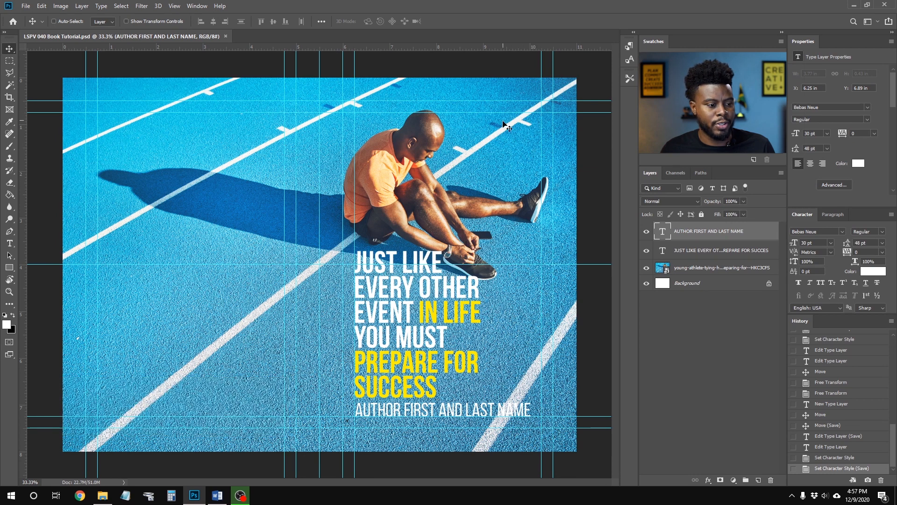
# - Place the LearnSharePhotoVideo_SocialMediaDP_Logo_3 image from the LSPV 040 Book Cover folder into the cover document
pyautogui.click(102, 495)
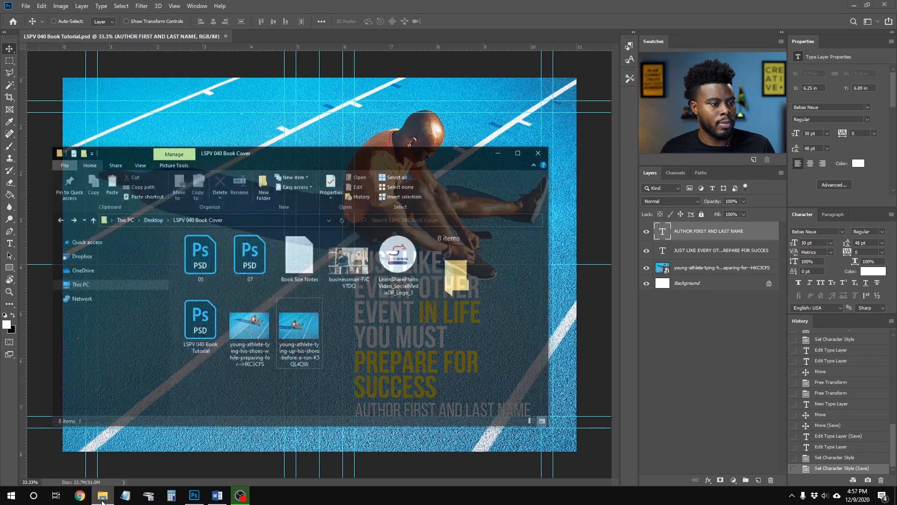
pyautogui.click(414, 237)
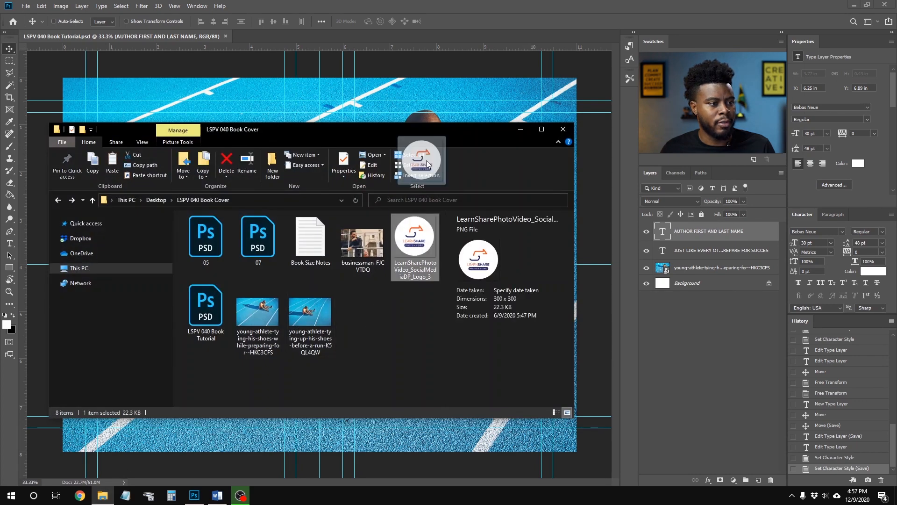
pyautogui.click(439, 103)
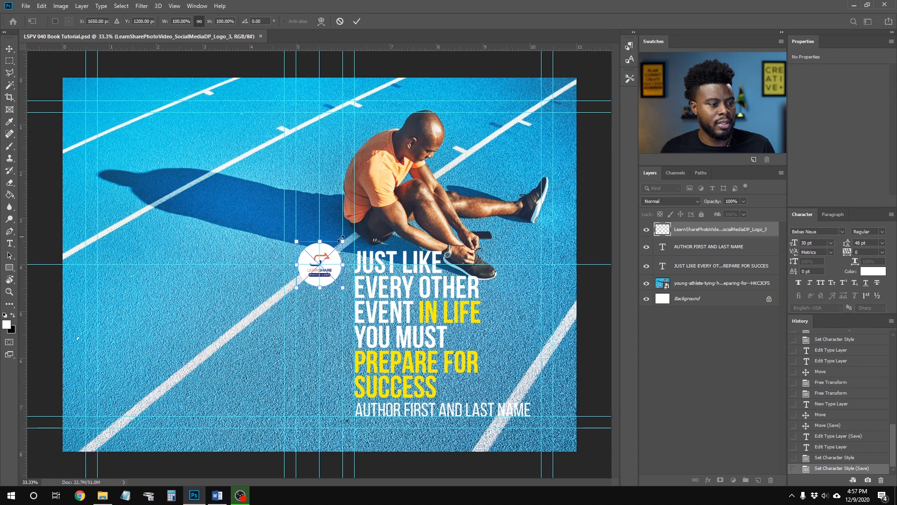
# - Fit the logo into the front cover's upper outer margin corner, about 0.82 in wide at X 9.4 in, Y 0.78 in
pyautogui.moveTo(327, 254); pyautogui.dragTo(530, 126)
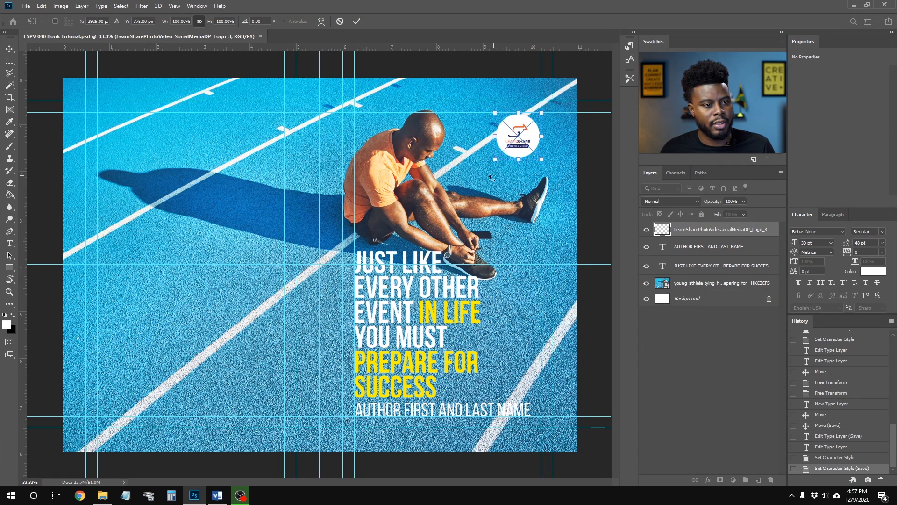
pyautogui.moveTo(496, 162); pyautogui.dragTo(505, 151)
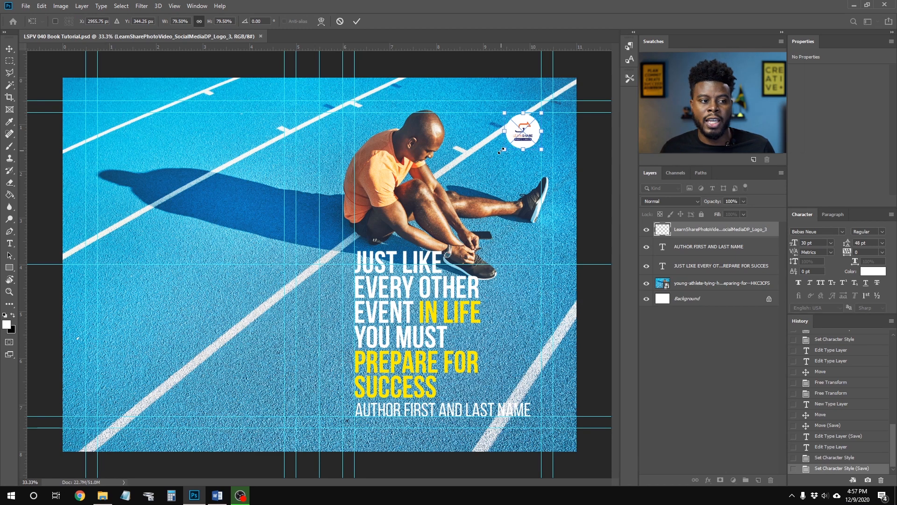
pyautogui.moveTo(504, 151); pyautogui.dragTo(466, 198)
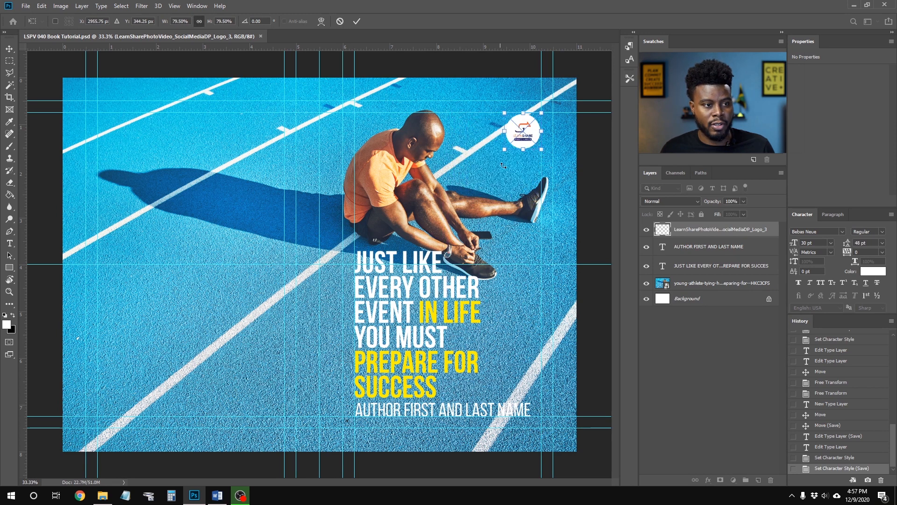
pyautogui.moveTo(506, 150)
pyautogui.mouseDown()
pyautogui.moveTo(461, 201)
pyautogui.moveTo(475, 187)
pyautogui.moveTo(465, 208)
pyautogui.moveTo(500, 154)
pyautogui.mouseUp()
pyautogui.press('Return')
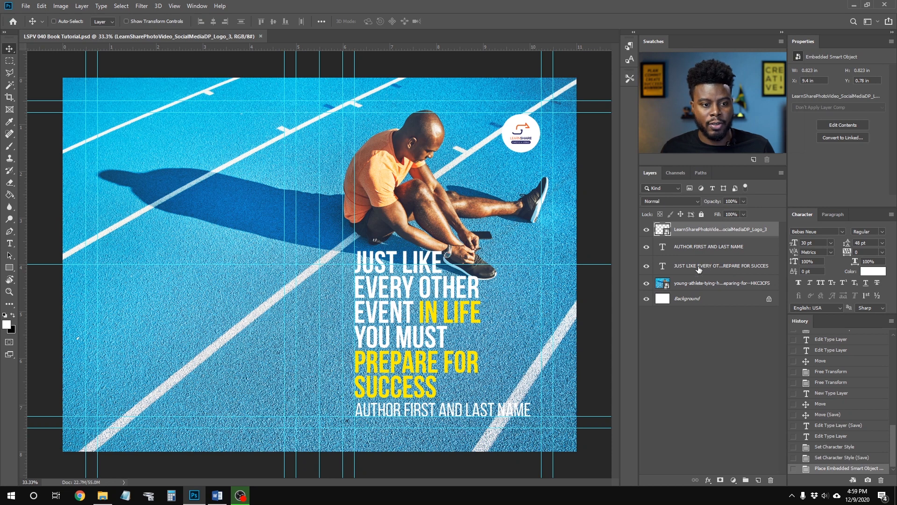
# - Group the logo, author line and title layers as "Front Cover" and save the document
pyautogui.click(705, 248)
pyautogui.keyDown('ctrl'); pyautogui.click(708, 266); pyautogui.keyUp('ctrl')
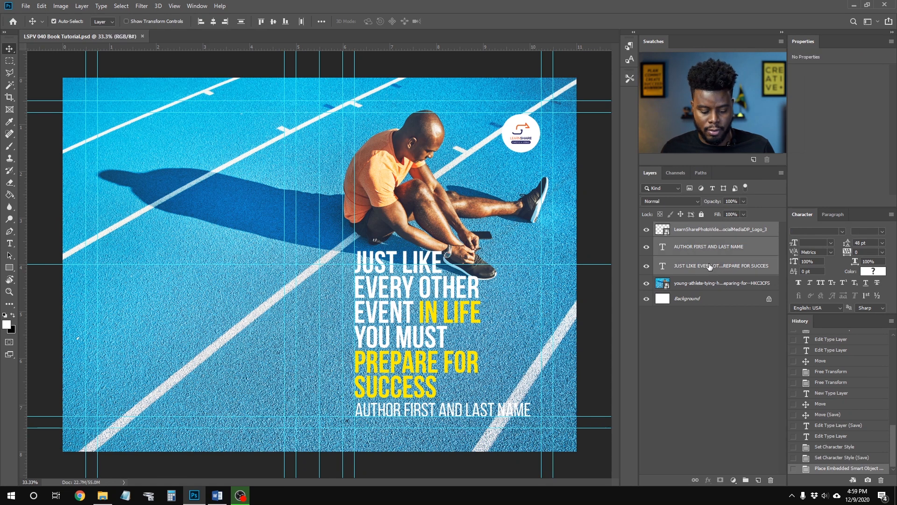
pyautogui.hotkey('ctrl', 'g')
pyautogui.doubleClick(682, 227)
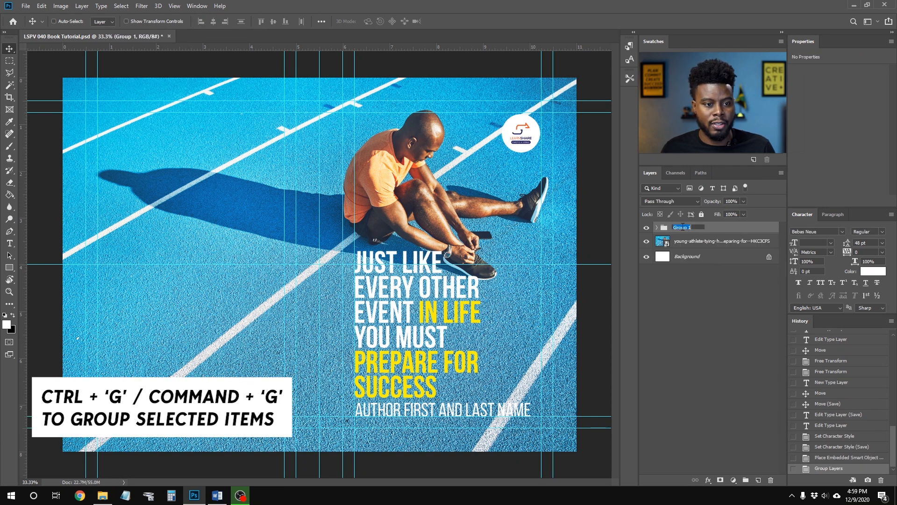
pyautogui.write('Front Cover')
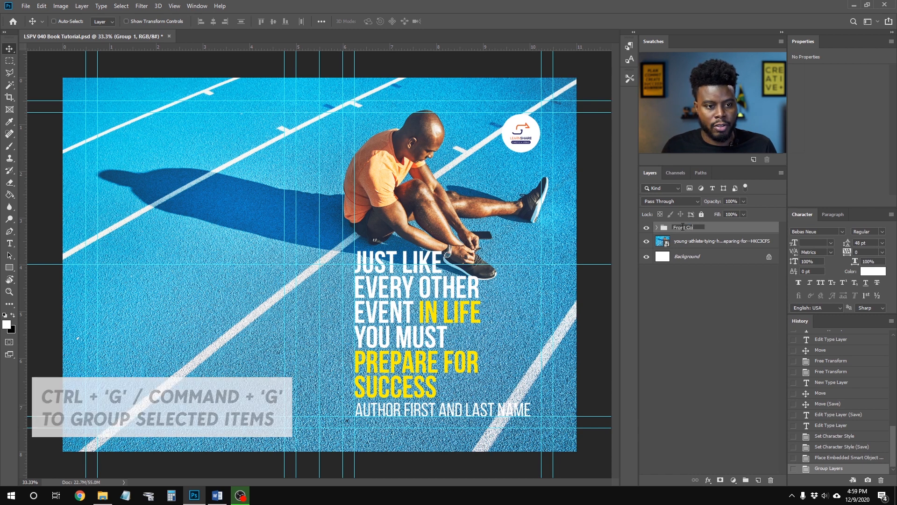
pyautogui.press('Return')
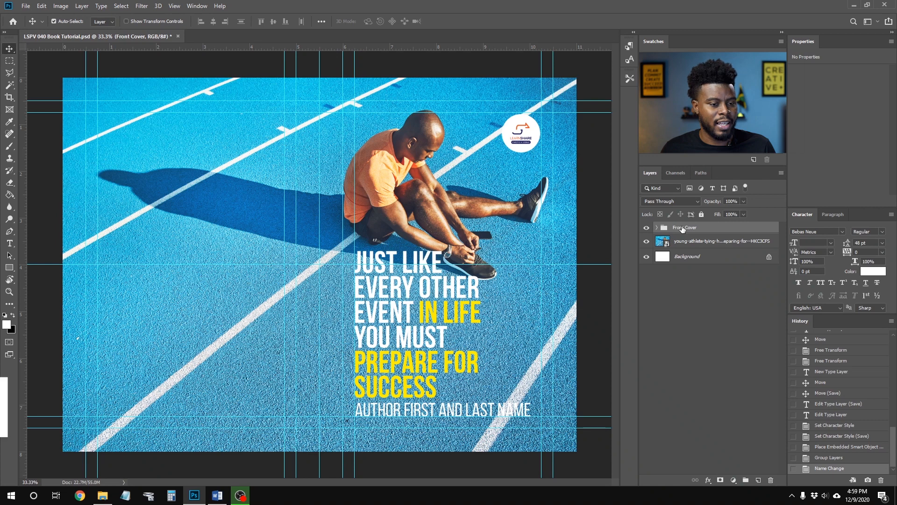
pyautogui.hotkey('ctrl', 's')
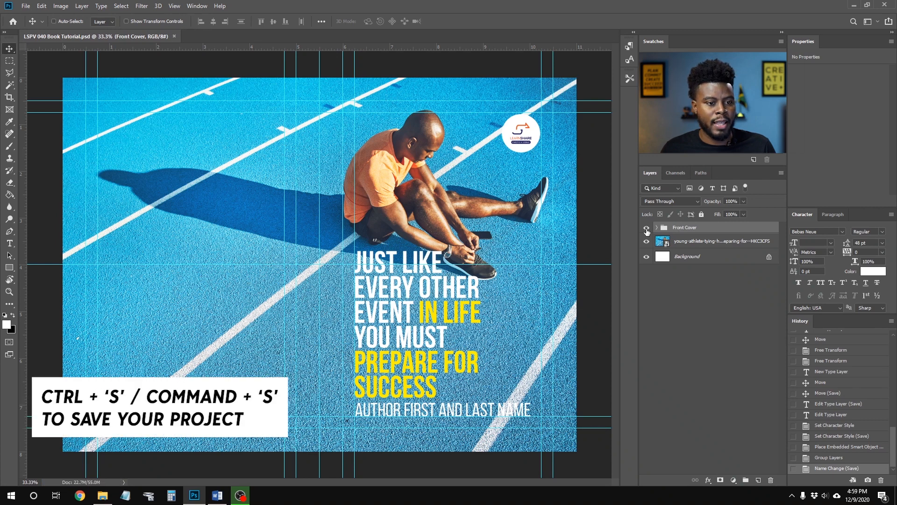
# - Duplicate the author line layer, move the copy out above the Front Cover group, and collapse the group
pyautogui.click(658, 227)
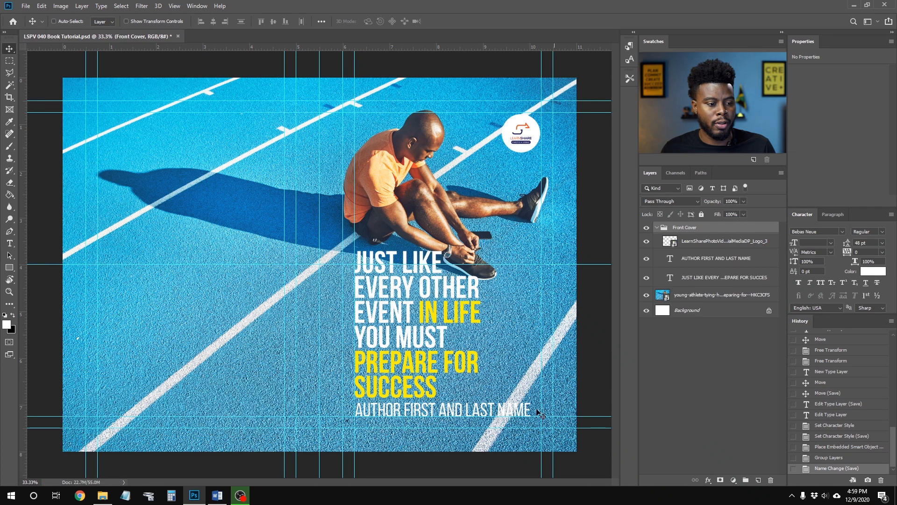
pyautogui.click(720, 258)
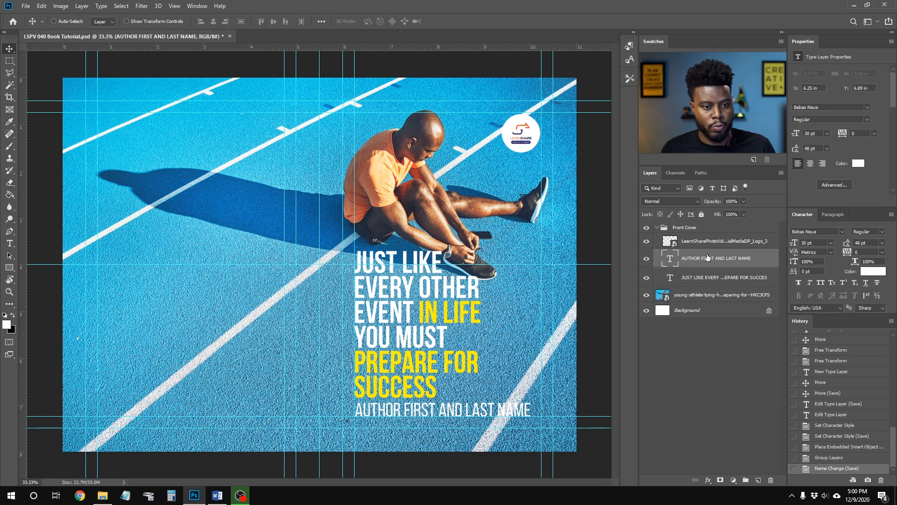
pyautogui.press('ctrl')
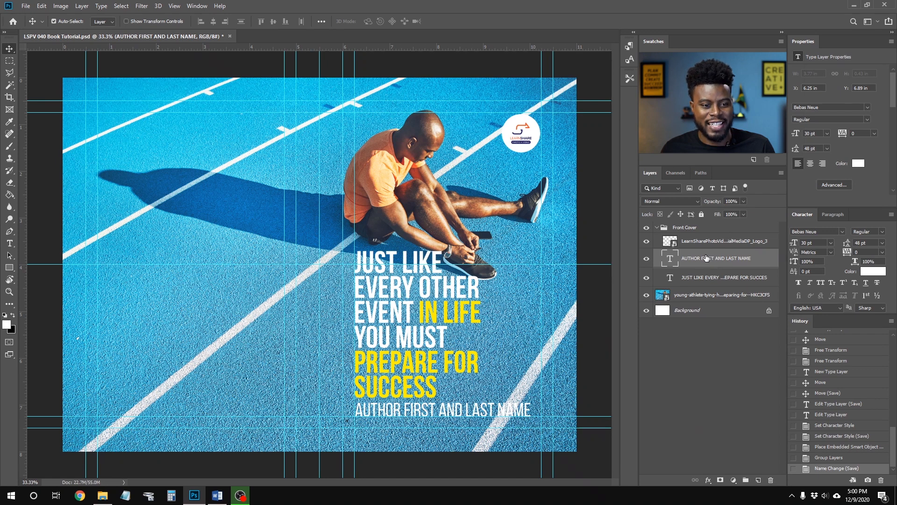
pyautogui.hotkey('ctrl', 'j')
pyautogui.moveTo(706, 258); pyautogui.dragTo(699, 223)
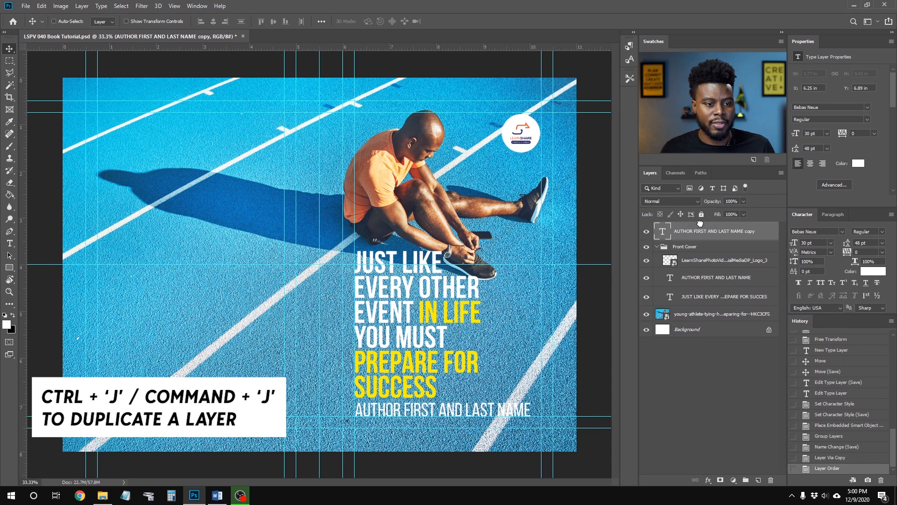
pyautogui.click(657, 248)
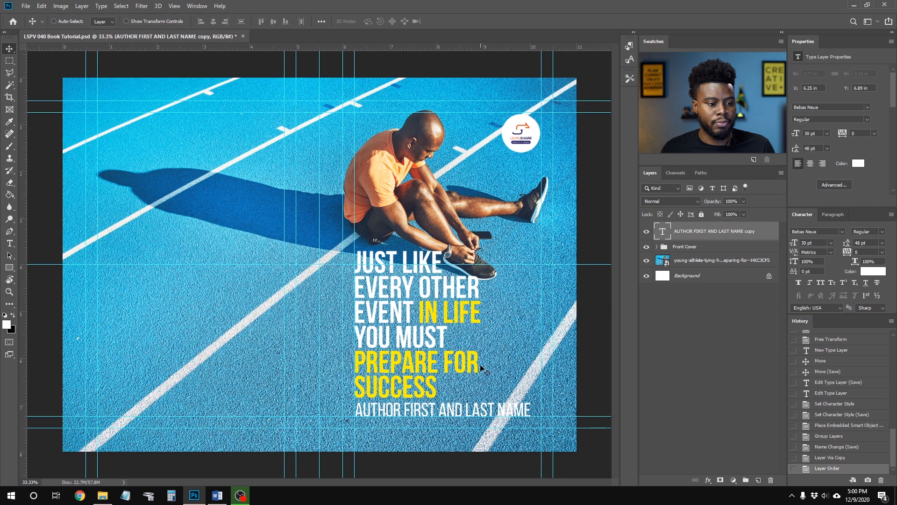
# - Move the copied author line onto the middle of the back cover at about X 0.84 in, Y 3.78 in
pyautogui.moveTo(495, 408); pyautogui.dragTo(239, 260)
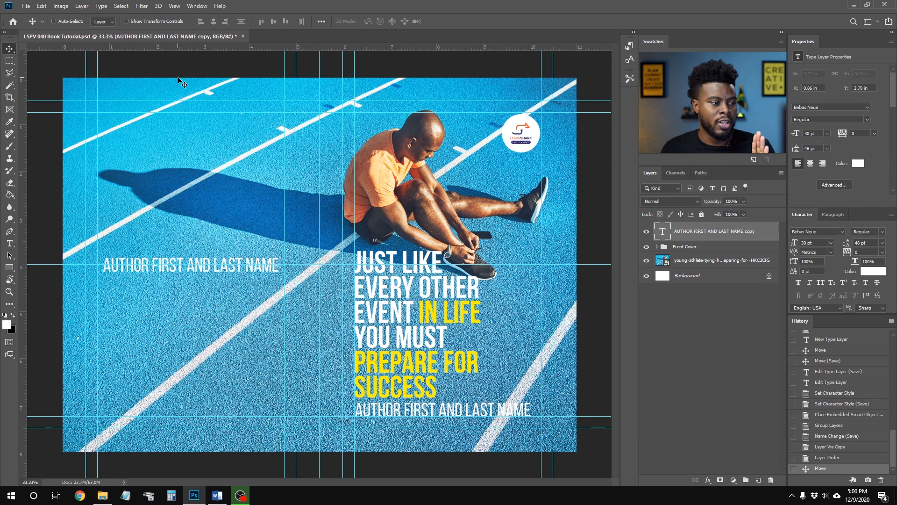
pyautogui.moveTo(189, 270); pyautogui.dragTo(186, 272)
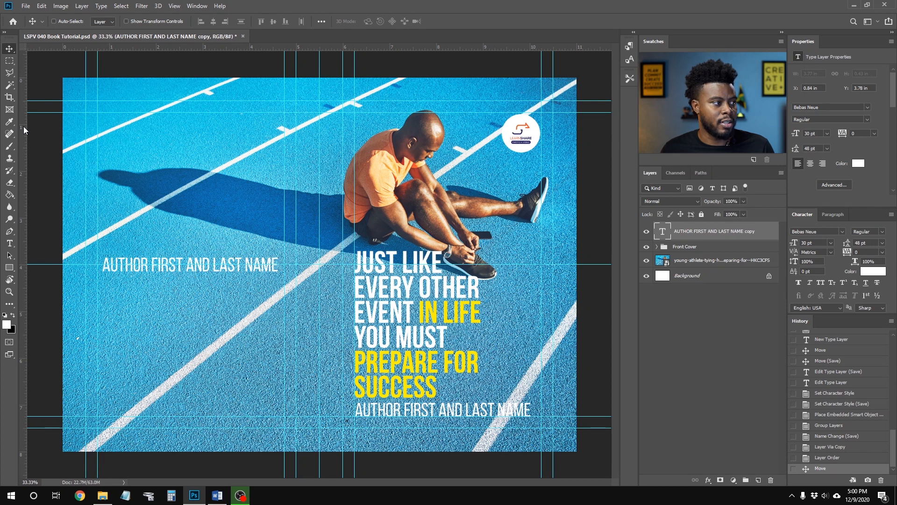
# - Add a vertical guide through the middle of the back cover at about X 2.75 in
pyautogui.moveTo(21, 132); pyautogui.dragTo(191, 137)
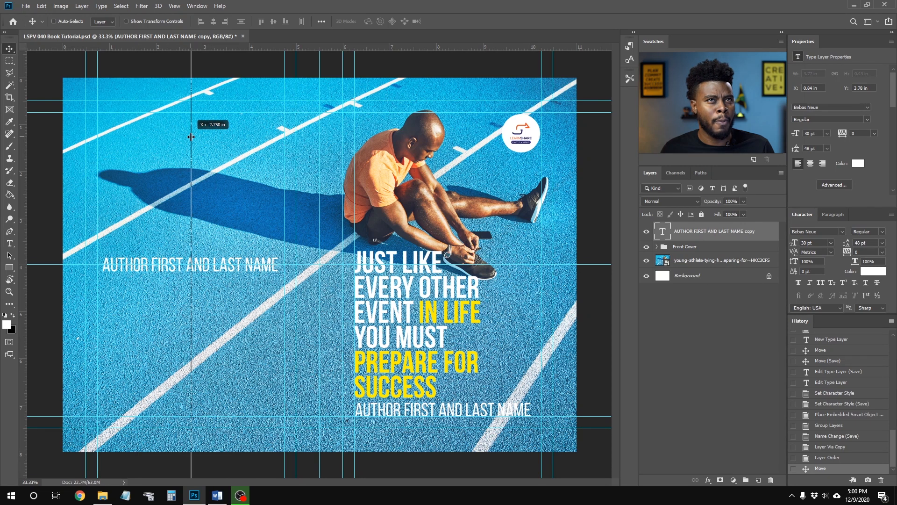
pyautogui.moveTo(191, 137)
pyautogui.mouseDown()
pyautogui.moveTo(201, 136)
pyautogui.moveTo(181, 136)
pyautogui.mouseUp()
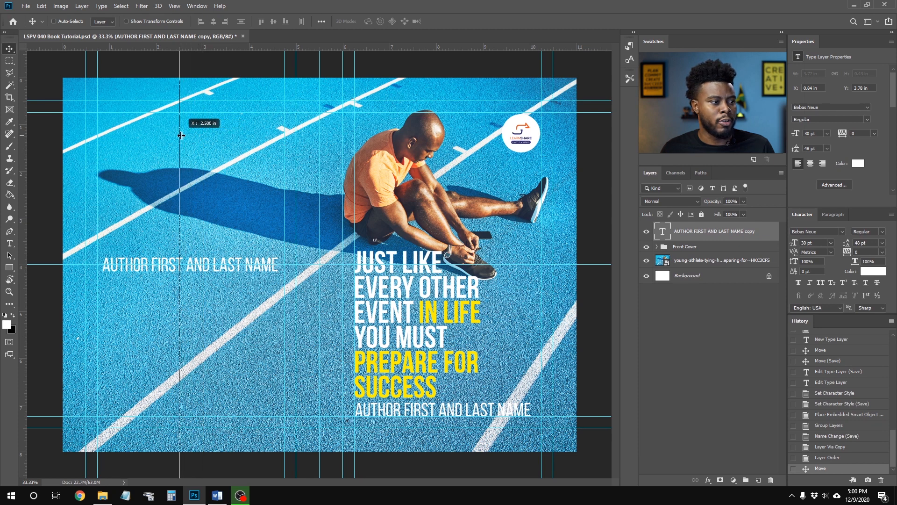
pyautogui.moveTo(181, 135); pyautogui.dragTo(181, 135)
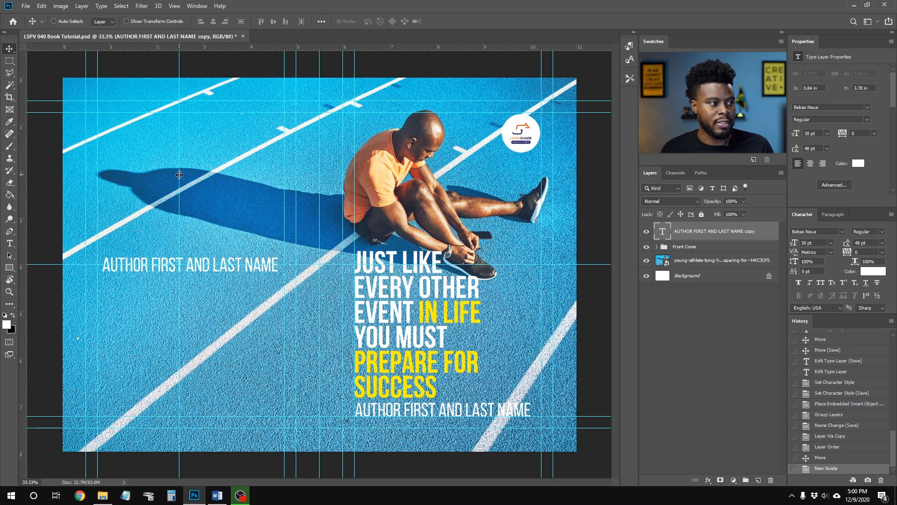
pyautogui.moveTo(181, 174); pyautogui.dragTo(191, 174)
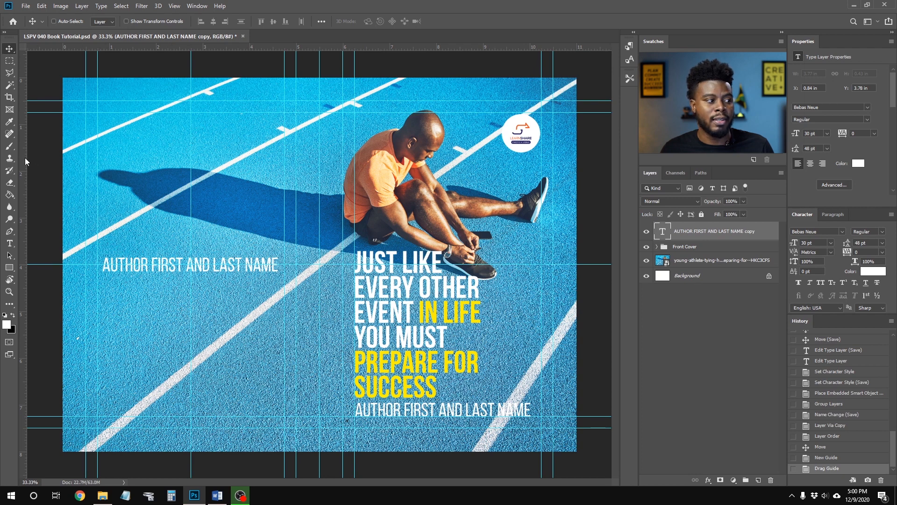
# - Add a vertical guide through the middle of the front cover at about X 8.4 in and save the document
pyautogui.moveTo(27, 158); pyautogui.dragTo(437, 153)
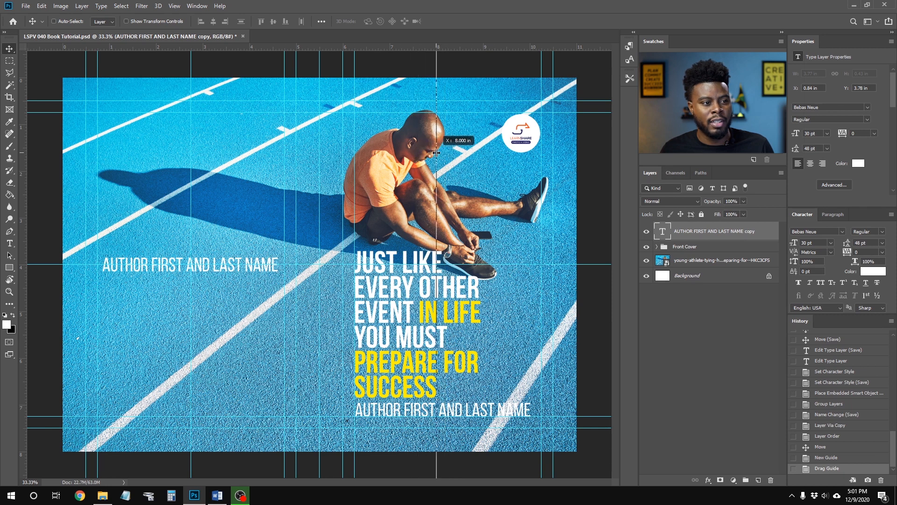
pyautogui.moveTo(438, 152); pyautogui.dragTo(447, 151)
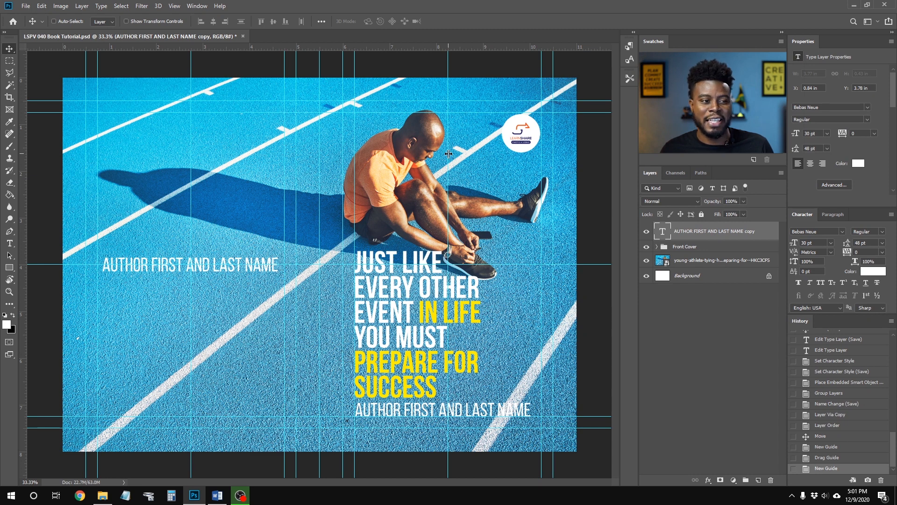
pyautogui.moveTo(448, 154); pyautogui.dragTo(459, 152)
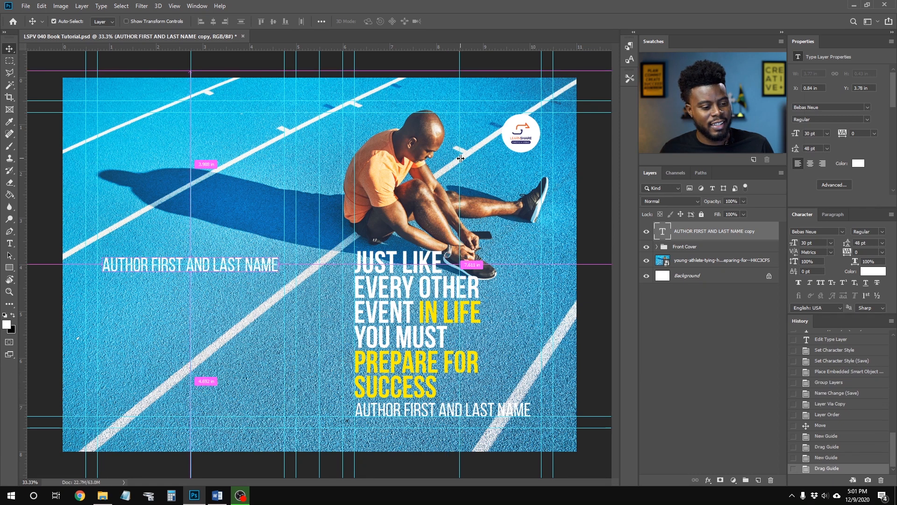
pyautogui.hotkey('ctrl', 'z')
pyautogui.moveTo(447, 153); pyautogui.dragTo(454, 155)
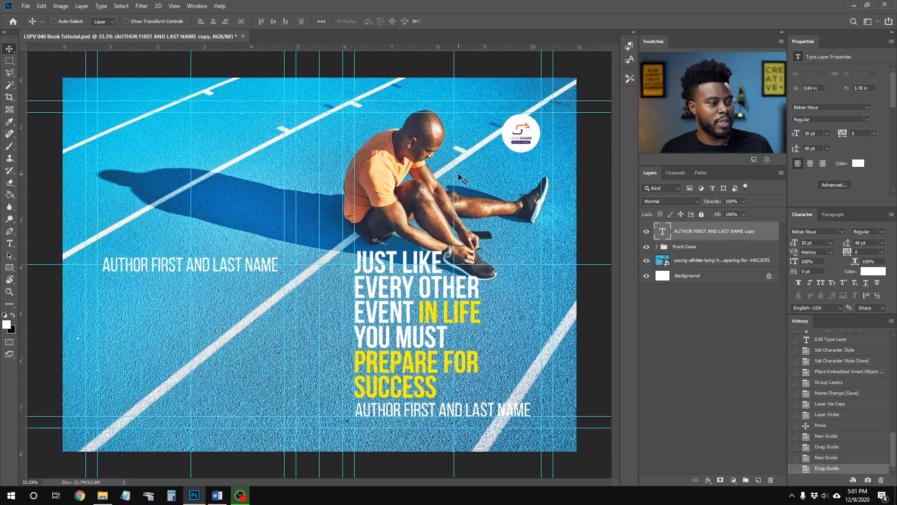
pyautogui.hotkey('ctrl', 's')
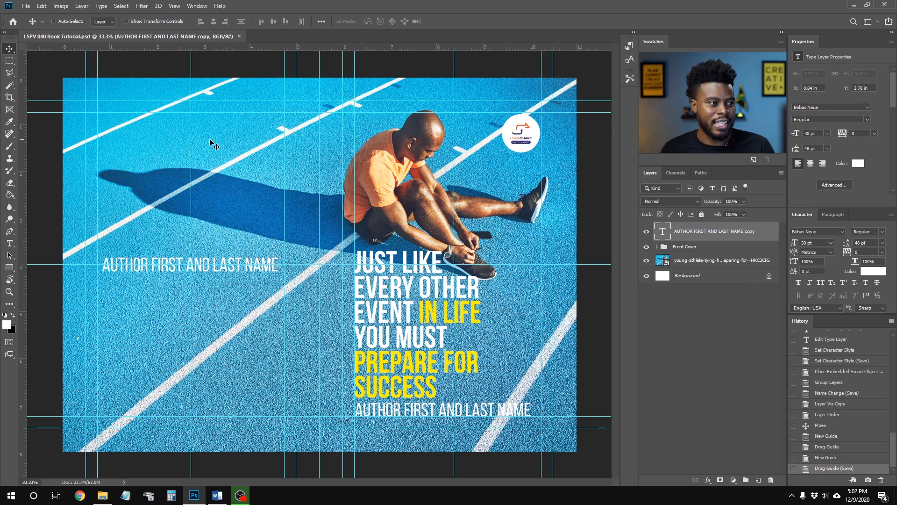
# - Draw a white rectangle about 609 × 708 px on the back cover's upper part, roughly centred on its guide at X 521, Y 225 px
pyautogui.press('u')
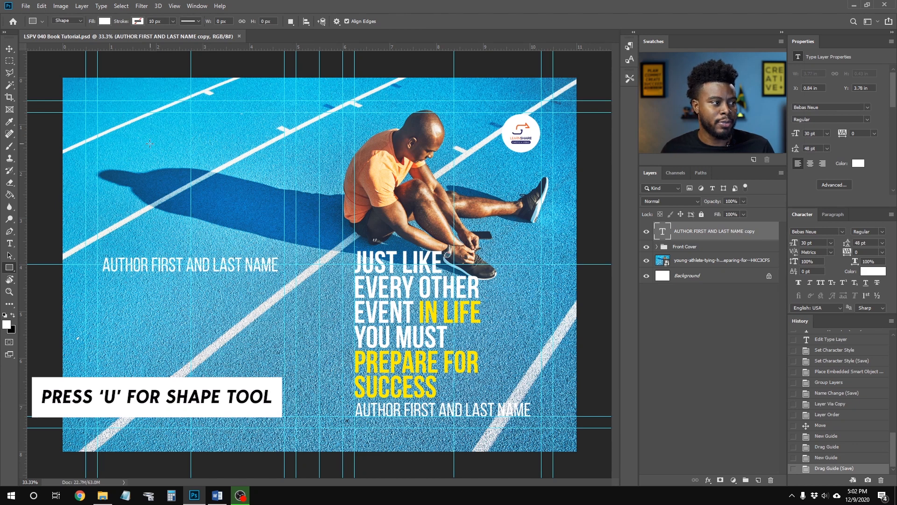
pyautogui.moveTo(143, 112); pyautogui.dragTo(237, 223)
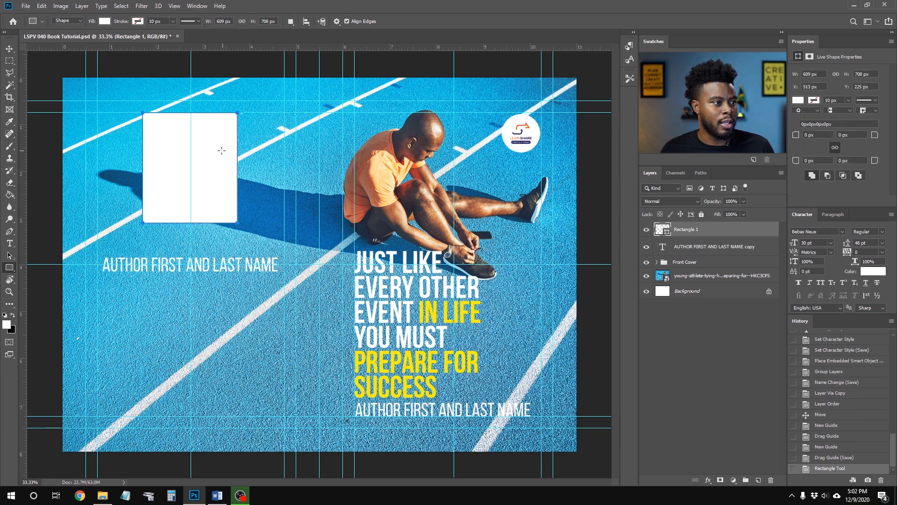
pyautogui.press('v')
pyautogui.moveTo(201, 146); pyautogui.dragTo(203, 146)
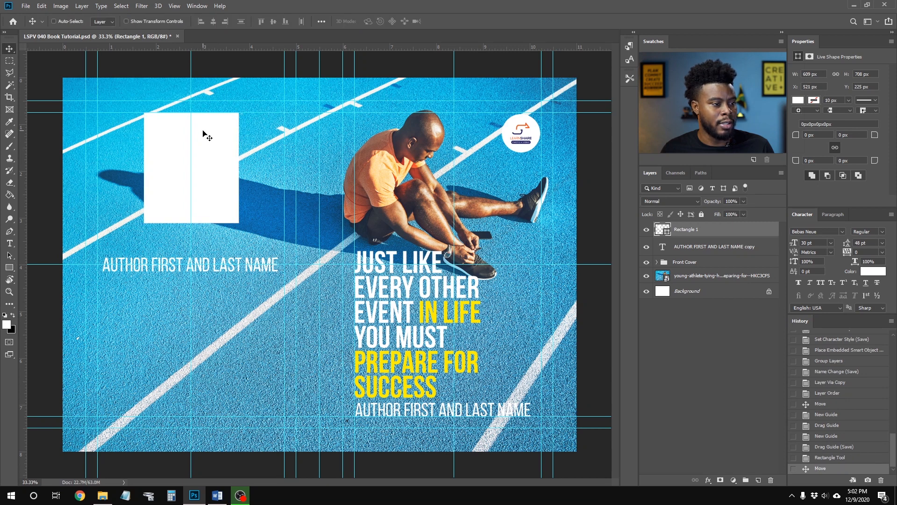
# - Move the back cover author line up to about Y 3.26 in, below the white rectangle, and save the document
pyautogui.click(730, 252)
pyautogui.moveTo(215, 285); pyautogui.dragTo(213, 253)
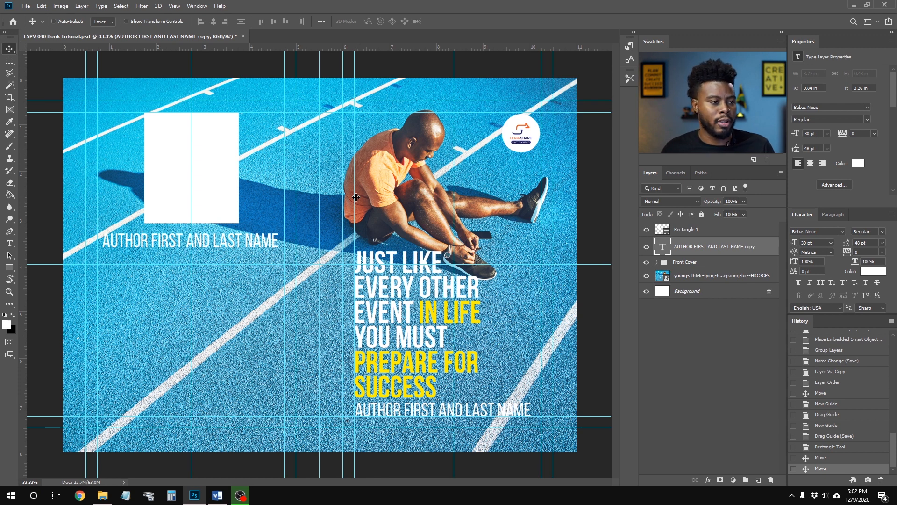
pyautogui.hotkey('ctrl', 's')
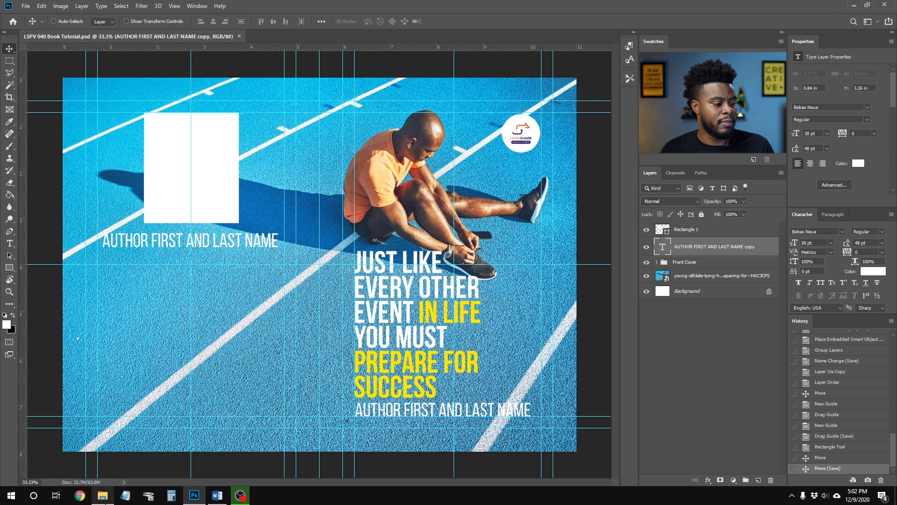
# - Place the image businessman-FJCVTDQ from the file browser into the cover as an embedded smart object
pyautogui.click(102, 496)
pyautogui.moveTo(357, 236); pyautogui.dragTo(385, 431)
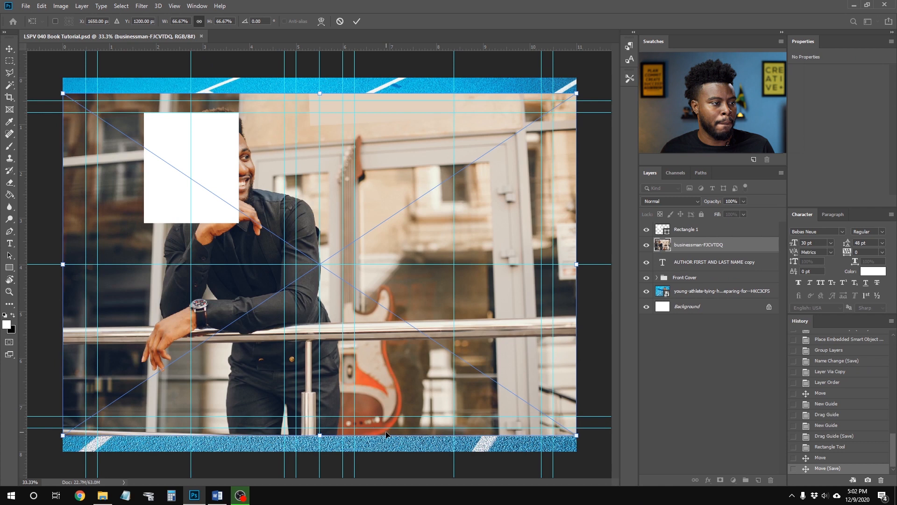
pyautogui.press('Return')
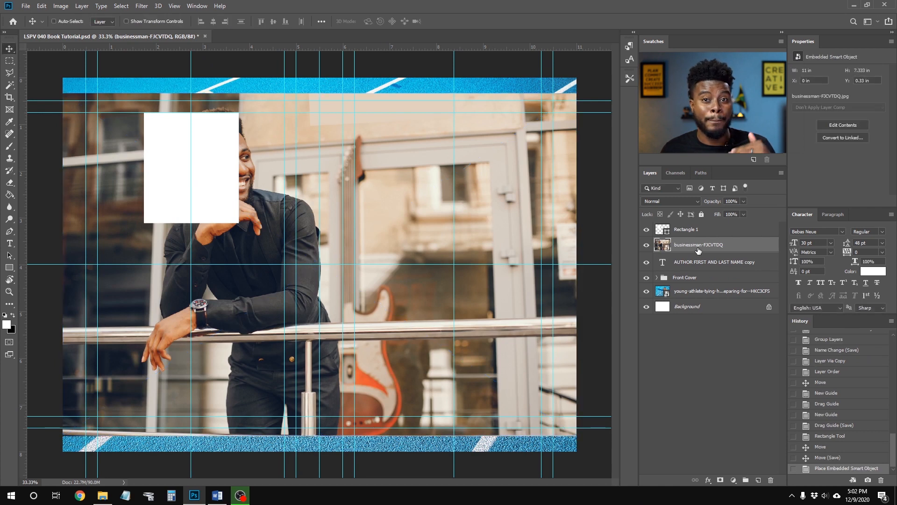
# - Move the businessman photo layer above the rectangle layer and clip it to the rectangle with a clipping mask
pyautogui.moveTo(698, 251); pyautogui.dragTo(703, 230)
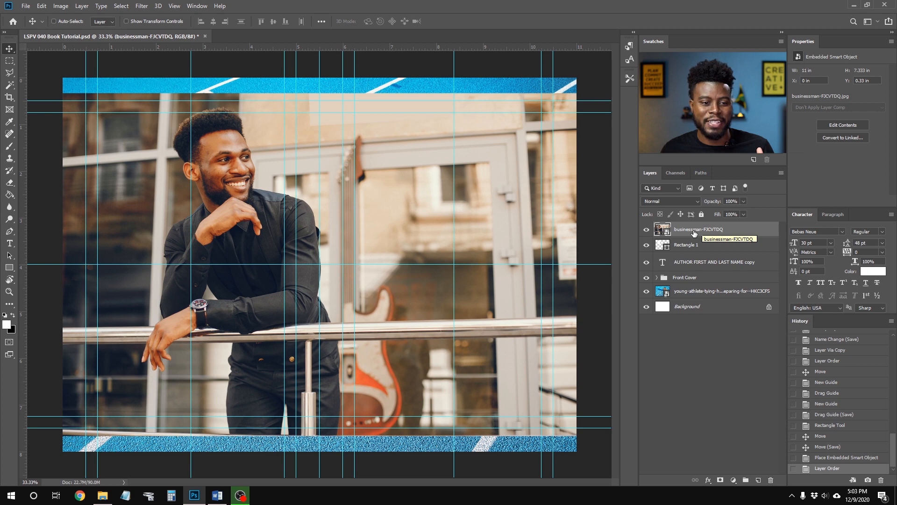
pyautogui.rightClick(694, 231)
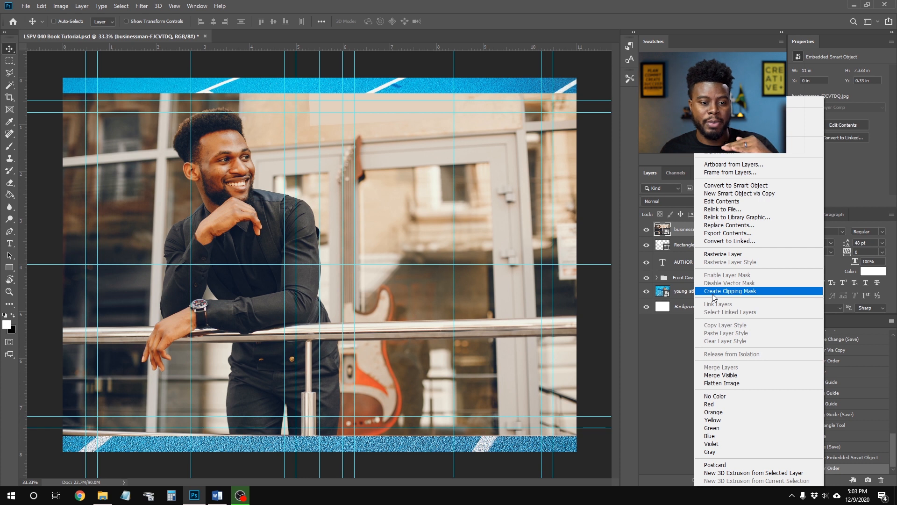
pyautogui.click(685, 317)
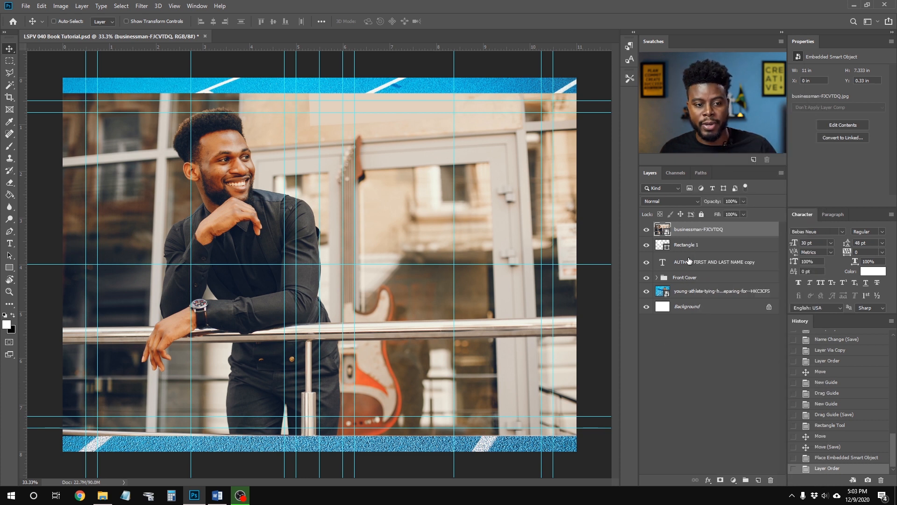
pyautogui.rightClick(706, 229)
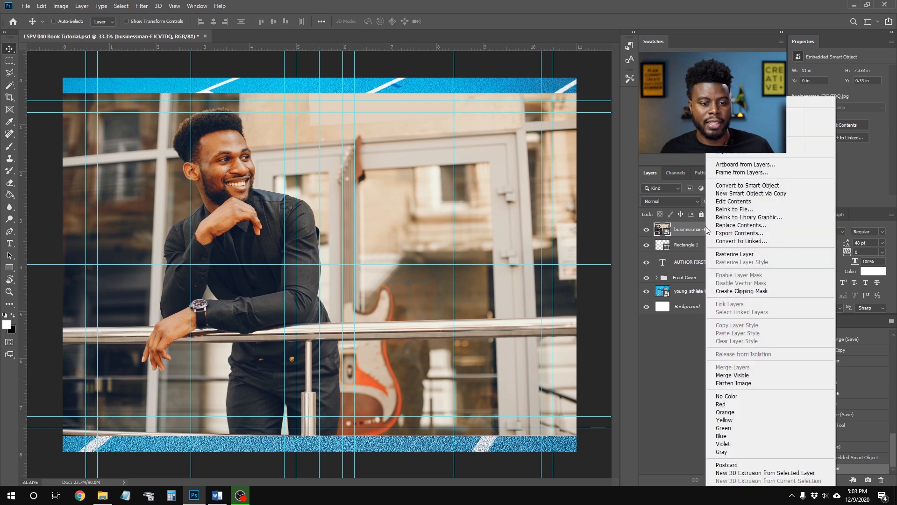
pyautogui.click(741, 290)
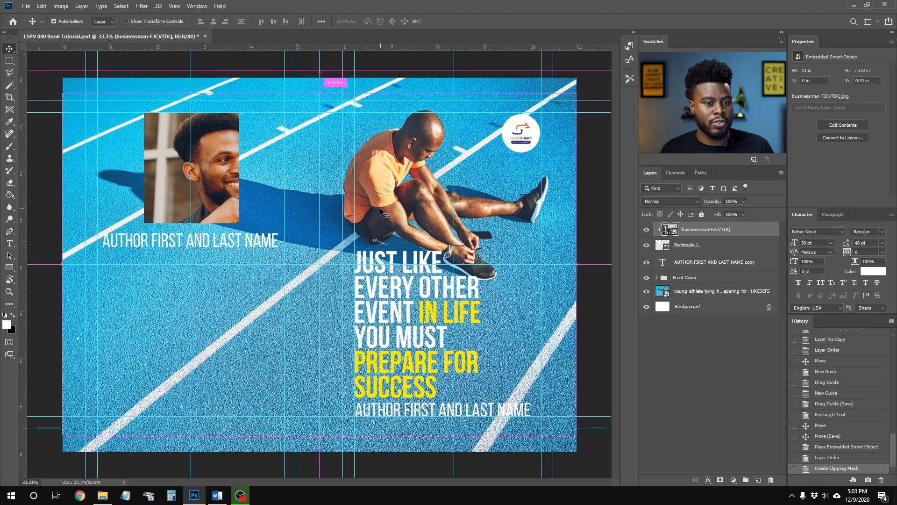
# - Scale the clipped businessman photo to about 4.35 in wide and position it at about X 1.29 in, Y 0.72 in
pyautogui.hotkey('ctrl', 't')
pyautogui.hotkey('ctrl', 't')
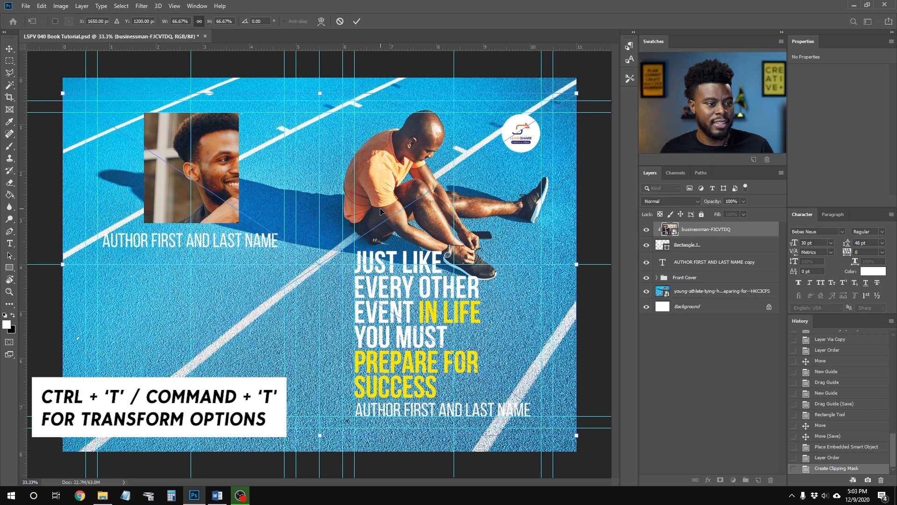
pyautogui.moveTo(576, 434); pyautogui.dragTo(294, 240)
pyautogui.moveTo(197, 144); pyautogui.dragTo(247, 162)
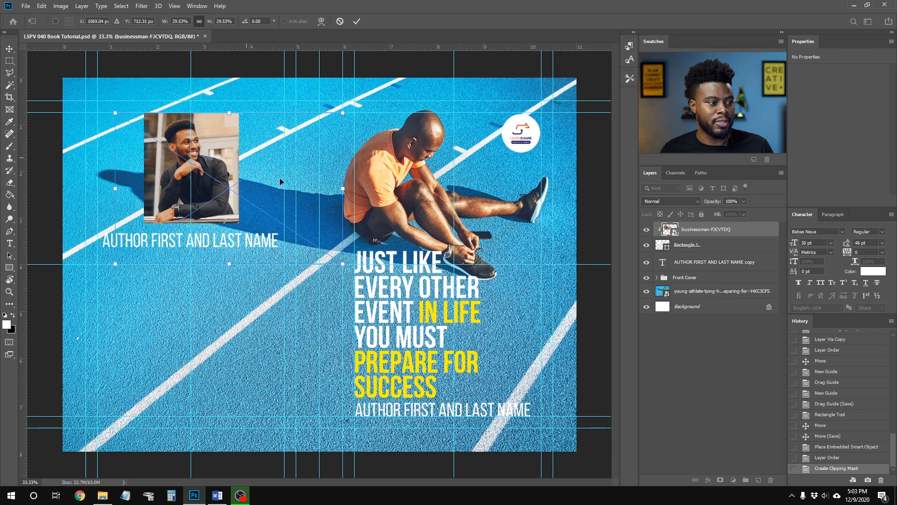
pyautogui.moveTo(343, 264); pyautogui.dragTo(315, 249)
pyautogui.moveTo(165, 148); pyautogui.dragTo(173, 148)
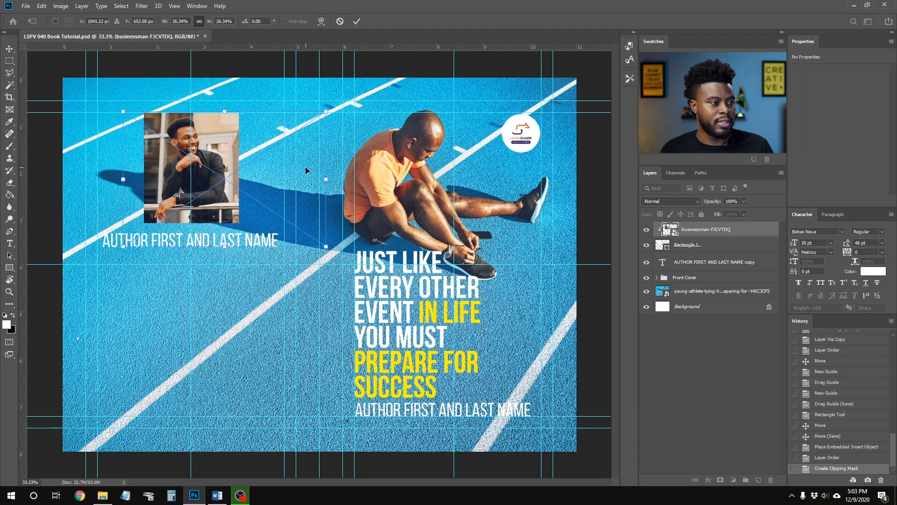
pyautogui.press('Return')
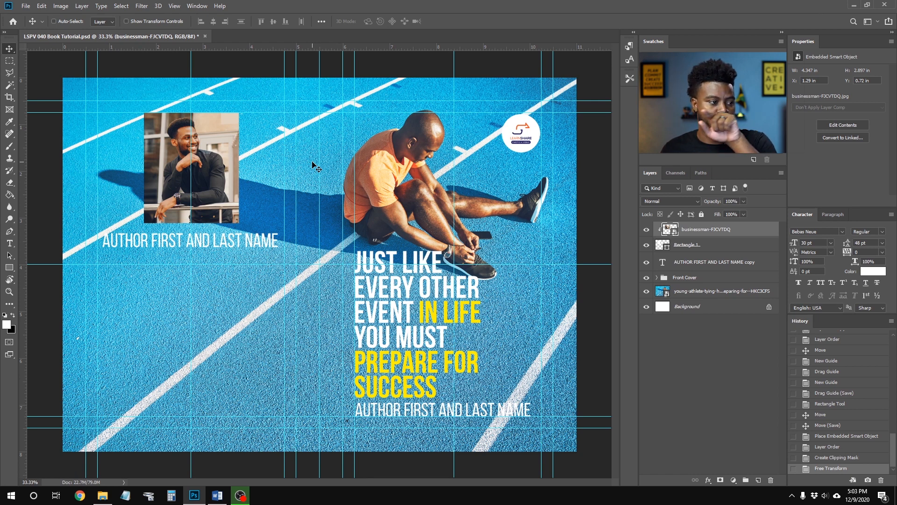
# - Add a white stroke to the rectangle framing the businessman photo and activate the shape tool
pyautogui.click(707, 247)
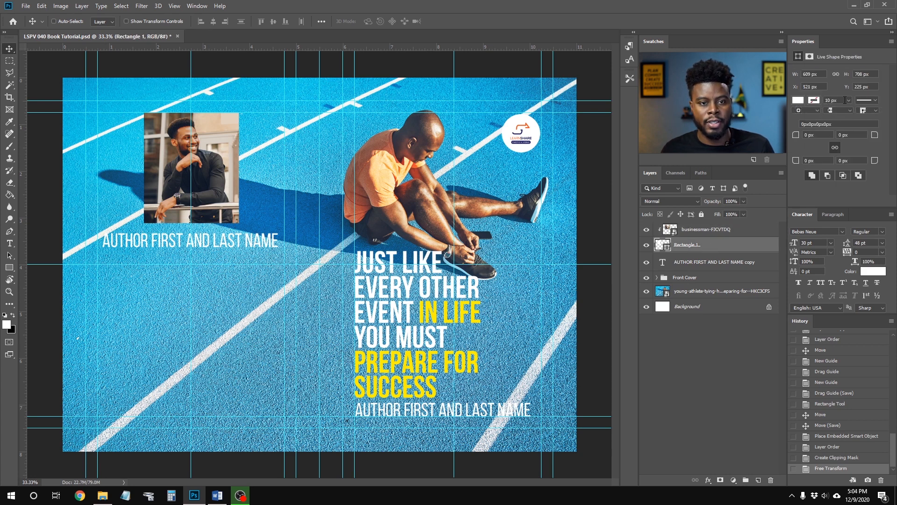
pyautogui.click(816, 101)
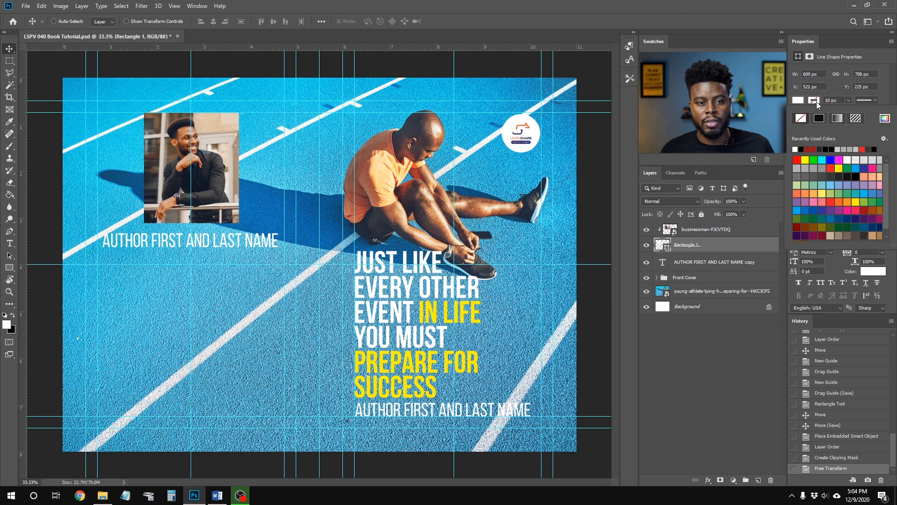
pyautogui.click(796, 149)
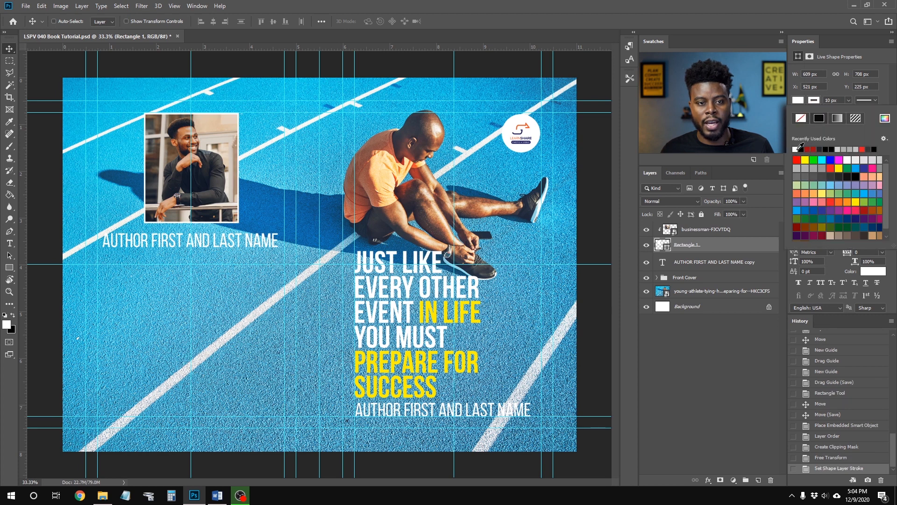
pyautogui.click(733, 233)
pyautogui.press('u')
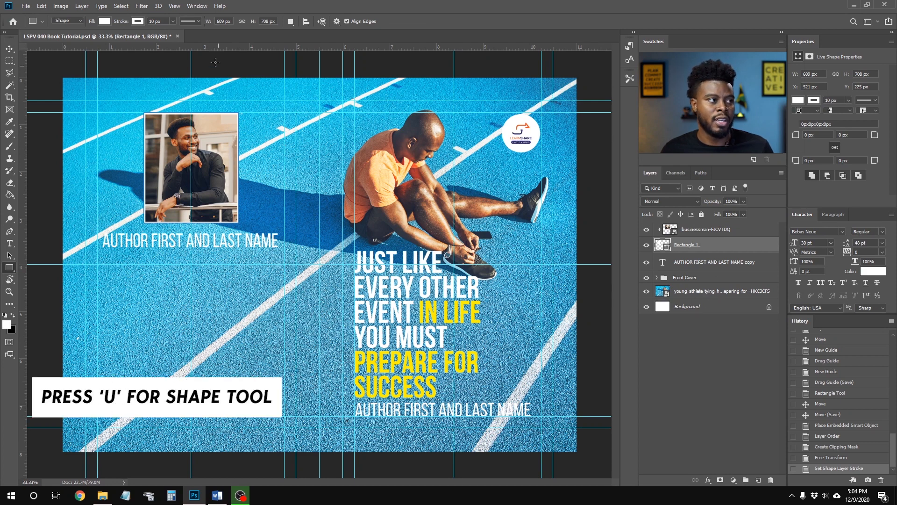
# - Try a 30 px white stroke on the photo's frame rectangle
pyautogui.click(138, 21)
pyautogui.click(100, 41)
pyautogui.click(157, 10)
pyautogui.click(141, 21)
pyautogui.click(138, 21)
pyautogui.click(92, 70)
pyautogui.click(179, 21)
pyautogui.click(152, 21)
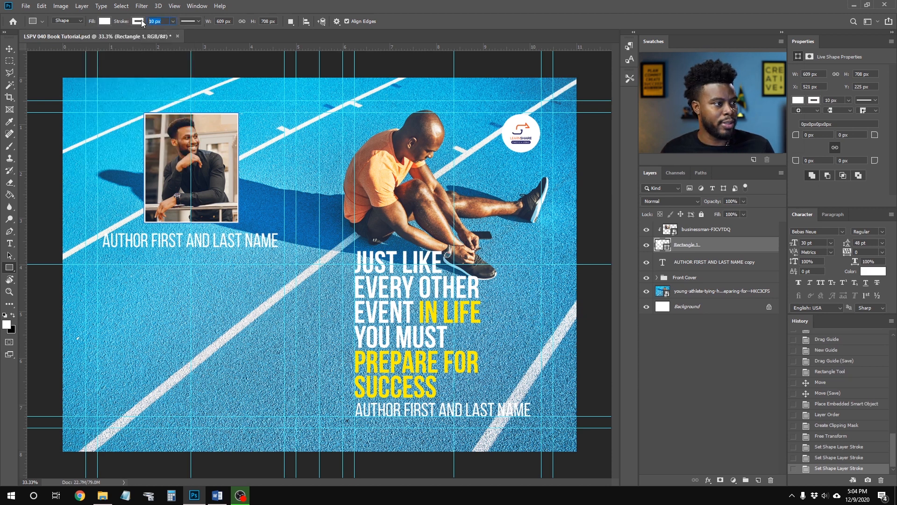
pyautogui.write('30')
pyautogui.press('Return')
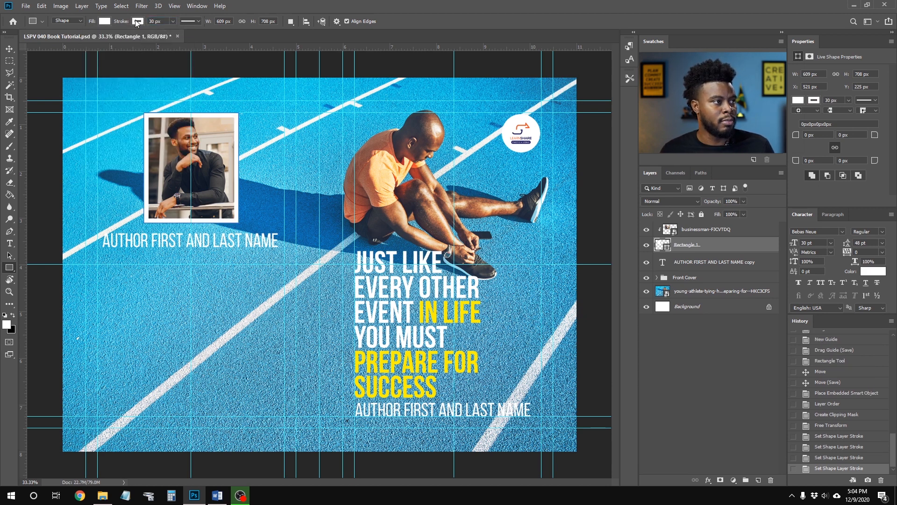
# - Try a 25 px stroke on the photo's frame rectangle and settle on a width of 20 px
pyautogui.click(149, 21)
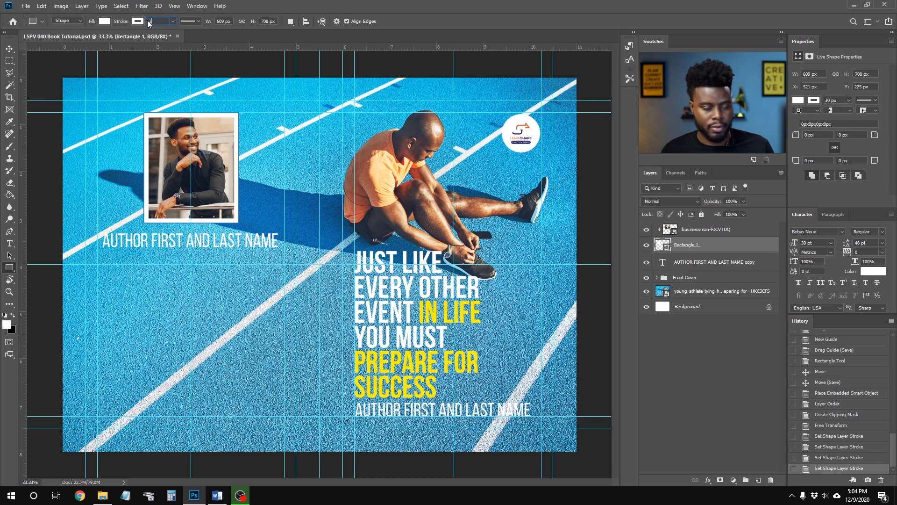
pyautogui.write('25')
pyautogui.press('Return')
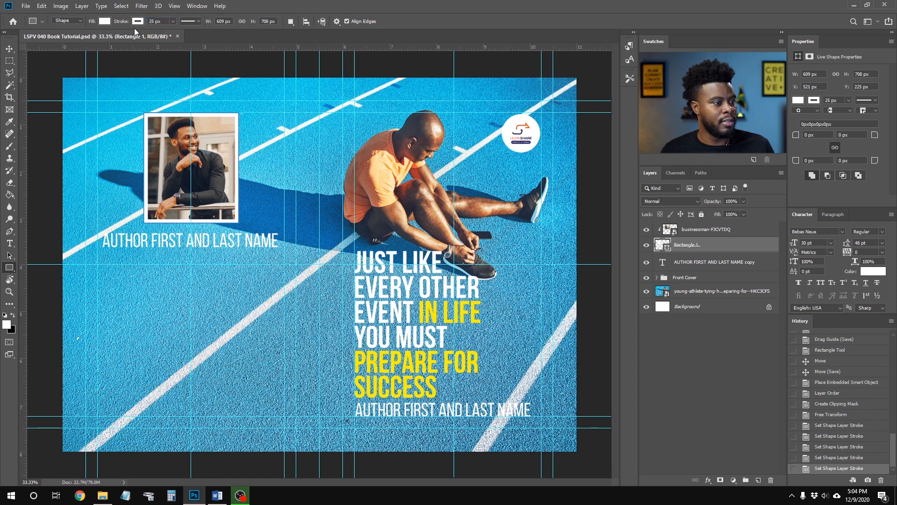
pyautogui.click(150, 21)
pyautogui.write('20')
pyautogui.press('Return')
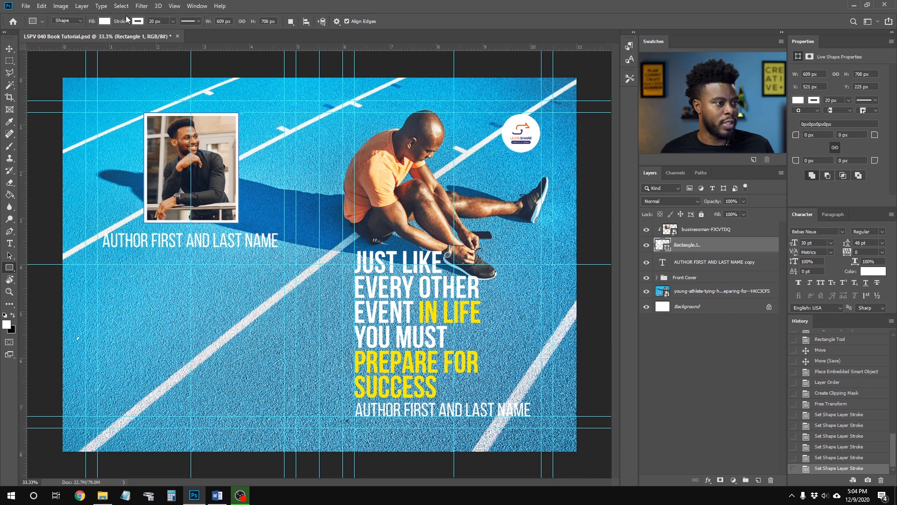
# - Nudge the back cover's author name vertically below the framed photo, settling at about Y 3.39 in
pyautogui.click(692, 263)
pyautogui.press('v')
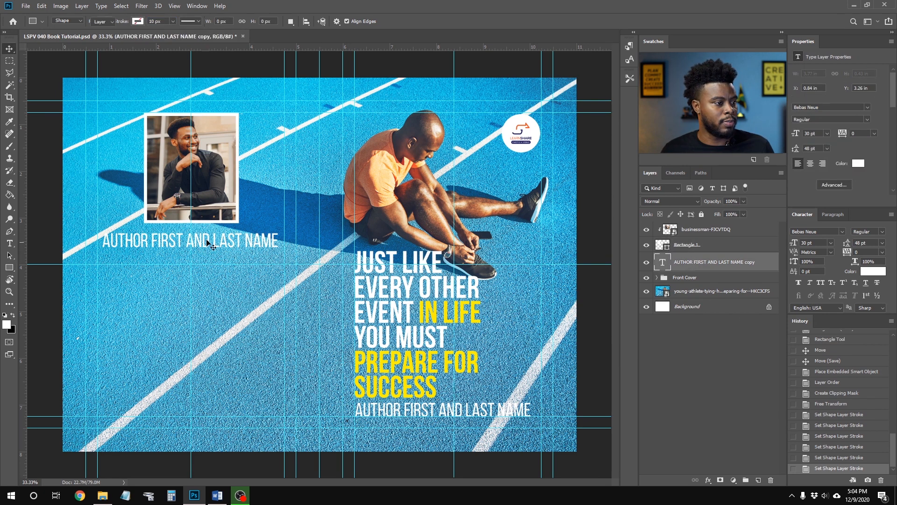
pyautogui.moveTo(204, 240); pyautogui.dragTo(202, 237)
pyautogui.hotkey('shift', 'Up')
pyautogui.hotkey('shift', 'Up')
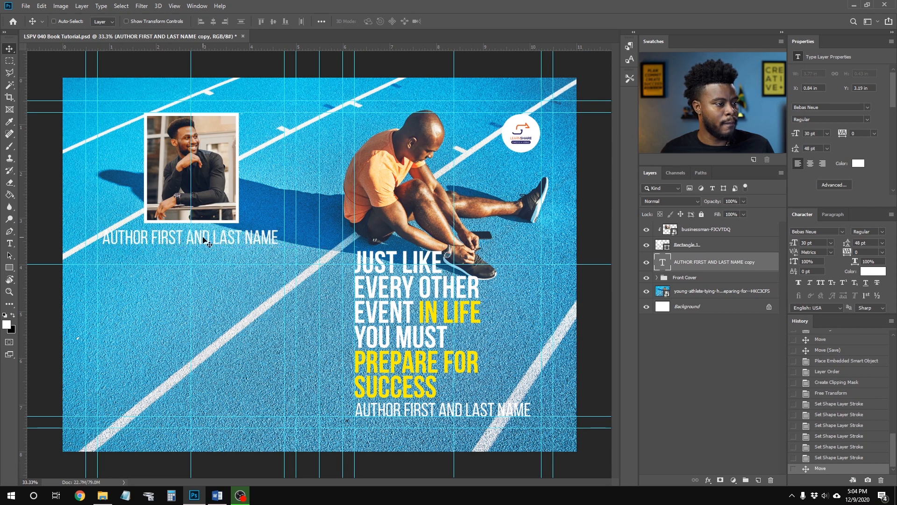
pyautogui.hotkey('shift', 'Up')
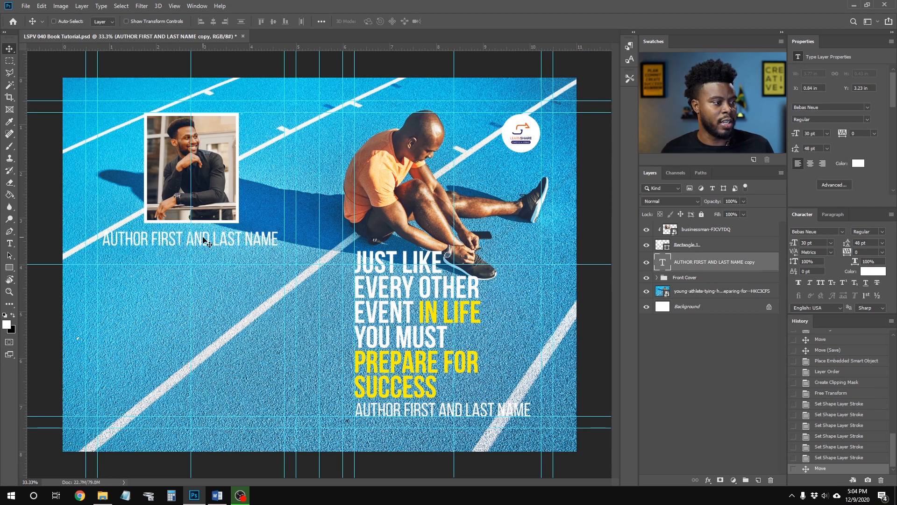
pyautogui.hotkey('shift', 'Down')
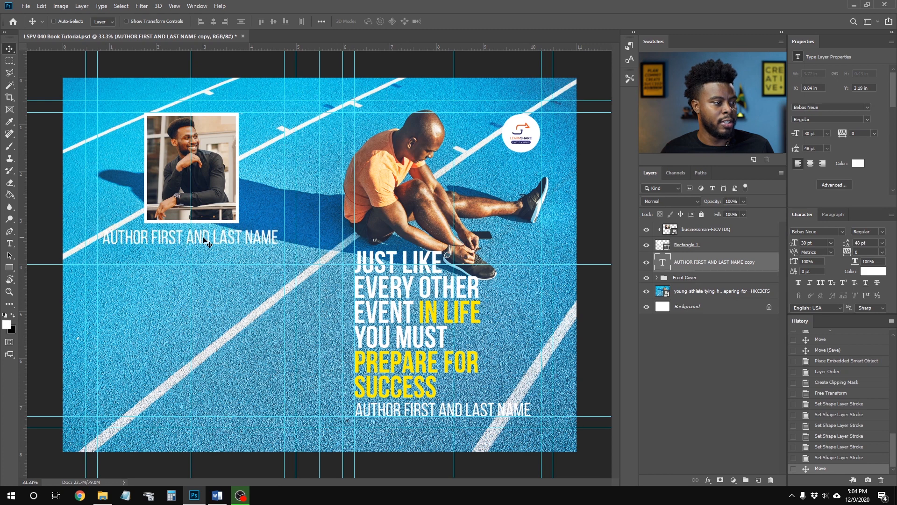
pyautogui.hotkey('shift', 'Down')
pyautogui.hotkey('shift', 'Down')
pyautogui.hotkey('shift', 'Down')
pyautogui.hotkey('shift', 'Down')
pyautogui.hotkey('shift', 'Down')
pyautogui.hotkey('shift', 'Down')
pyautogui.hotkey('shift', 'Down')
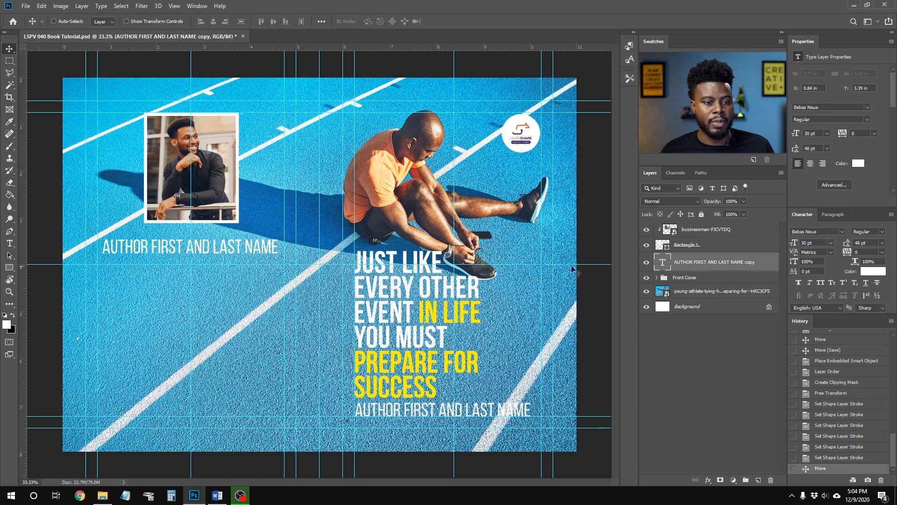
# - Scale the businessman photo and its frame rectangle up together until the frame measures about 666 by 774 px
pyautogui.click(705, 245)
pyautogui.keyDown('ctrl'); pyautogui.click(695, 232); pyautogui.keyUp('ctrl')
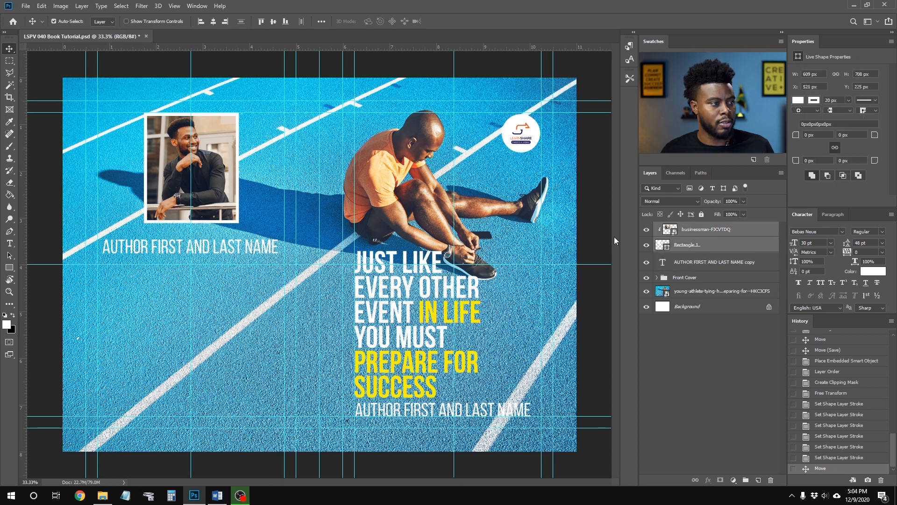
pyautogui.click(709, 244)
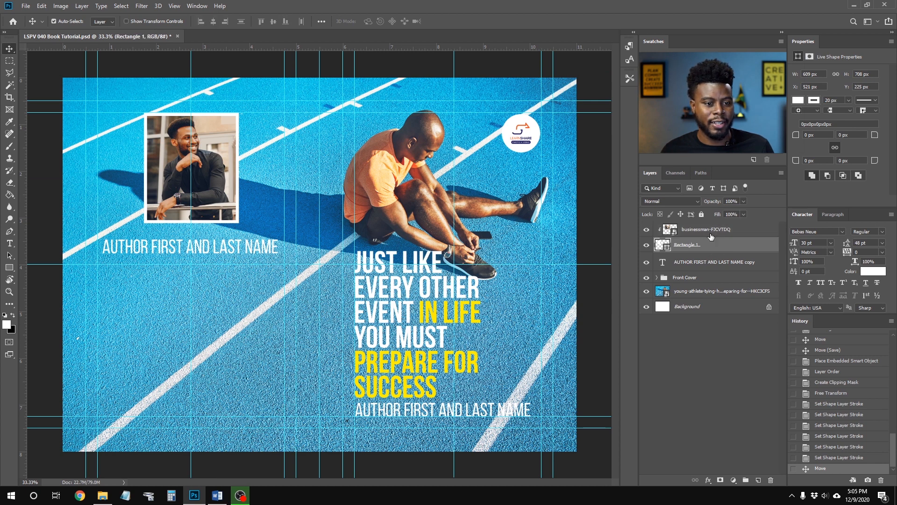
pyautogui.keyDown('ctrl'); pyautogui.click(711, 232); pyautogui.keyUp('ctrl')
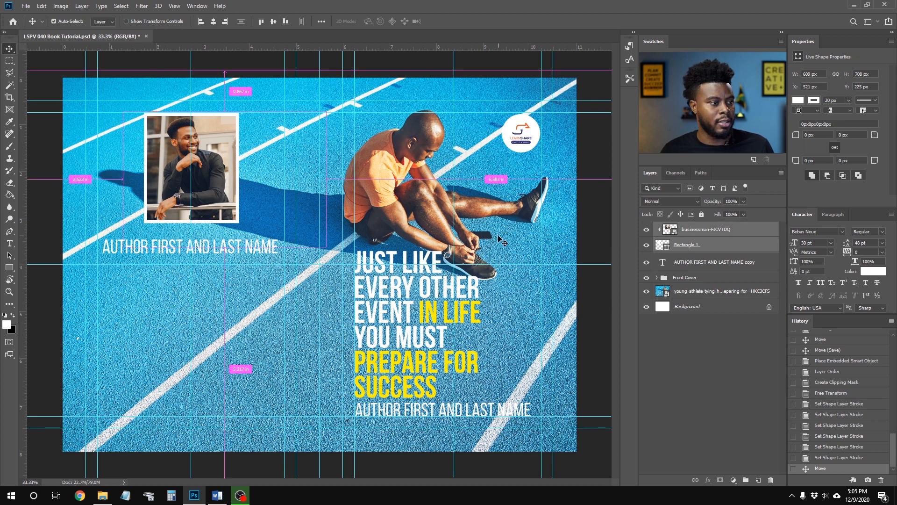
pyautogui.hotkey('ctrl', 't')
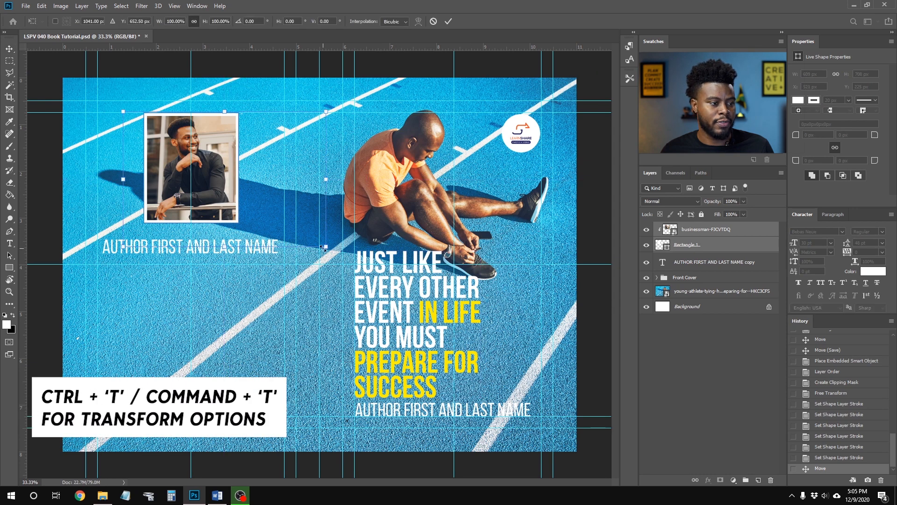
pyautogui.moveTo(327, 246); pyautogui.dragTo(345, 256)
pyautogui.press('Return')
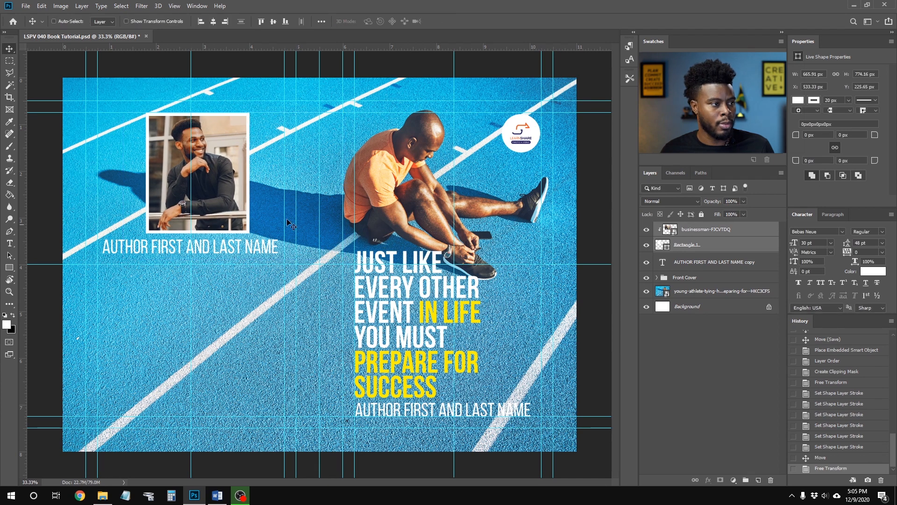
# - Shift the frame rectangle to about X 492 px and the clipped photo to about X 1.13 in, and save the document
pyautogui.click(704, 250)
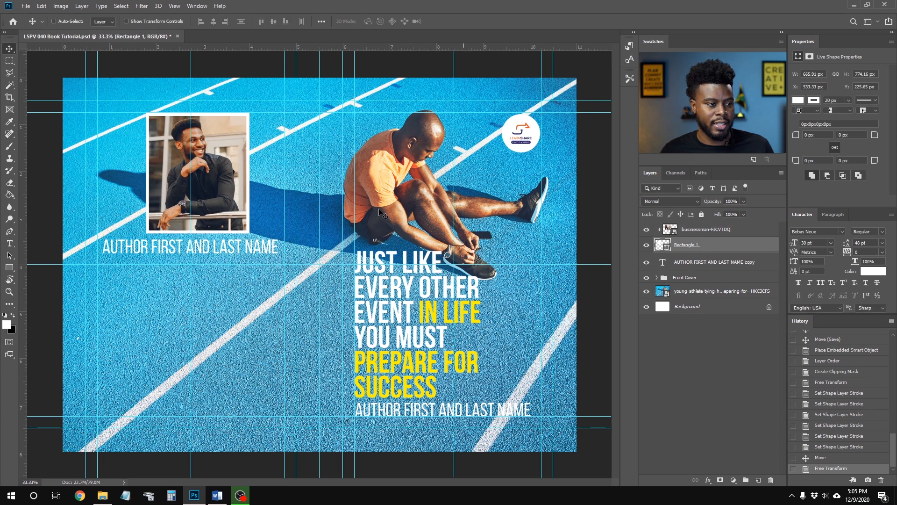
pyautogui.moveTo(236, 154); pyautogui.dragTo(231, 153)
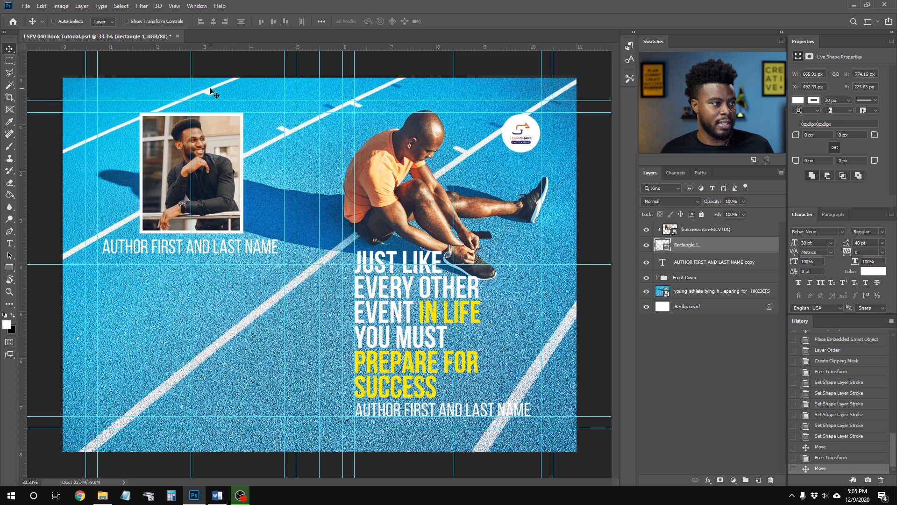
pyautogui.click(718, 235)
pyautogui.moveTo(240, 159); pyautogui.dragTo(235, 159)
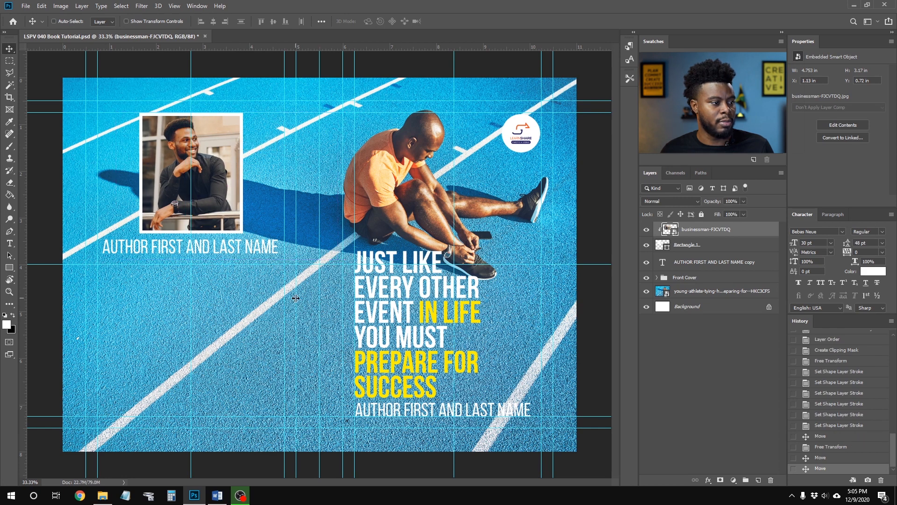
pyautogui.press('ctrl')
pyautogui.hotkey('ctrl', 's')
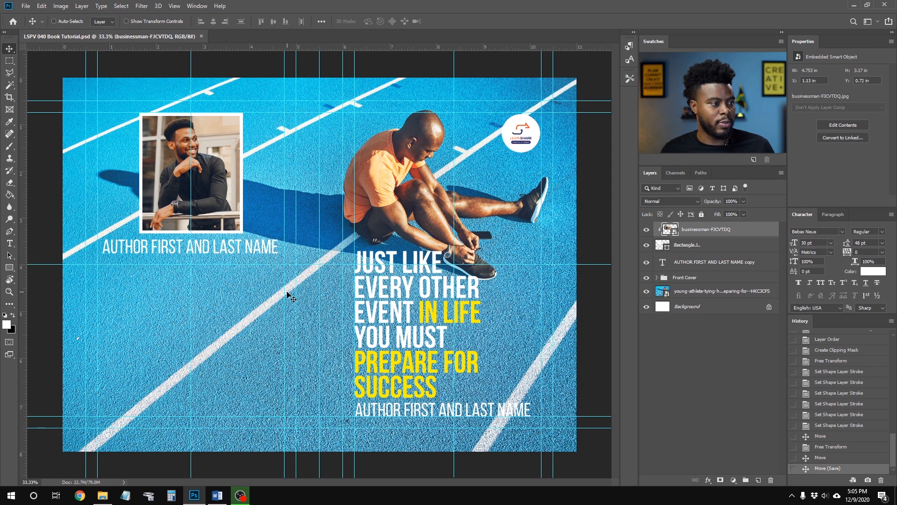
# - Add a placeholder paragraph text box below the back cover's author name at 16 pt with Auto leading
pyautogui.press('t')
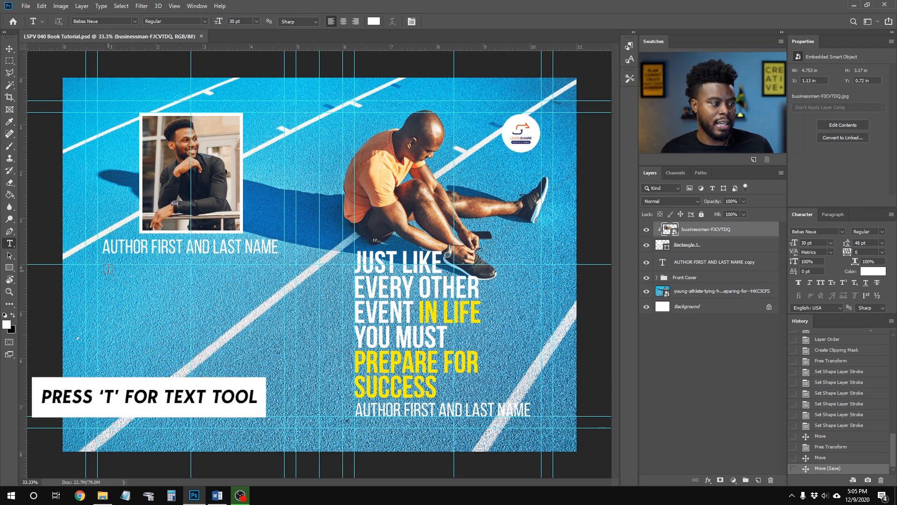
pyautogui.moveTo(103, 264); pyautogui.dragTo(274, 327)
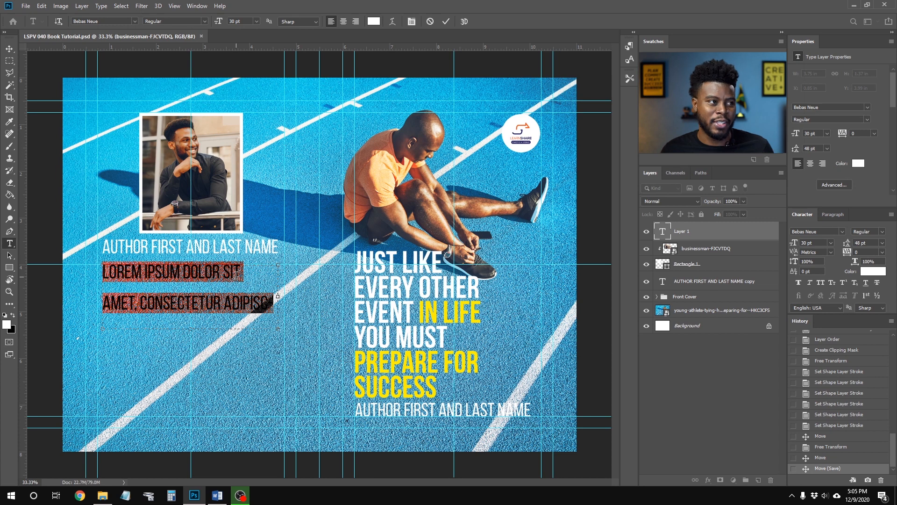
pyautogui.click(256, 21)
pyautogui.click(250, 92)
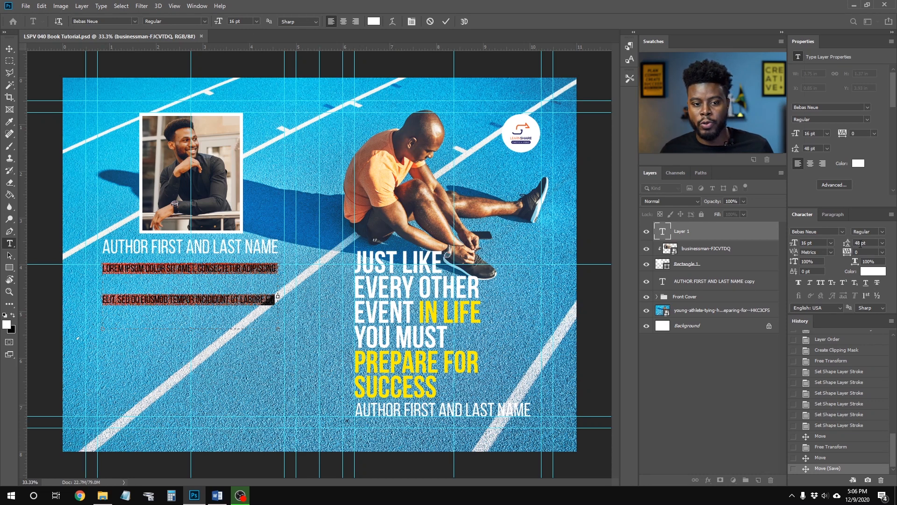
pyautogui.click(884, 243)
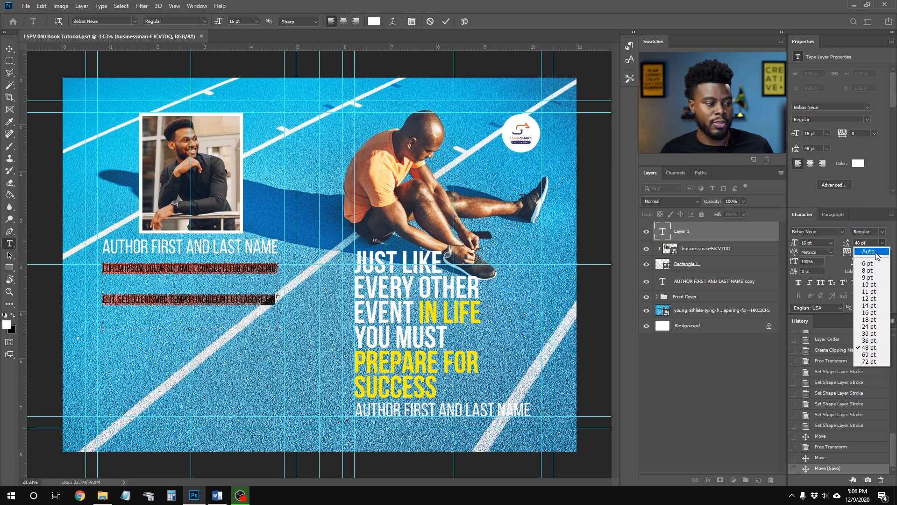
pyautogui.click(869, 251)
pyautogui.click(233, 317)
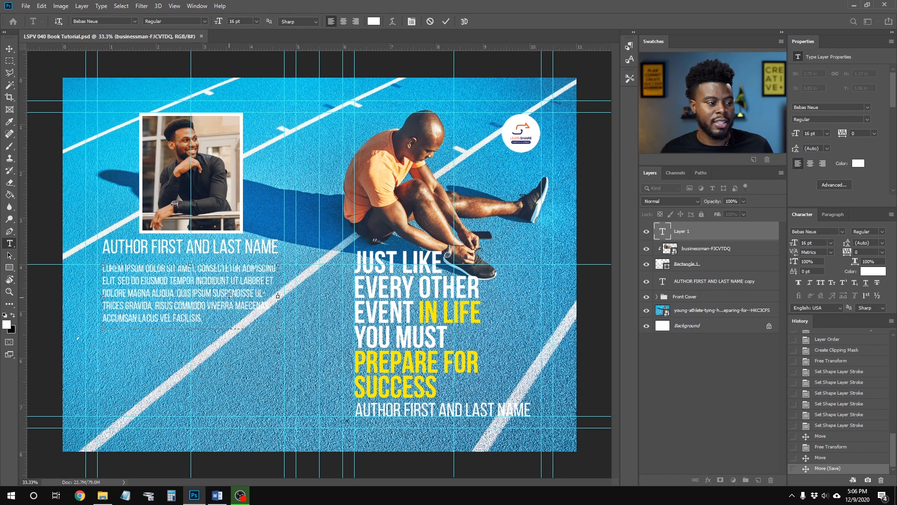
# - Set the whole back-cover placeholder paragraph to the Bold font style
pyautogui.hotkey('ctrl', 'a')
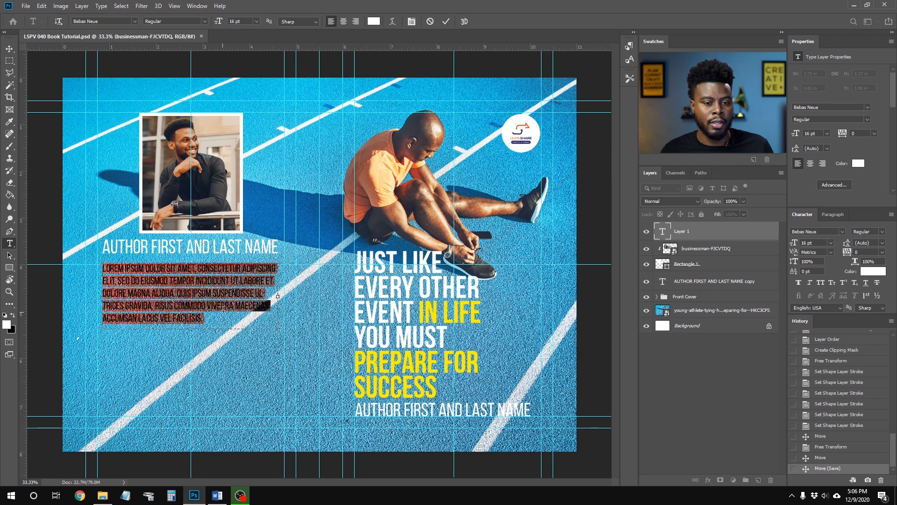
pyautogui.click(882, 231)
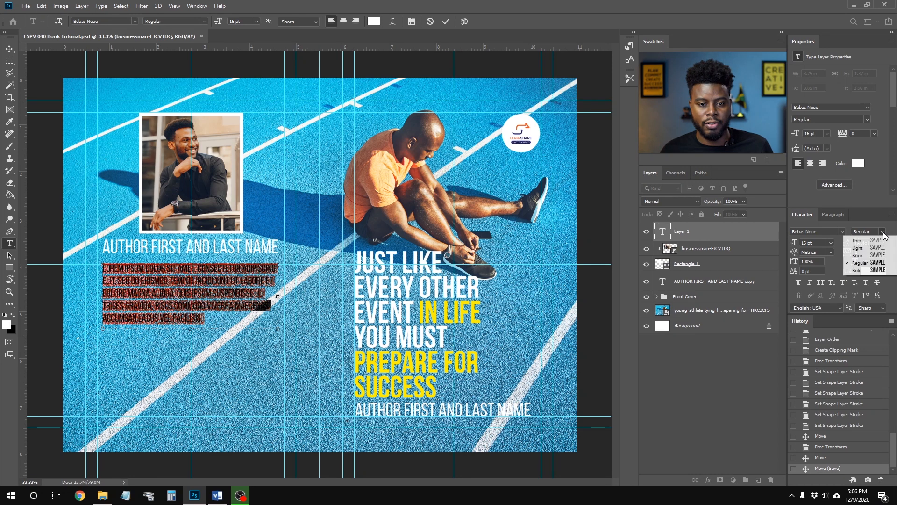
pyautogui.click(884, 271)
pyautogui.click(252, 315)
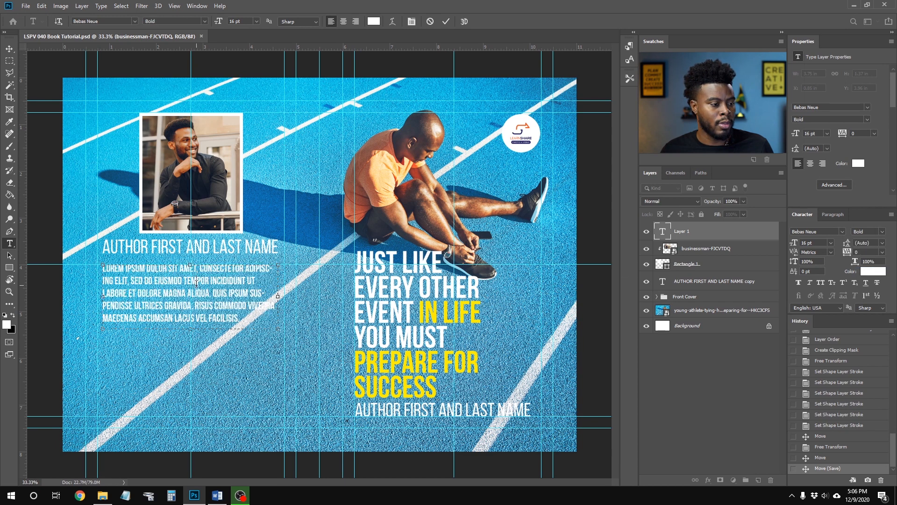
# - Turn off hyphenation for the placeholder paragraph and justify it with the last line centered
pyautogui.hotkey('ctrl', 'a')
pyautogui.click(255, 315)
pyautogui.hotkey('ctrl', 'a')
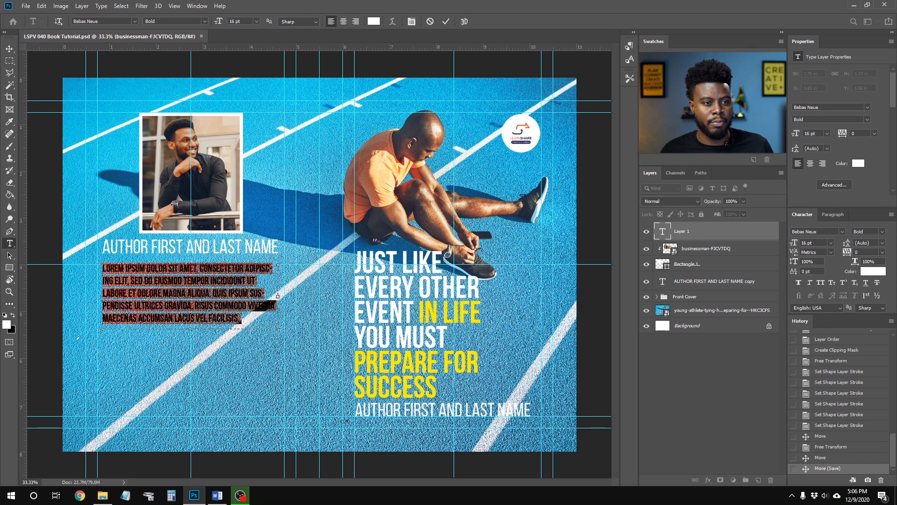
pyautogui.click(832, 215)
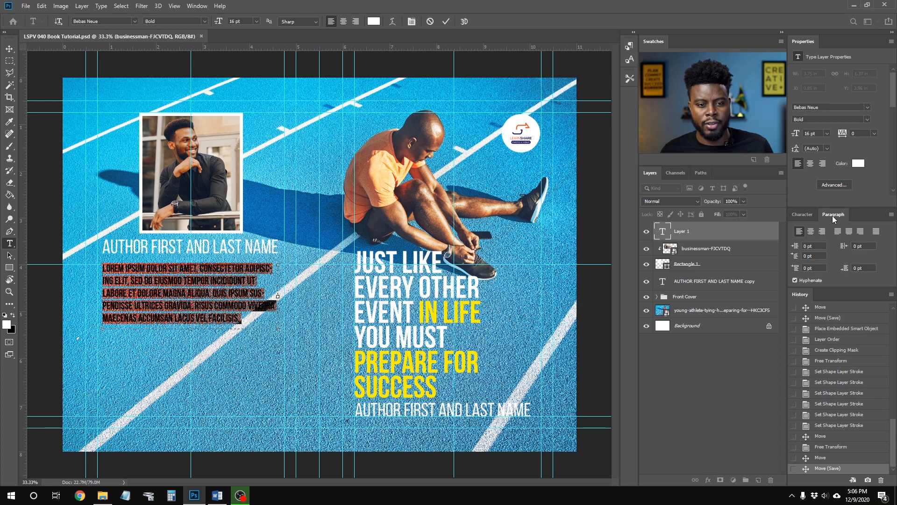
pyautogui.click(795, 280)
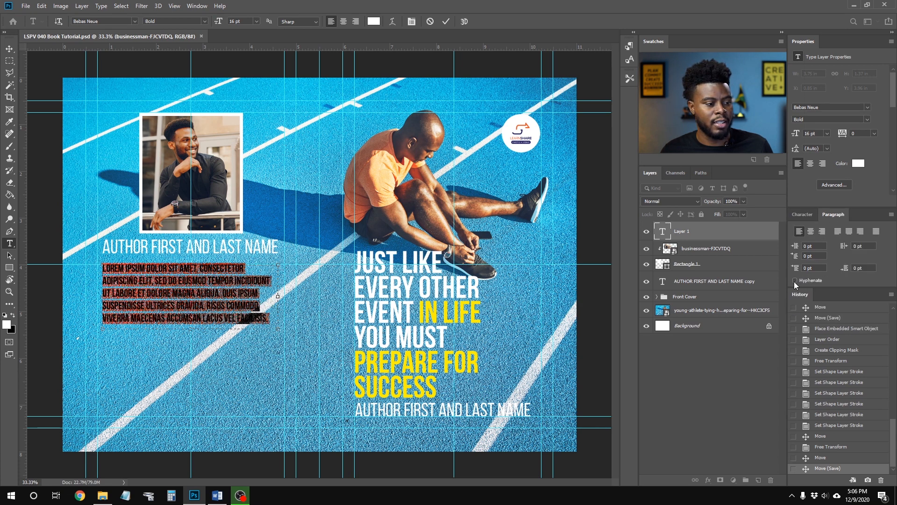
pyautogui.click(837, 233)
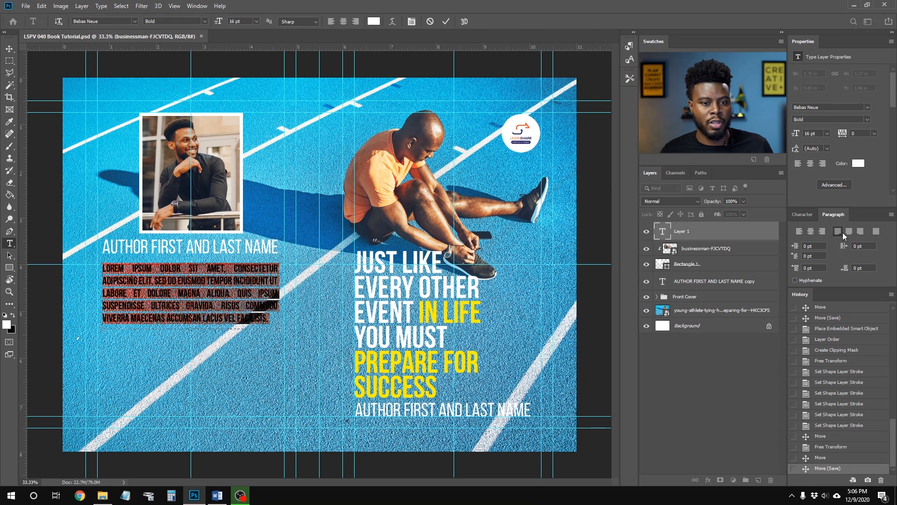
pyautogui.click(849, 231)
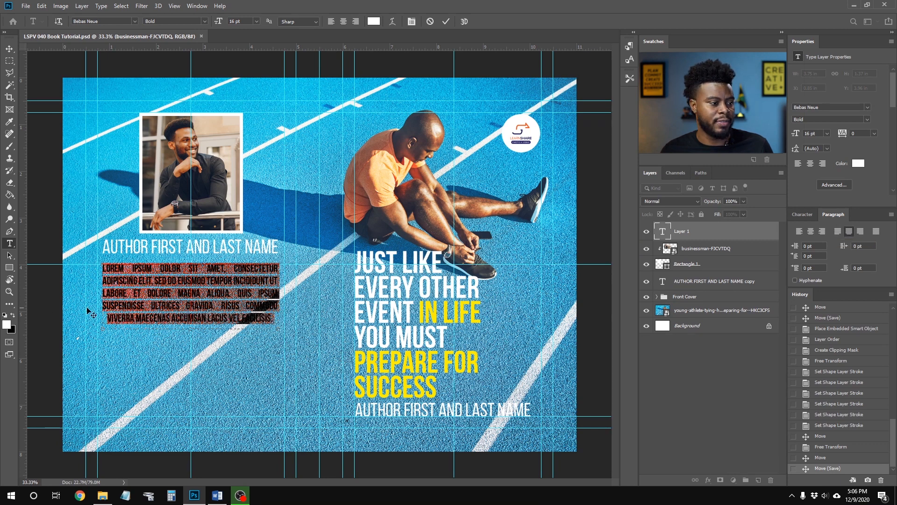
# - Reduce the font size of the entire placeholder paragraph to 13 pt
pyautogui.click(214, 285)
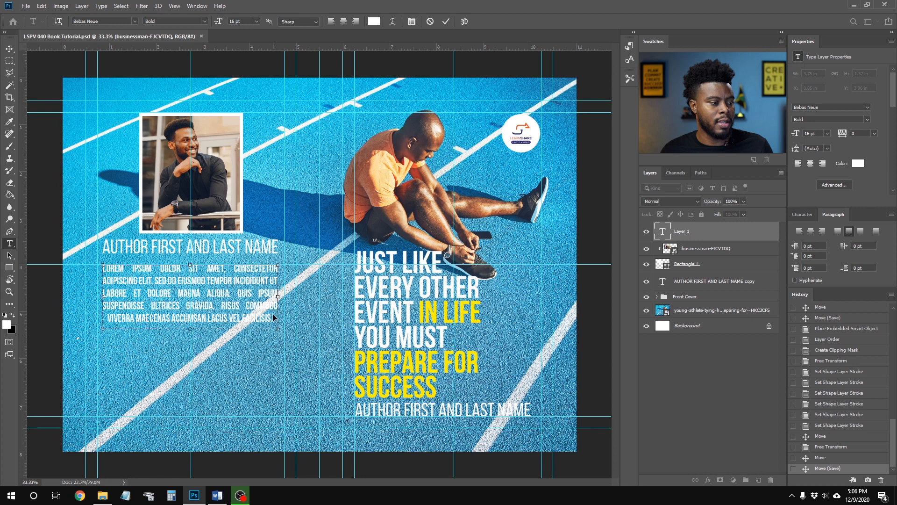
pyautogui.hotkey('ctrl', 'a')
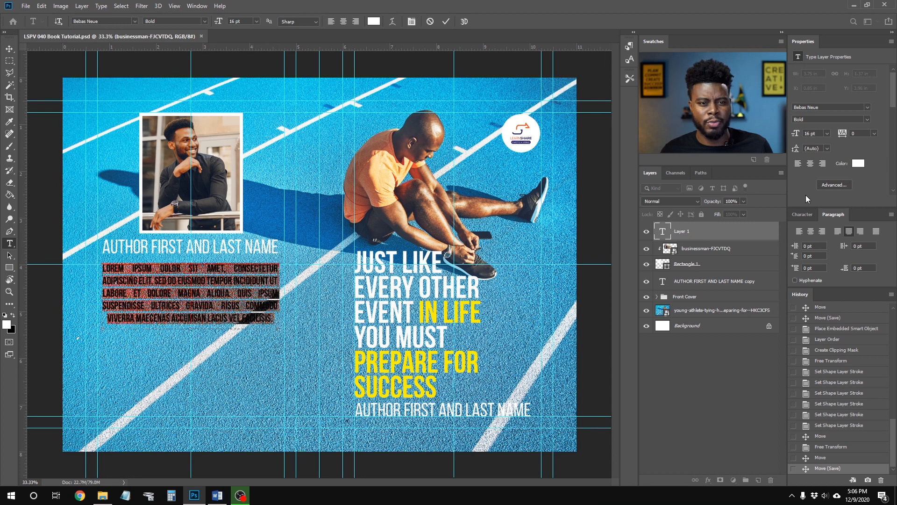
pyautogui.click(820, 132)
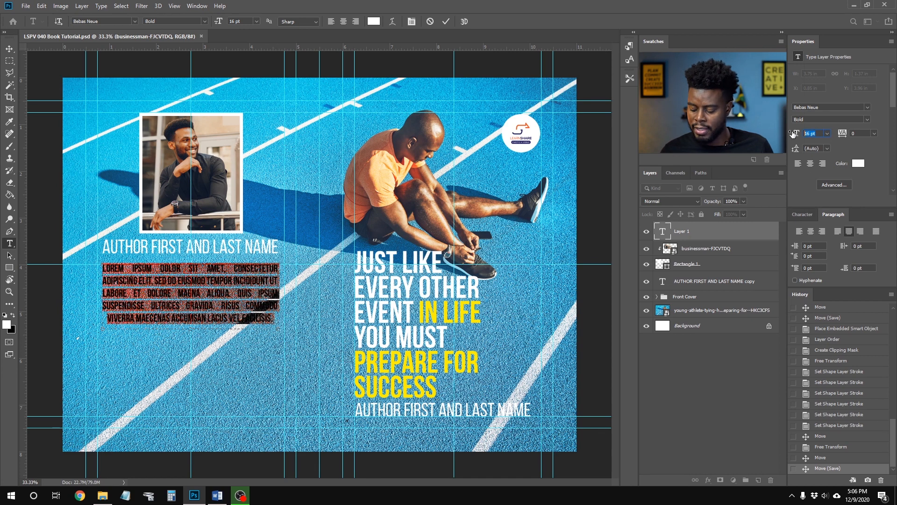
pyautogui.write('1')
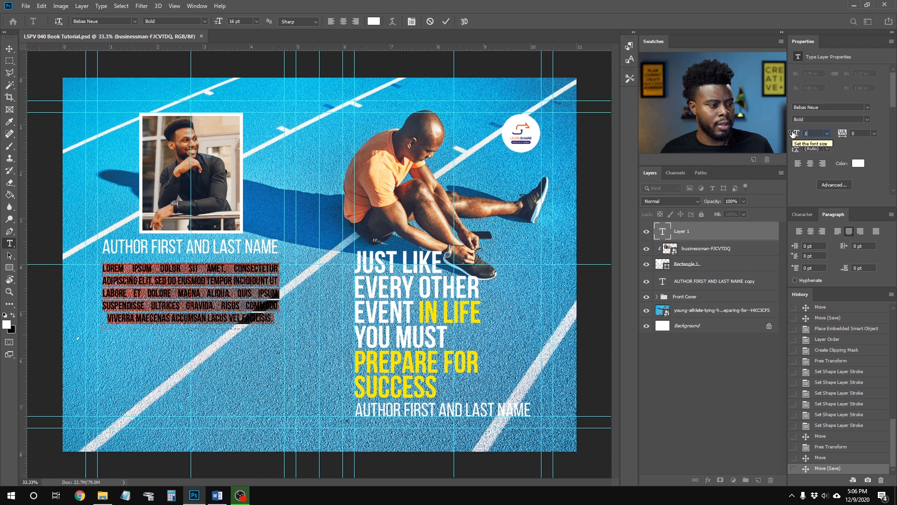
pyautogui.write('3')
pyautogui.press('Return')
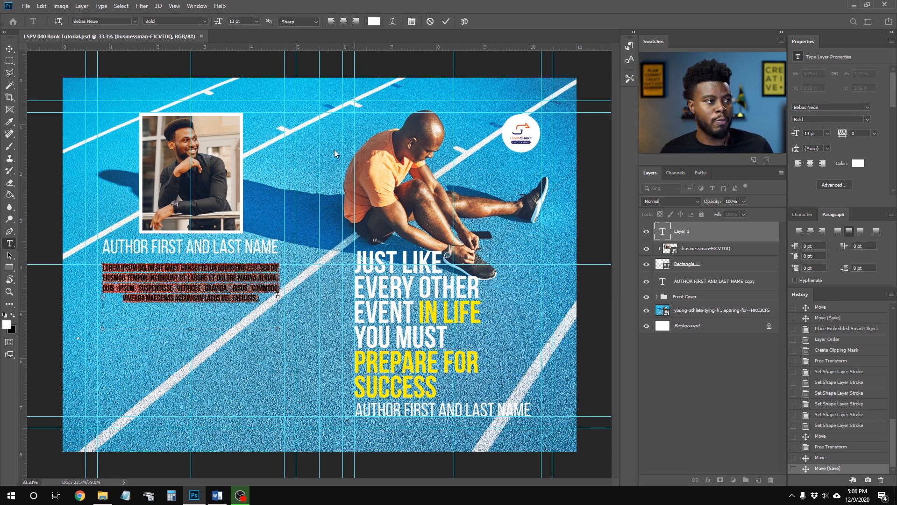
pyautogui.click(196, 6)
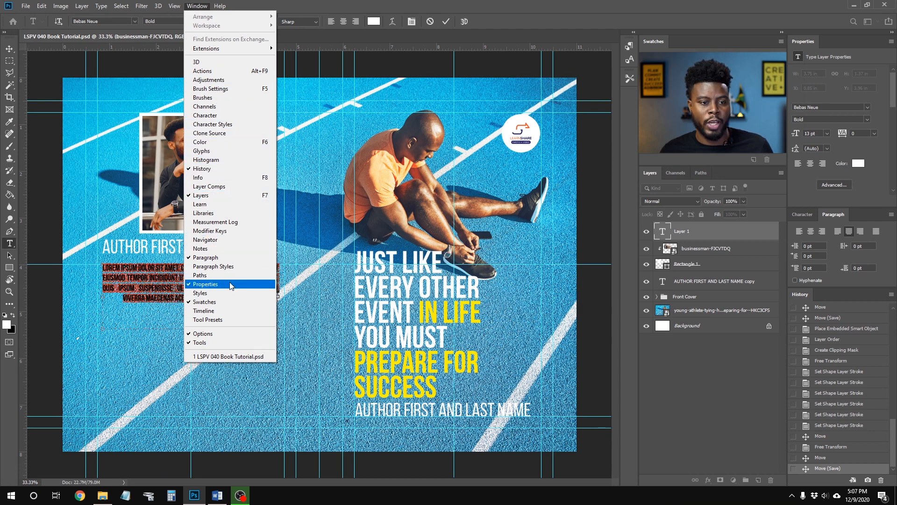
pyautogui.click(800, 41)
pyautogui.moveTo(800, 41)
pyautogui.mouseDown()
pyautogui.moveTo(590, 102)
pyautogui.moveTo(801, 41)
pyautogui.mouseUp()
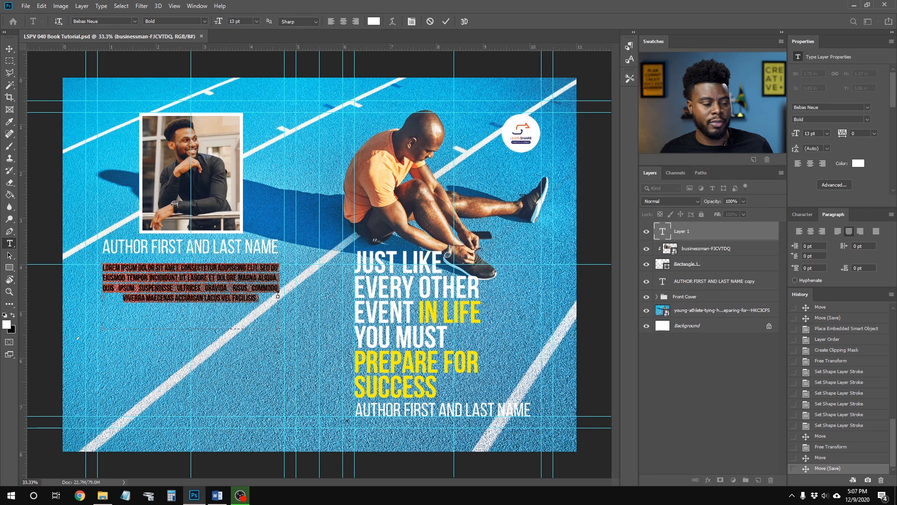
pyautogui.click(263, 299)
pyautogui.hotkey('ctrl', 'a')
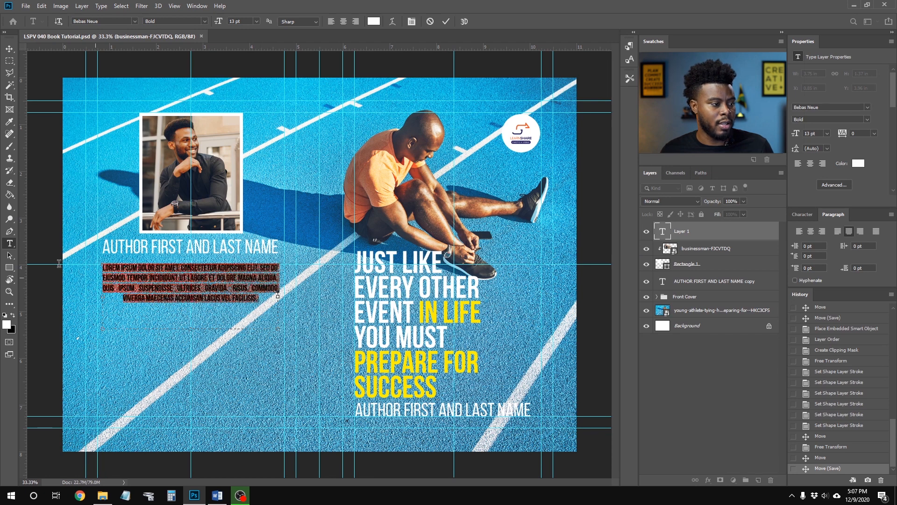
# - Extend the back-cover bio by pasting the placeholder text again after its last sentence, trimming it to end at "magna aliqua."
pyautogui.click(269, 301)
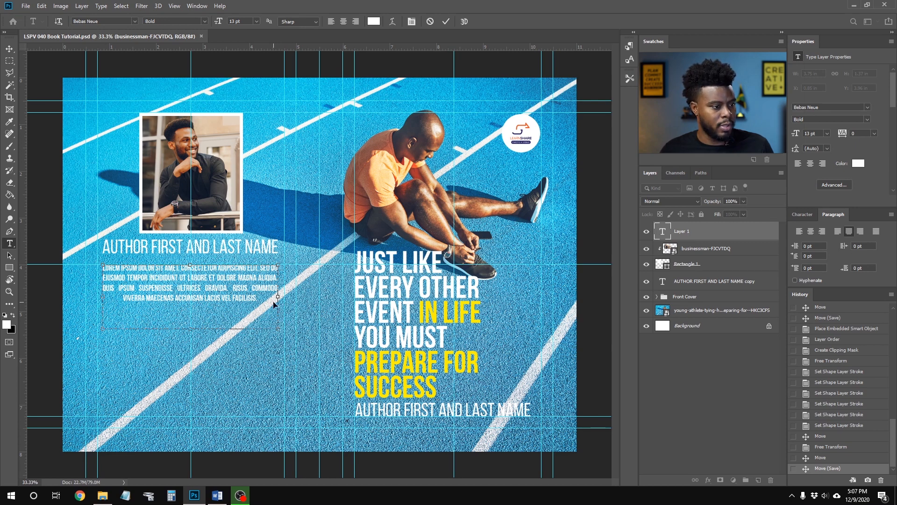
pyautogui.hotkey('ctrl', 'v')
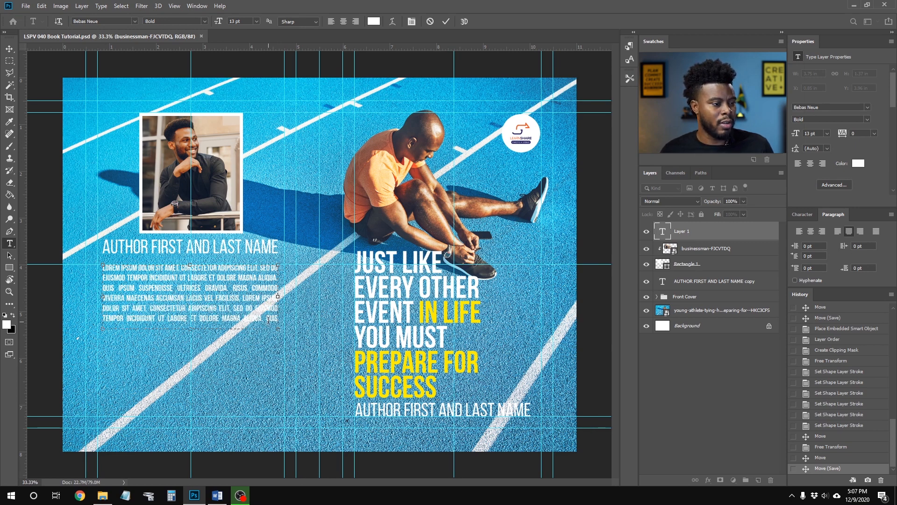
pyautogui.moveTo(267, 318); pyautogui.dragTo(302, 345)
pyautogui.press('Delete')
pyautogui.press('Delete')
pyautogui.press('Delete')
pyautogui.press('Delete')
pyautogui.press('Delete')
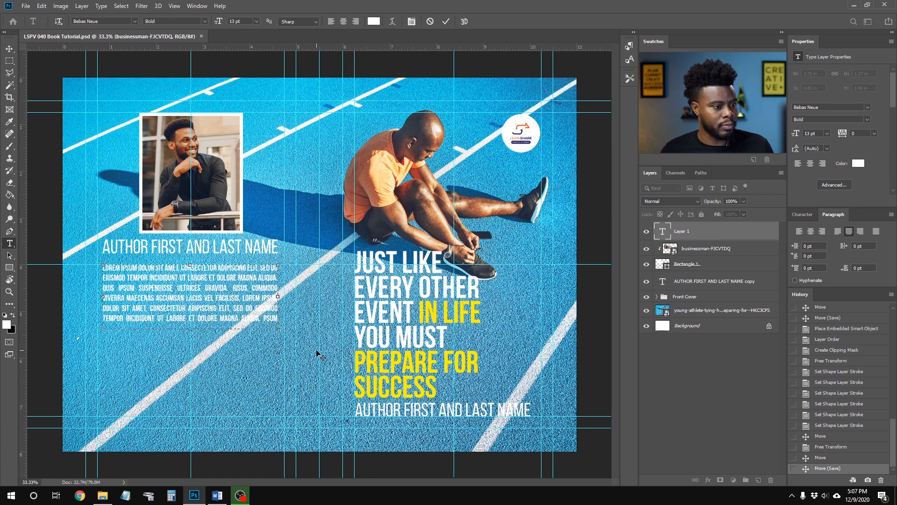
pyautogui.press('Delete')
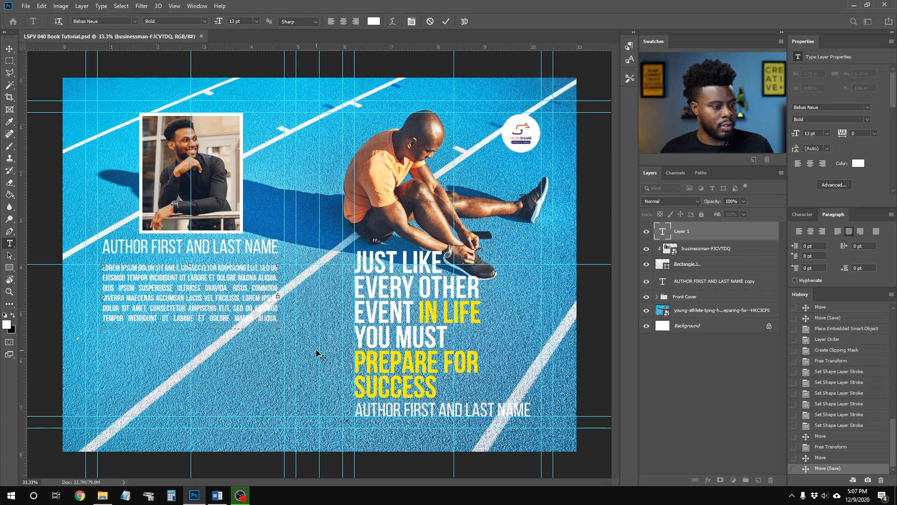
pyautogui.press('Delete')
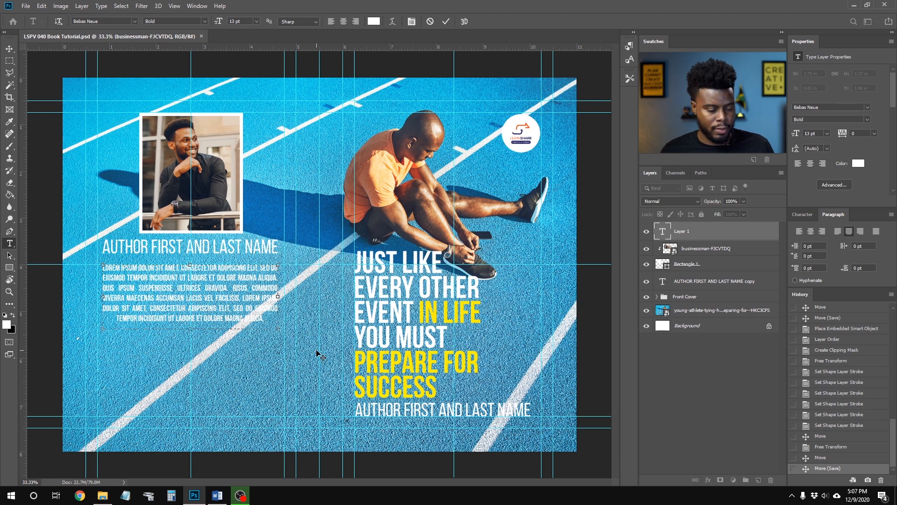
pyautogui.click(725, 233)
# - Nudge the bio paragraph up closer to the author name on the back cover
pyautogui.press('v')
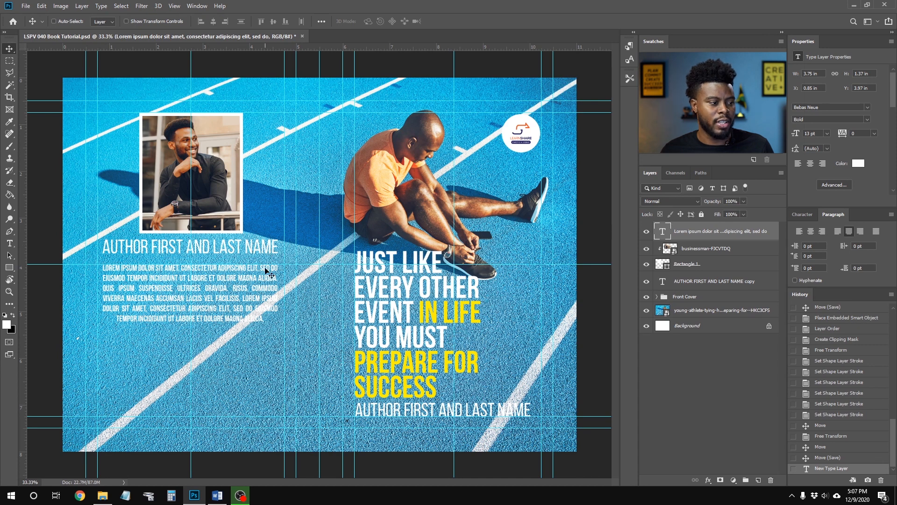
pyautogui.hotkey('shift', 'Up')
pyautogui.hotkey('shift', 'Up')
pyautogui.hotkey('shift', 'Up')
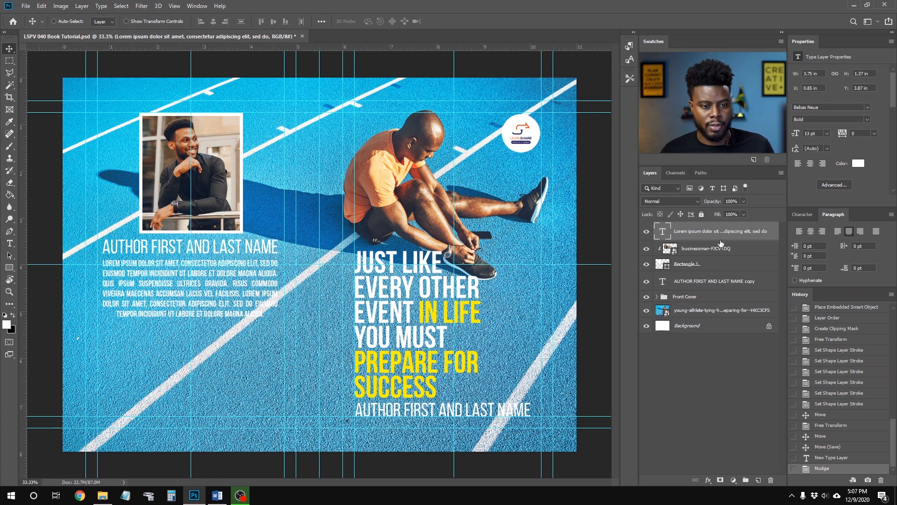
# - Group the bio text, businessman photo, Rectangle 1 and author name copy layers, and name the group "Back Cover"
pyautogui.click(695, 301)
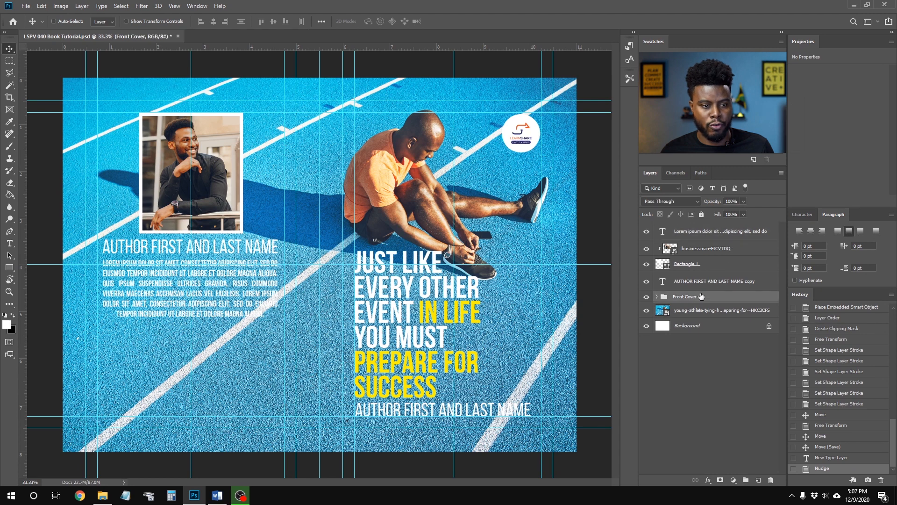
pyautogui.click(738, 238)
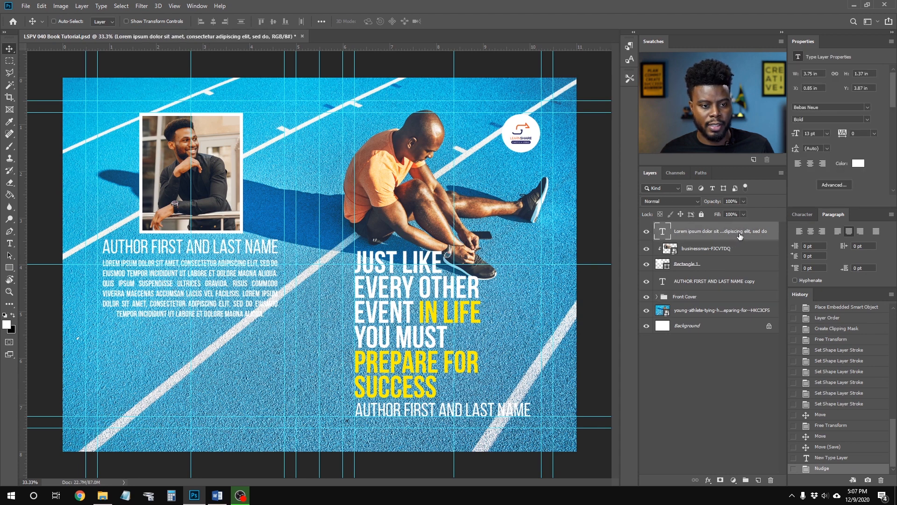
pyautogui.keyDown('shift'); pyautogui.click(741, 282); pyautogui.keyUp('shift')
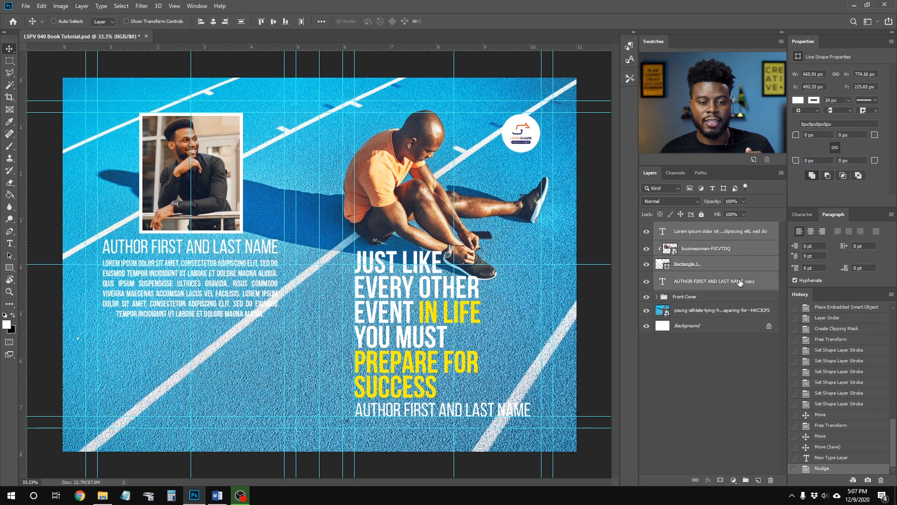
pyautogui.click(740, 283)
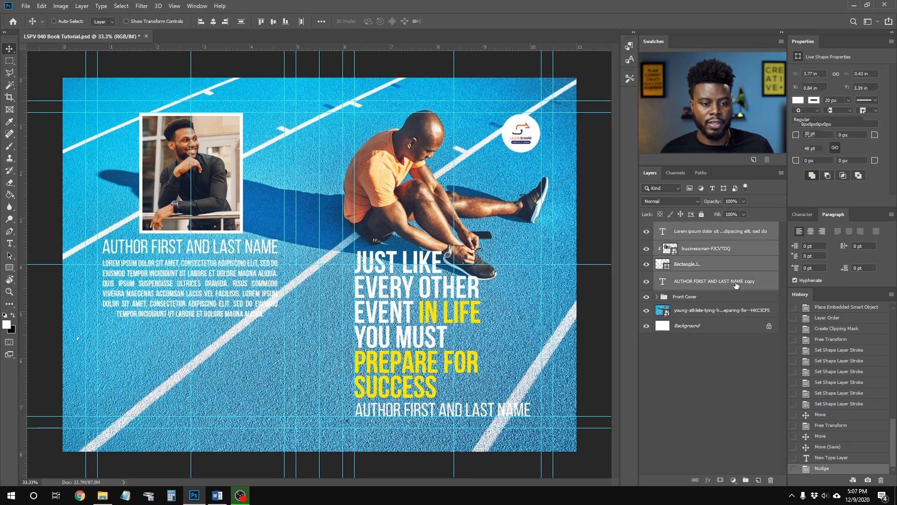
pyautogui.click(732, 234)
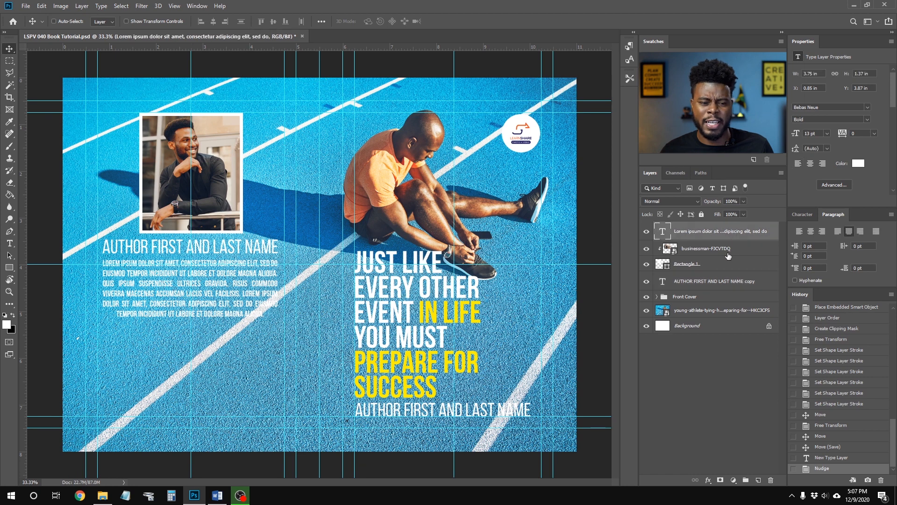
pyautogui.keyDown('ctrl'); pyautogui.click(747, 255); pyautogui.keyUp('ctrl')
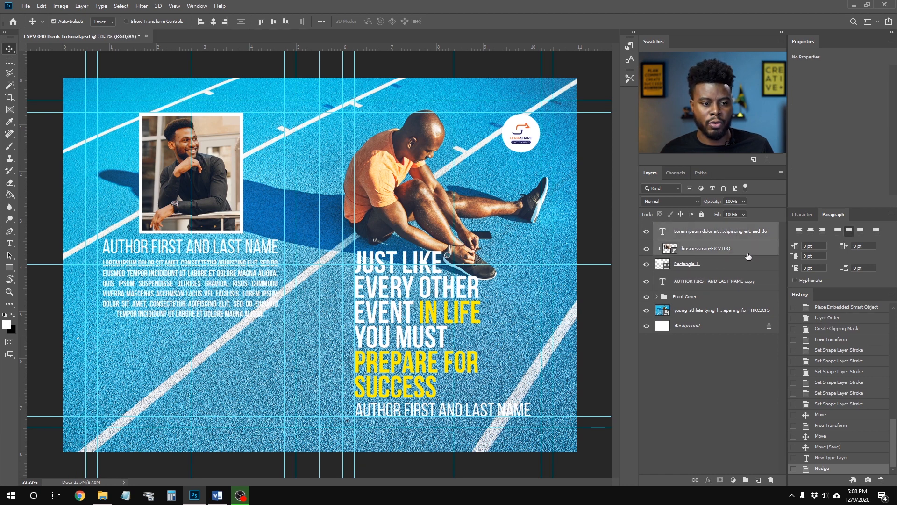
pyautogui.keyDown('ctrl'); pyautogui.click(743, 265); pyautogui.keyUp('ctrl')
pyautogui.keyDown('ctrl'); pyautogui.click(750, 283); pyautogui.keyUp('ctrl')
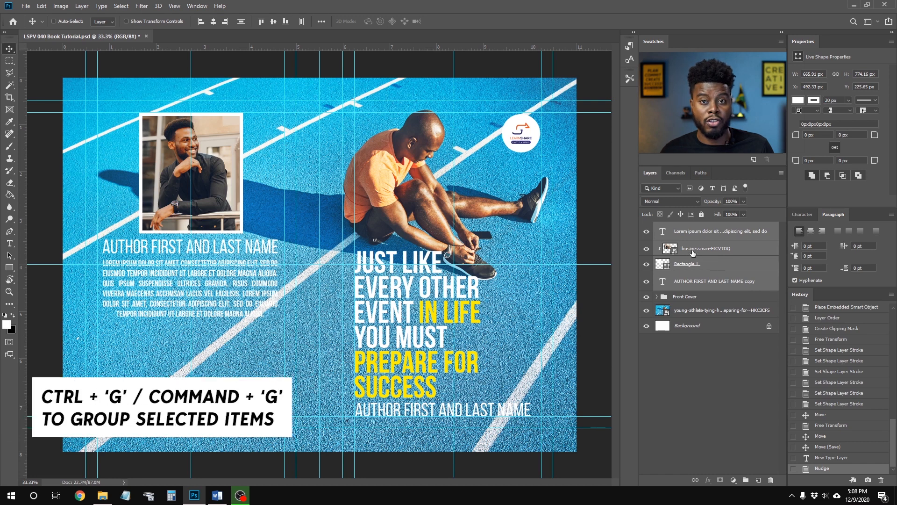
pyautogui.hotkey('ctrl', 'g')
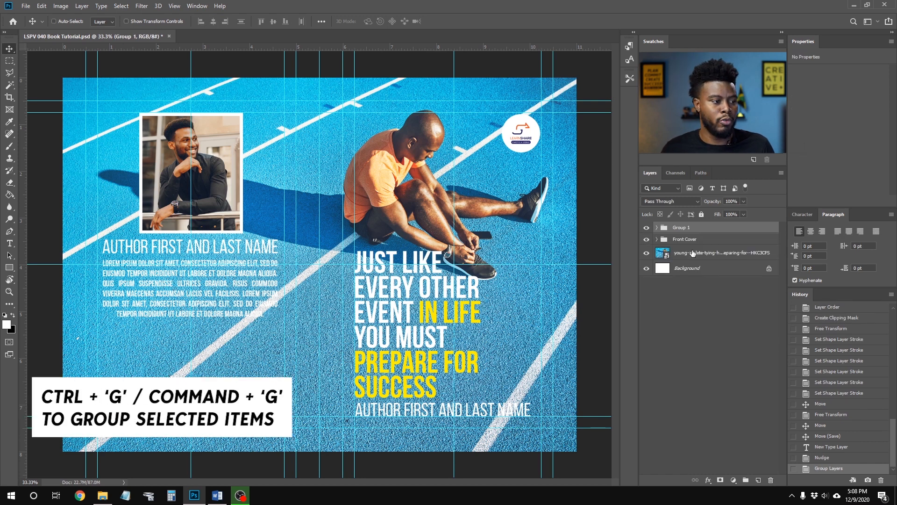
pyautogui.doubleClick(678, 228)
pyautogui.write('Back Cover')
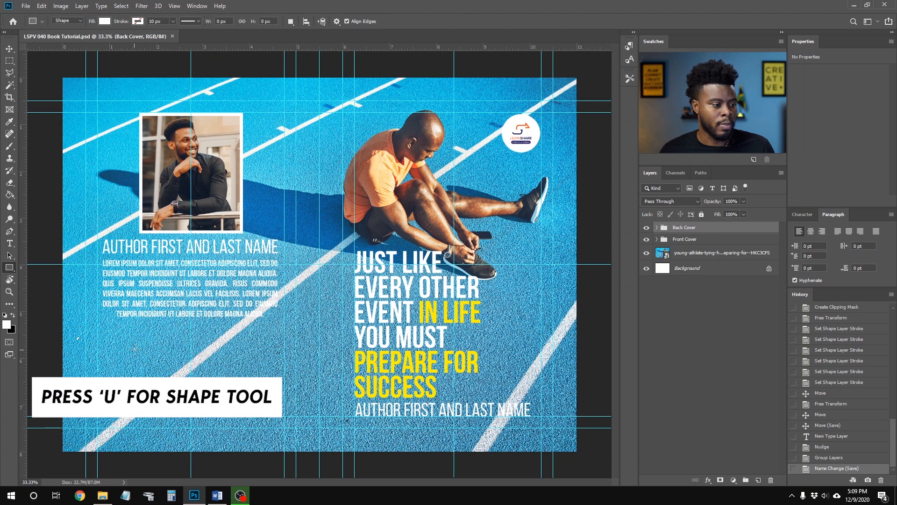
# - Draw a white rectangle about 1.69 by 0.84 in, centered below the back-cover bio text
pyautogui.moveTo(151, 342); pyautogui.dragTo(229, 380)
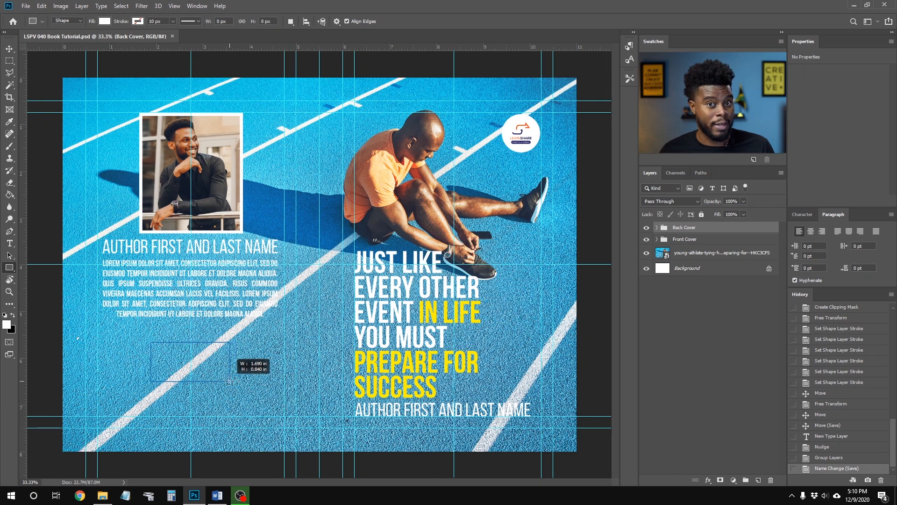
pyautogui.moveTo(229, 381); pyautogui.dragTo(229, 380)
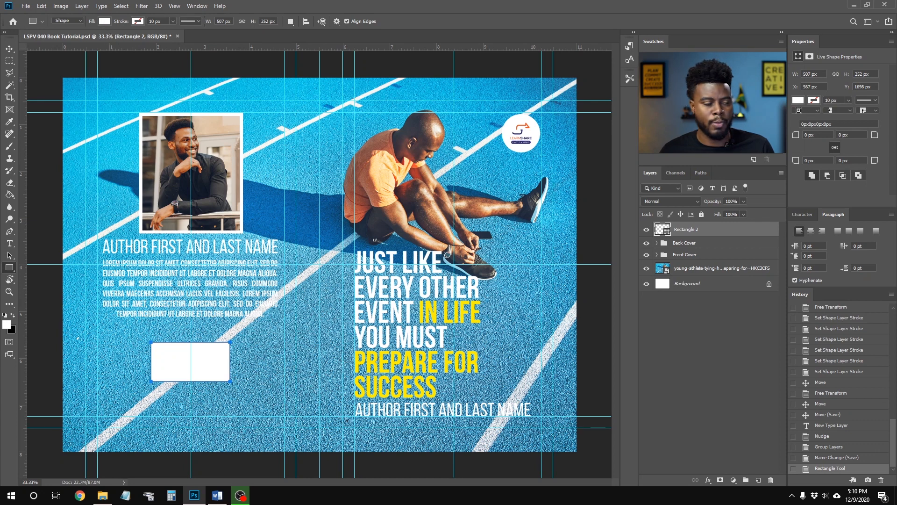
pyautogui.click(105, 21)
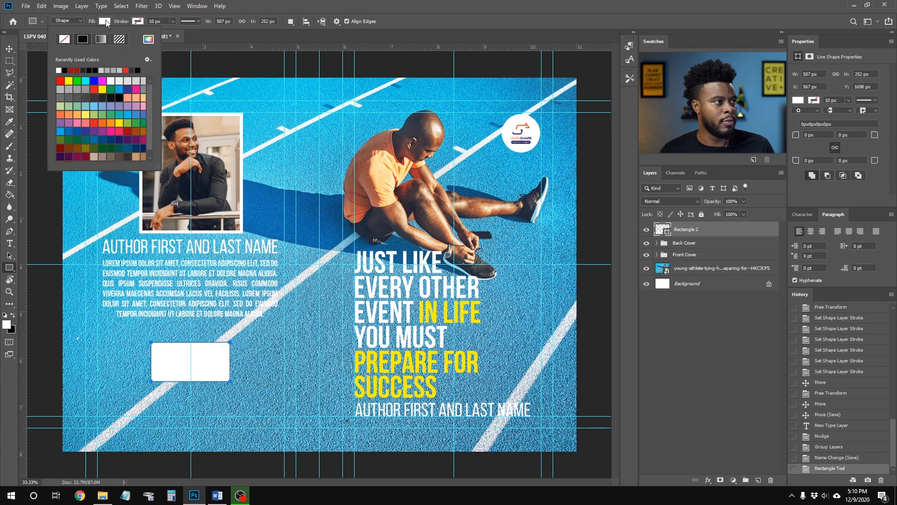
pyautogui.click(64, 70)
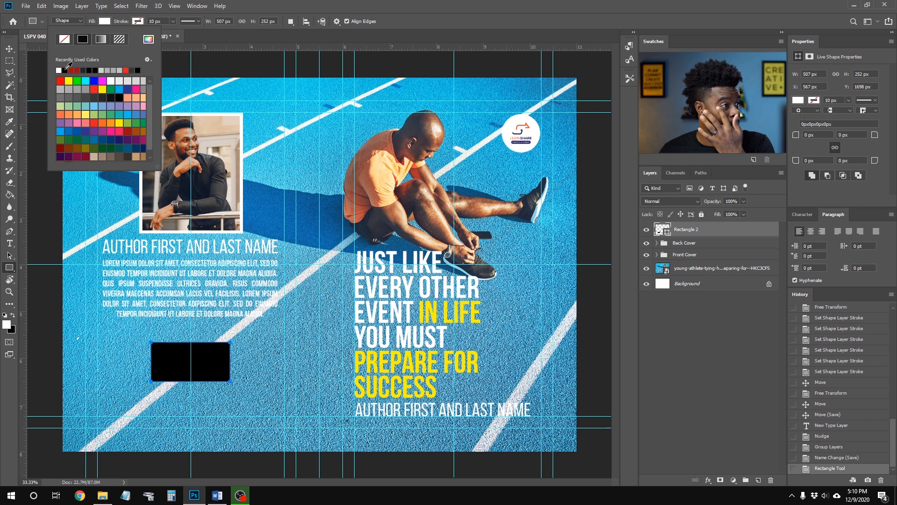
pyautogui.click(685, 245)
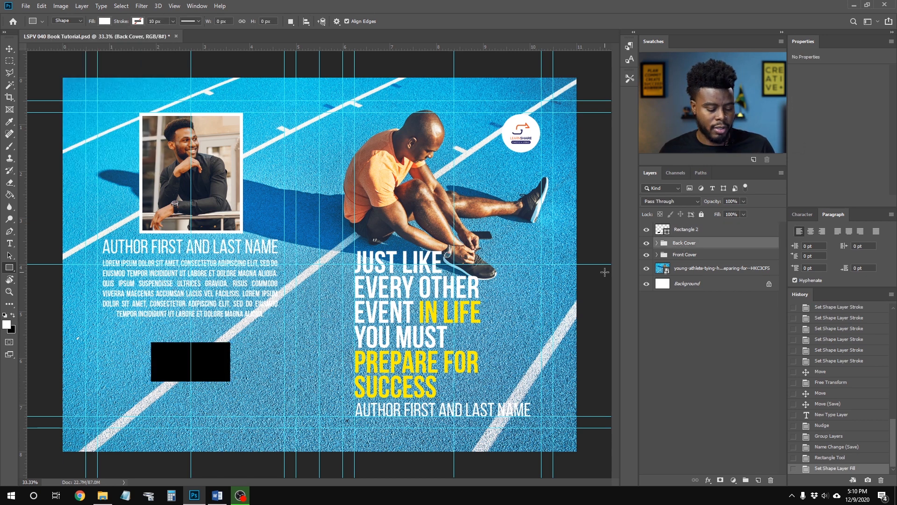
pyautogui.hotkey('ctrl', 'z')
pyautogui.click(654, 224)
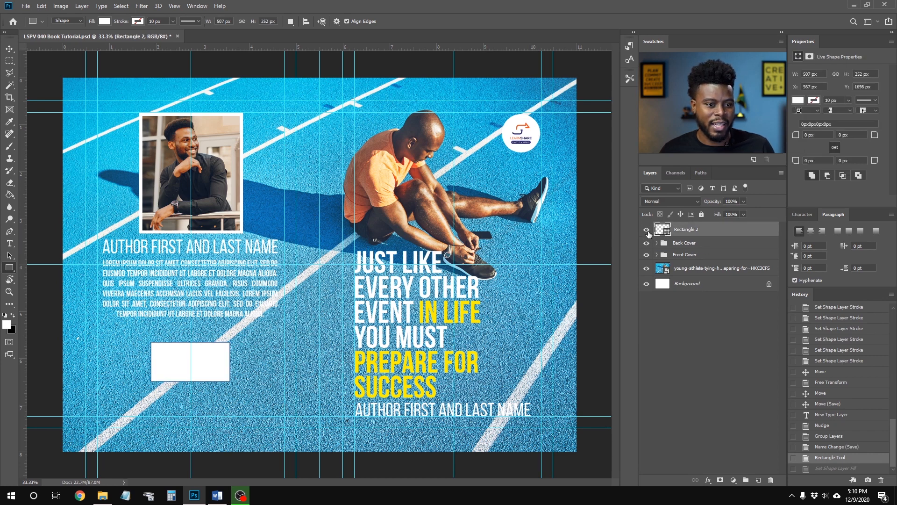
# - Draw a narrow black-filled bar about 9 by 232 px just inside the left edge of the white rectangle
pyautogui.click(684, 249)
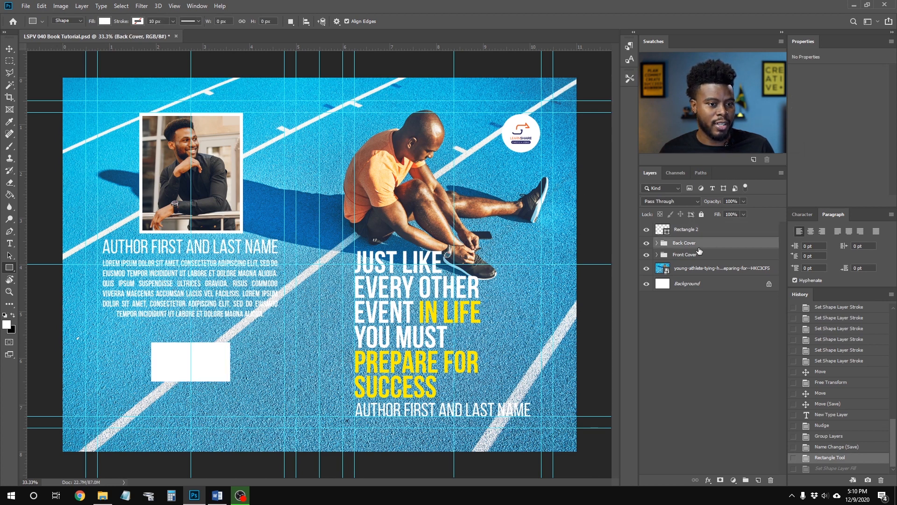
pyautogui.click(104, 21)
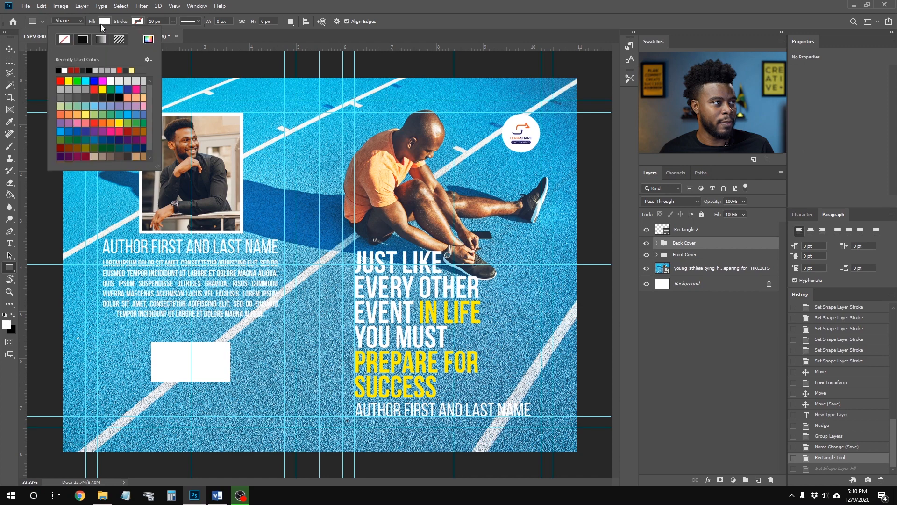
pyautogui.click(247, 3)
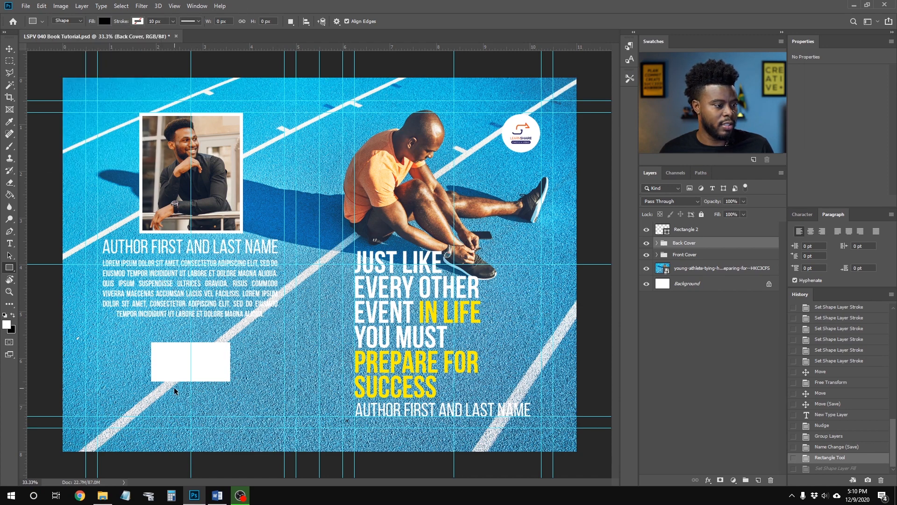
pyautogui.scroll(4, 175, 391)
pyautogui.hscroll(-1, 182, 390)
pyautogui.scroll(-3, 240, 344)
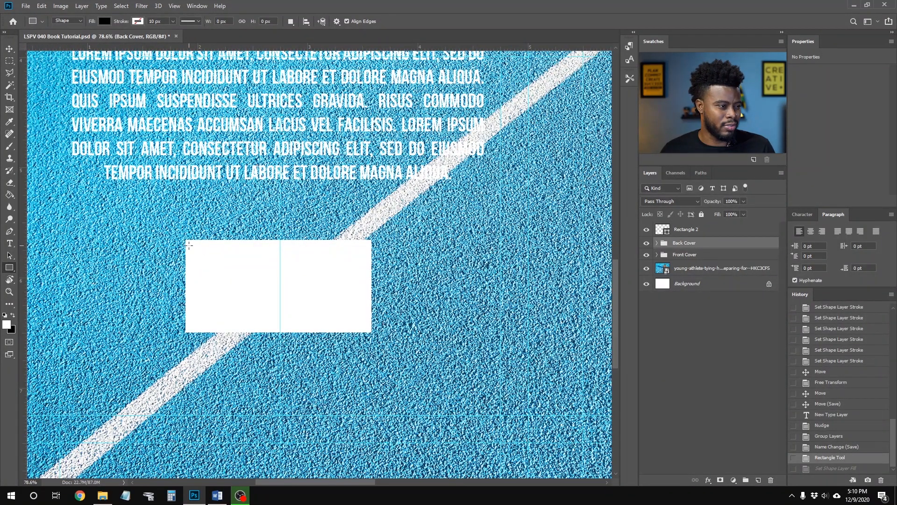
pyautogui.moveTo(189, 242); pyautogui.dragTo(193, 329)
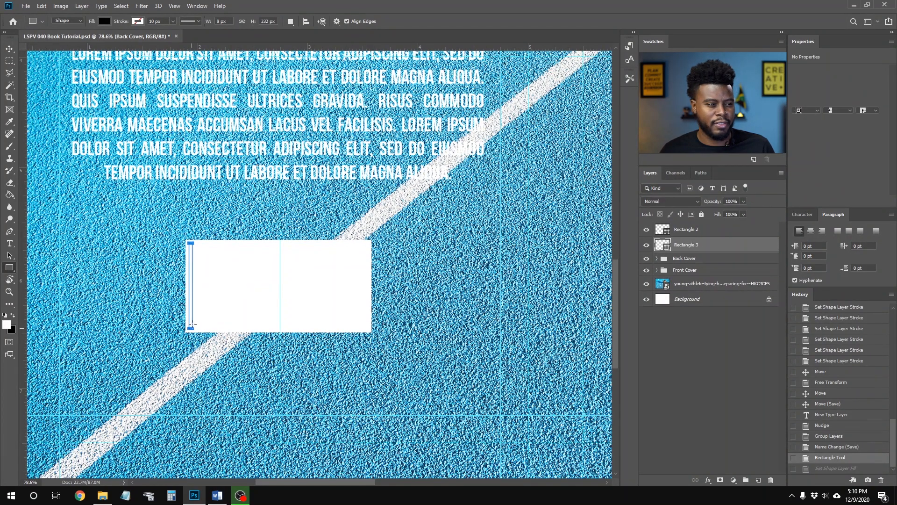
# - Move the narrow bar's layer above the white rectangle's layer and widen the bar to 16 px
pyautogui.press('v')
pyautogui.click(490, 4)
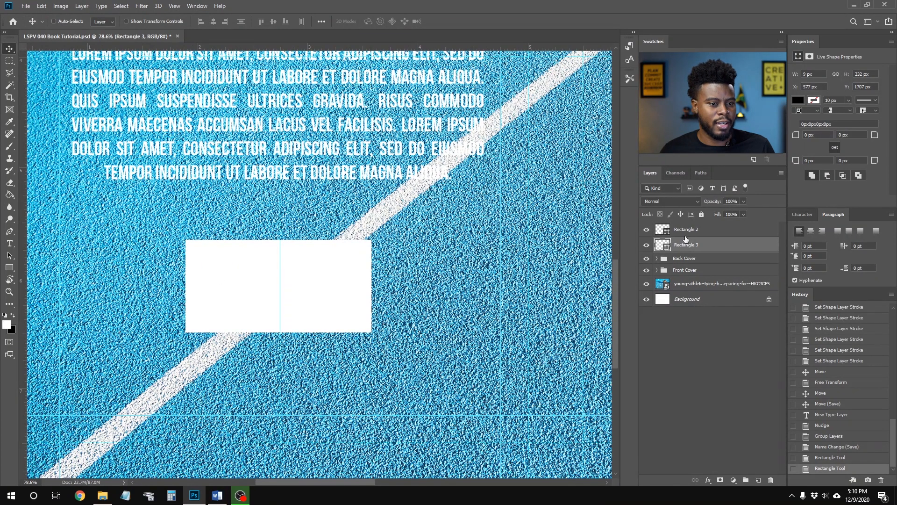
pyautogui.moveTo(690, 245); pyautogui.dragTo(688, 227)
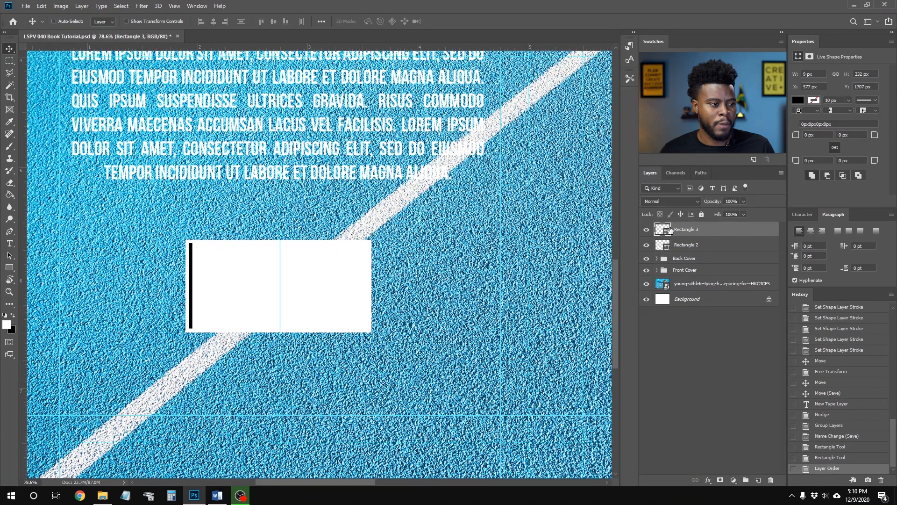
pyautogui.hotkey('ctrl', 't')
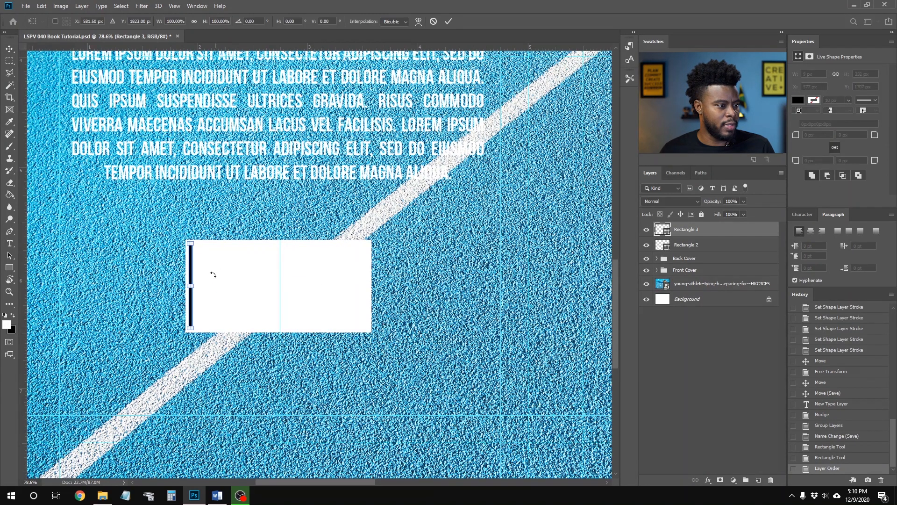
pyautogui.scroll(5, 199, 286)
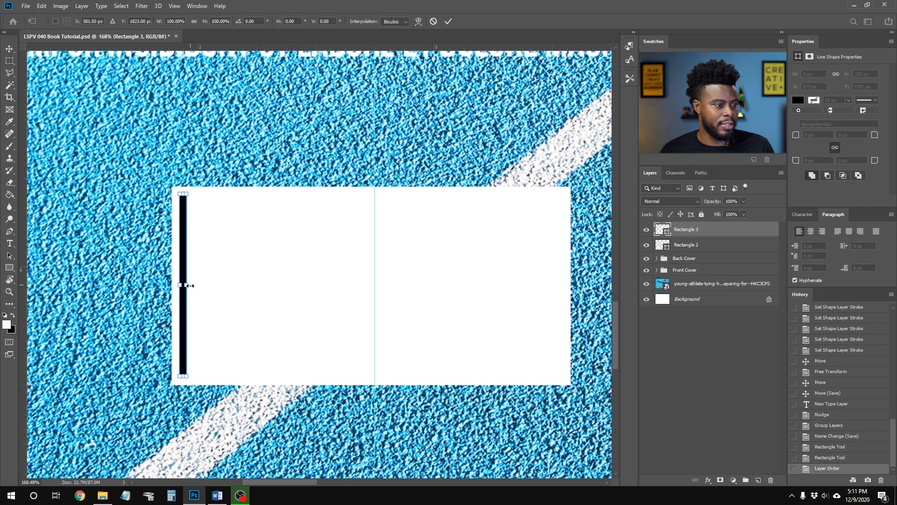
pyautogui.moveTo(189, 286); pyautogui.dragTo(196, 286)
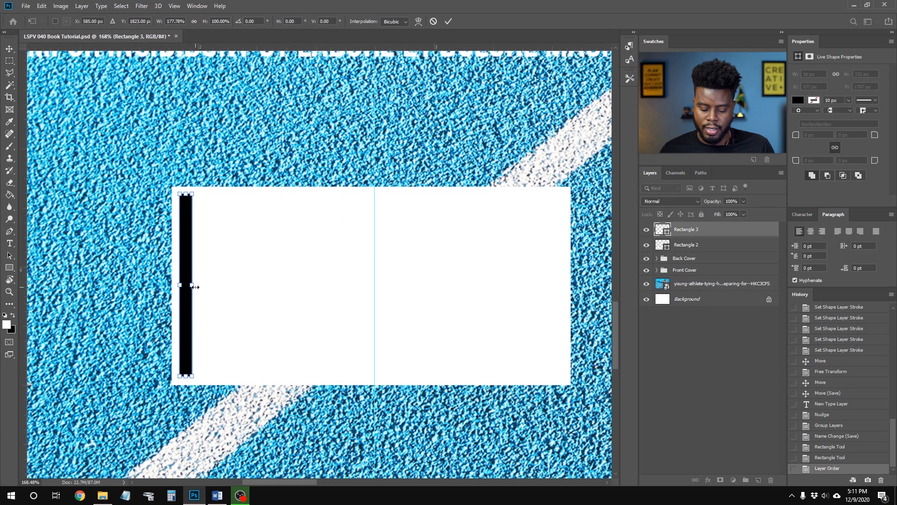
pyautogui.press('Return')
# - Duplicate the black bar twice and space the copies evenly to its right inside the white rectangle
pyautogui.hotkey('ctrl', 'j')
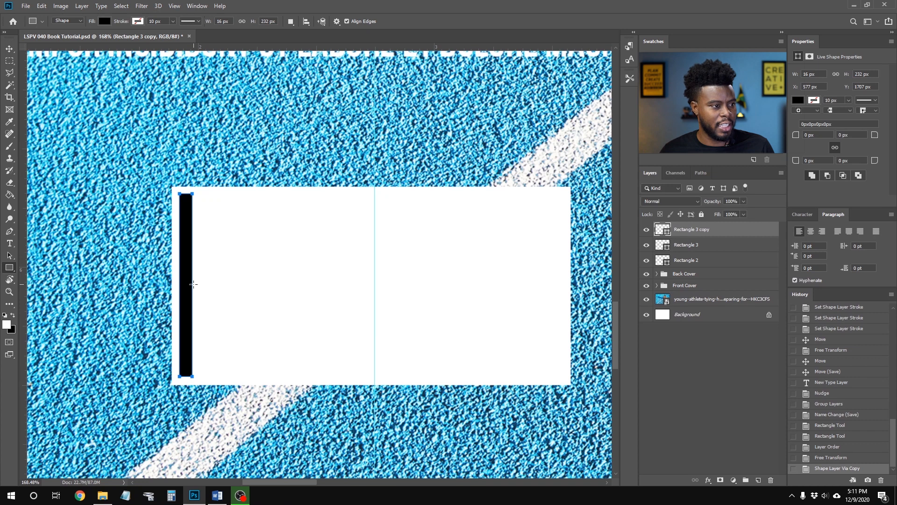
pyautogui.press('v')
pyautogui.moveTo(192, 273)
pyautogui.mouseDown()
pyautogui.moveTo(229, 271)
pyautogui.moveTo(206, 264)
pyautogui.mouseUp()
pyautogui.hotkey('ctrl', 'z')
pyautogui.hotkey('ctrl', 'j')
pyautogui.moveTo(206, 262); pyautogui.dragTo(220, 262)
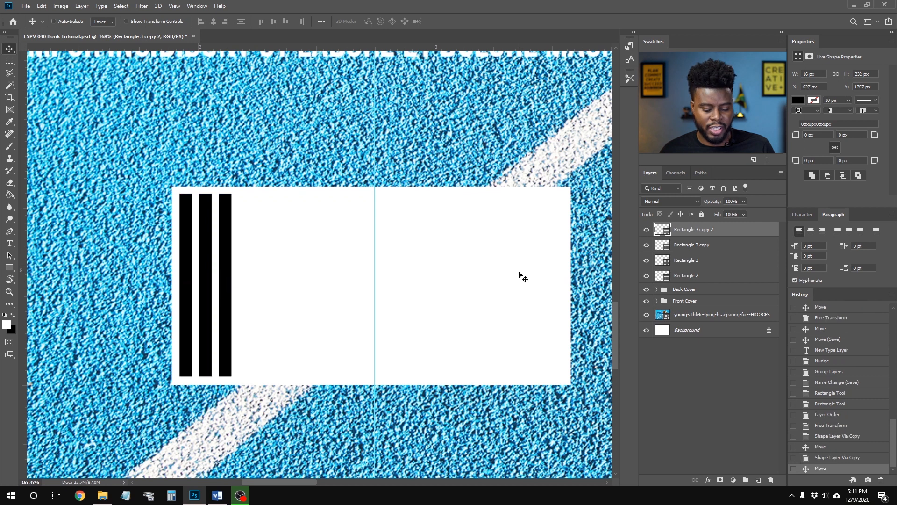
# - Narrow the third black bar to 10 px, keeping its left edge in place
pyautogui.hotkey('ctrl', 't')
pyautogui.moveTo(235, 285); pyautogui.dragTo(227, 285)
pyautogui.press('Return')
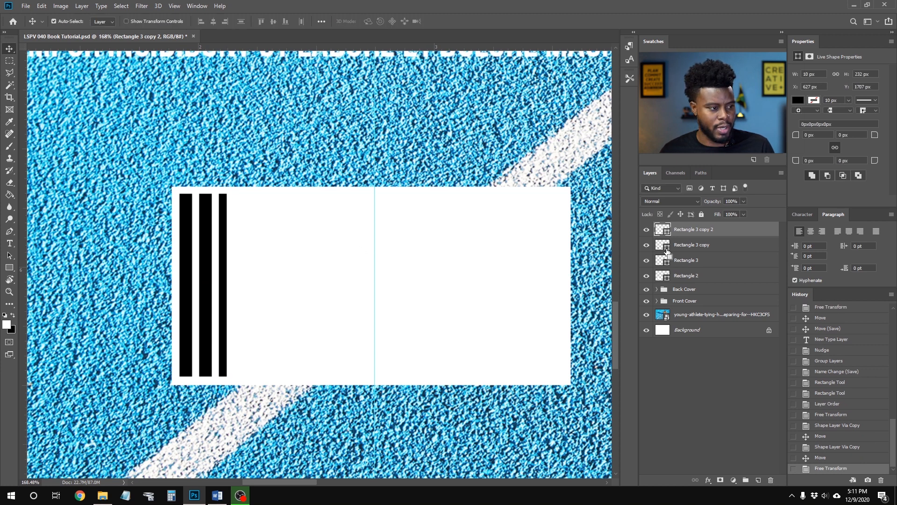
# - Duplicate the 10 px bar to its right, and place a copy of the first 16 px bar after it as the fifth bar
pyautogui.hotkey('ctrl', 'j')
pyautogui.moveTo(236, 266); pyautogui.dragTo(249, 270)
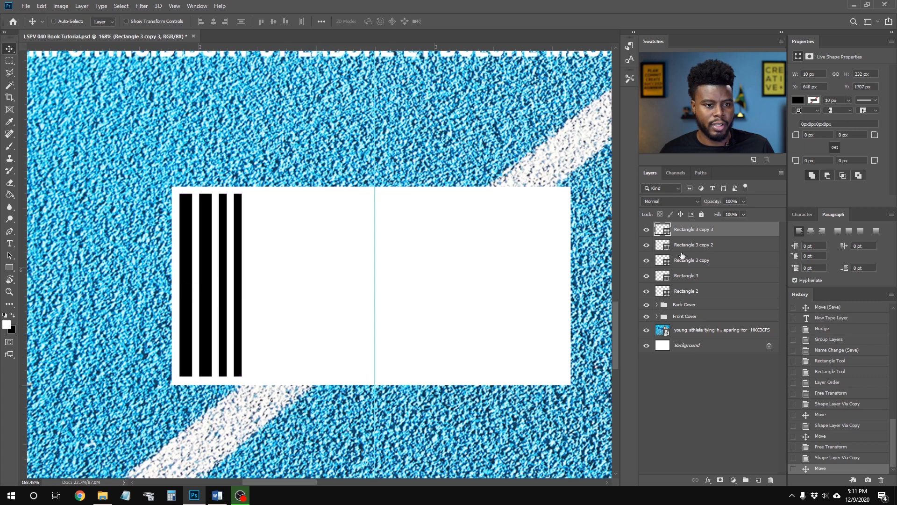
pyautogui.click(684, 291)
pyautogui.click(646, 291)
pyautogui.click(646, 290)
pyautogui.click(646, 276)
pyautogui.click(647, 277)
pyautogui.click(684, 276)
pyautogui.hotkey('ctrl', 'j')
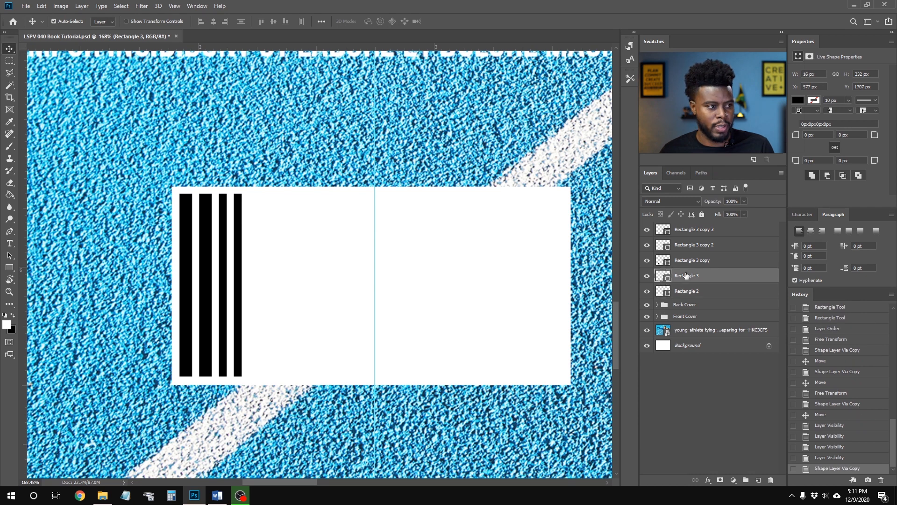
pyautogui.moveTo(193, 253); pyautogui.dragTo(263, 254)
# - Hide all five black bar layers and show them again to check which layers form the bar set
pyautogui.click(691, 292)
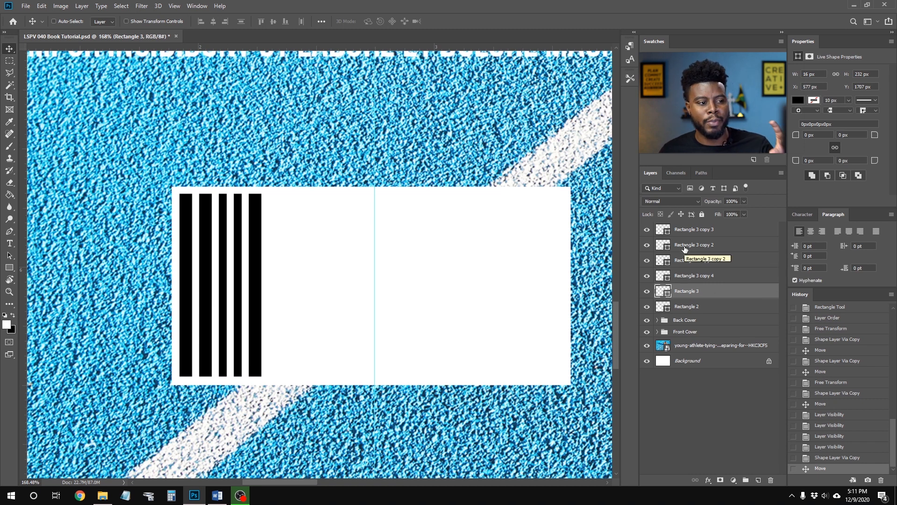
pyautogui.moveTo(647, 291); pyautogui.dragTo(646, 234)
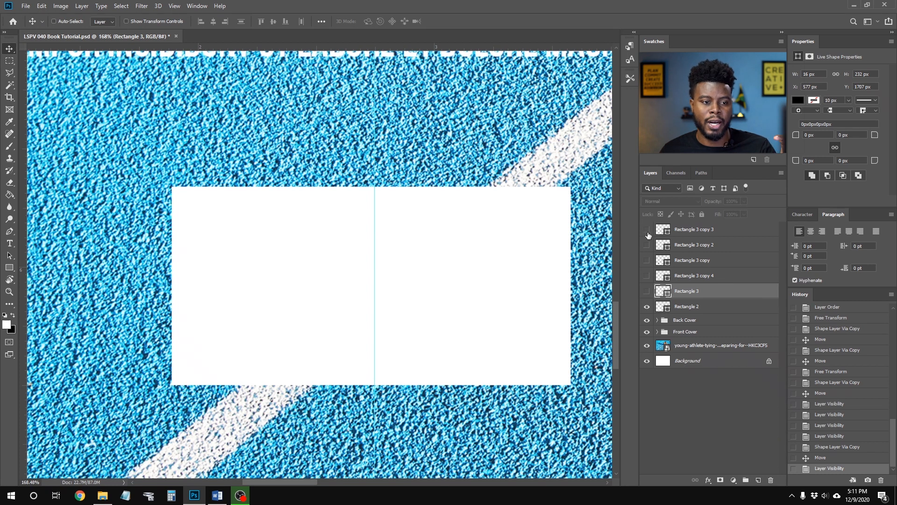
pyautogui.moveTo(647, 231); pyautogui.dragTo(647, 288)
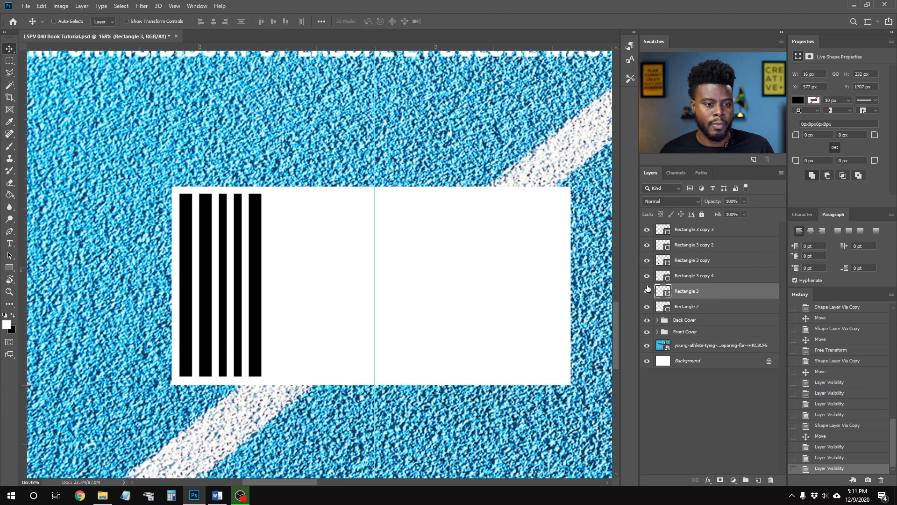
# - Duplicate the set of five bars three times and space the copies side by side across the white rectangle
pyautogui.keyDown('shift'); pyautogui.click(686, 230); pyautogui.keyUp('shift')
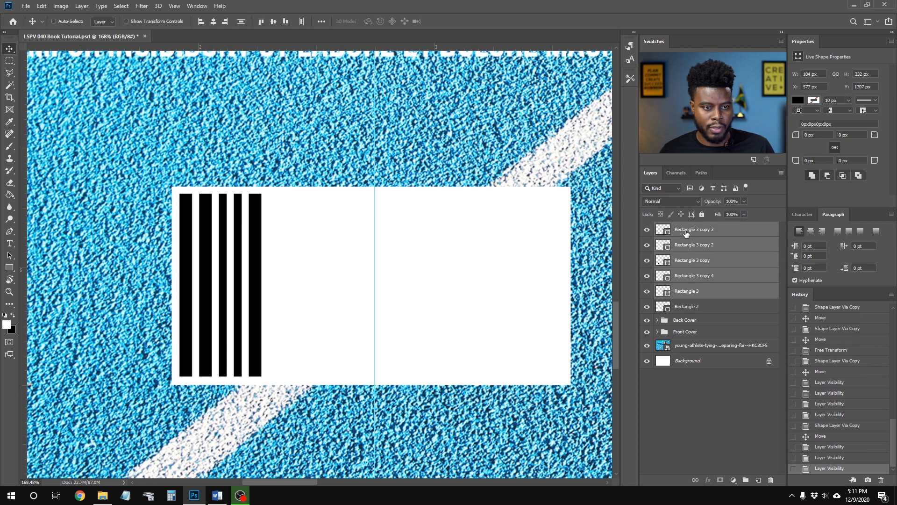
pyautogui.click(686, 292)
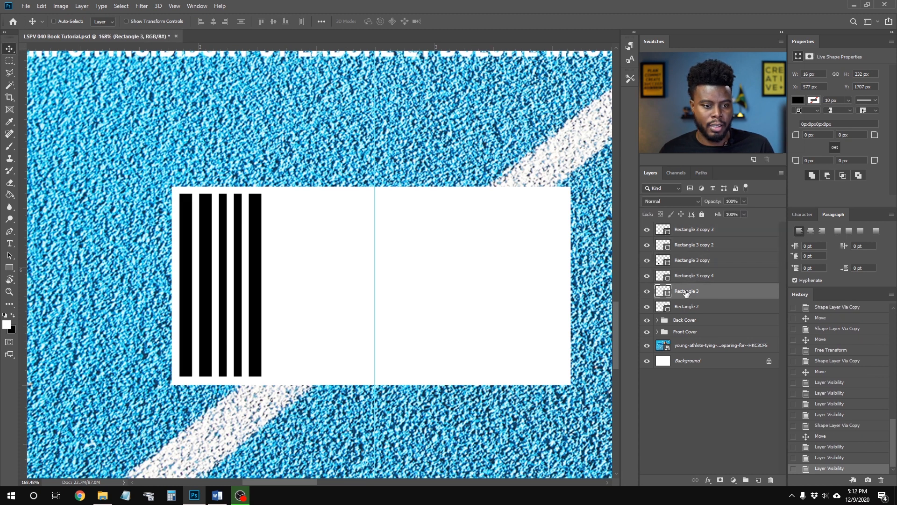
pyautogui.keyDown('shift'); pyautogui.click(692, 232); pyautogui.keyUp('shift')
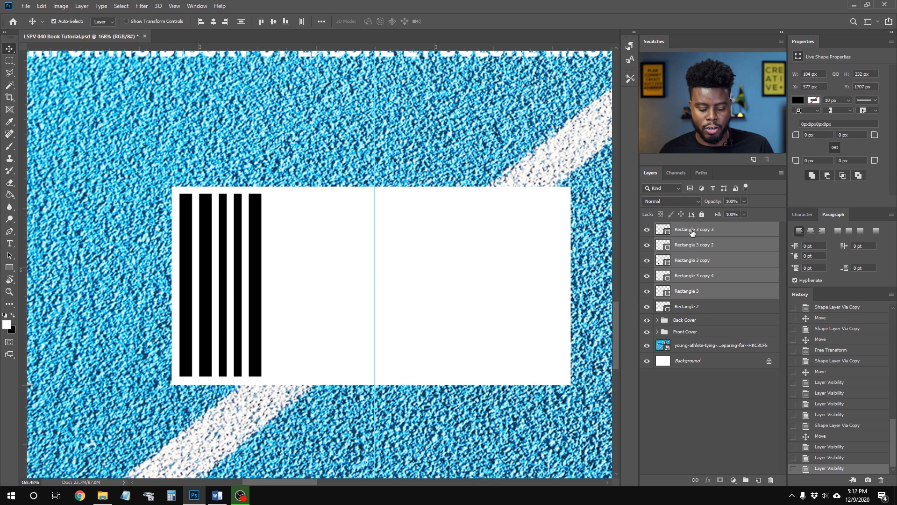
pyautogui.hotkey('ctrl', 'j')
pyautogui.moveTo(273, 276)
pyautogui.mouseDown()
pyautogui.moveTo(230, 273)
pyautogui.moveTo(277, 276)
pyautogui.mouseUp()
pyautogui.moveTo(349, 286); pyautogui.dragTo(468, 277)
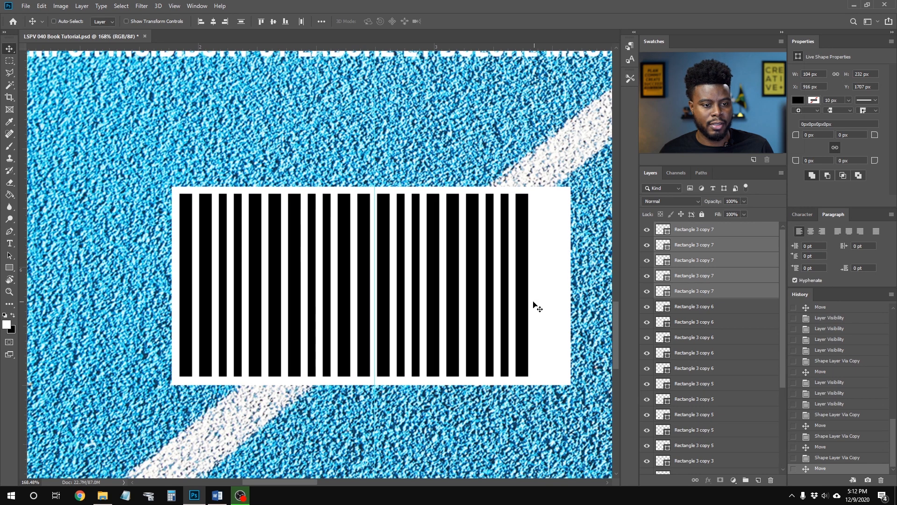
# - Group all the barcode rectangle layers, from the top Rectangle 3 copy 7 down to Rectangle 2, and name the group "Barcode"
pyautogui.scroll(-1, 746, 371)
pyautogui.scroll(1, 747, 367)
pyautogui.click(709, 231)
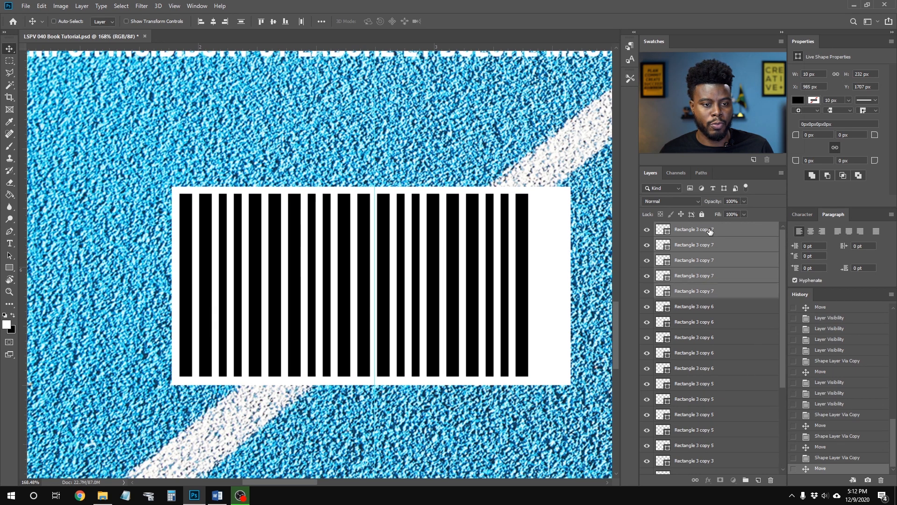
pyautogui.scroll(-2, 716, 252)
pyautogui.scroll(-2, 716, 255)
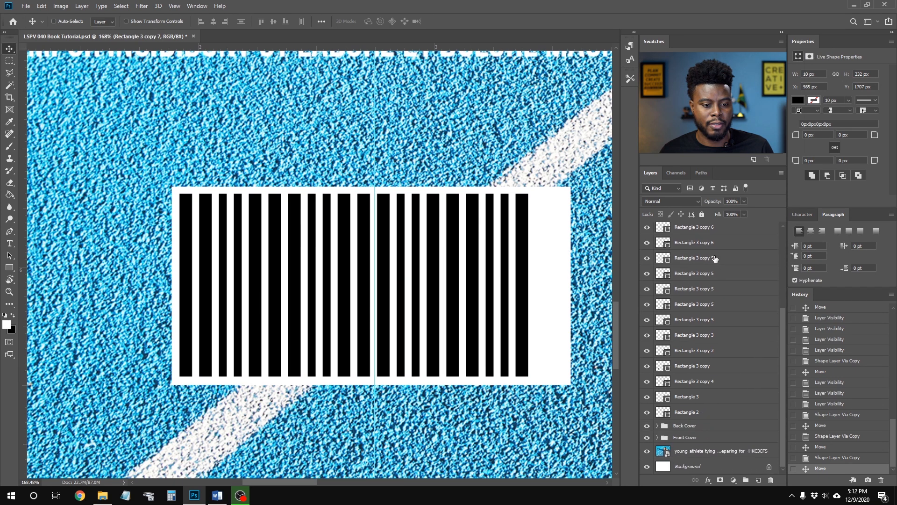
pyautogui.keyDown('shift'); pyautogui.click(694, 412); pyautogui.keyUp('shift')
pyautogui.scroll(4, 694, 414)
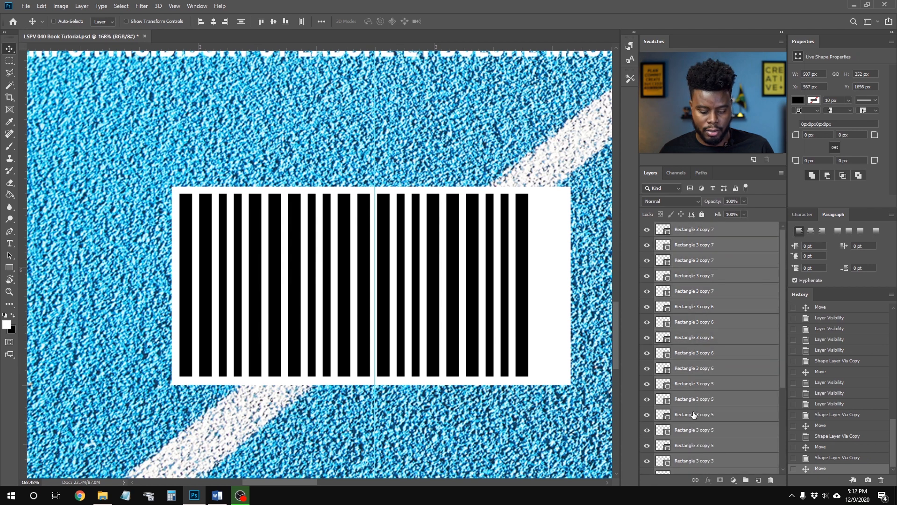
pyautogui.hotkey('ctrl', 'g')
pyautogui.doubleClick(683, 227)
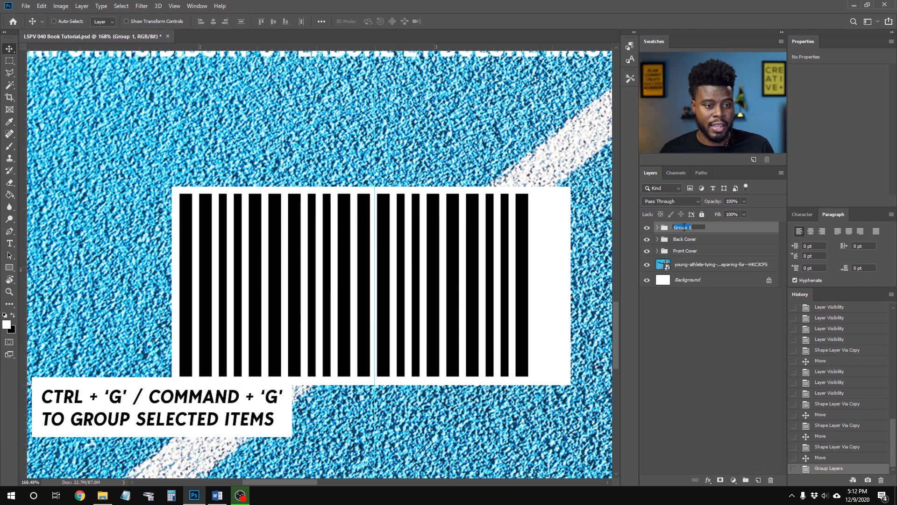
pyautogui.write('Barcode')
pyautogui.press('Return')
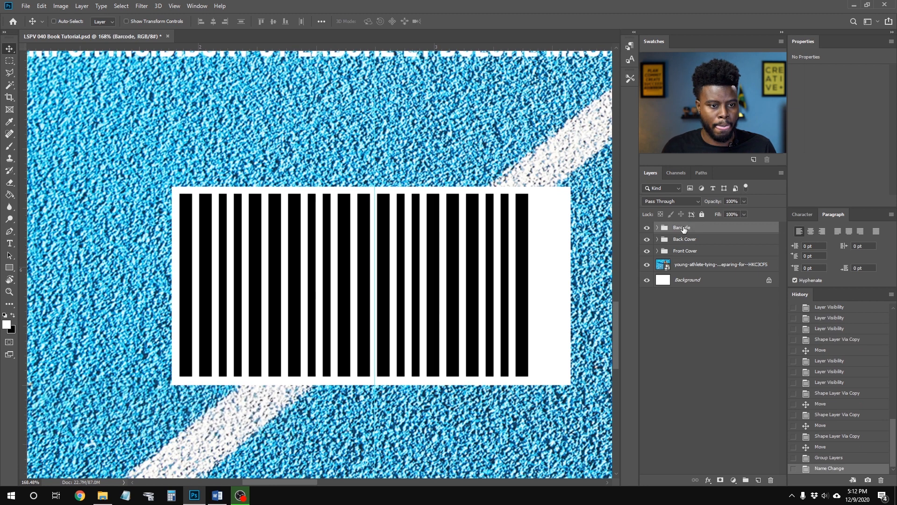
# - Inside the Barcode group, group all the black bar layers except Rectangle 2 and name the subgroup "Barcode Lines"
pyautogui.click(656, 227)
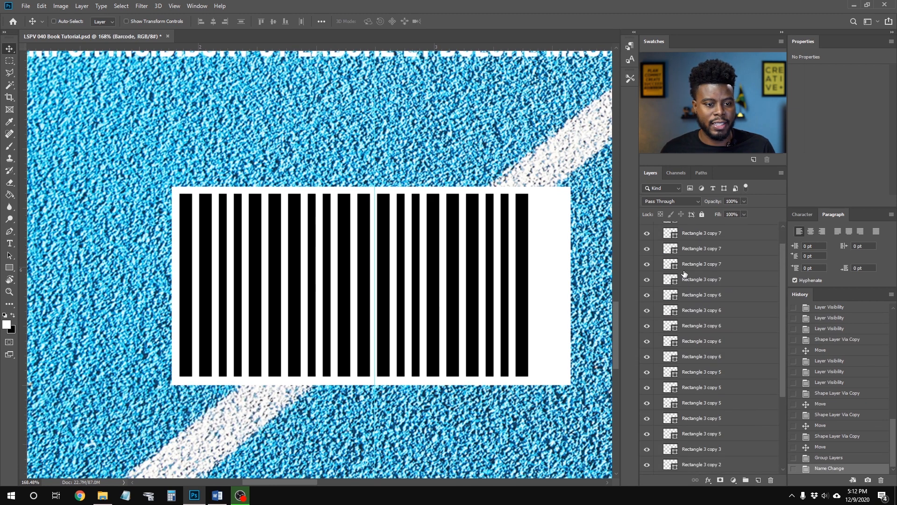
pyautogui.click(704, 244)
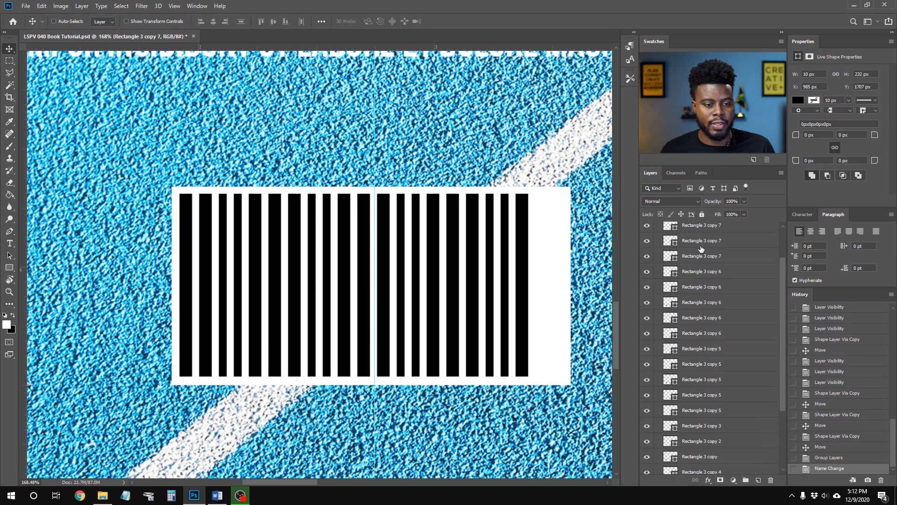
pyautogui.scroll(-3, 709, 407)
pyautogui.keyDown('shift'); pyautogui.click(709, 406); pyautogui.keyUp('shift')
pyautogui.hotkey('ctrl', 'g')
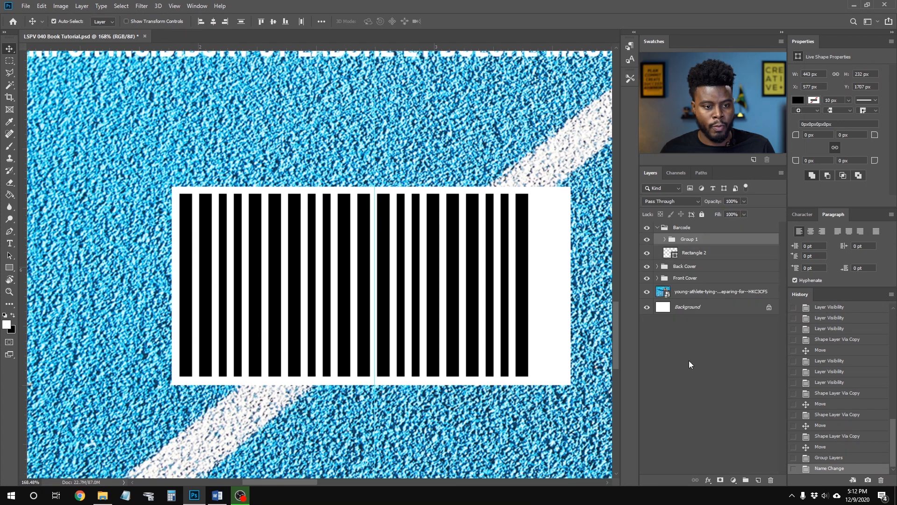
pyautogui.doubleClick(690, 239)
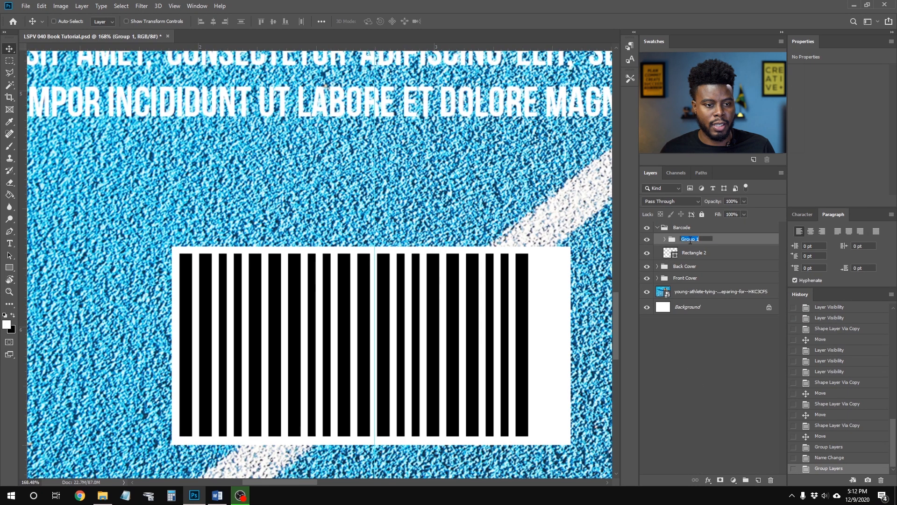
pyautogui.write('Barcode L')
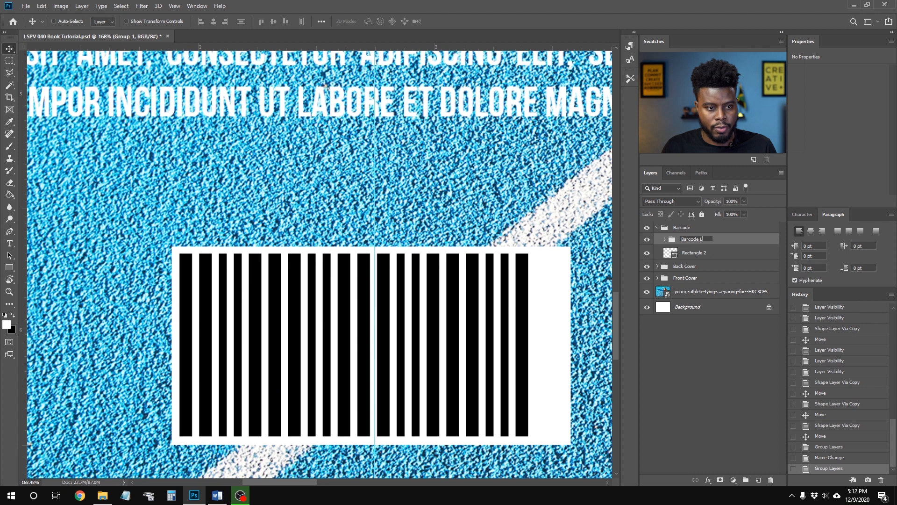
pyautogui.write('ines')
pyautogui.press('Return')
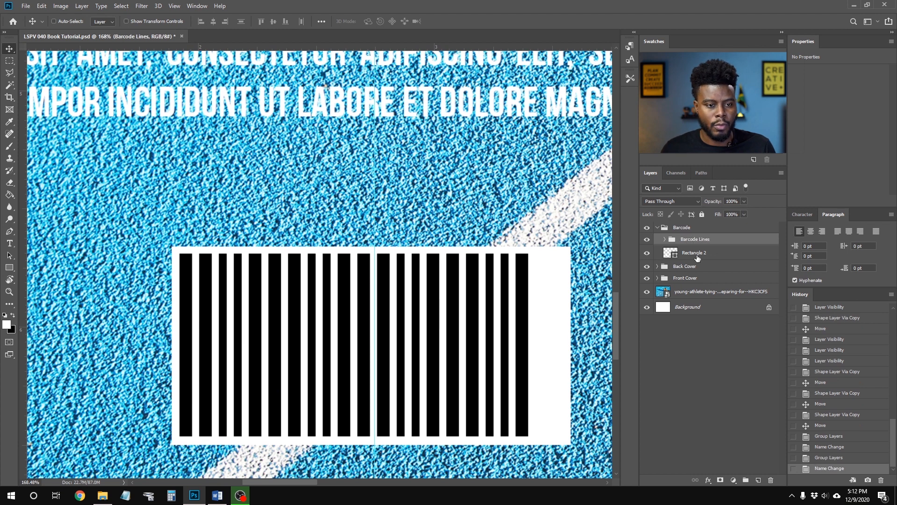
# - Rename the Rectangle 2 layer as "White Barcode Box"
pyautogui.doubleClick(694, 253)
pyautogui.write('White')
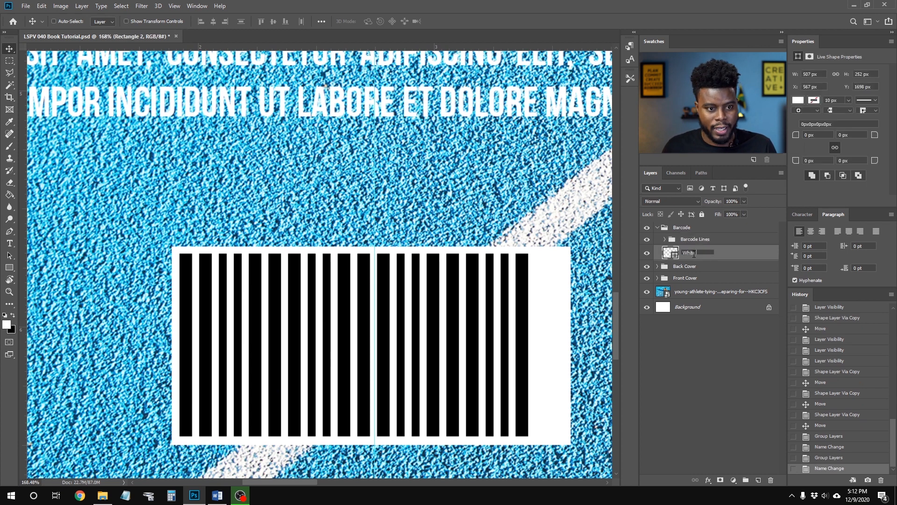
pyautogui.write(' Barcode Box')
pyautogui.press('Return')
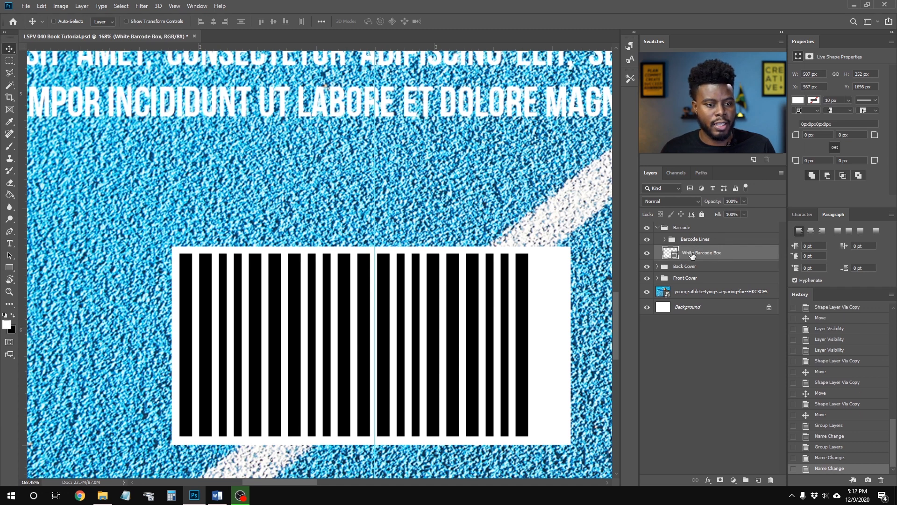
# - Resize the white barcode box horizontally to about 480 px wide, bringing both side edges to a similar margin around the bars
pyautogui.hotkey('ctrl', 't')
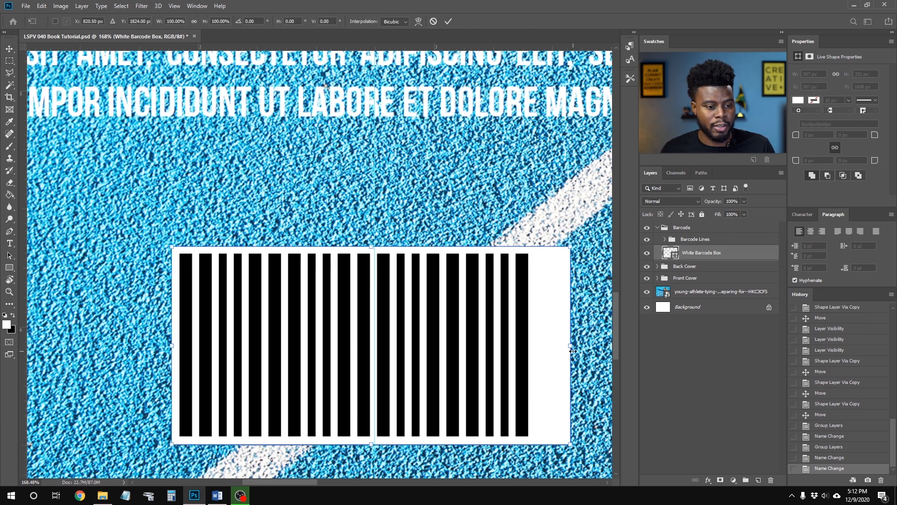
pyautogui.moveTo(569, 347); pyautogui.dragTo(543, 349)
pyautogui.moveTo(169, 348); pyautogui.dragTo(164, 350)
pyautogui.press('Return')
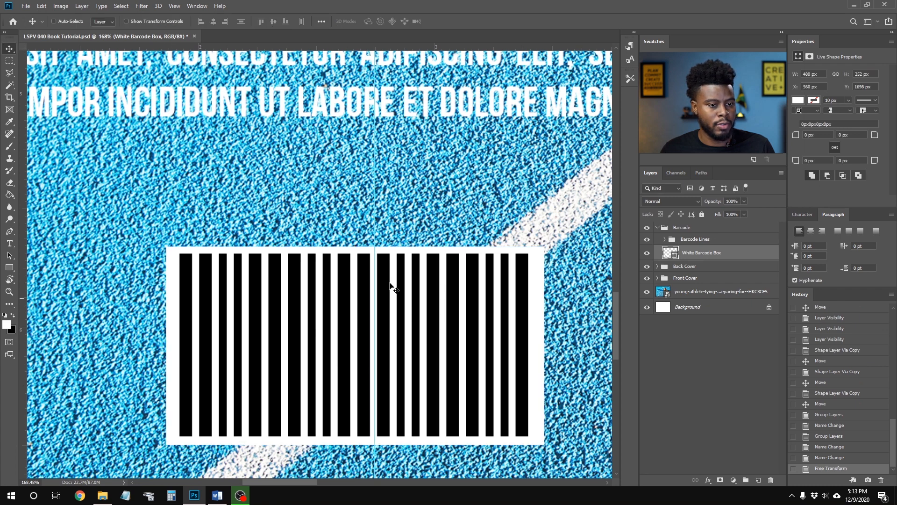
# - Align the Barcode Lines group and the White Barcode Box to each other by horizontal and vertical centers
pyautogui.keyDown('shift'); pyautogui.click(707, 240); pyautogui.keyUp('shift')
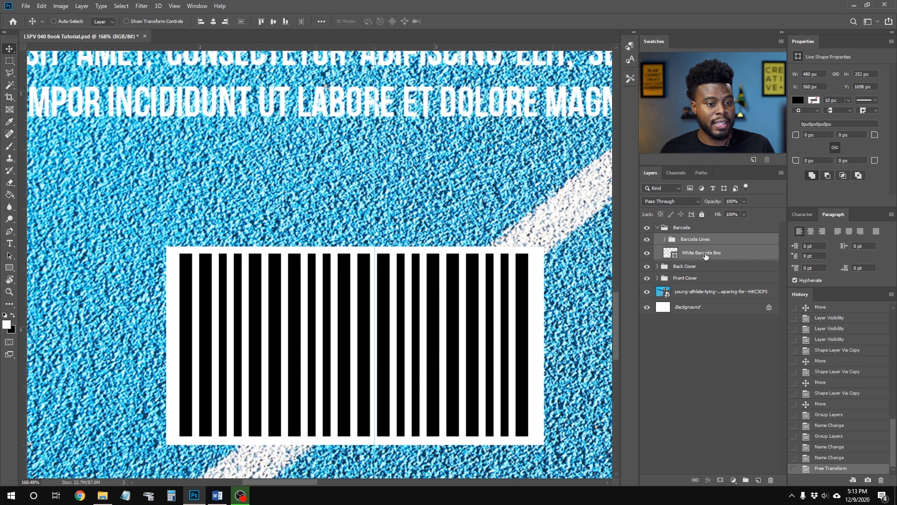
pyautogui.click(213, 21)
pyautogui.click(275, 21)
pyautogui.scroll(-3, 439, 253)
pyautogui.scroll(2, 440, 252)
pyautogui.scroll(2, 440, 254)
pyautogui.scroll(-2, 439, 254)
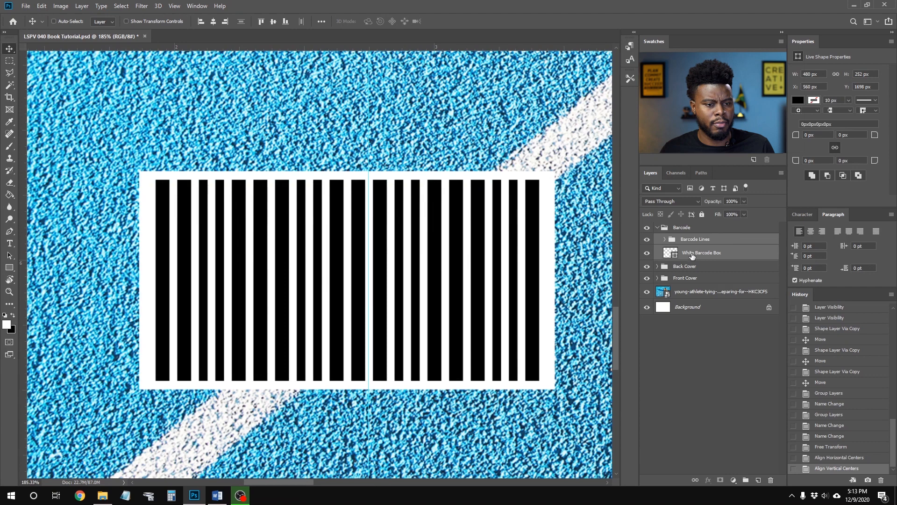
# - Try stretching the white barcode box vertically about its center to about 104% height, and undo it
pyautogui.click(692, 255)
pyautogui.hotkey('ctrl', 't')
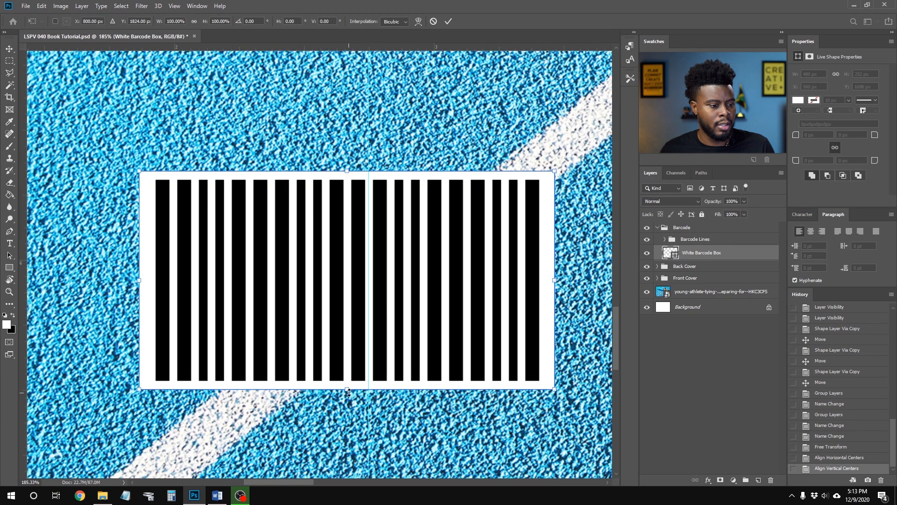
pyautogui.moveTo(348, 391); pyautogui.dragTo(348, 394)
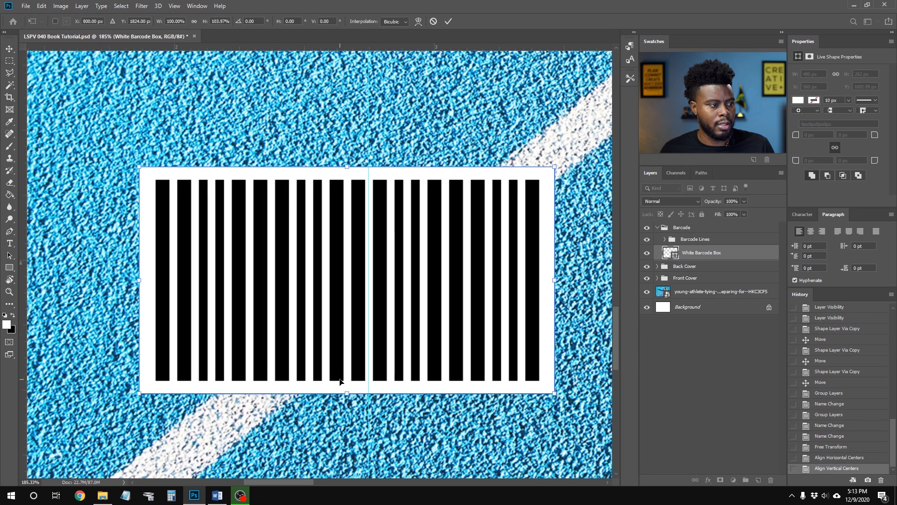
pyautogui.press('Return')
pyautogui.hotkey('ctrl', 'z')
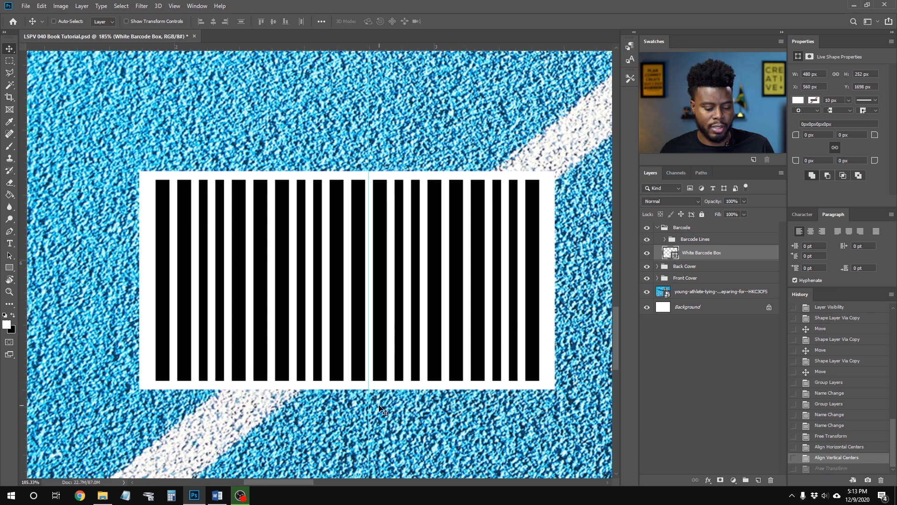
# - Stretch the white barcode box vertically about its center to about 110% height, roughly 278 px
pyautogui.hotkey('ctrl', 't')
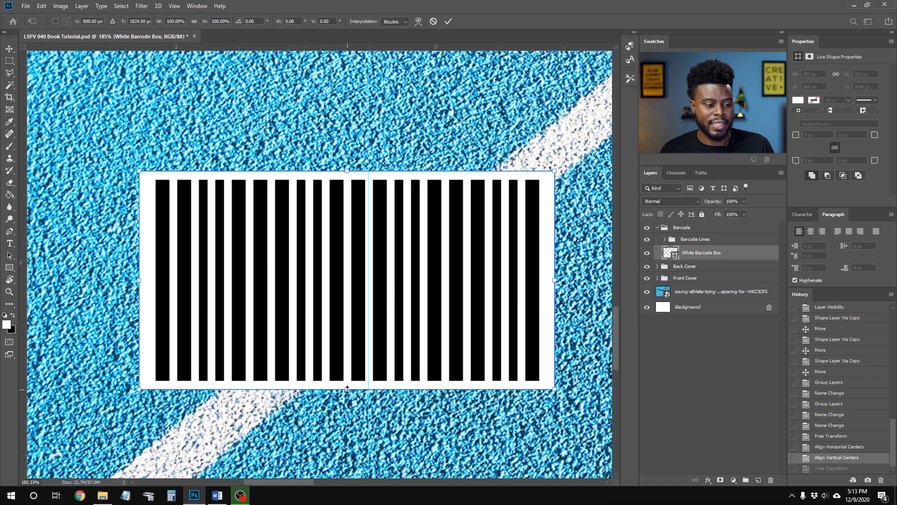
pyautogui.moveTo(347, 389)
pyautogui.mouseDown()
pyautogui.moveTo(345, 445)
pyautogui.moveTo(347, 399)
pyautogui.mouseUp()
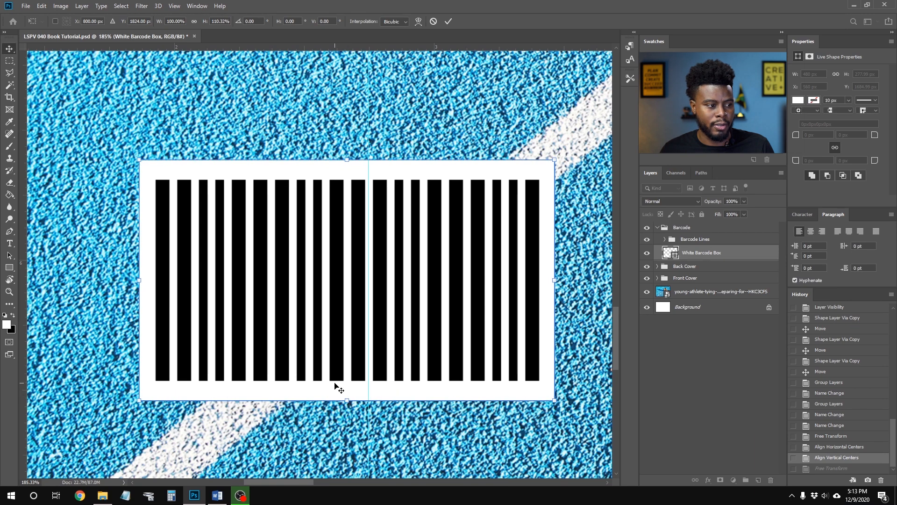
pyautogui.press('Return')
# - Collapse the Barcode group, check its contents by toggling its visibility, and move the whole barcode slightly lower on the back cover
pyautogui.scroll(-5, 360, 345)
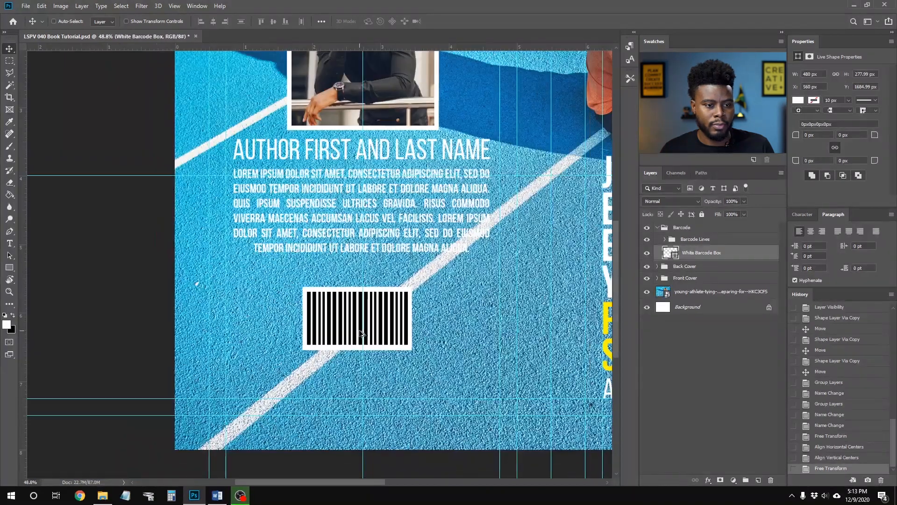
pyautogui.click(664, 227)
pyautogui.click(658, 228)
pyautogui.click(647, 227)
pyautogui.click(646, 227)
pyautogui.moveTo(350, 327); pyautogui.dragTo(391, 342)
pyautogui.hotkey('ctrl', 'z')
pyautogui.moveTo(371, 299); pyautogui.dragTo(378, 313)
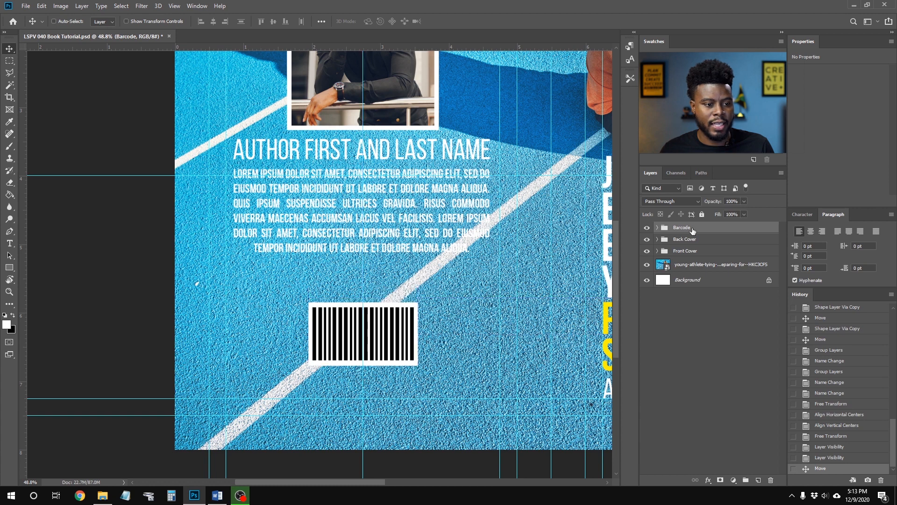
pyautogui.hscroll(2, 364, 298)
pyautogui.scroll(1, 317, 329)
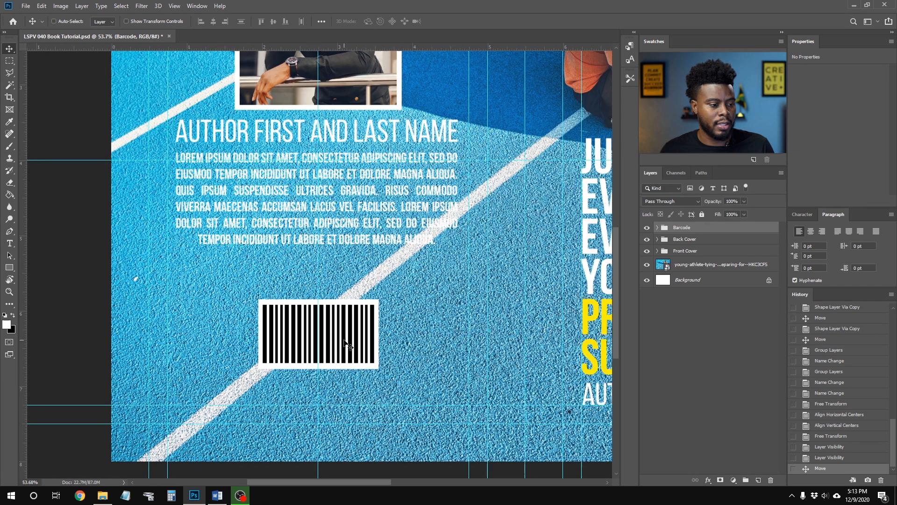
pyautogui.scroll(-1, 338, 342)
pyautogui.scroll(-1, 341, 345)
pyautogui.press('t')
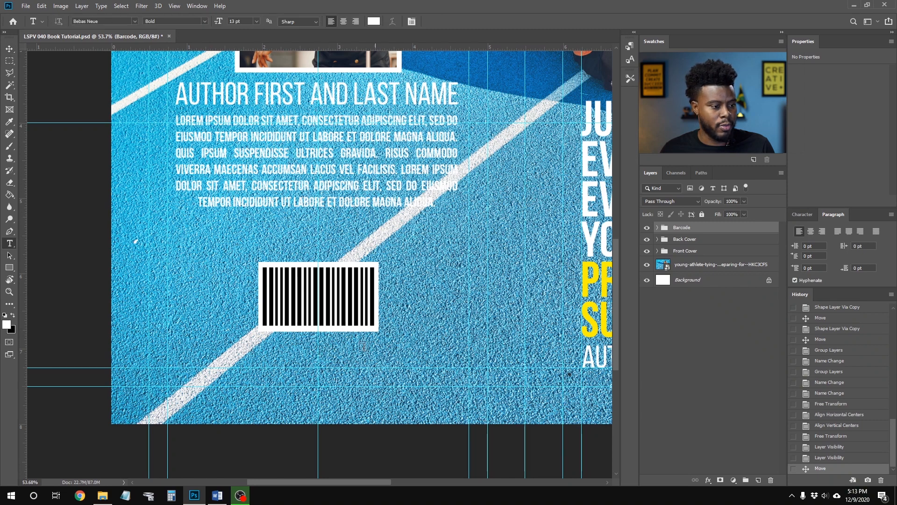
pyautogui.click(316, 347)
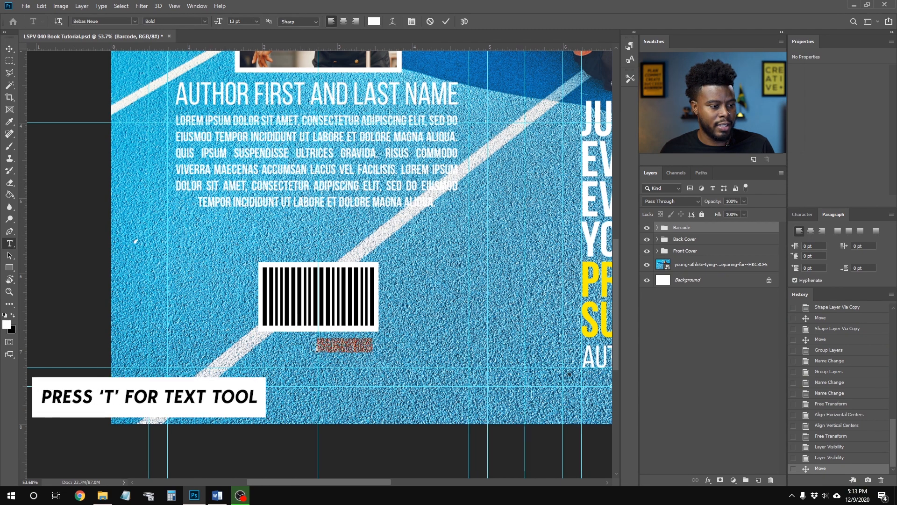
pyautogui.write('ISBN')
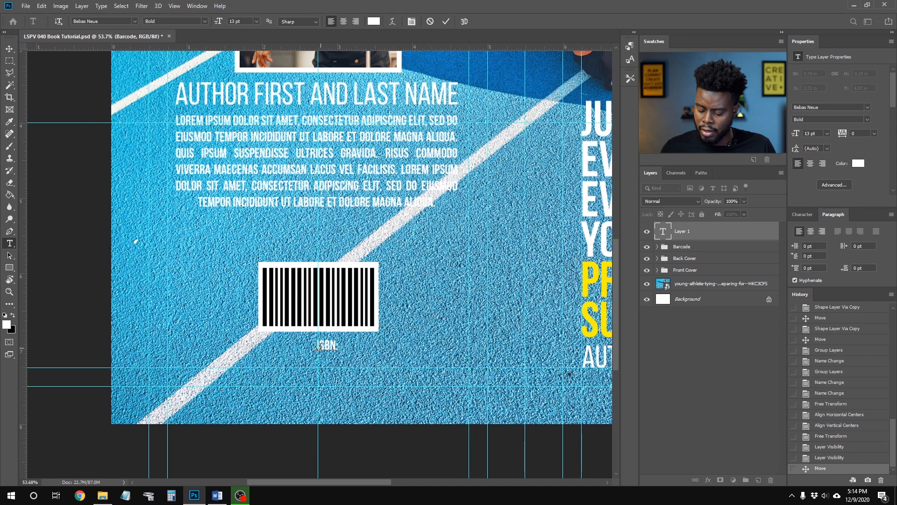
pyautogui.write(': 0123-')
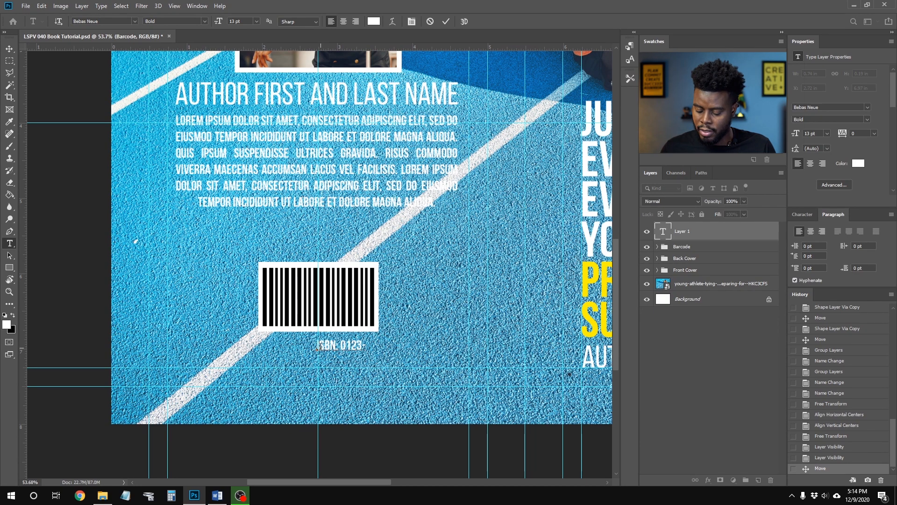
pyautogui.scroll(5, 366, 385)
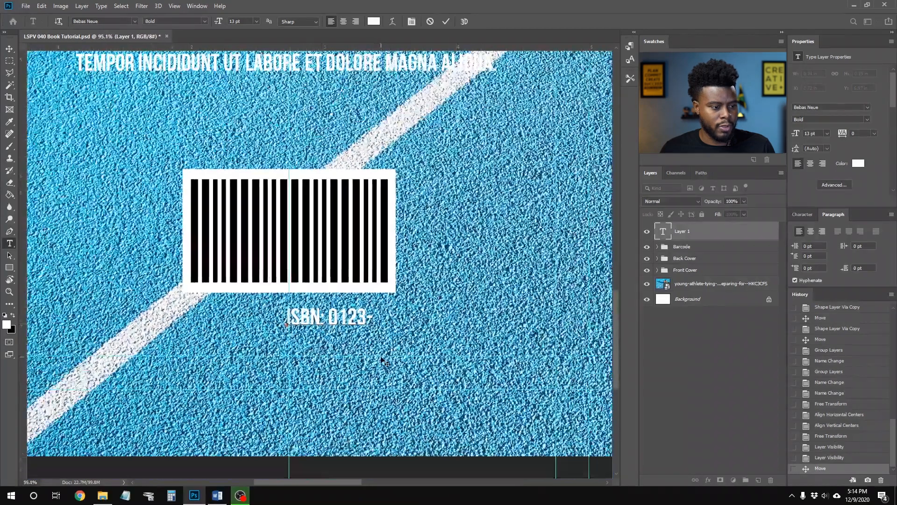
pyautogui.scroll(1, 382, 360)
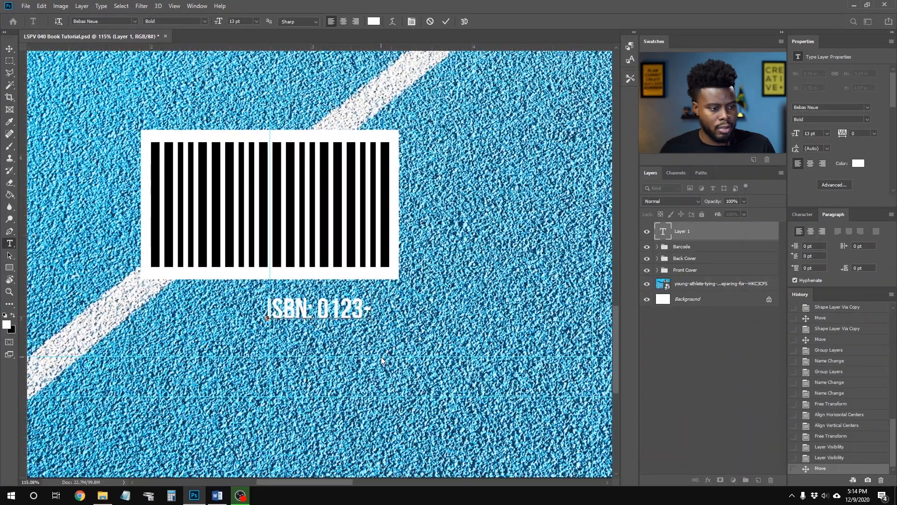
pyautogui.write('123-567')
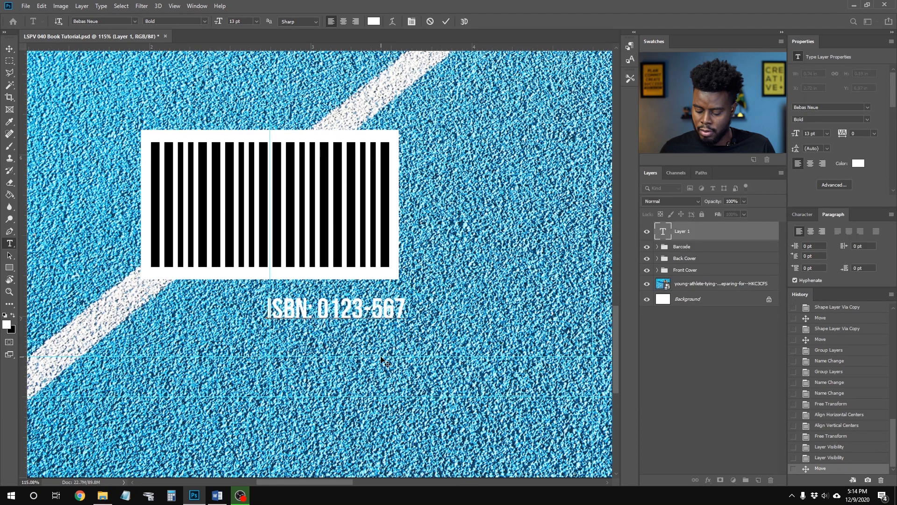
pyautogui.press('BackSpace')
pyautogui.press('BackSpace')
pyautogui.press('BackSpace')
pyautogui.write('4567')
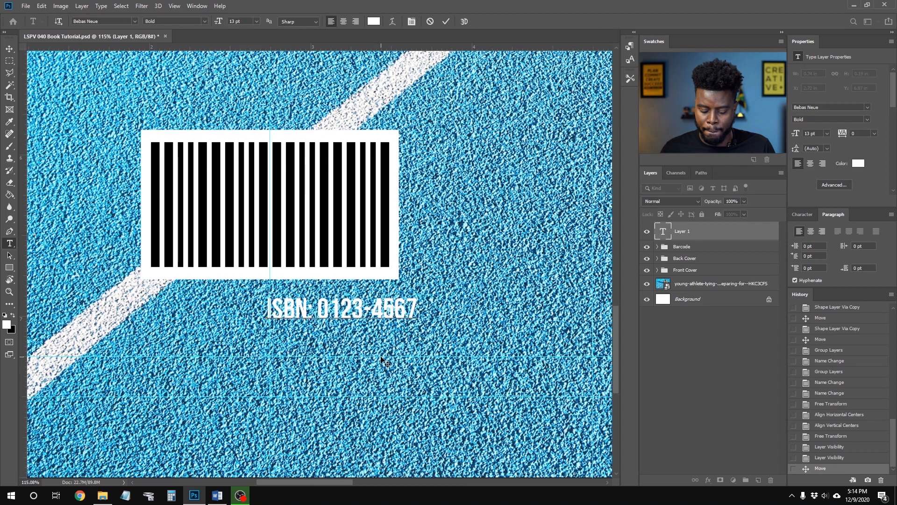
pyautogui.write('-8')
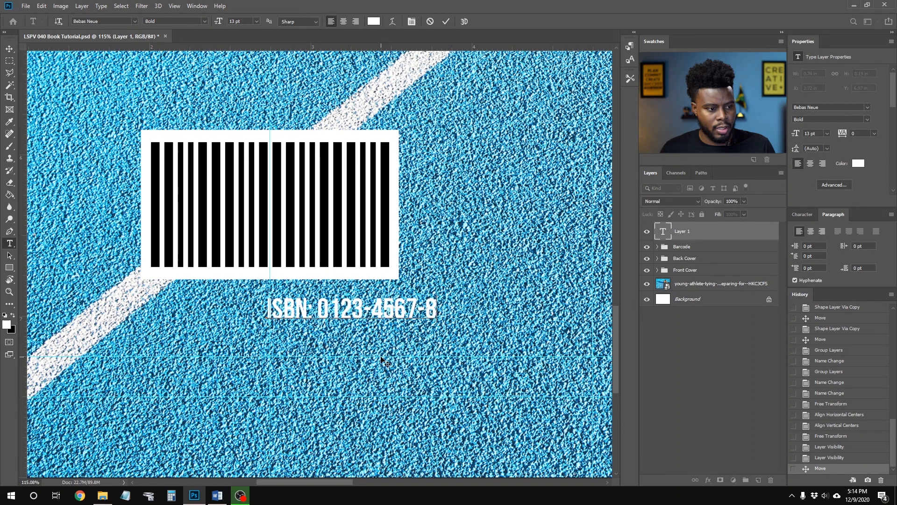
pyautogui.write('900')
pyautogui.hotkey('ctrl', 'Return')
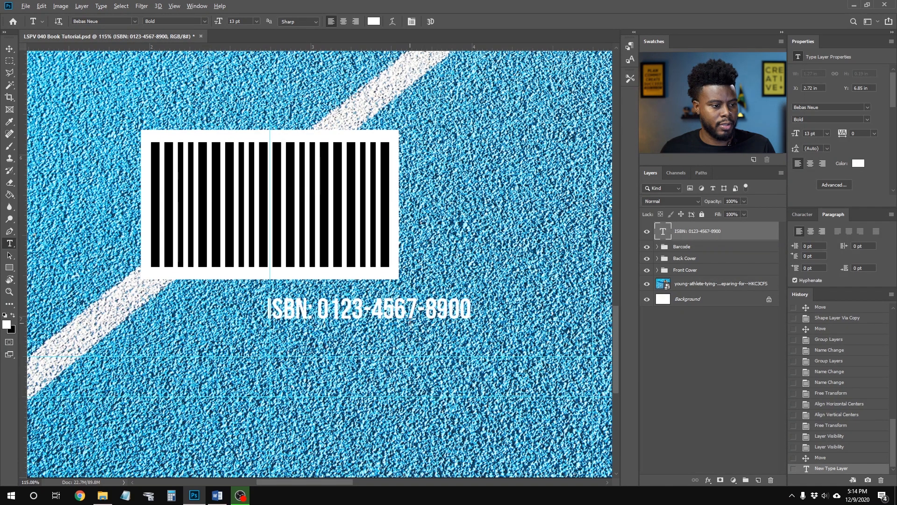
# - Open the background photo of the athlete in the Camera Raw Filter and lower its exposure to -0.80
pyautogui.scroll(-2, 409, 322)
pyautogui.press('v')
pyautogui.scroll(-5, 415, 313)
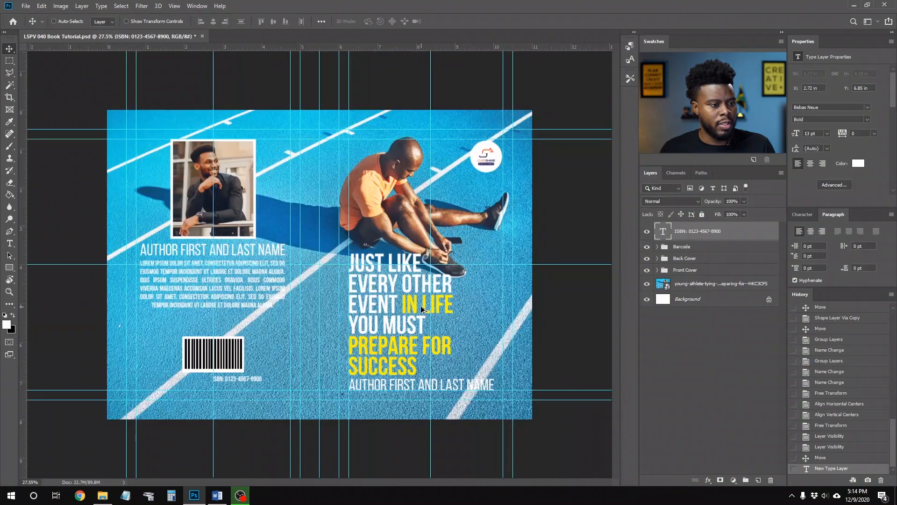
pyautogui.scroll(2, 368, 280)
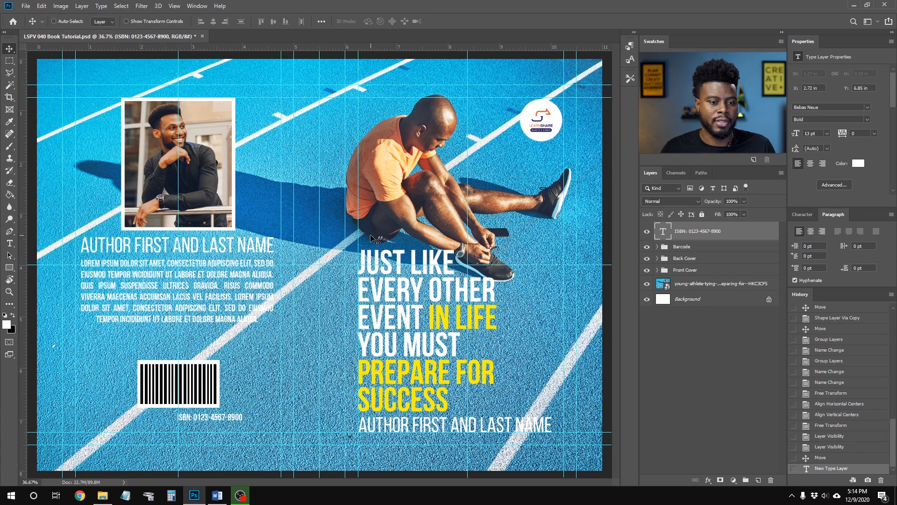
pyautogui.click(702, 287)
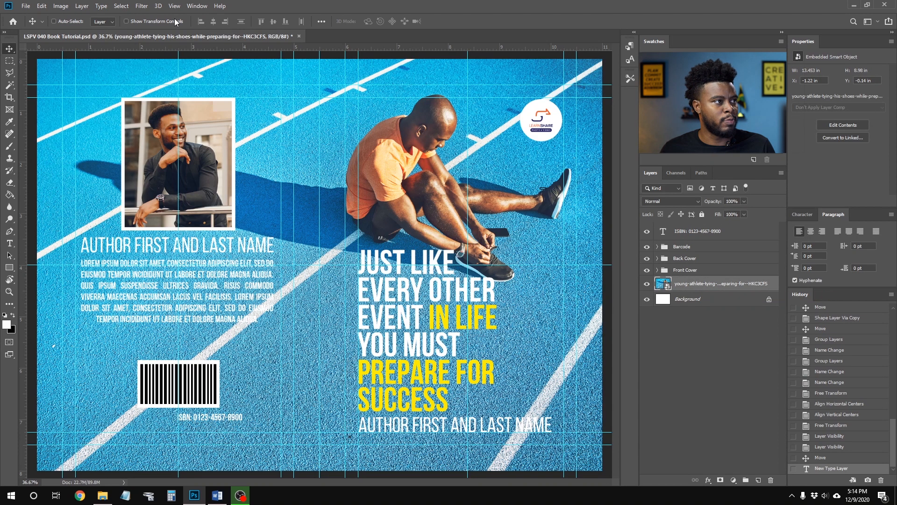
pyautogui.click(141, 5)
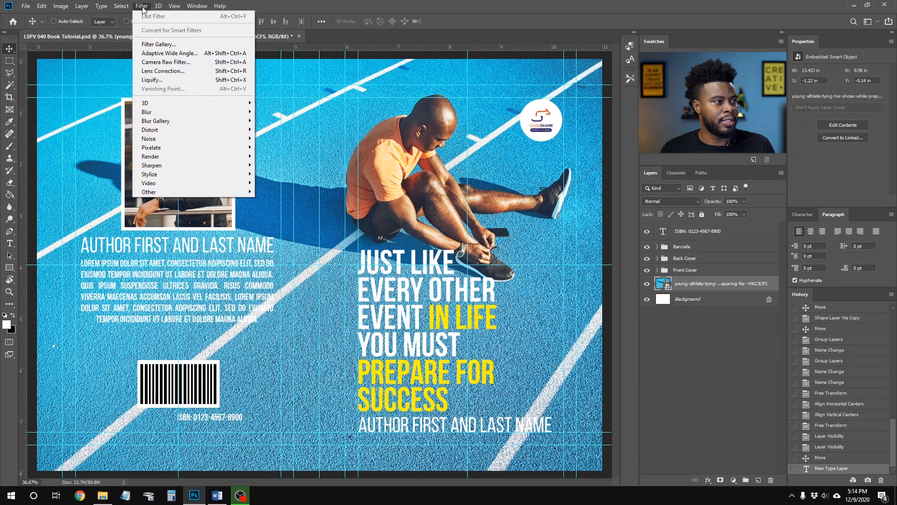
pyautogui.click(176, 62)
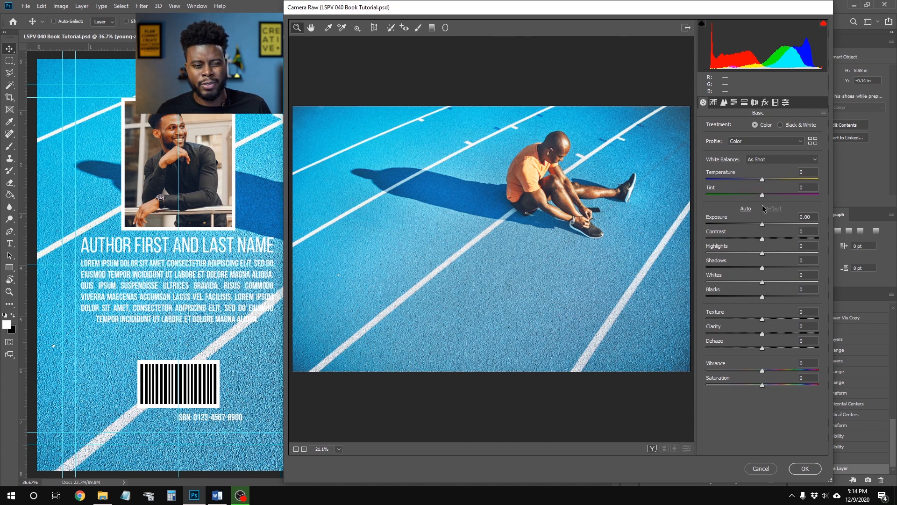
pyautogui.moveTo(764, 226); pyautogui.dragTo(754, 231)
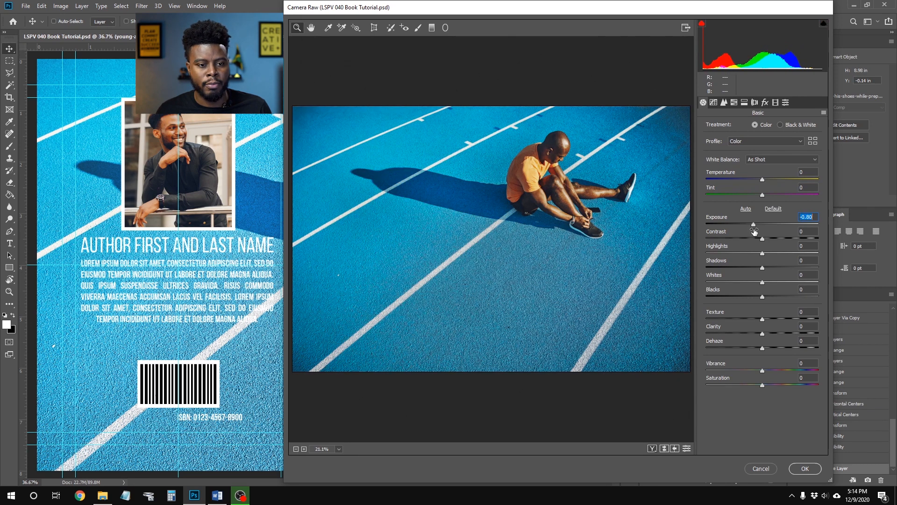
# - In the HSL adjustments, raise the saturation of Aquas to +36 and Blues to +78
pyautogui.click(734, 102)
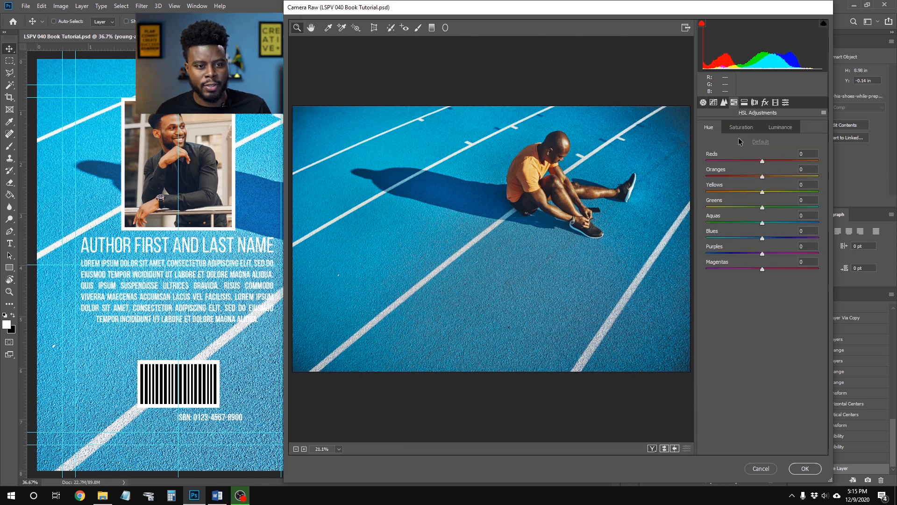
pyautogui.click(740, 128)
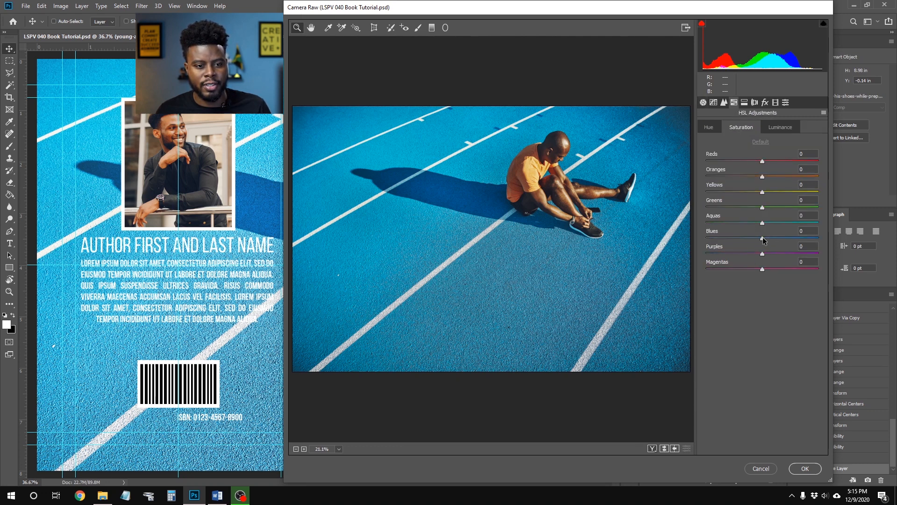
pyautogui.moveTo(763, 238); pyautogui.dragTo(862, 228)
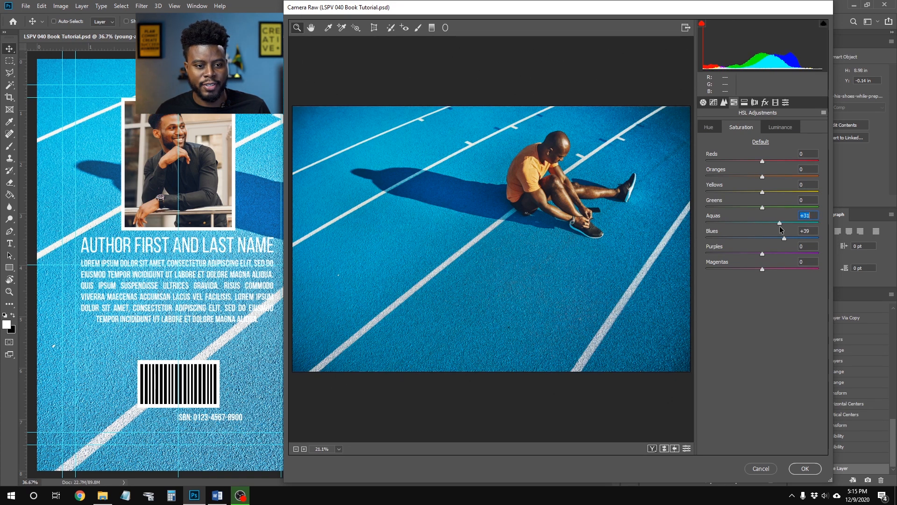
pyautogui.moveTo(789, 242); pyautogui.dragTo(805, 240)
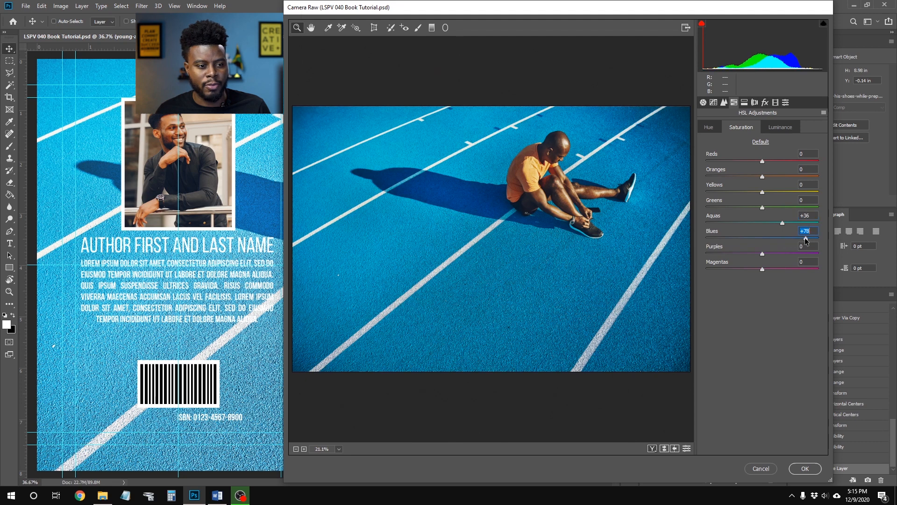
# - Set the Blacks to -35 in the basic adjustments and apply the Camera Raw Filter to the photo
pyautogui.click(708, 130)
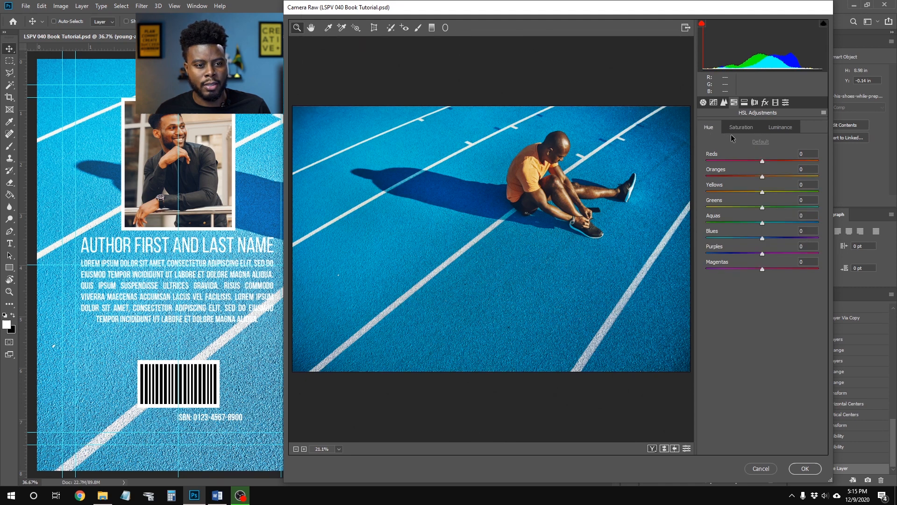
pyautogui.click(703, 103)
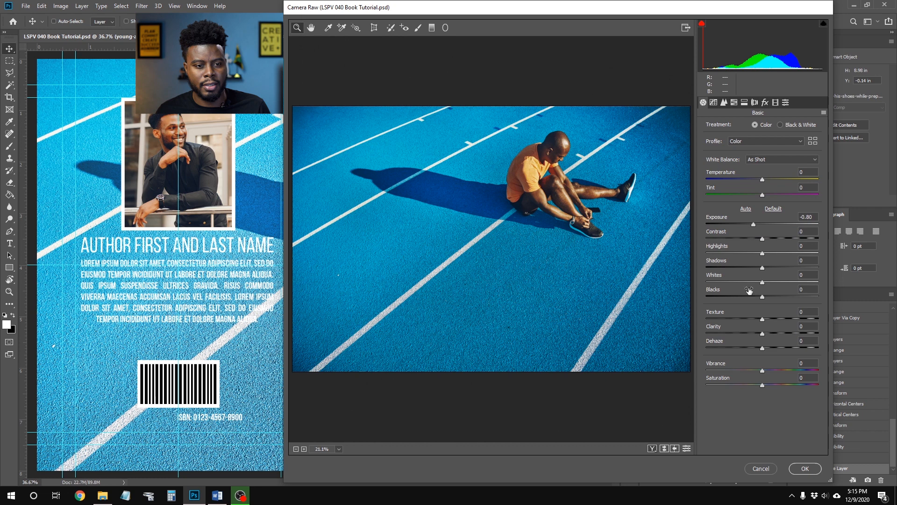
pyautogui.moveTo(765, 295); pyautogui.dragTo(743, 296)
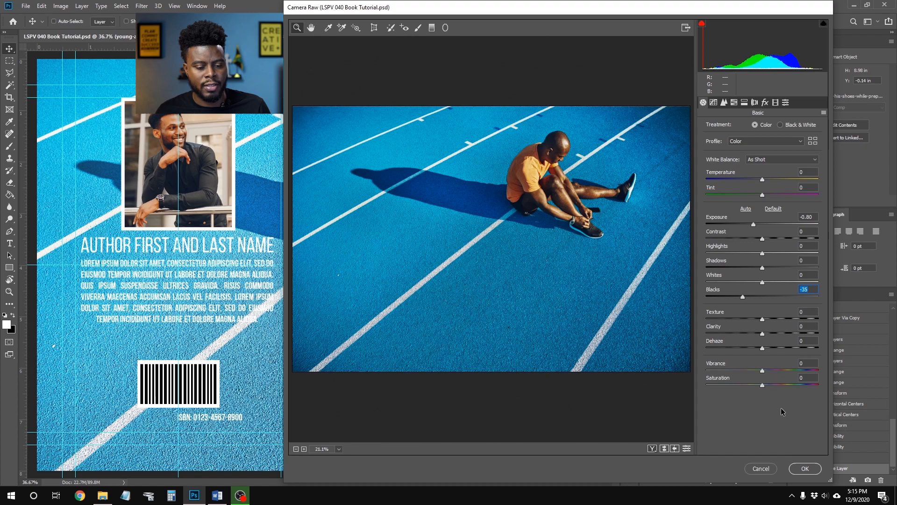
pyautogui.click(813, 465)
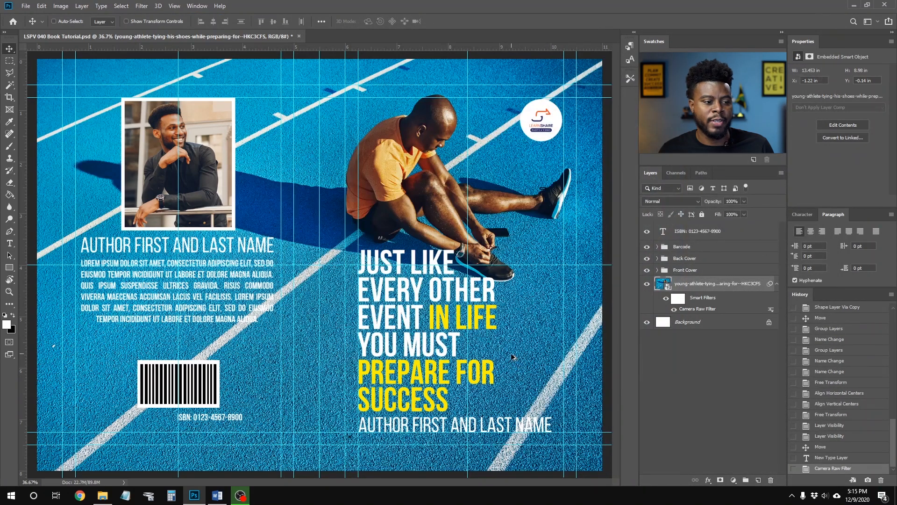
# - Scale the background athlete photo down to about 52.21%, keeping the whole cover filled, and save the document
pyautogui.hotkey('ctrl', '-')
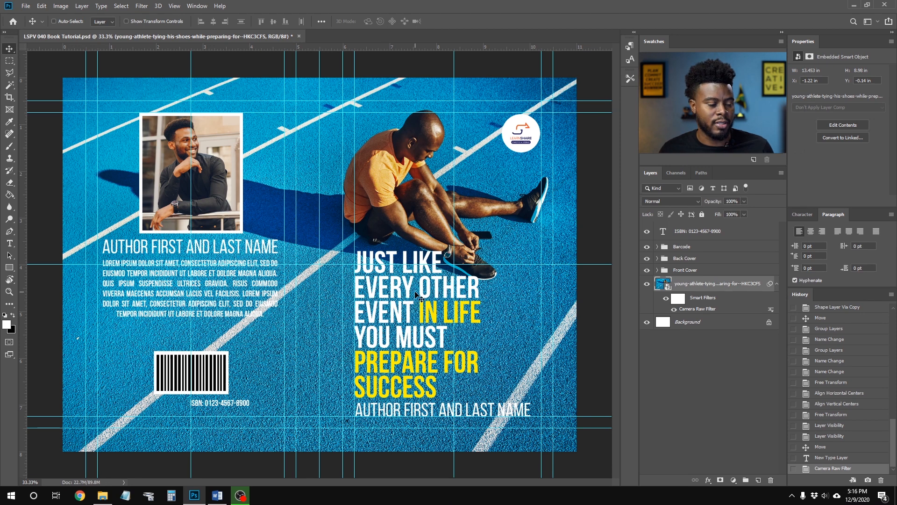
pyautogui.scroll(-2, 419, 290)
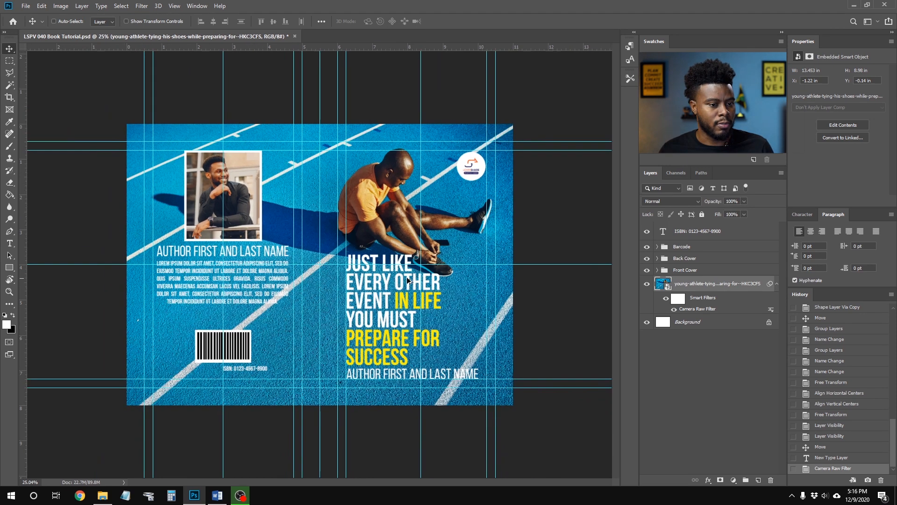
pyautogui.hotkey('ctrl', 't')
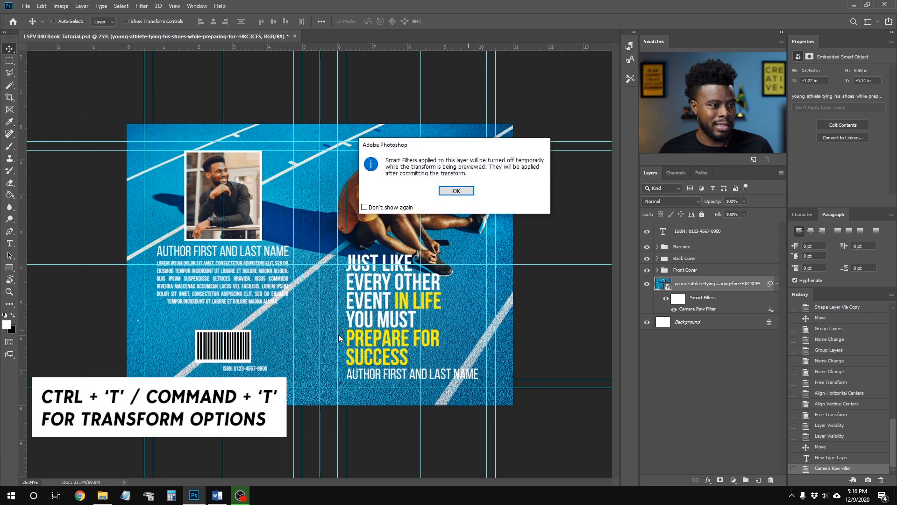
pyautogui.click(456, 191)
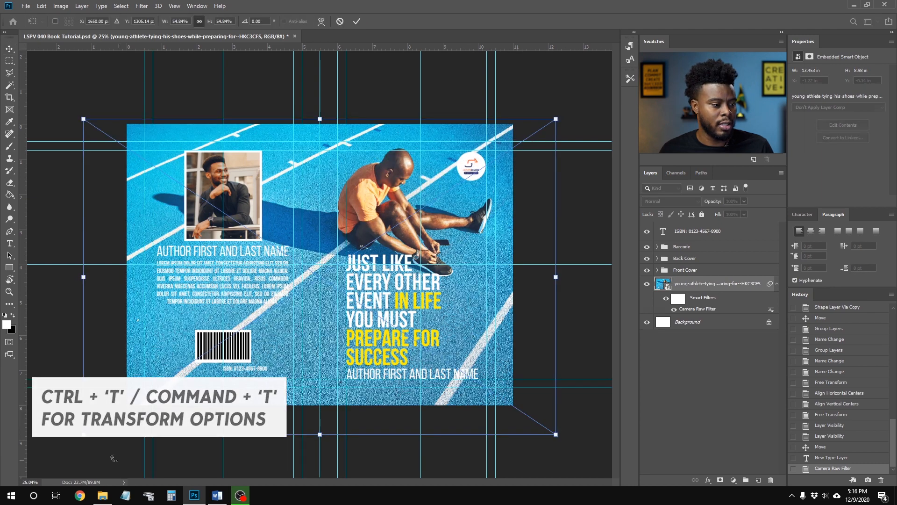
pyautogui.moveTo(82, 436); pyautogui.dragTo(106, 419)
pyautogui.scroll(1, 160, 341)
pyautogui.scroll(1, 160, 344)
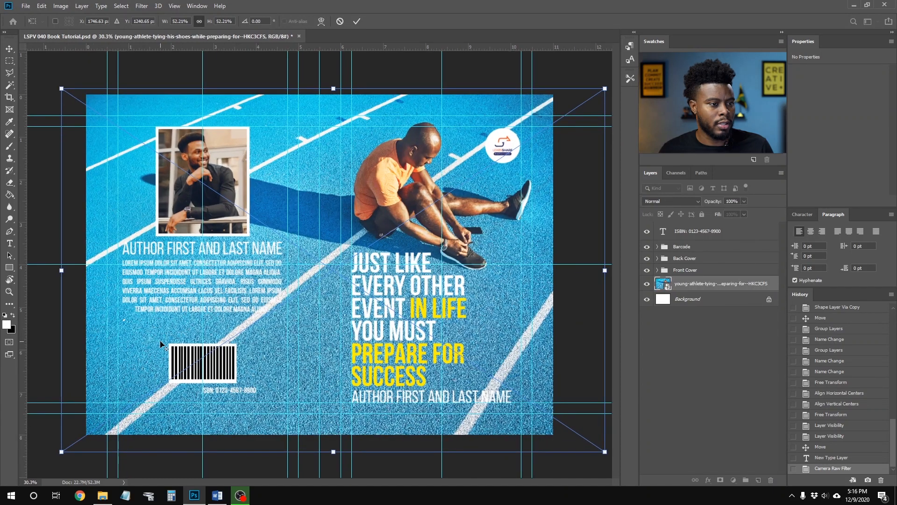
pyautogui.hotkey('alt', 'space')
pyautogui.click(322, 254)
pyautogui.press('Return')
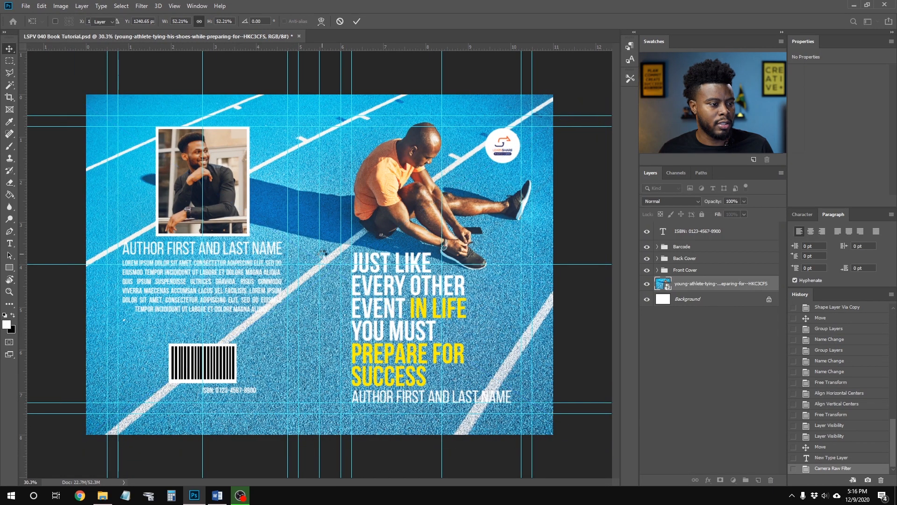
pyautogui.scroll(2, 321, 252)
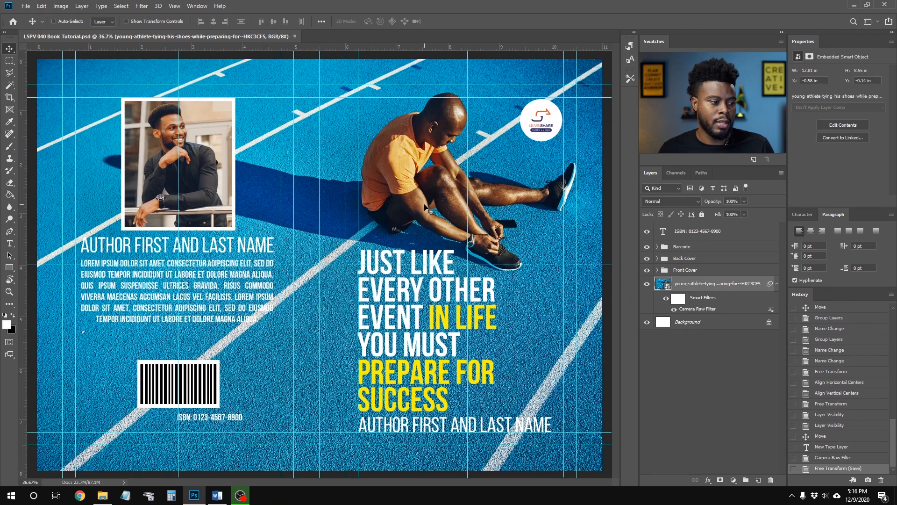
# - Set the ISBN text to 16 pt and center it directly beneath the barcode
pyautogui.click(712, 232)
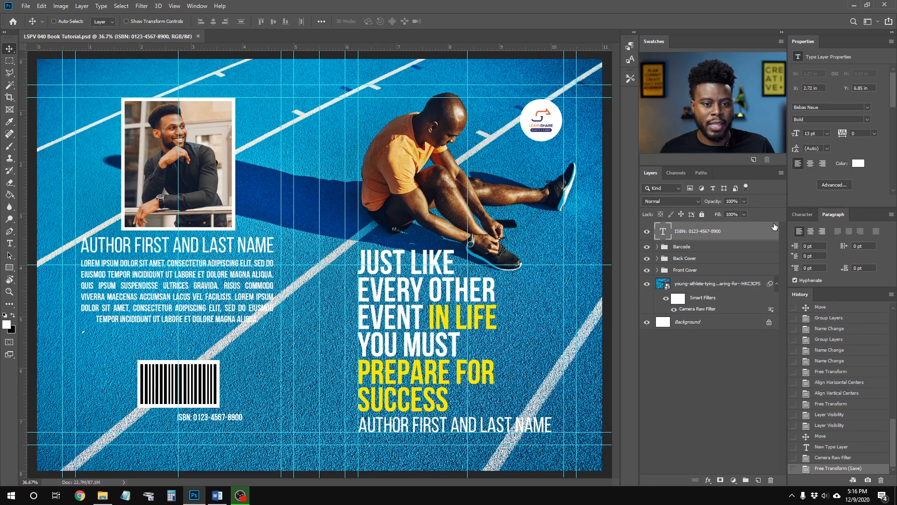
pyautogui.click(827, 133)
pyautogui.click(822, 203)
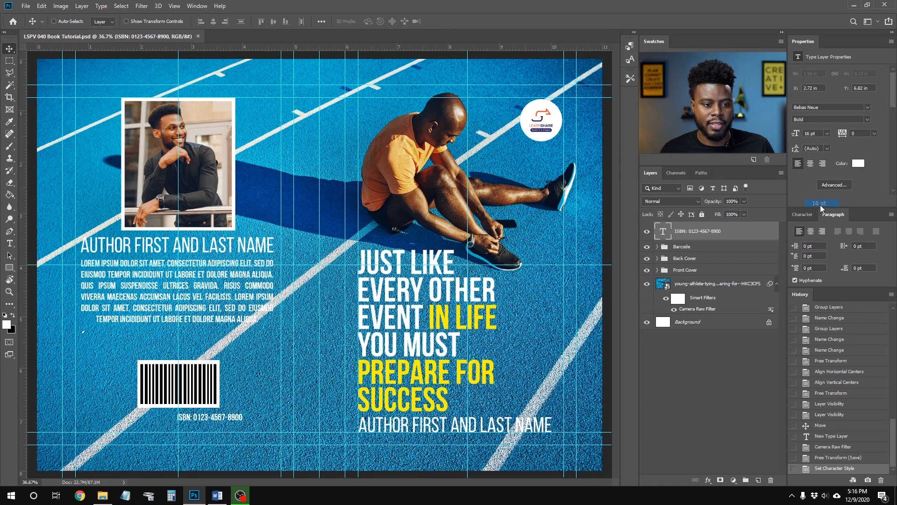
pyautogui.moveTo(249, 420); pyautogui.dragTo(199, 419)
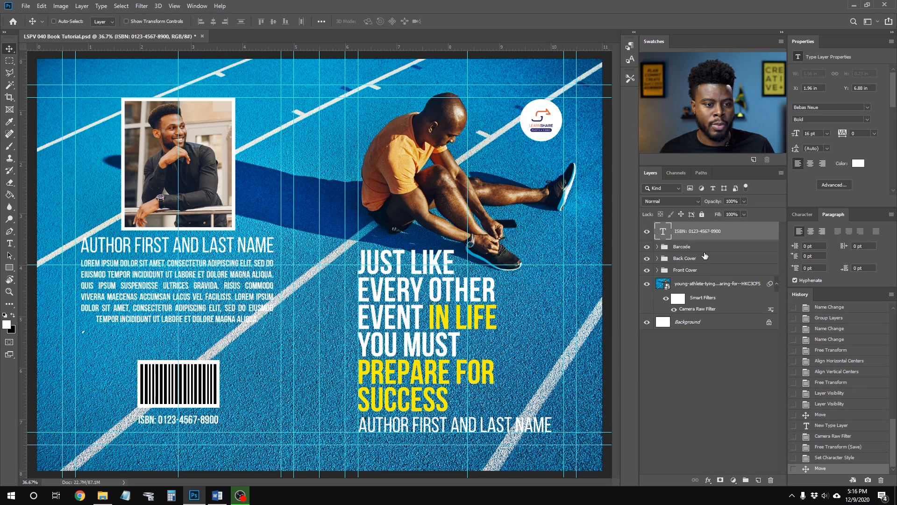
# - Nudge the ISBN text and the Barcode group together slightly lower on the back cover, and save the document
pyautogui.keyDown('ctrl'); pyautogui.click(692, 247); pyautogui.keyUp('ctrl')
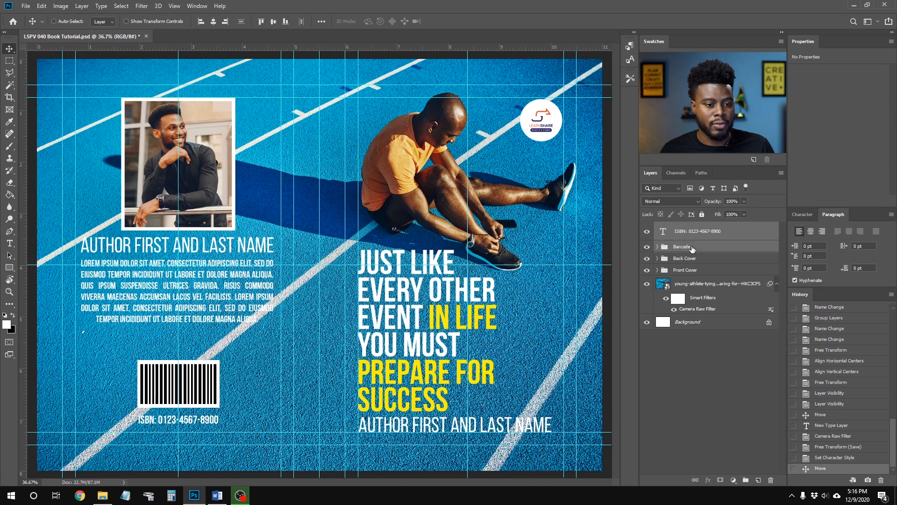
pyautogui.hotkey('shift', 'Down')
pyautogui.hotkey('shift', 'Down')
pyautogui.hotkey('shift', 'Down')
pyautogui.hotkey('shift', 'Down')
pyautogui.hotkey('shift', 'Down')
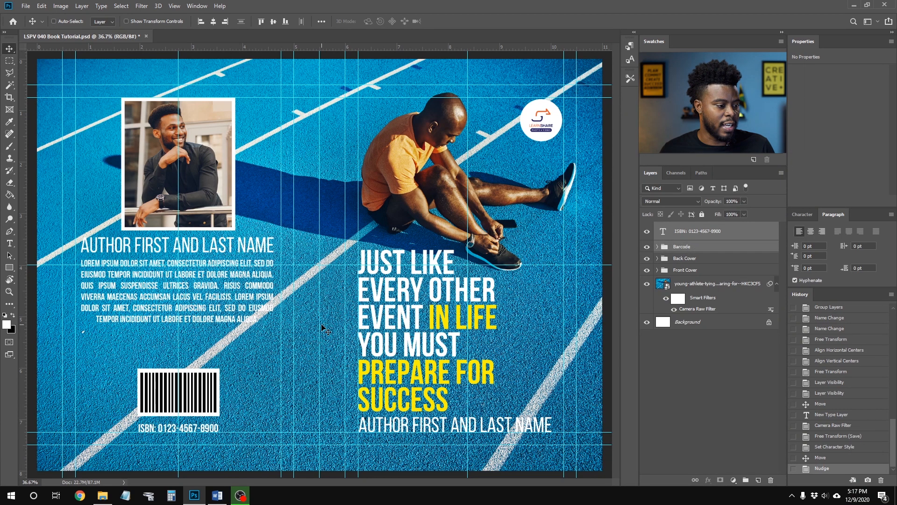
pyautogui.moveTo(181, 387); pyautogui.dragTo(183, 386)
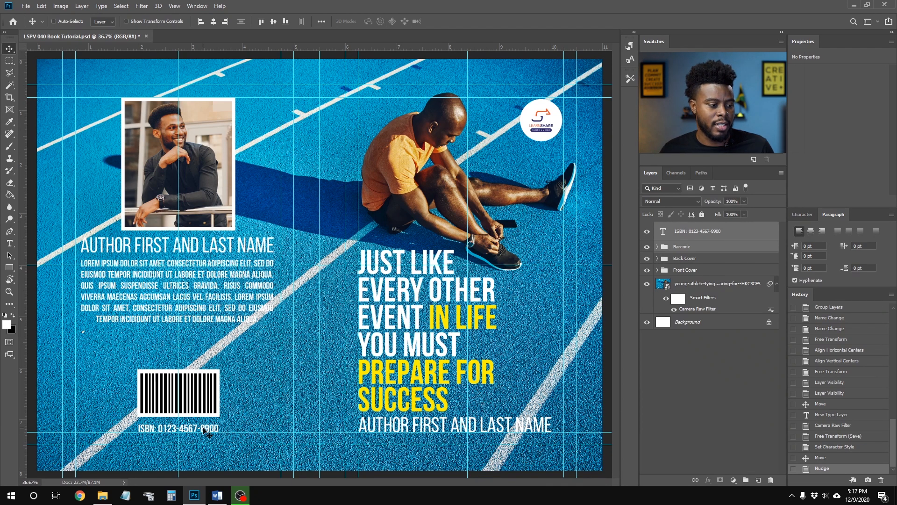
pyautogui.hotkey('ctrl', '-')
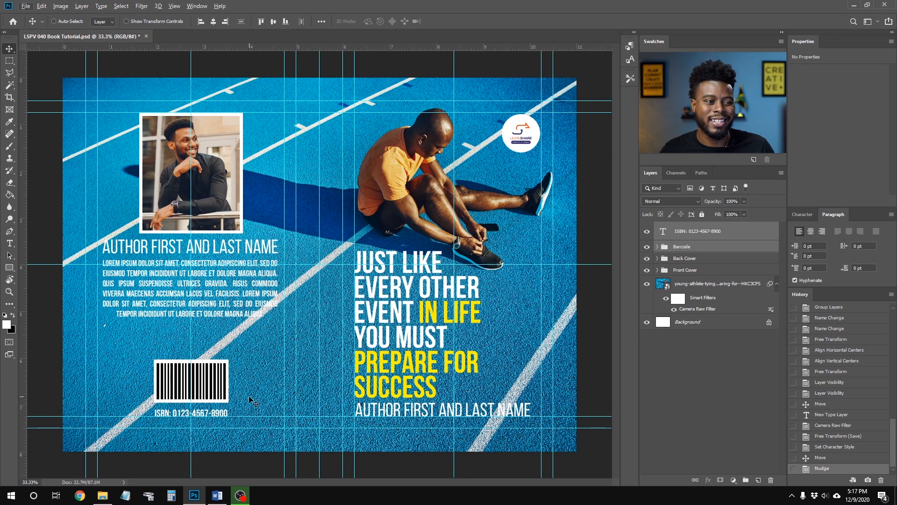
pyautogui.hotkey('ctrl', 's')
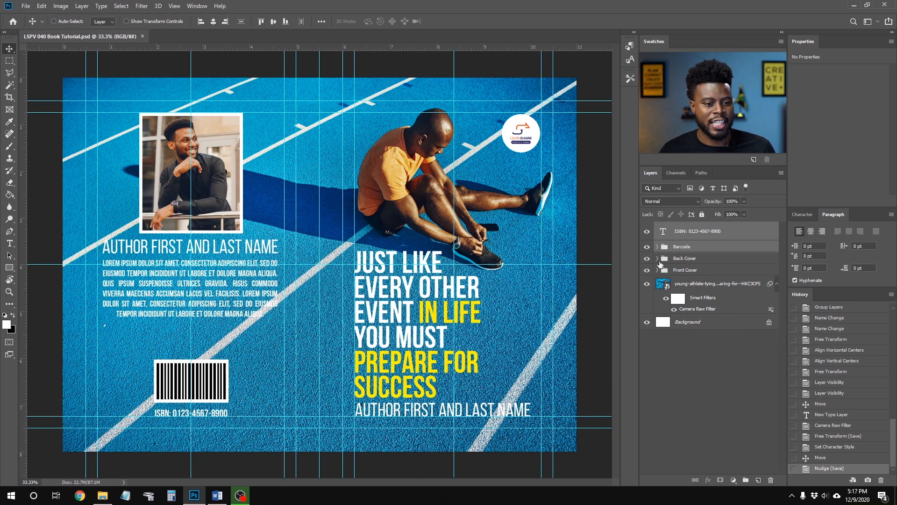
# - Place the ISBN text layer and Barcode group inside the Back Cover group, undoing any stray reorder, and expand that group
pyautogui.moveTo(663, 259); pyautogui.dragTo(656, 231)
pyautogui.hotkey('ctrl', 'z')
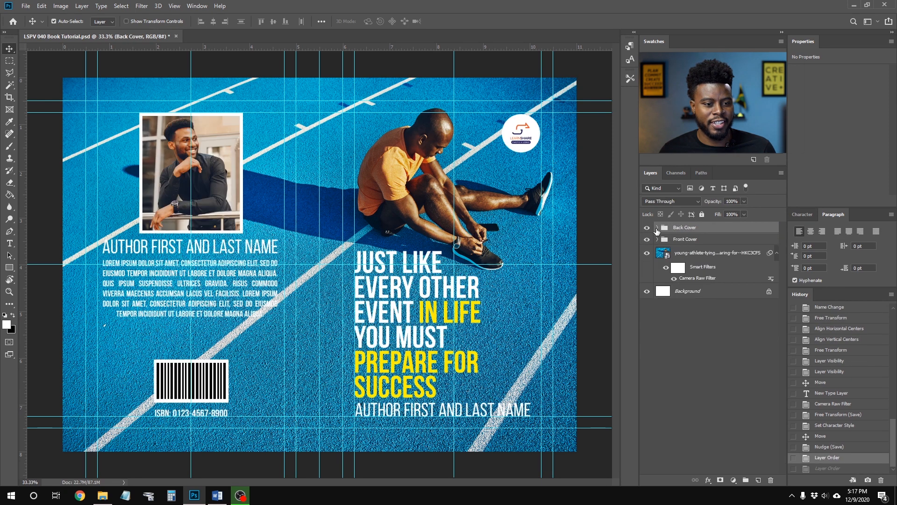
pyautogui.click(657, 228)
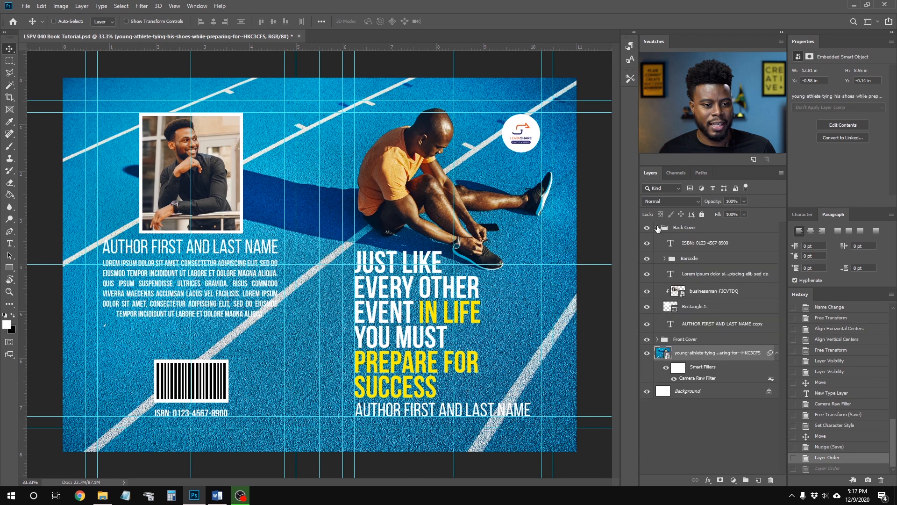
# - Apply a Camera Raw filter to the author portrait with Saturation at -100, turning it black and white
pyautogui.click(706, 292)
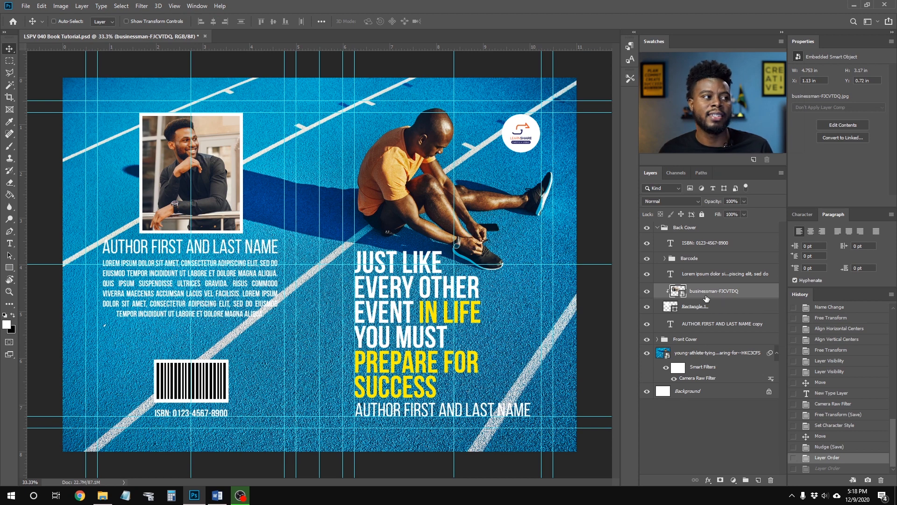
pyautogui.click(141, 6)
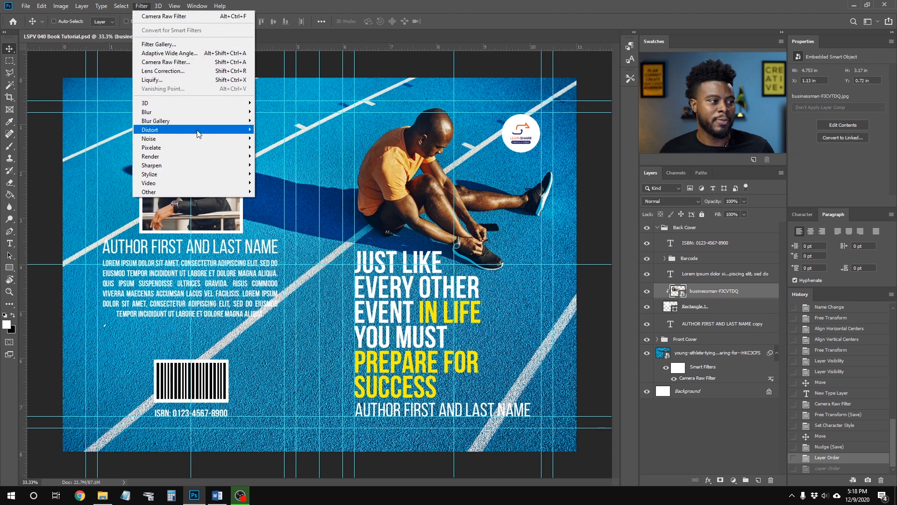
pyautogui.click(193, 62)
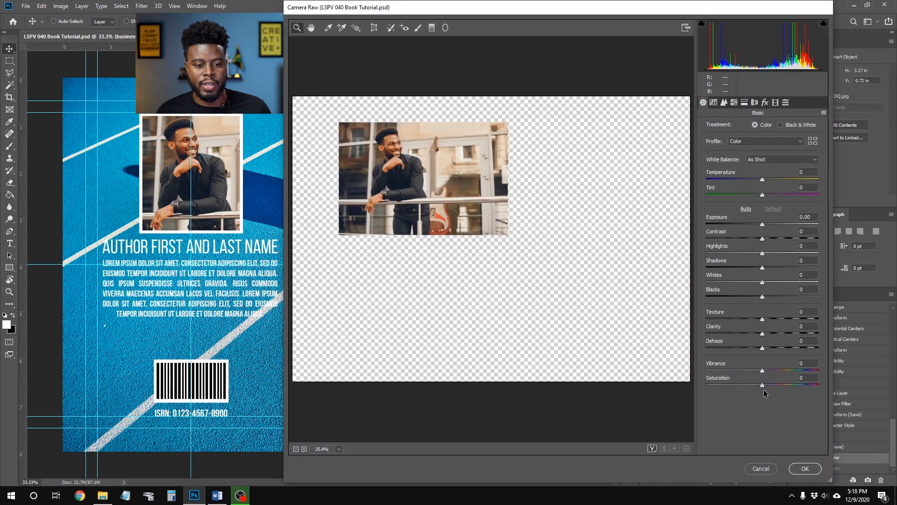
pyautogui.moveTo(762, 385); pyautogui.dragTo(699, 377)
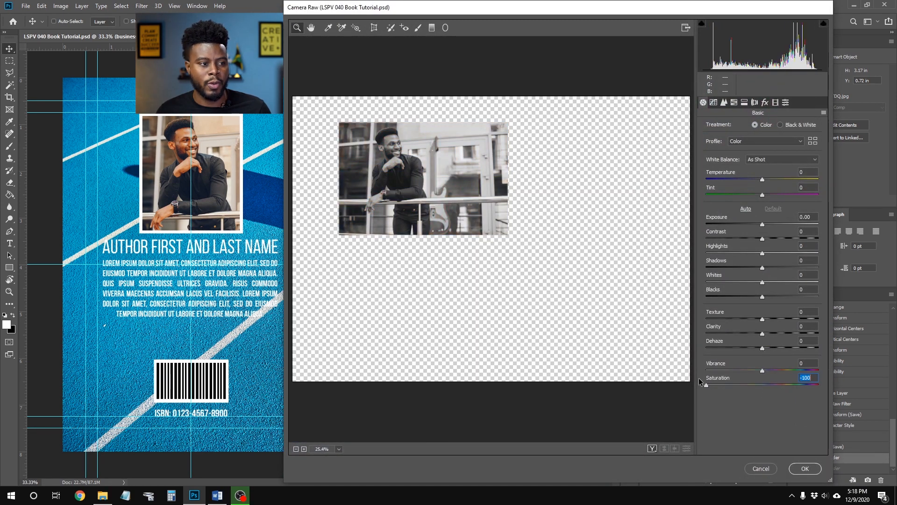
pyautogui.click(316, 166)
pyautogui.click(438, 105)
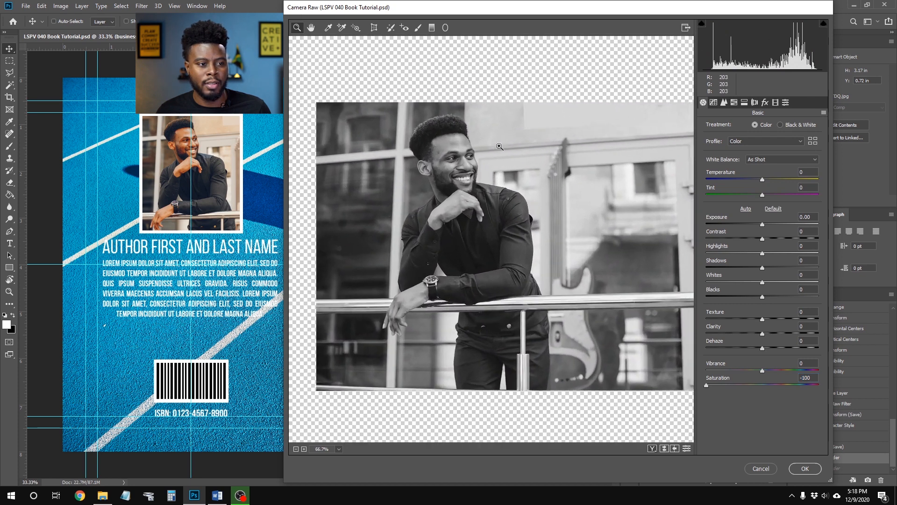
pyautogui.moveTo(709, 383); pyautogui.dragTo(760, 384)
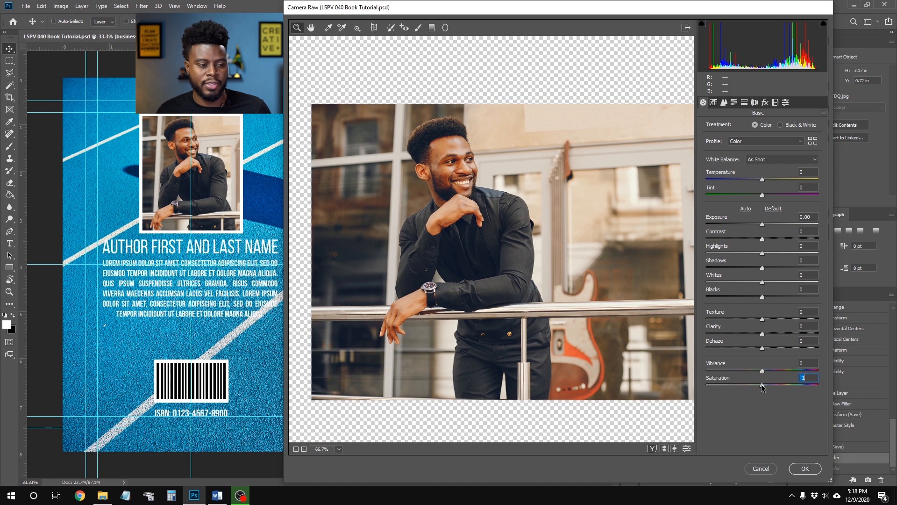
pyautogui.moveTo(762, 385); pyautogui.dragTo(678, 384)
pyautogui.click(812, 468)
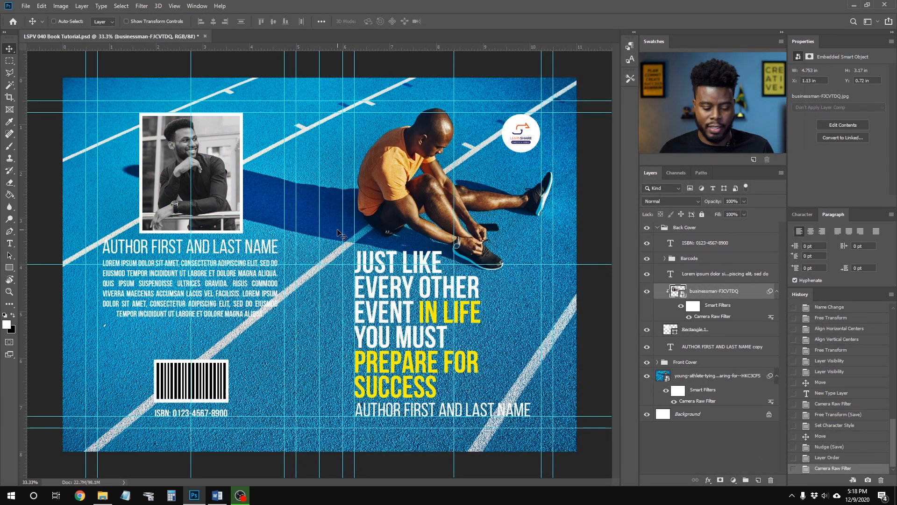
# - Hide the guides to review the clean cover, save the document, and show the guides again
pyautogui.hotkey('ctrl', ';')
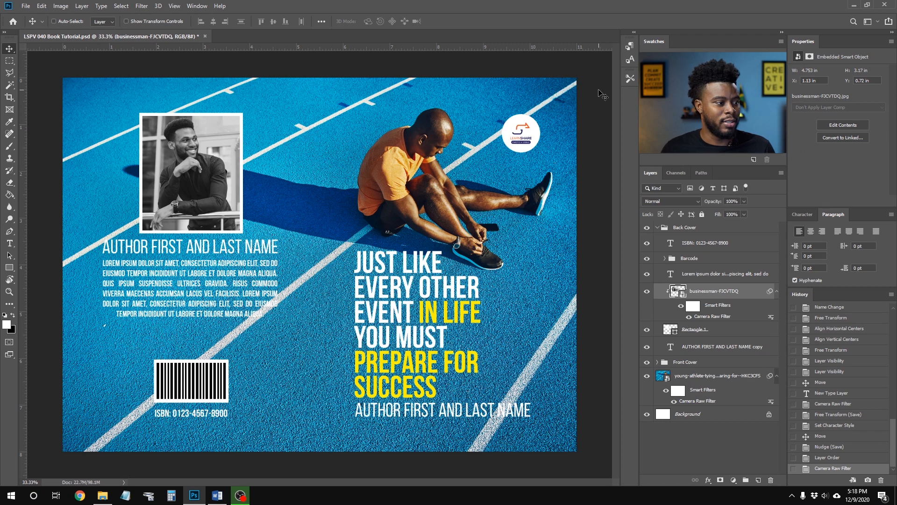
pyautogui.hotkey('ctrl', 's')
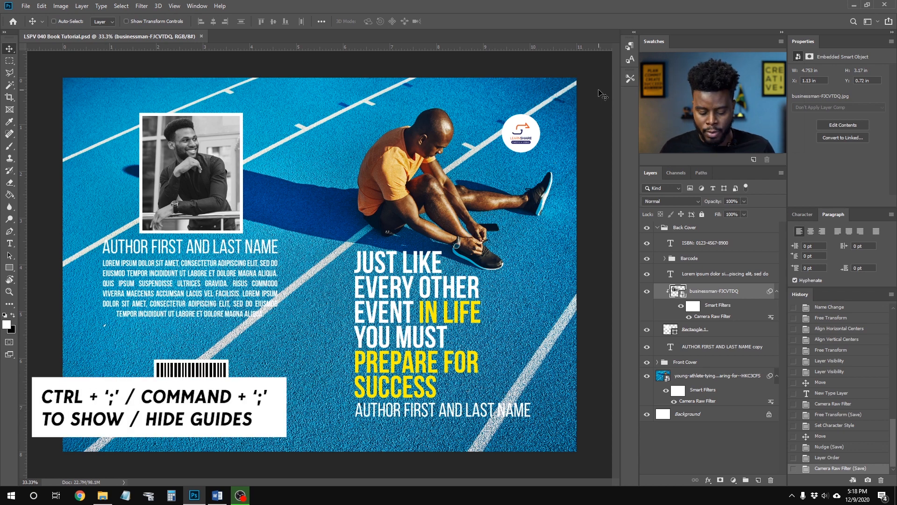
pyautogui.hotkey('ctrl', ';')
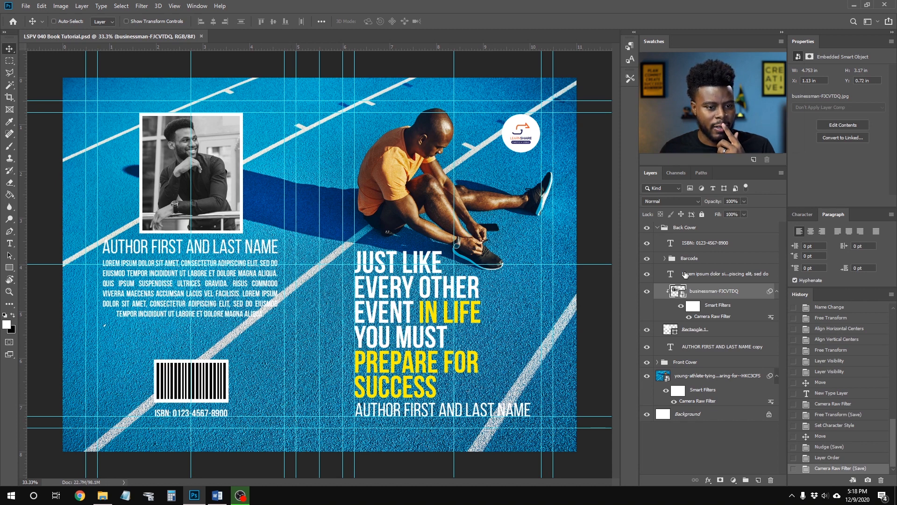
# - Recolor the back-cover author name text to the title's yellow, #fff200, by sampling it from "IN LIFE"
pyautogui.click(699, 348)
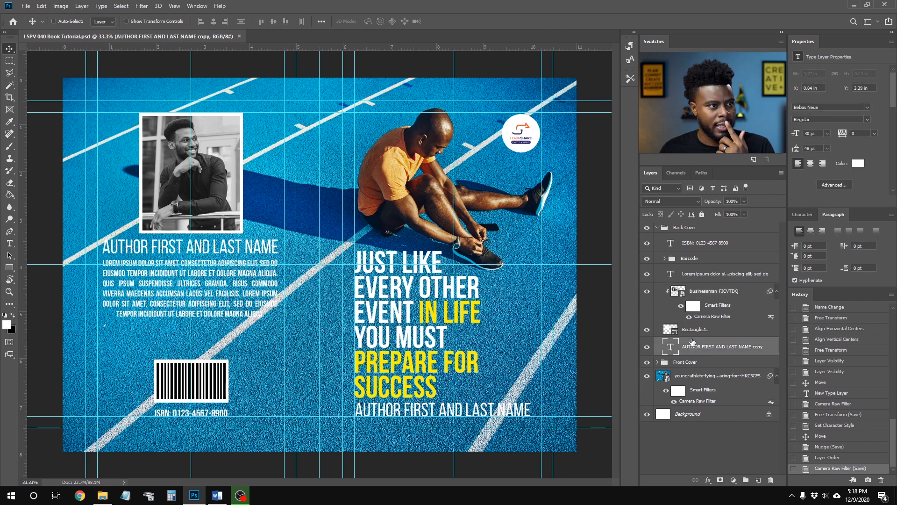
pyautogui.click(861, 164)
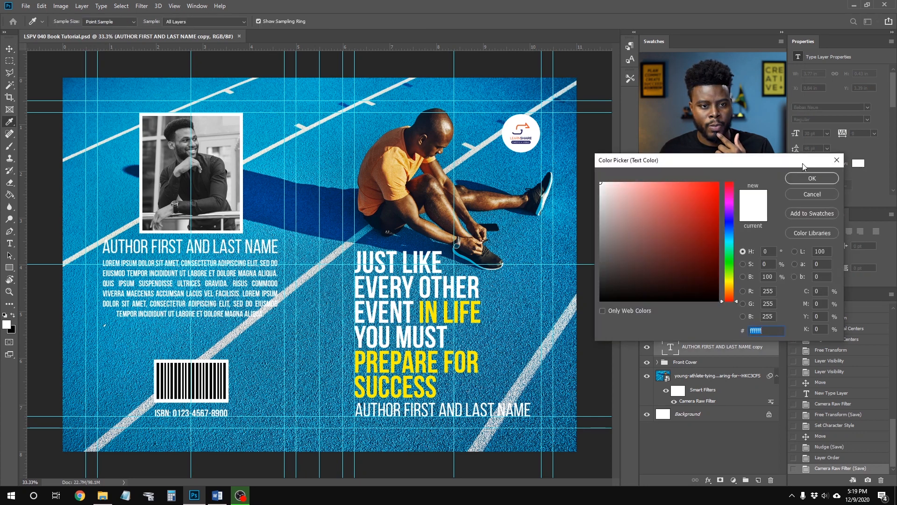
pyautogui.click(430, 305)
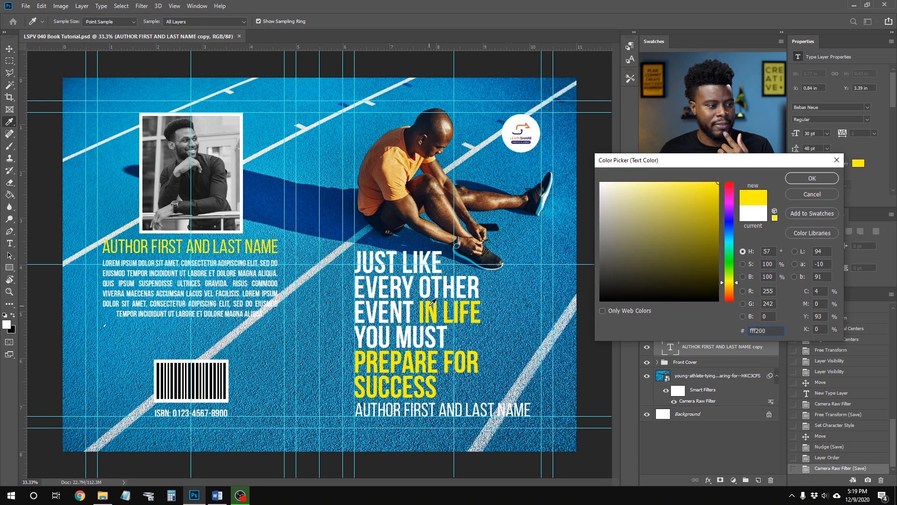
pyautogui.click(812, 179)
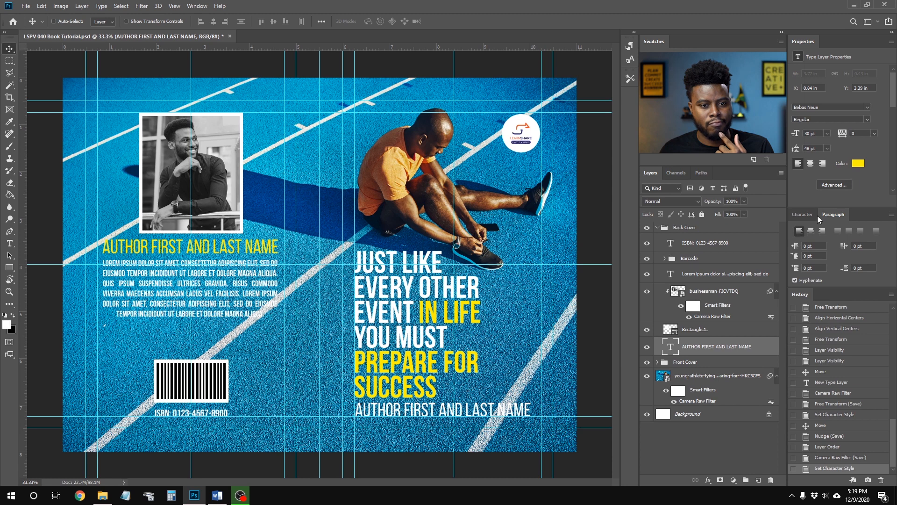
# - Set the back-cover author name to the Bold weight of Bebas Neue and save the document
pyautogui.click(802, 215)
pyautogui.click(883, 234)
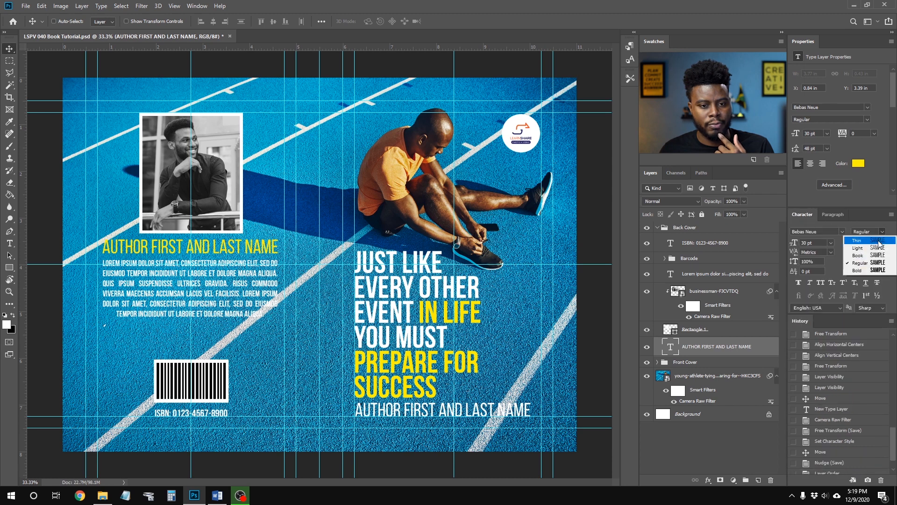
pyautogui.click(878, 269)
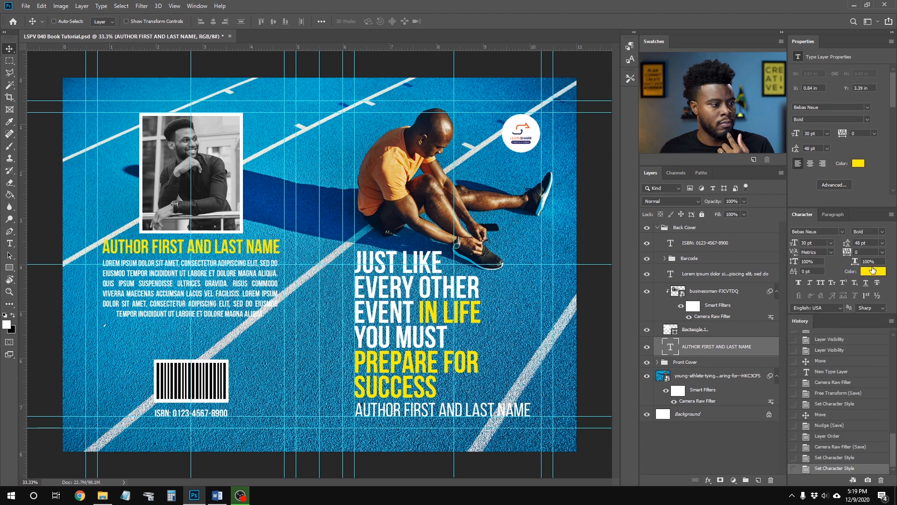
pyautogui.hotkey('ctrl', 's')
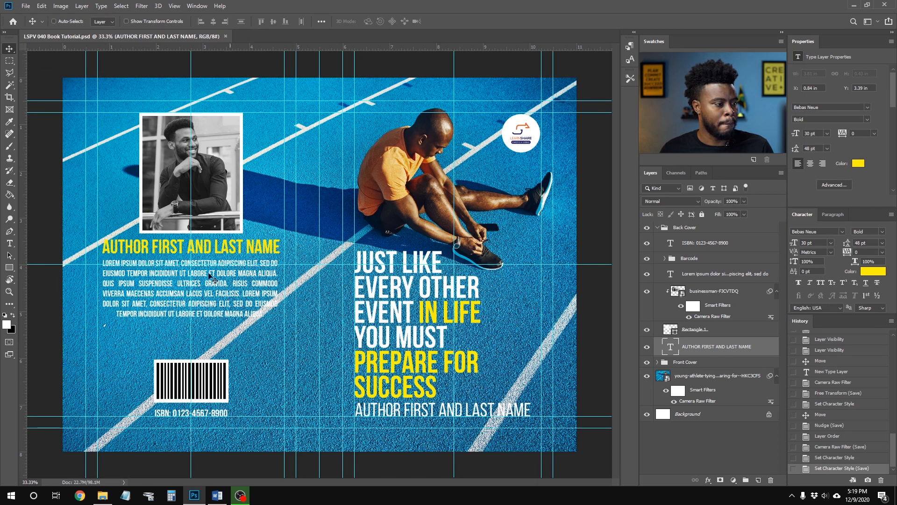
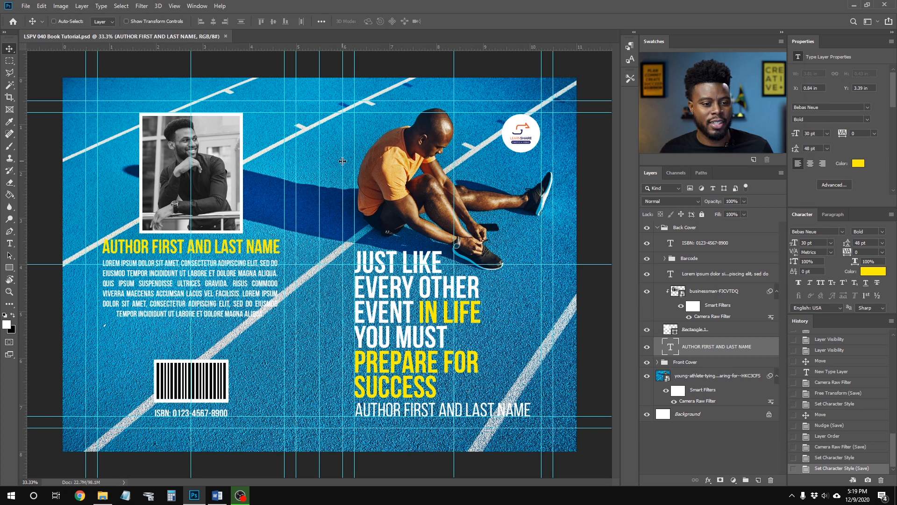
# - Group the author portrait with its frame rectangle and name the group "Author's Image"
pyautogui.click(689, 247)
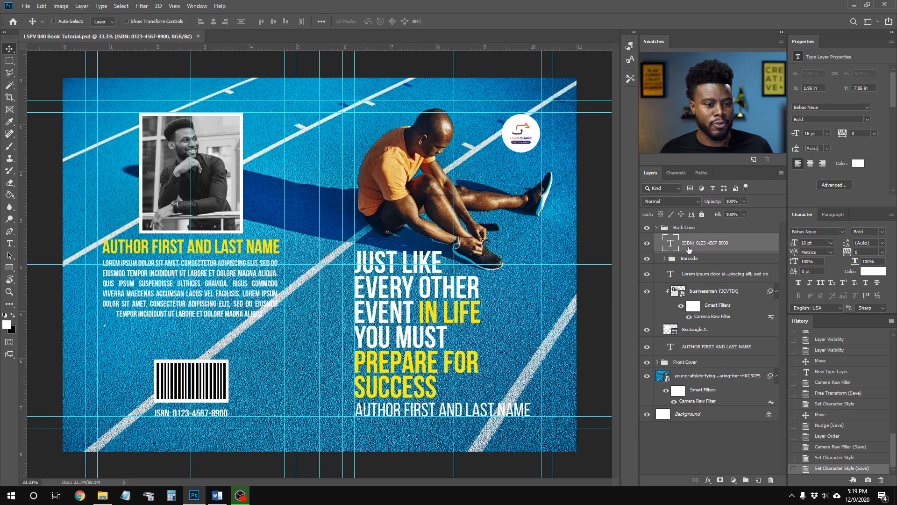
pyautogui.click(709, 293)
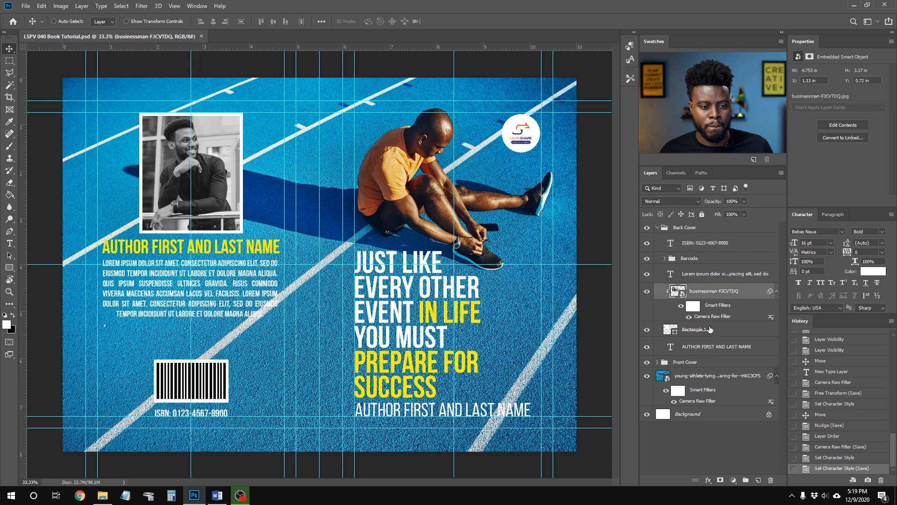
pyautogui.keyDown('shift'); pyautogui.click(710, 329); pyautogui.keyUp('shift')
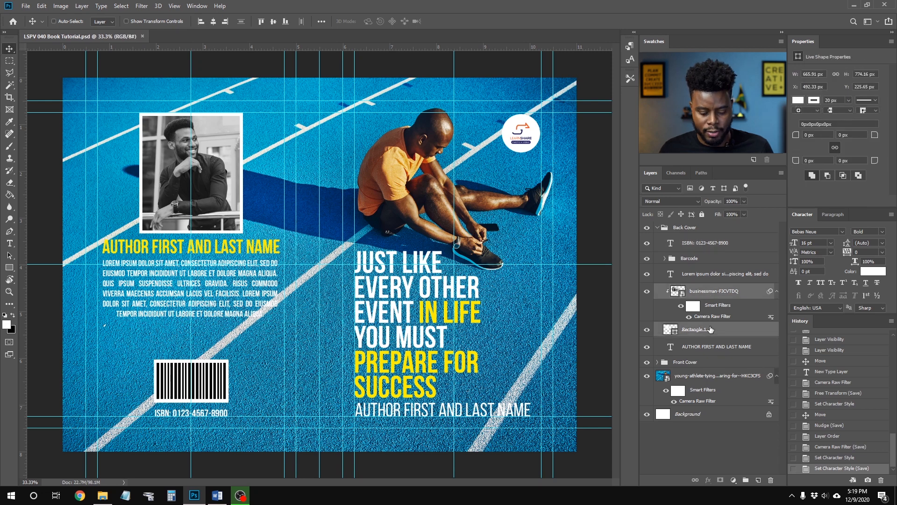
pyautogui.hotkey('ctrl', 'g')
pyautogui.doubleClick(689, 289)
pyautogui.write('Im')
pyautogui.press('BackSpace')
pyautogui.press('BackSpace')
pyautogui.write('A')
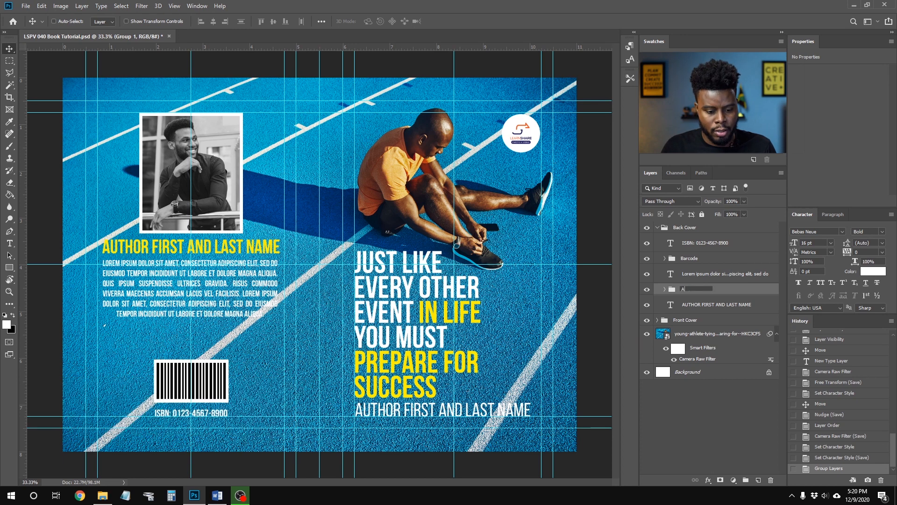
pyautogui.write("uthor's Image")
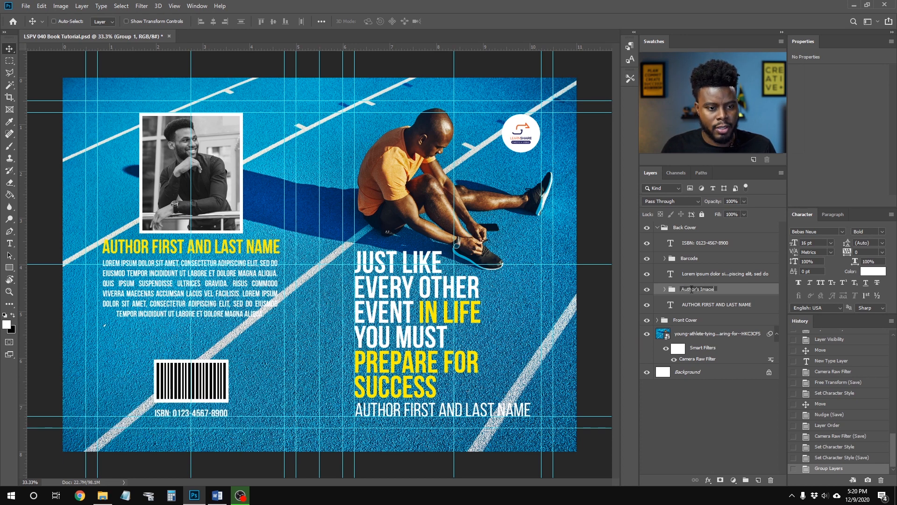
pyautogui.press('Return')
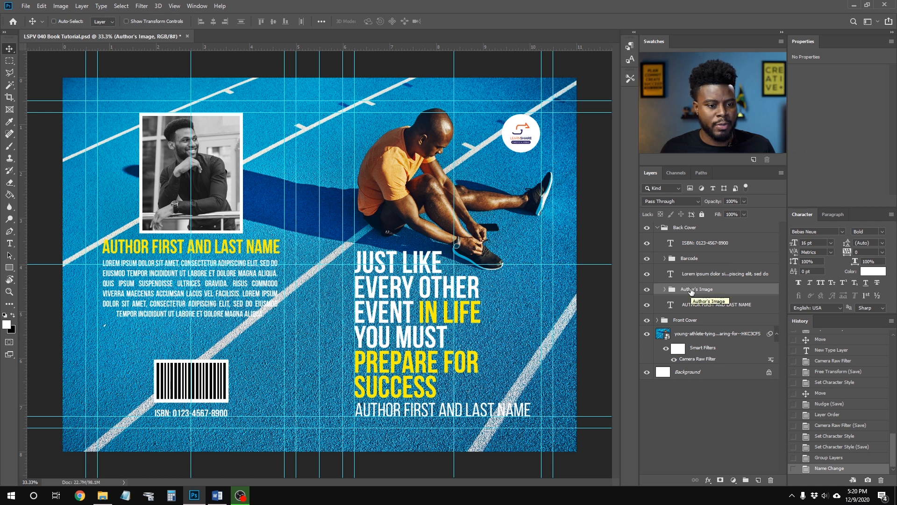
# - Nudge the Author's Image group, author name and lorem ipsum paragraph together lower on the back cover
pyautogui.keyDown('ctrl'); pyautogui.click(732, 306); pyautogui.keyUp('ctrl')
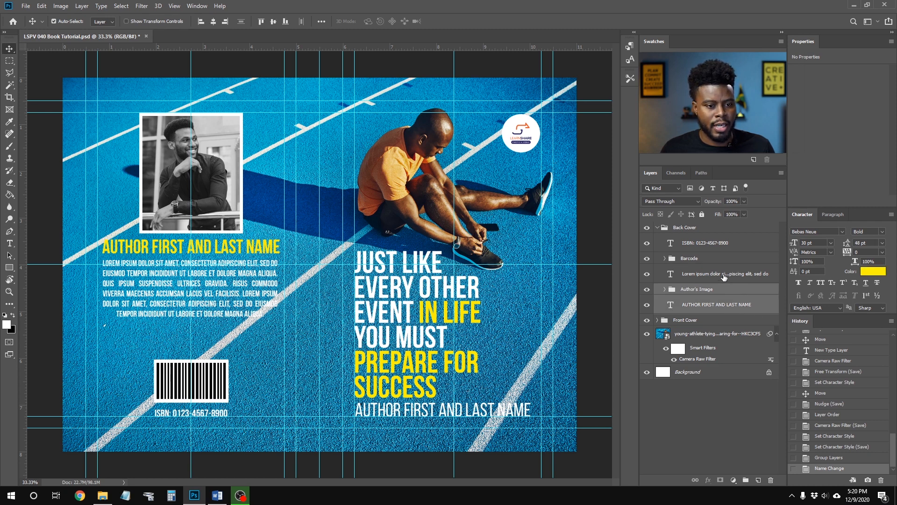
pyautogui.keyDown('ctrl'); pyautogui.click(723, 275); pyautogui.keyUp('ctrl')
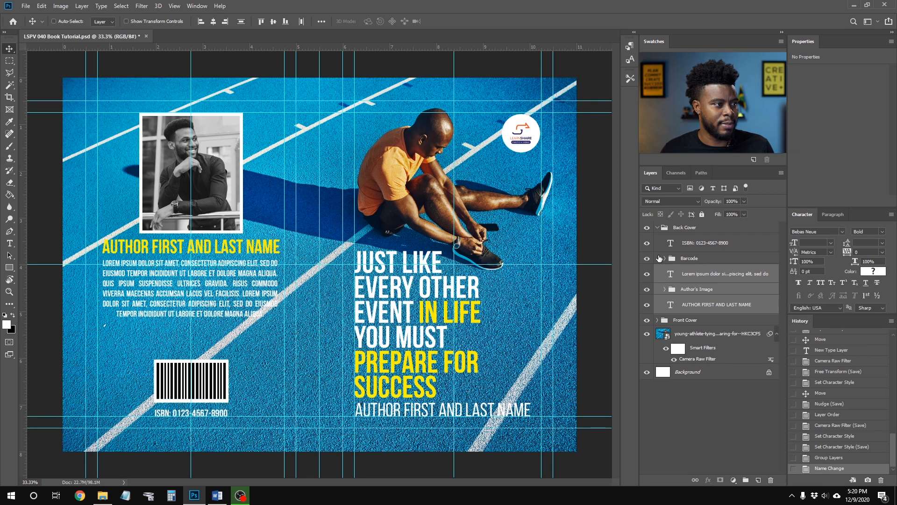
pyautogui.hotkey('shift', 'Down')
pyautogui.hotkey('shift', 'Down')
pyautogui.hotkey('shift', 'Down')
pyautogui.hotkey('shift', 'Down')
pyautogui.hotkey('shift', 'Down')
pyautogui.hotkey('shift', 'Down')
pyautogui.hotkey('shift', 'Down')
pyautogui.hotkey('shift', 'Down')
pyautogui.hotkey('shift', 'Down')
pyautogui.hotkey('shift', 'Down')
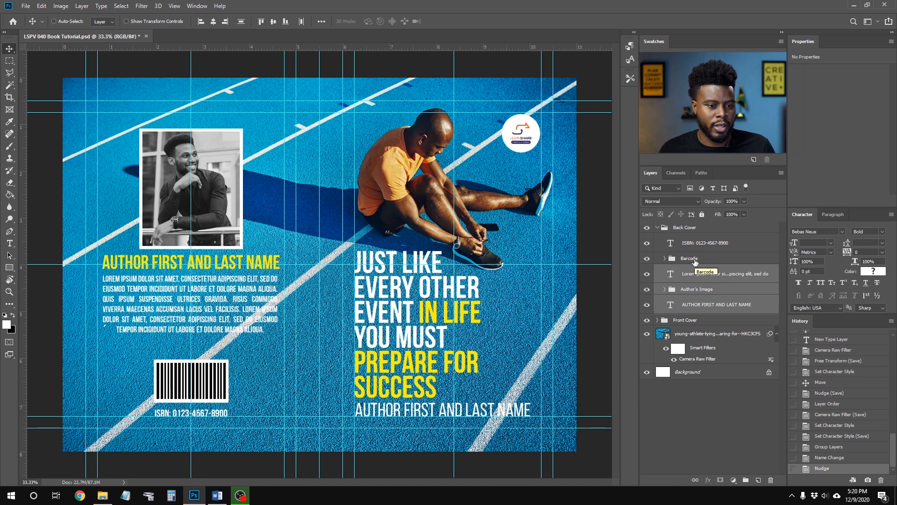
# - Nudge the Barcode group and ISBN text together upward, closer to the author paragraph
pyautogui.click(695, 260)
pyautogui.click(711, 245)
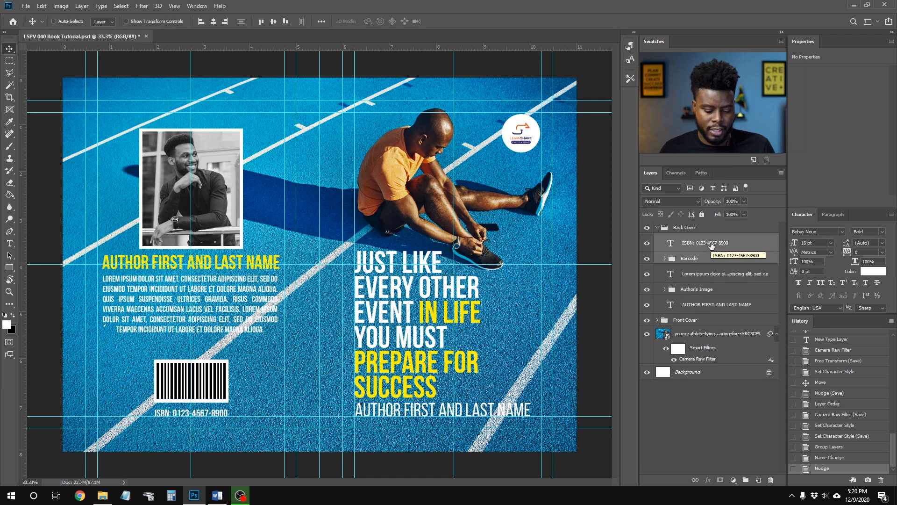
pyautogui.hotkey('shift', 'Up')
pyautogui.hotkey('shift', 'Up')
pyautogui.hotkey('shift', 'Up')
pyautogui.hotkey('shift', 'Up')
pyautogui.hotkey('shift', 'Up')
pyautogui.hotkey('shift', 'Up')
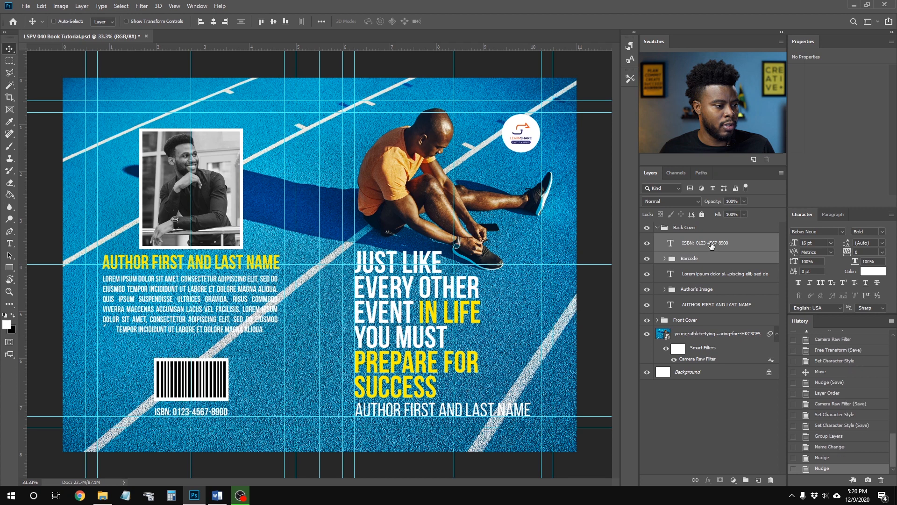
pyautogui.hotkey('shift', 'Up')
pyautogui.hotkey('shift', 'Up')
pyautogui.hotkey('shift', 'Up')
pyautogui.hotkey('shift', 'Up')
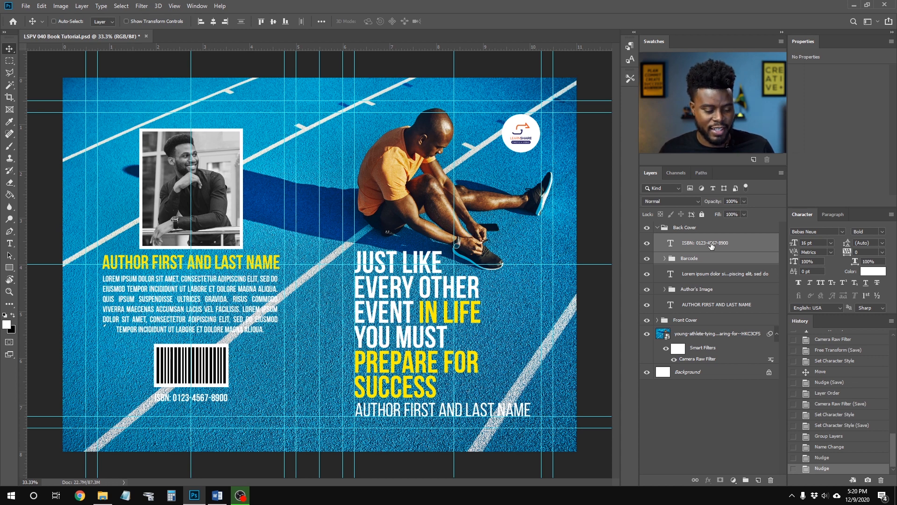
# - Collapse the Back Cover group and save the document
pyautogui.click(676, 227)
pyautogui.click(658, 228)
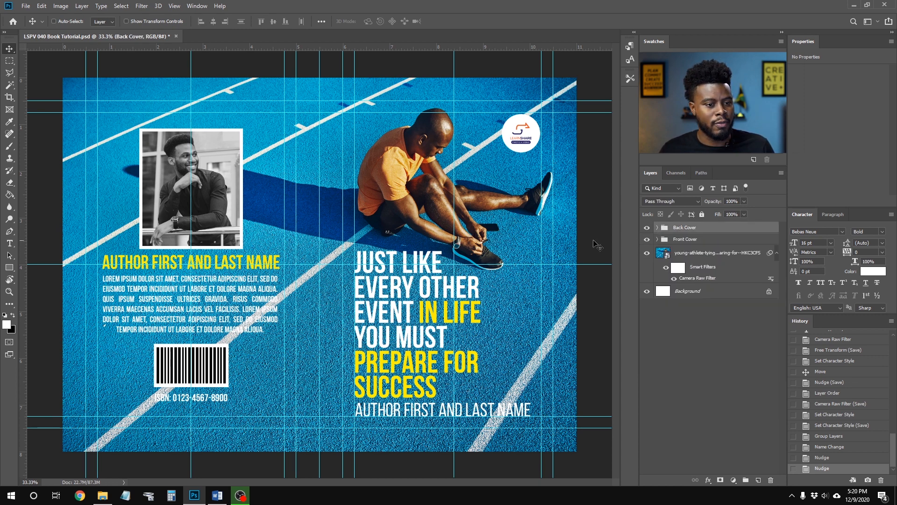
pyautogui.press('ctrl')
pyautogui.hotkey('ctrl', 's')
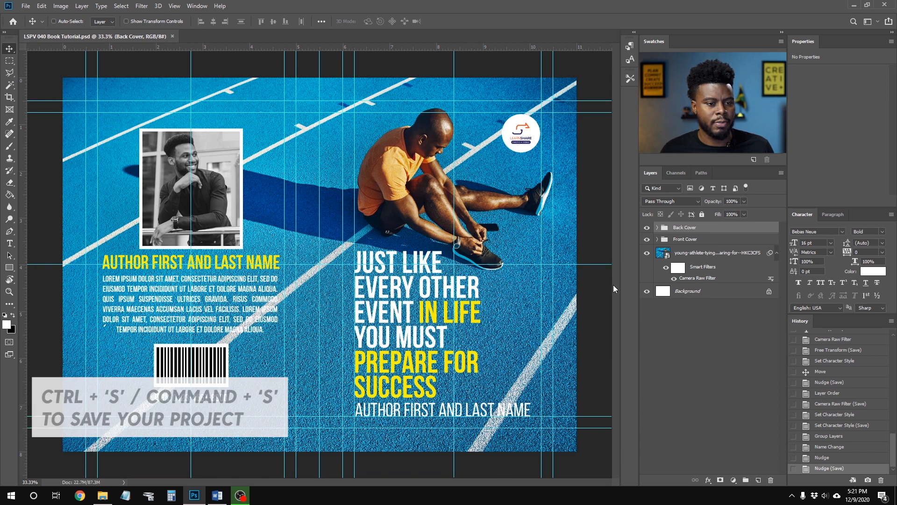
# - Expand the Back Cover group and nudge only the ISBN text slightly lower beneath the barcode
pyautogui.click(658, 228)
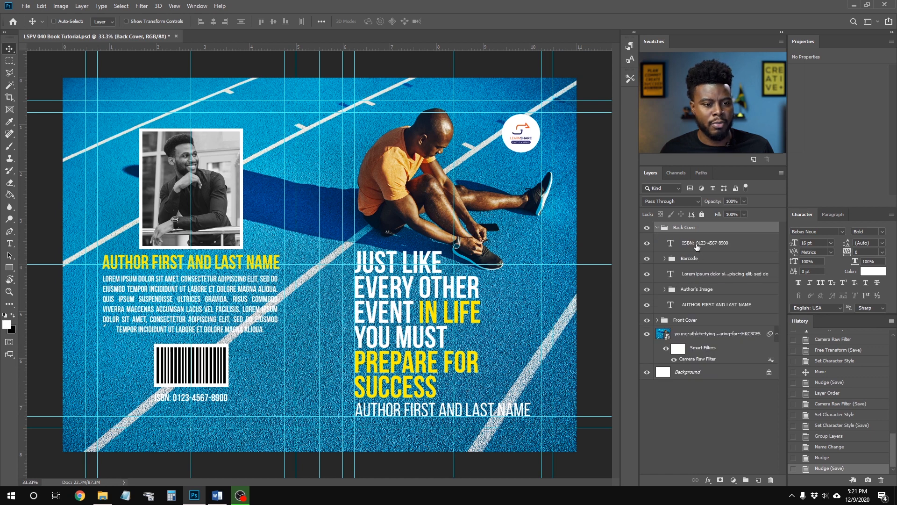
pyautogui.click(697, 246)
pyautogui.keyDown('shift'); pyautogui.click(696, 261); pyautogui.keyUp('shift')
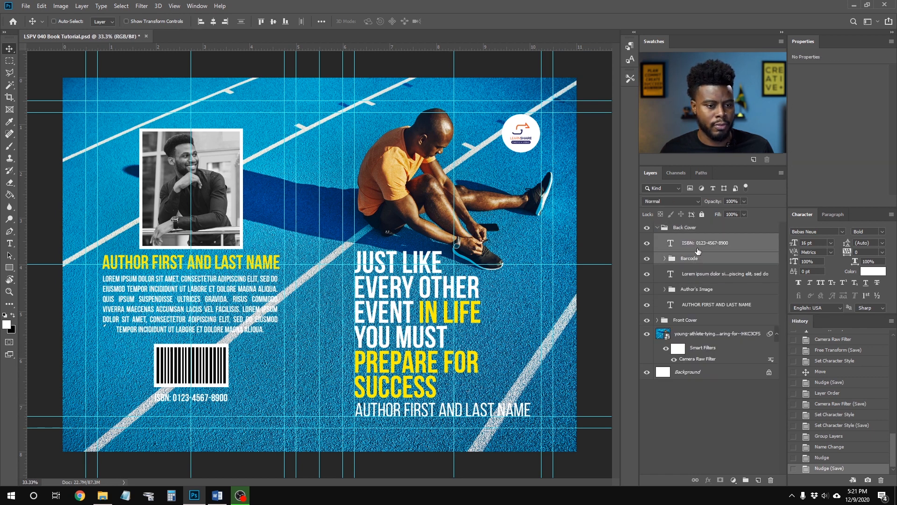
pyautogui.click(696, 249)
pyautogui.hotkey('shift', 'Down')
pyautogui.hotkey('shift', 'Down')
pyautogui.hotkey('shift', 'Down')
pyautogui.hotkey('shift', 'Down')
pyautogui.hotkey('shift', 'Down')
pyautogui.hotkey('shift', 'Down')
pyautogui.hotkey('shift', 'Down')
pyautogui.hotkey('shift', 'Down')
pyautogui.hotkey('shift', 'Down')
pyautogui.hotkey('shift', 'Down')
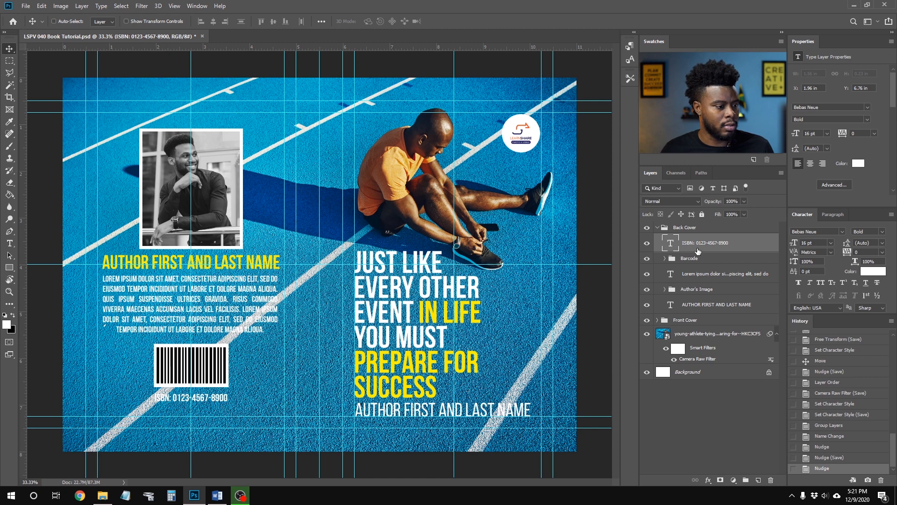
# - Try nudging the ISBN text, alone and together with the Barcode group, and undo the nudges
pyautogui.hotkey('shift', 'Up')
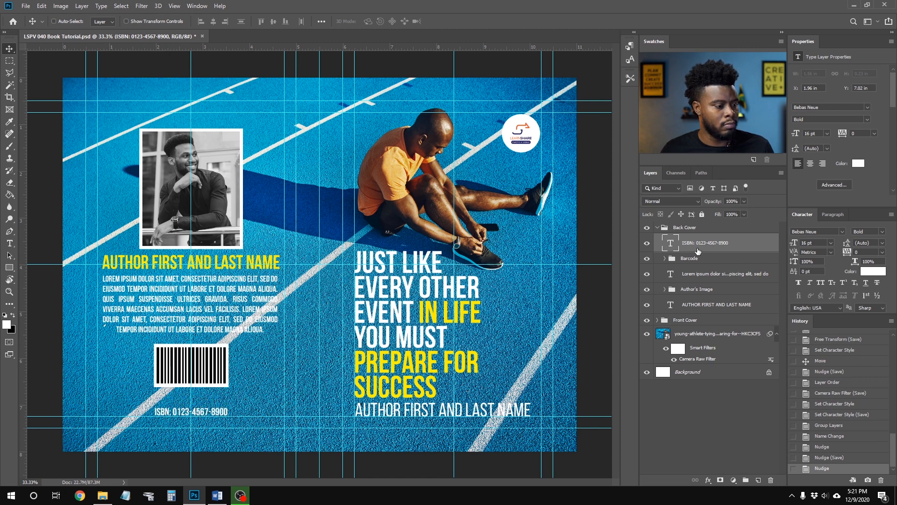
pyautogui.hotkey('ctrl', 'z')
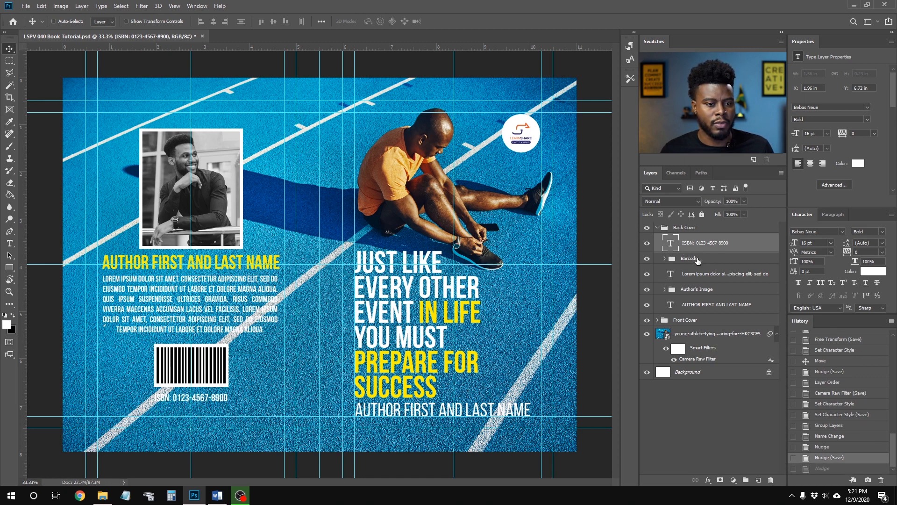
pyautogui.keyDown('shift'); pyautogui.click(698, 259); pyautogui.keyUp('shift')
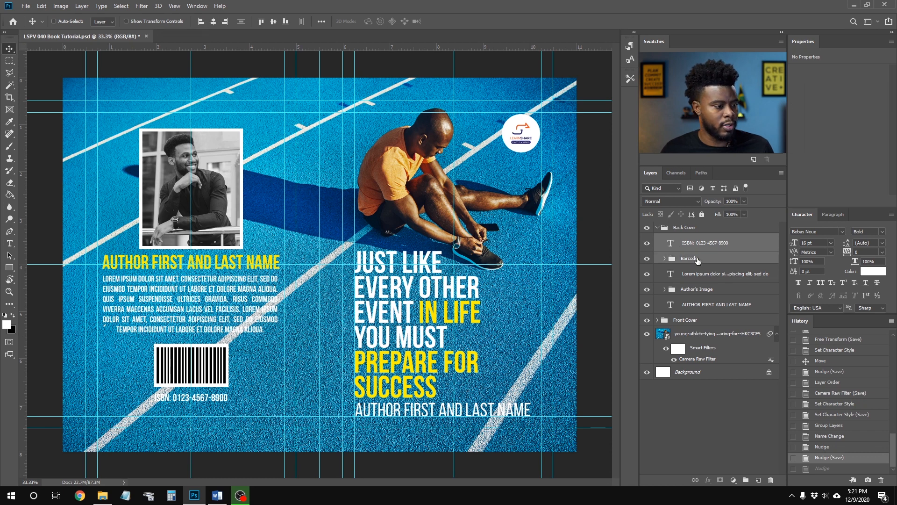
pyautogui.hotkey('shift', 'Down')
pyautogui.hotkey('shift', 'Down')
pyautogui.hotkey('shift', 'Down')
pyautogui.hotkey('ctrl', 'z')
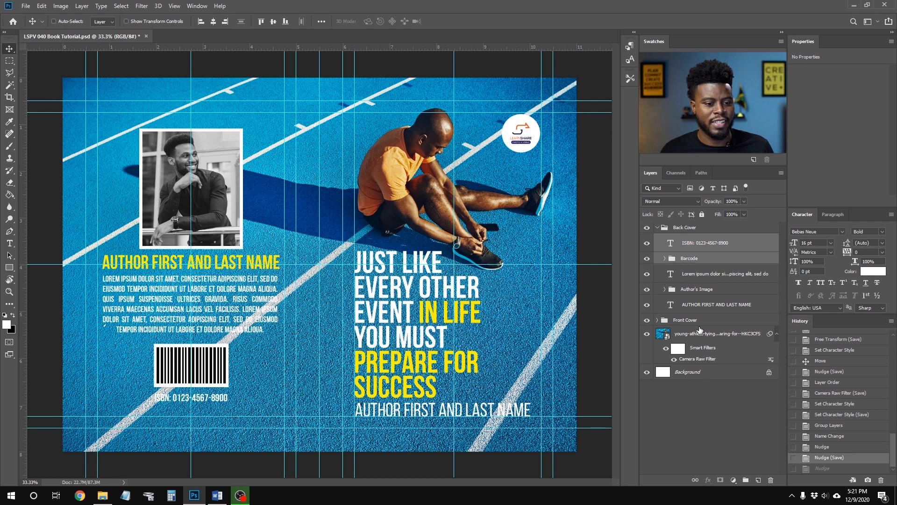
# - Set the Exposure in the background athlete photo's Camera Raw filter to -1.35
pyautogui.click(706, 355)
pyautogui.click(706, 334)
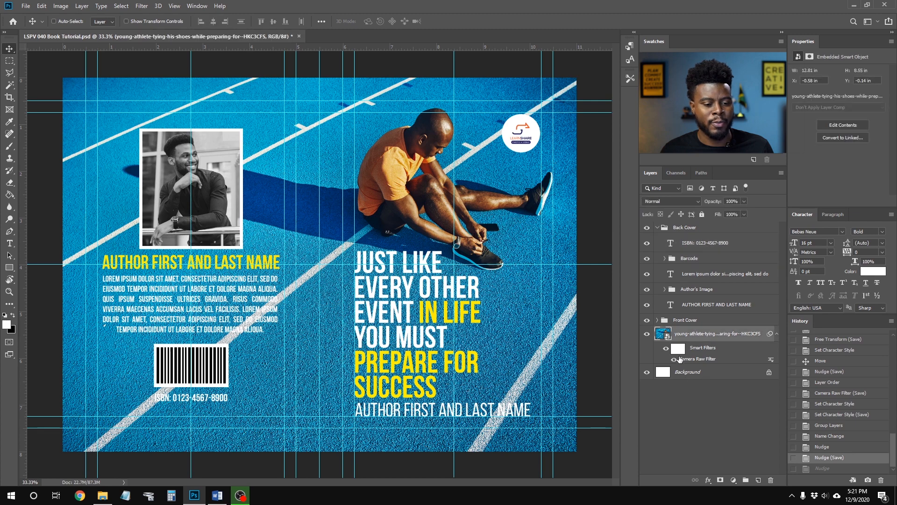
pyautogui.click(647, 333)
pyautogui.click(646, 334)
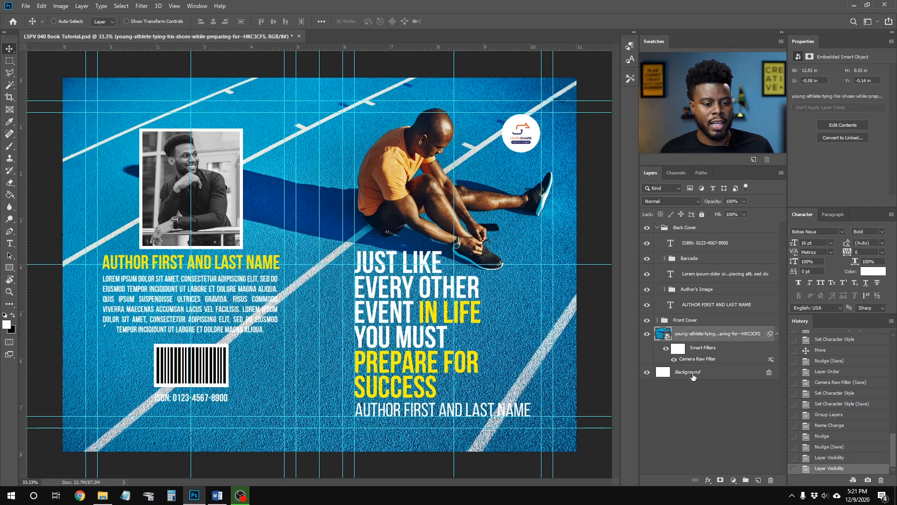
pyautogui.doubleClick(699, 359)
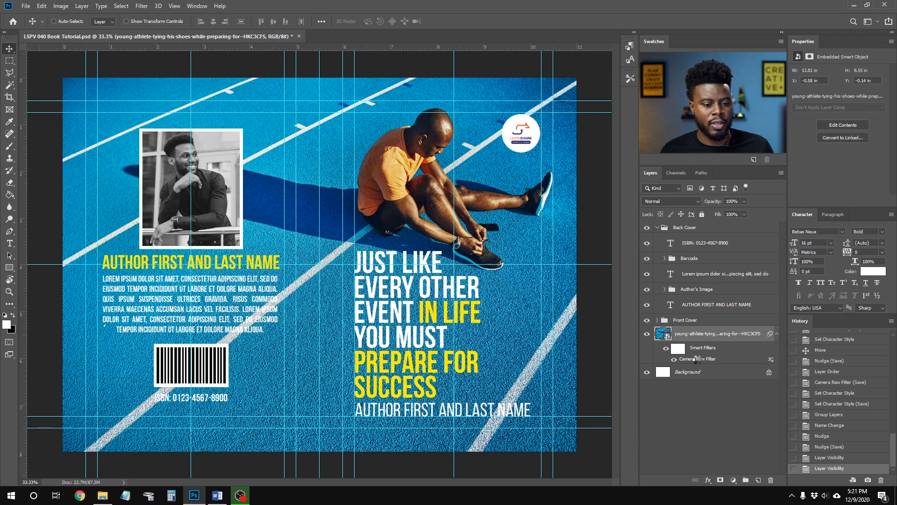
pyautogui.moveTo(754, 225); pyautogui.dragTo(750, 225)
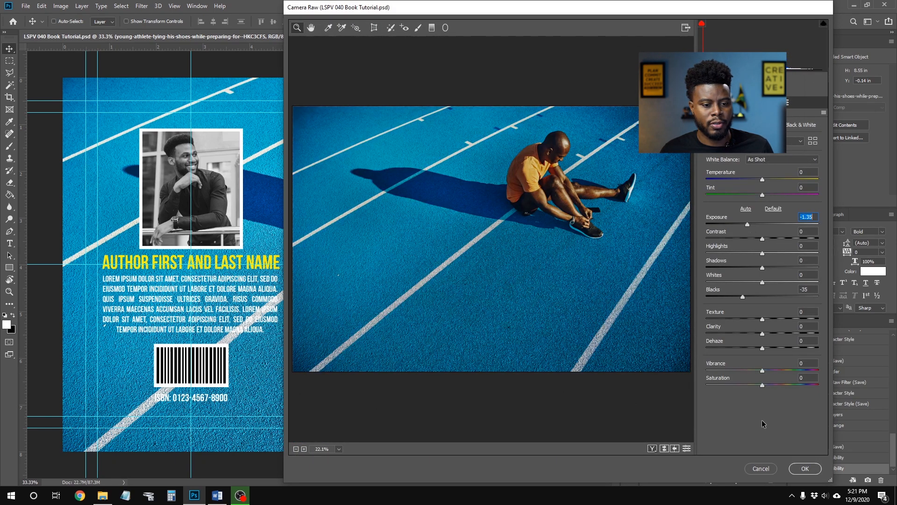
pyautogui.click(805, 468)
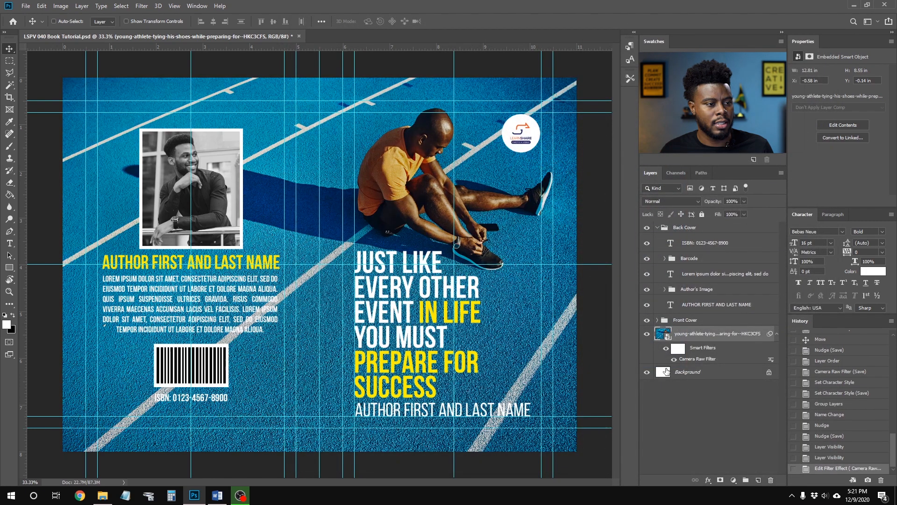
# - Save the document and preview the cover briefly with the guides hidden
pyautogui.hotkey('ctrl', 's')
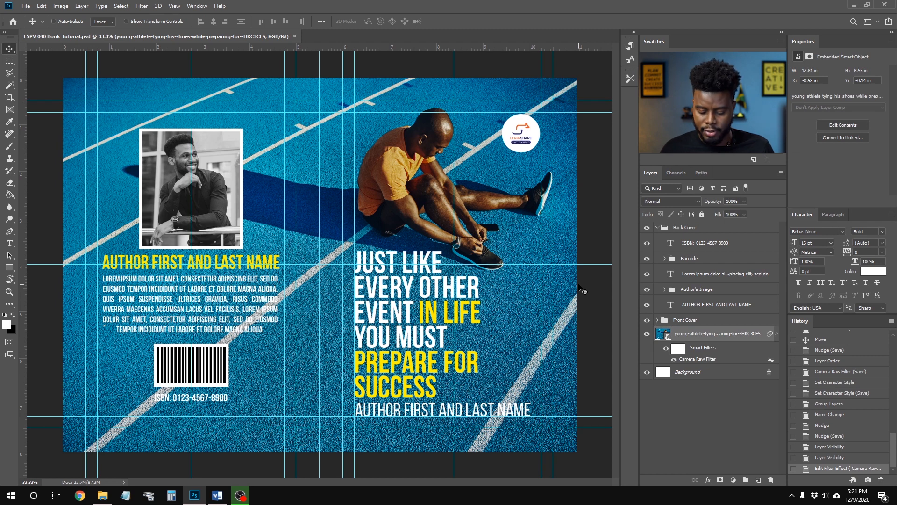
pyautogui.hotkey('ctrl', ';')
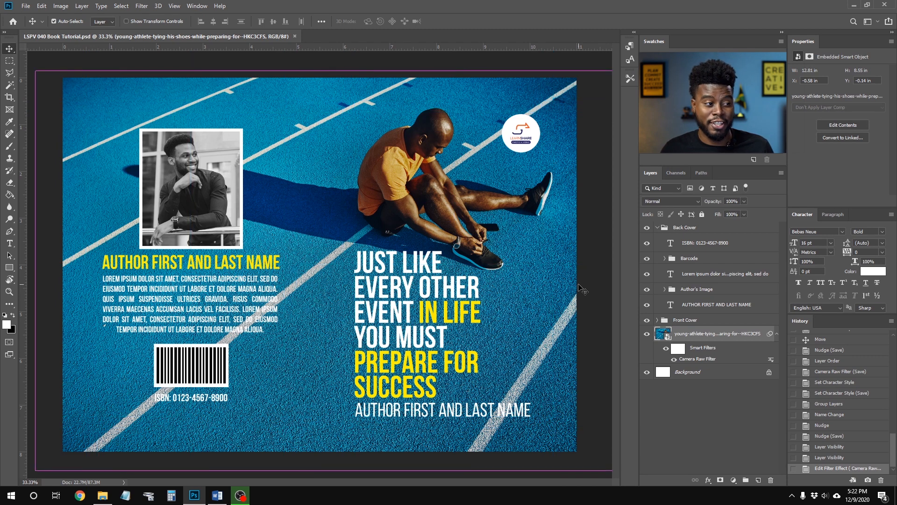
pyautogui.hotkey('ctrl', ';')
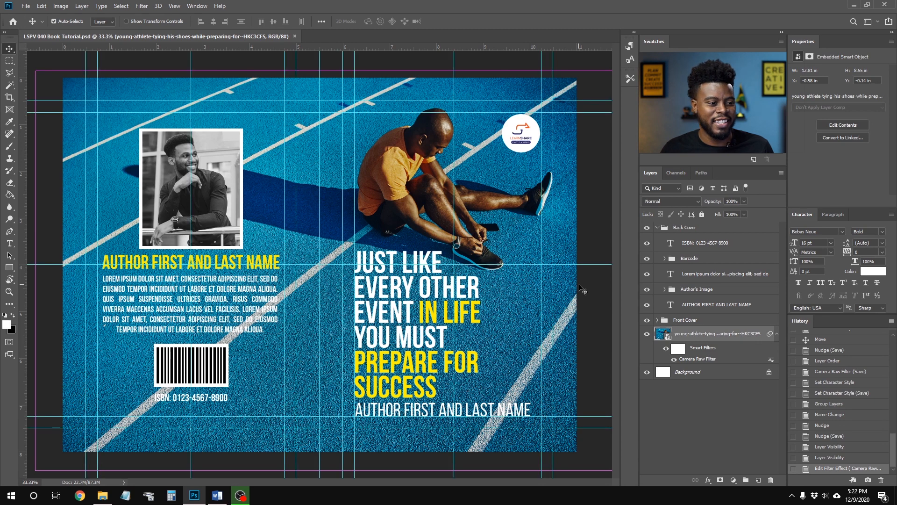
# - Duplicate the front-cover title text layer and place the copy above the Front Cover group
pyautogui.click(657, 228)
pyautogui.scroll(1, 315, 289)
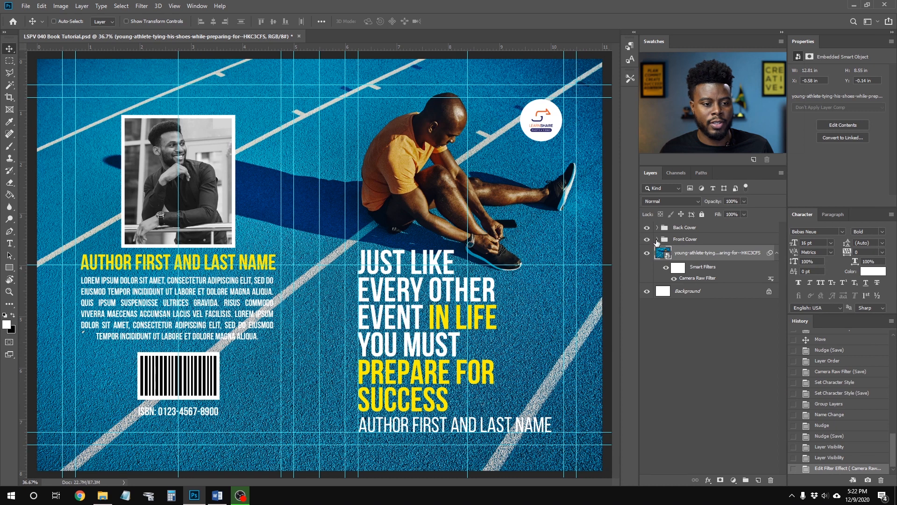
pyautogui.click(658, 239)
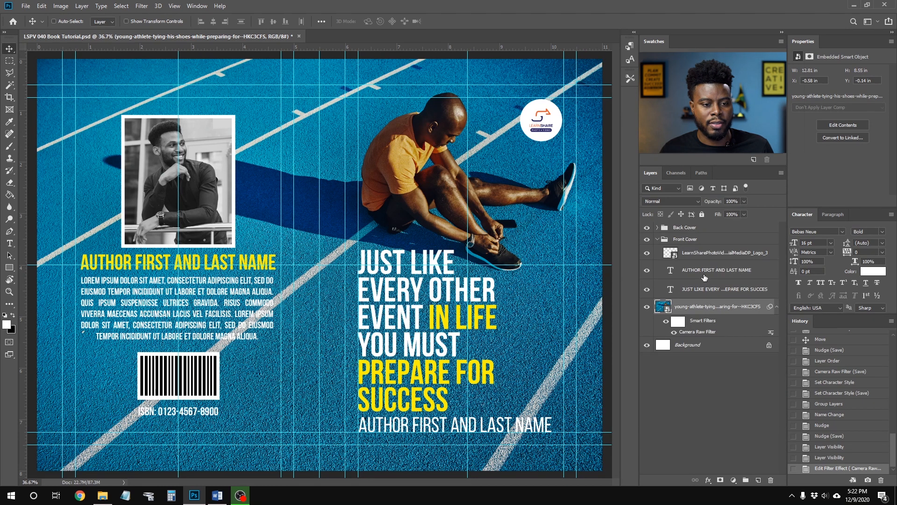
pyautogui.click(707, 294)
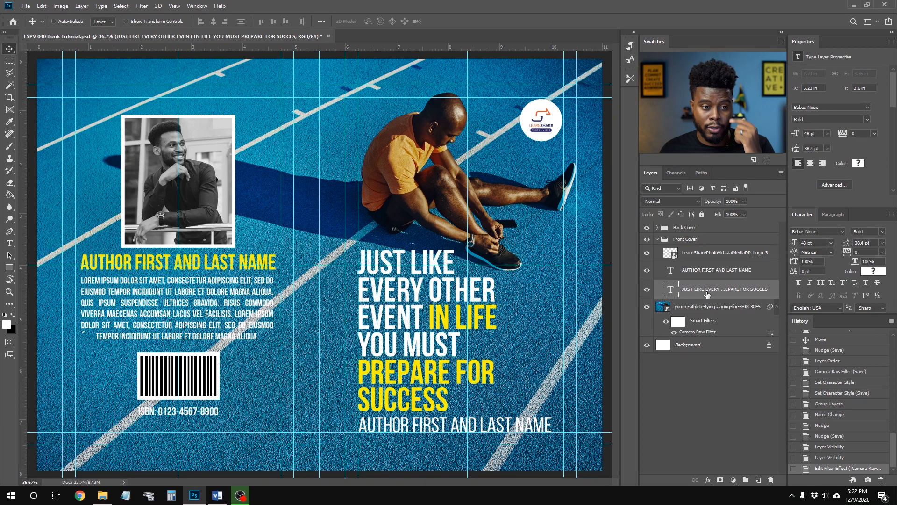
pyautogui.press('ctrl')
pyautogui.hotkey('ctrl', 'j')
pyautogui.moveTo(702, 288); pyautogui.dragTo(700, 234)
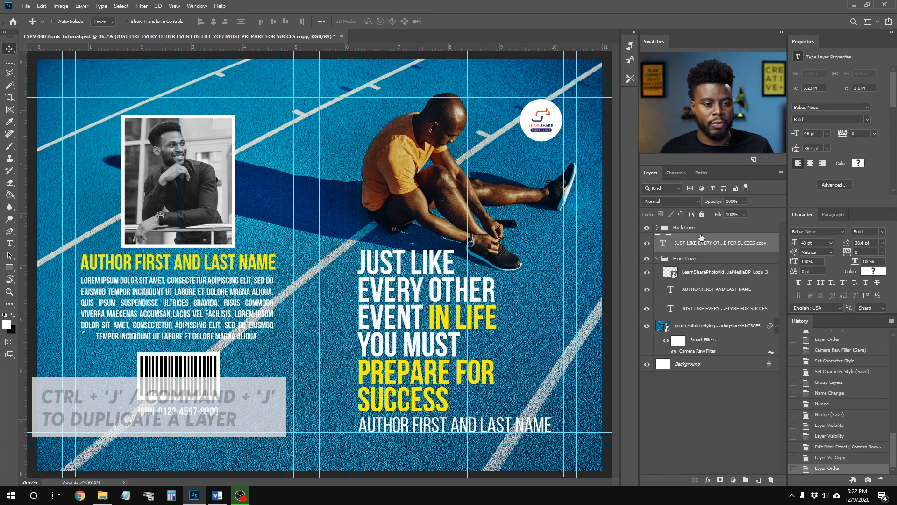
# - Duplicate the front-cover author name above the Front Cover group and move both text copies up toward the spine
pyautogui.click(710, 295)
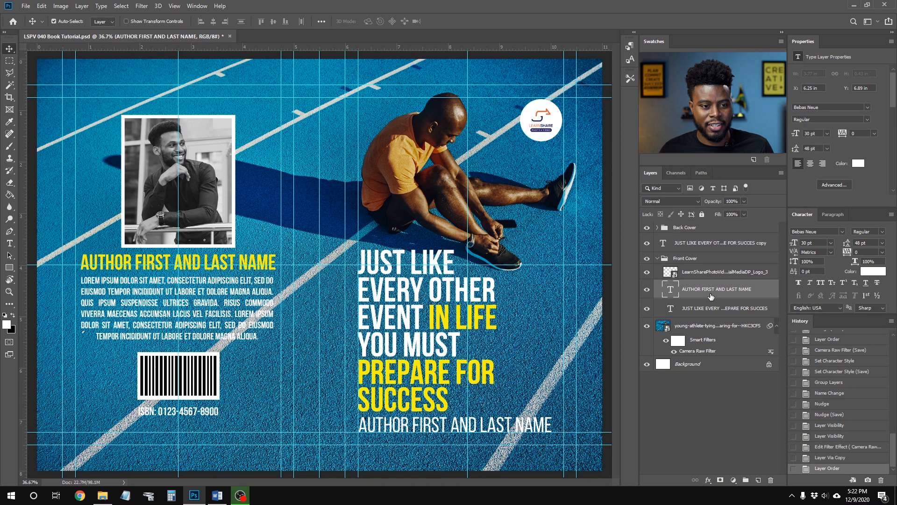
pyautogui.hotkey('ctrl', 'j')
pyautogui.moveTo(704, 295); pyautogui.dragTo(699, 255)
pyautogui.keyDown('shift'); pyautogui.click(715, 242); pyautogui.keyUp('shift')
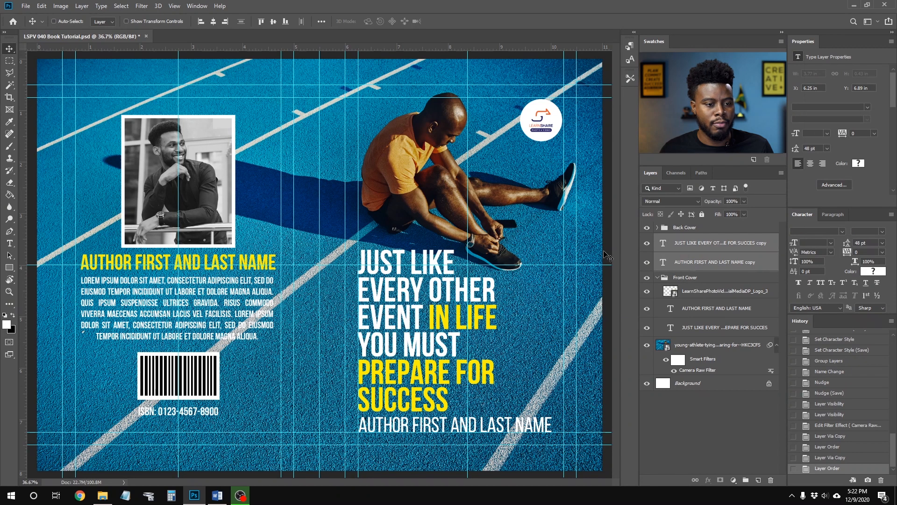
pyautogui.moveTo(449, 316); pyautogui.dragTo(336, 188)
# - Remove the first two line breaks in the title copy so JUST LIKE EVERY OTHER EVENT IN LIFE forms one line
pyautogui.press('t')
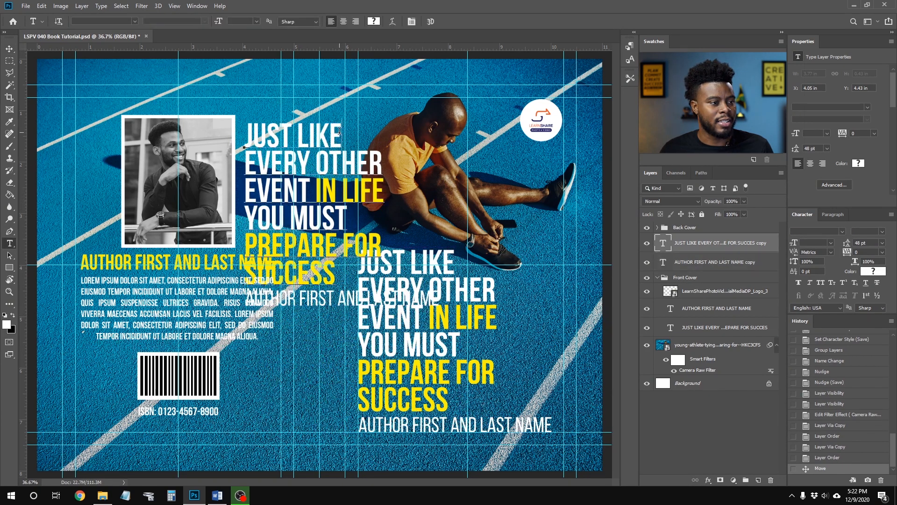
pyautogui.click(340, 131)
pyautogui.press('Delete')
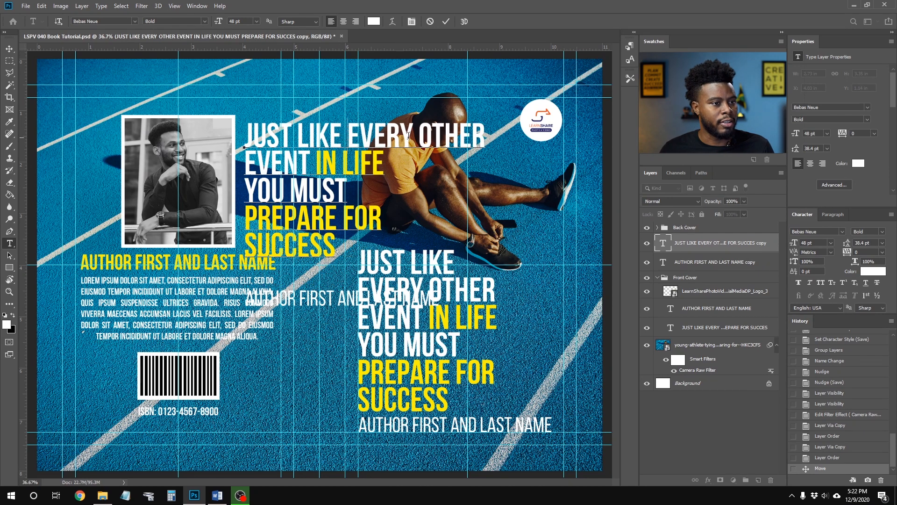
pyautogui.press('Delete')
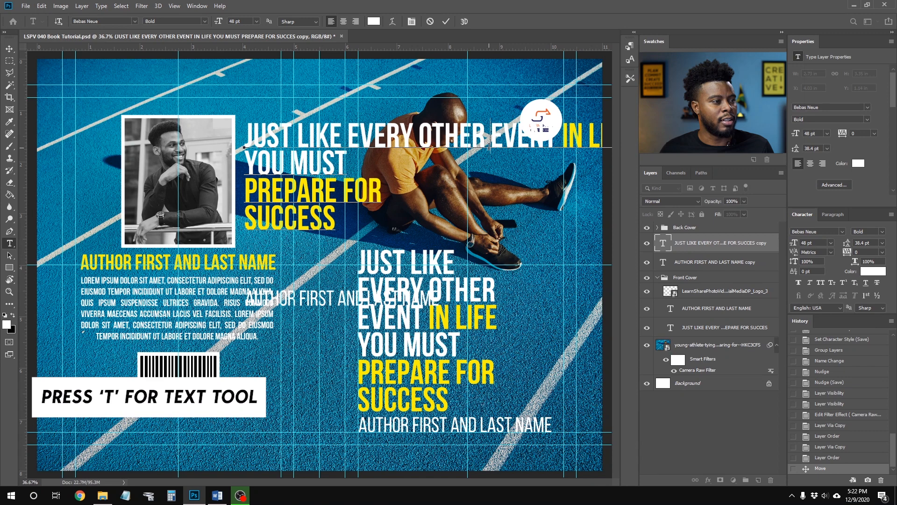
# - Reduce all the text in the title copy to 21 pt
pyautogui.hotkey('ctrl', 'a')
pyautogui.click(244, 22)
pyautogui.write('44')
pyautogui.press('Return')
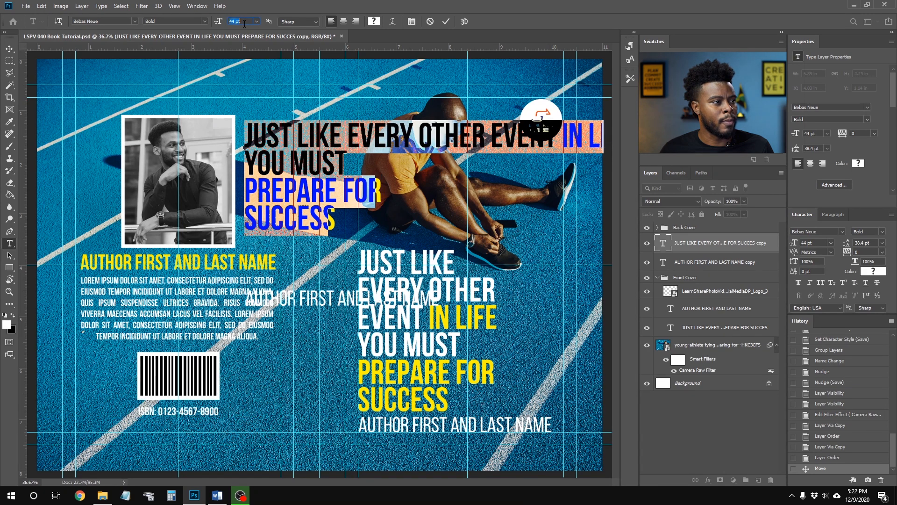
pyautogui.press('Down')
pyautogui.press('Down')
pyautogui.press('Down')
pyautogui.press('Down')
pyautogui.press('Down')
pyautogui.press('Down')
pyautogui.press('Down')
pyautogui.press('Down')
pyautogui.press('Down')
pyautogui.press('Down')
pyautogui.press('Down')
pyautogui.press('Down')
pyautogui.press('Down')
pyautogui.press('Down')
pyautogui.press('Down')
pyautogui.press('Down')
pyautogui.press('Down')
pyautogui.press('Down')
pyautogui.press('Down')
pyautogui.press('Down')
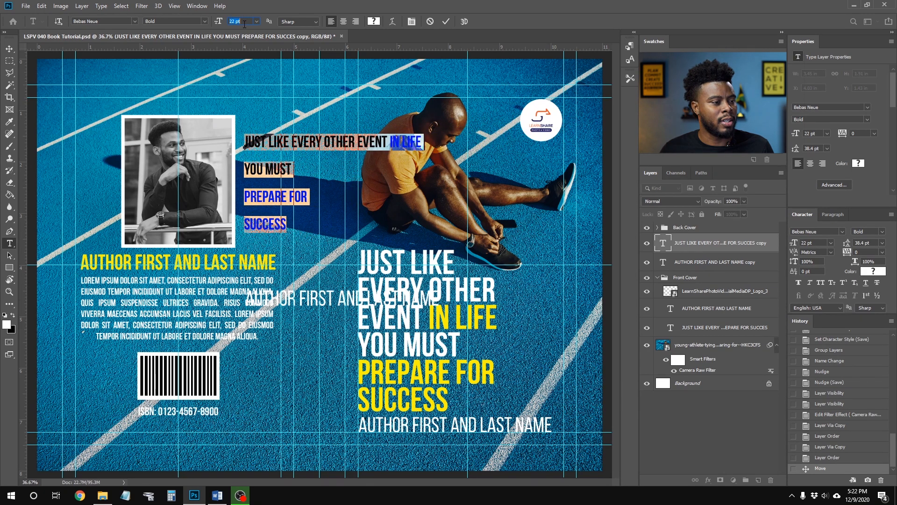
pyautogui.press('Down')
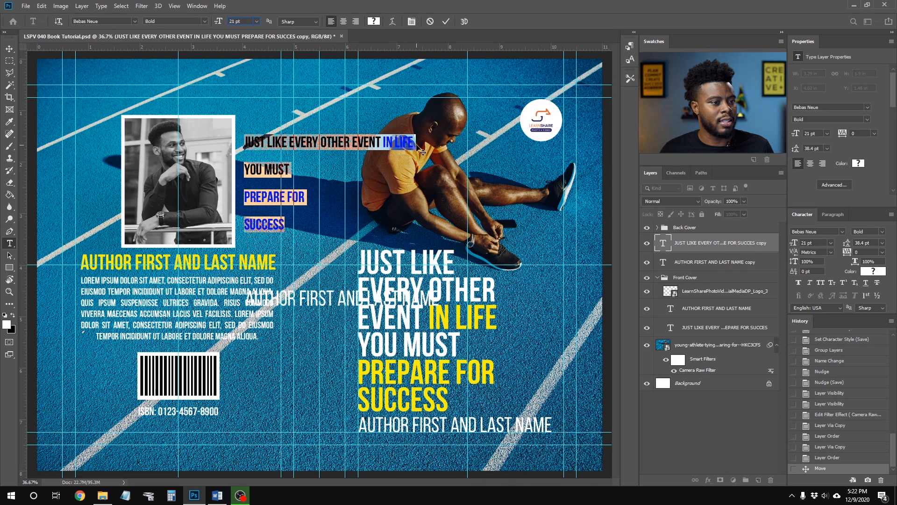
# - Remove the remaining line breaks in the title copy so the whole title runs on a single line
pyautogui.click(415, 143)
pyautogui.press('Delete')
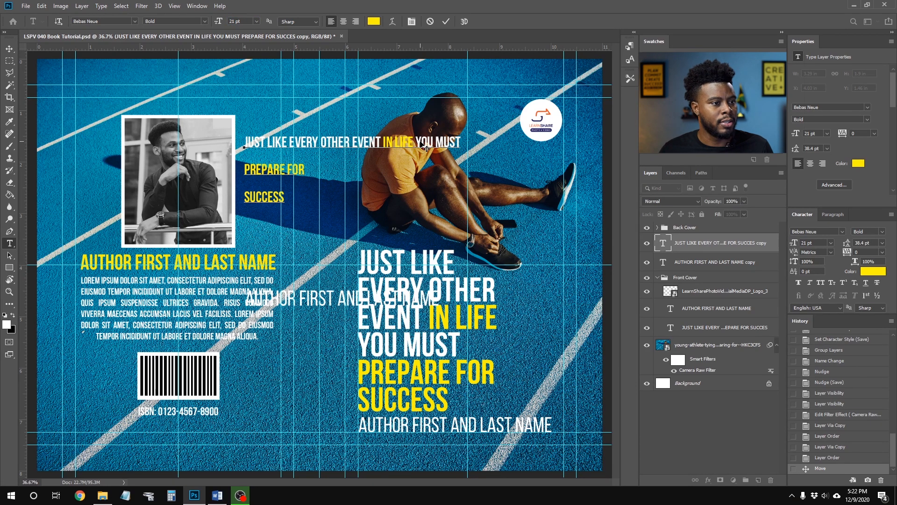
pyautogui.click(461, 140)
pyautogui.press('Delete')
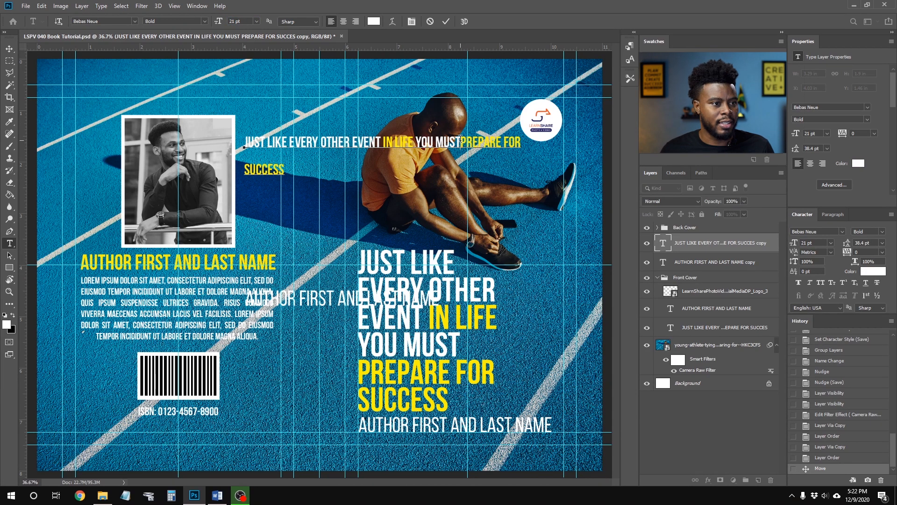
pyautogui.click(522, 140)
pyautogui.press('Delete')
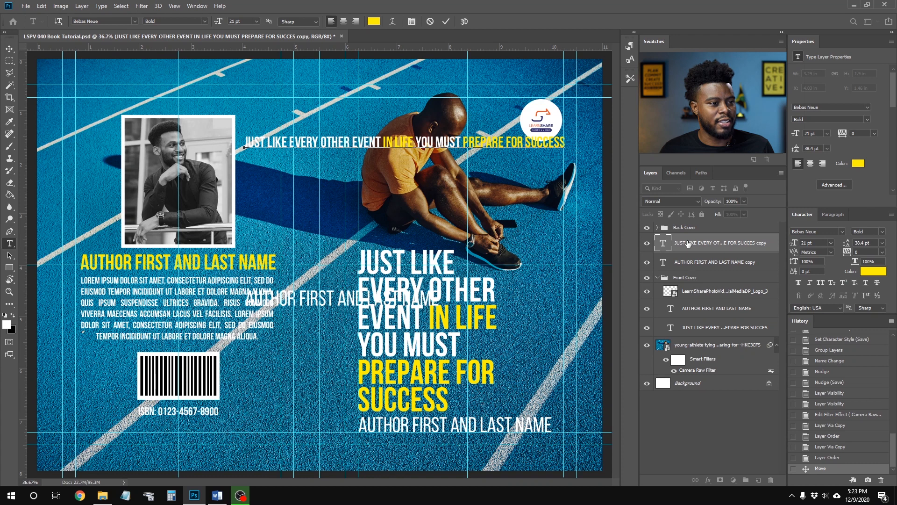
# - Set the single-line title copy to 19 pt and center-align it
pyautogui.hotkey('ctrl', 'a')
pyautogui.click(243, 22)
pyautogui.write('20')
pyautogui.press('Return')
pyautogui.press('Down')
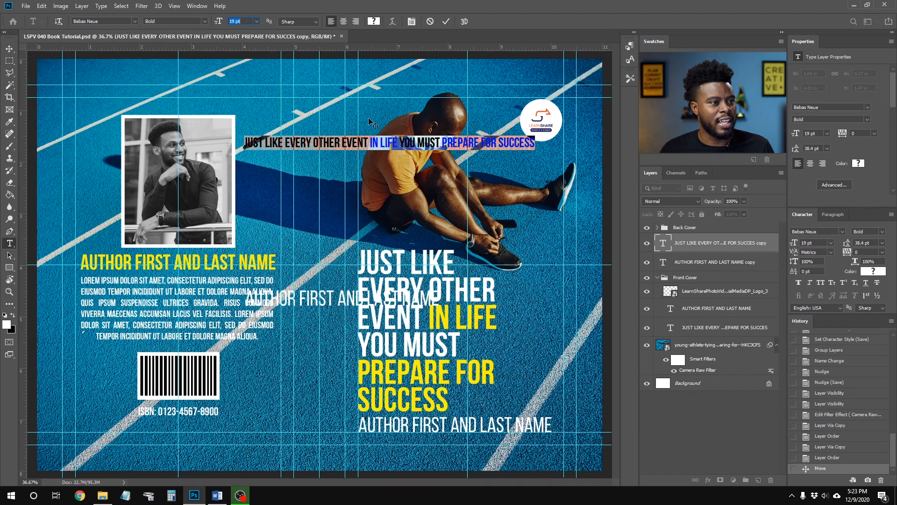
pyautogui.click(343, 22)
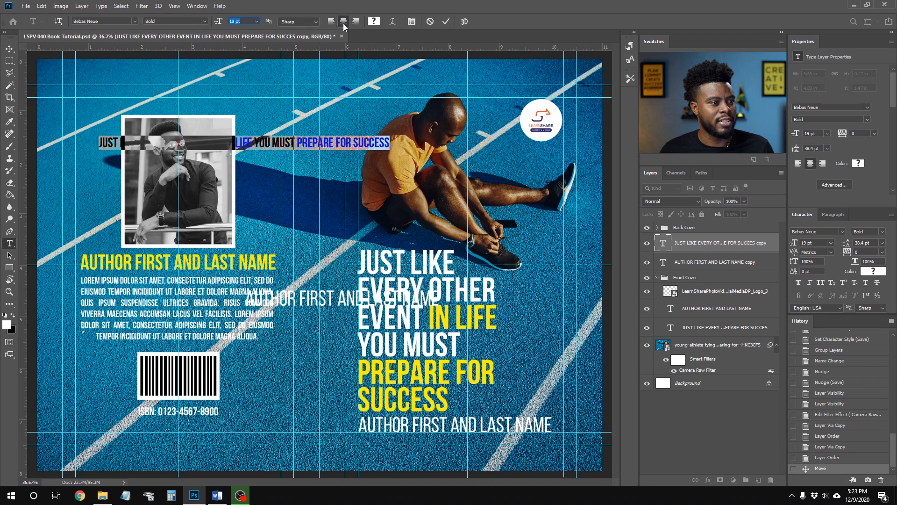
# - Commit the title edit, shift the one-line title over the front cover, and place the author name copy directly beneath it
pyautogui.click(689, 251)
pyautogui.press('v')
pyautogui.moveTo(328, 158); pyautogui.dragTo(468, 193)
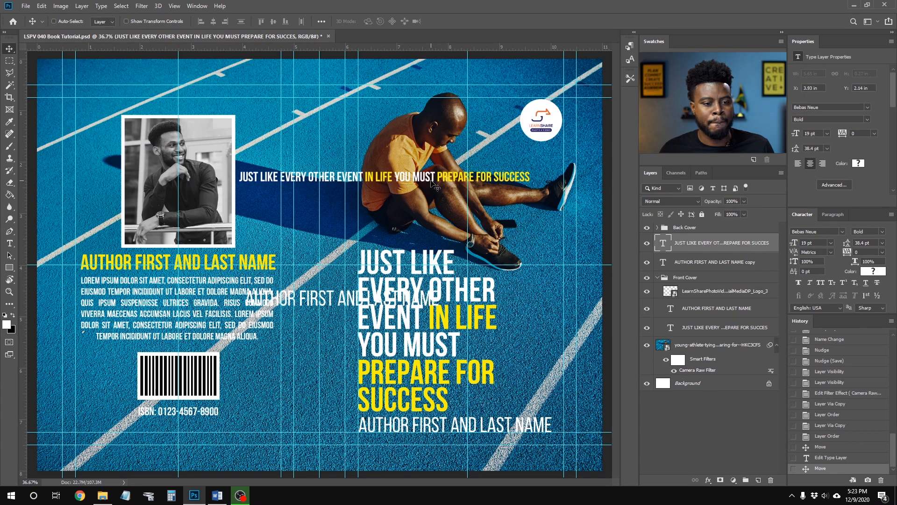
pyautogui.click(701, 267)
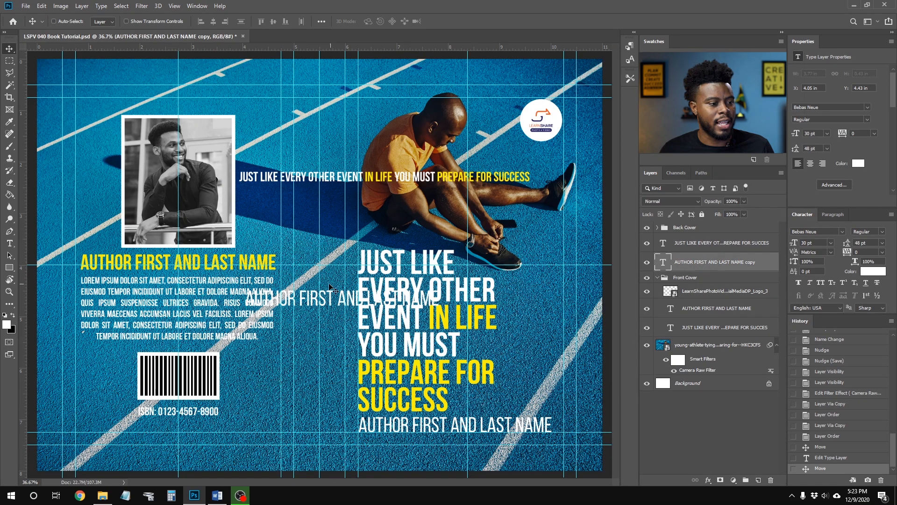
pyautogui.moveTo(332, 304); pyautogui.dragTo(377, 201)
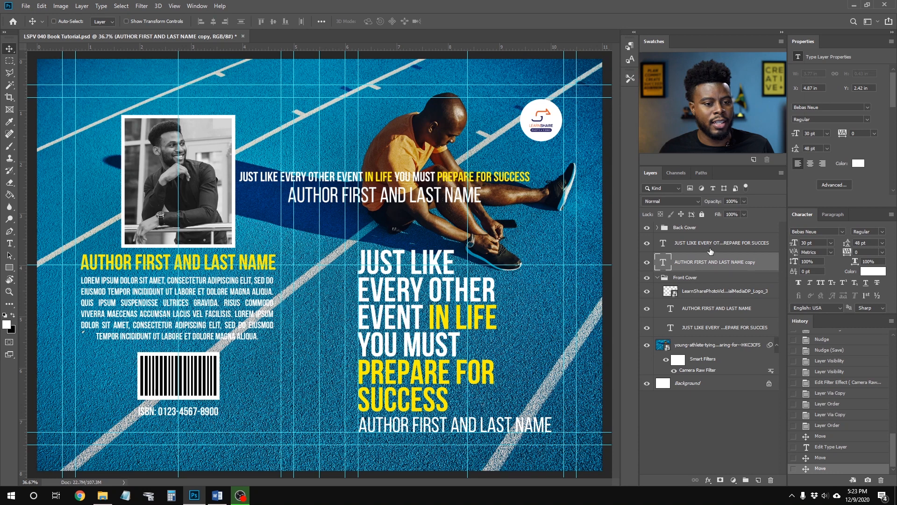
# - Set the author name copy to 15 pt and center-align it
pyautogui.press('t')
pyautogui.click(218, 20)
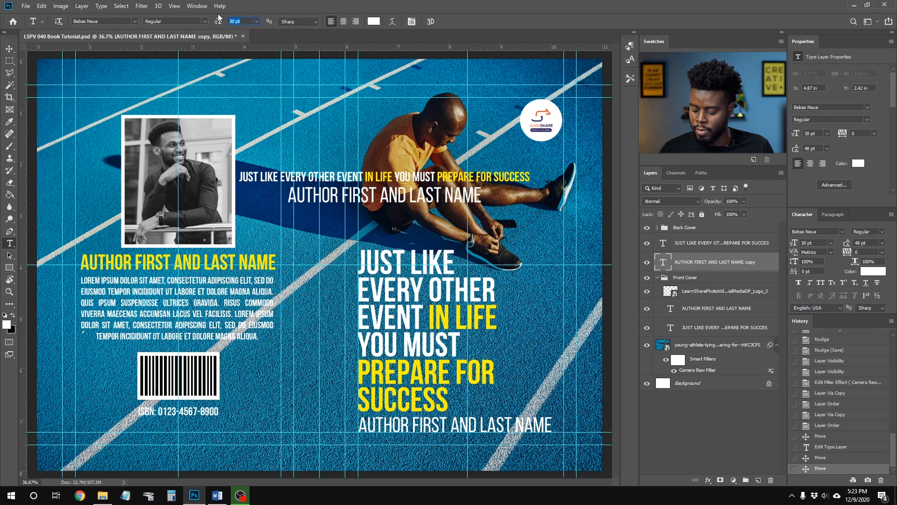
pyautogui.press('Return')
pyautogui.press('v')
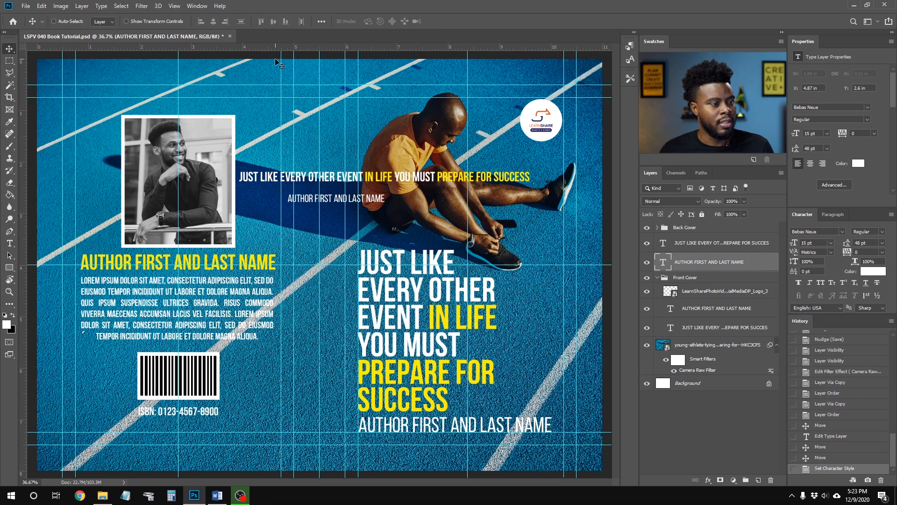
pyautogui.press('t')
pyautogui.click(344, 23)
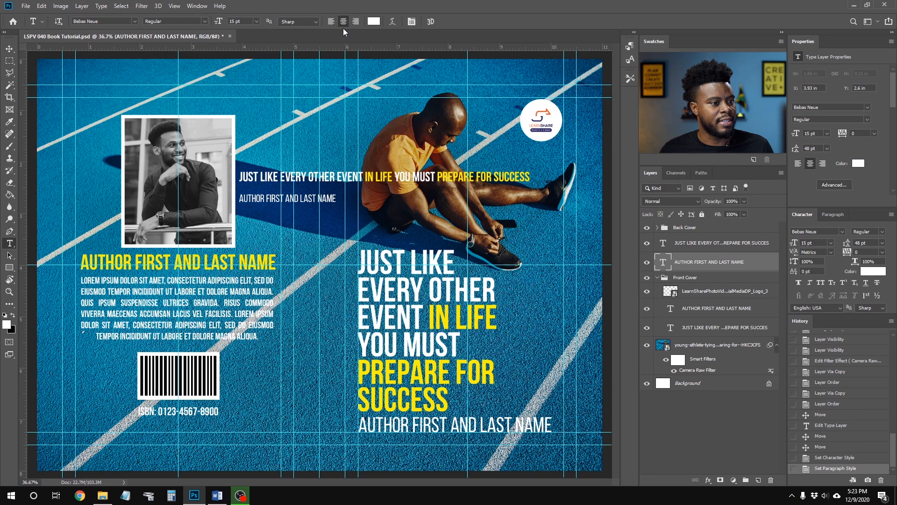
# - Align the title and author name copies on their horizontal centers and move the author name up close beneath the title
pyautogui.keyDown('shift'); pyautogui.click(718, 245); pyautogui.keyUp('shift')
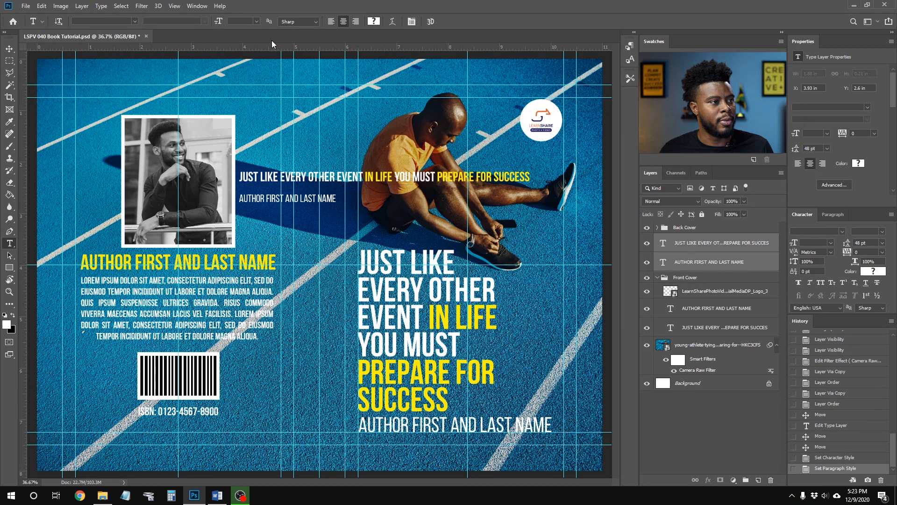
pyautogui.press('v')
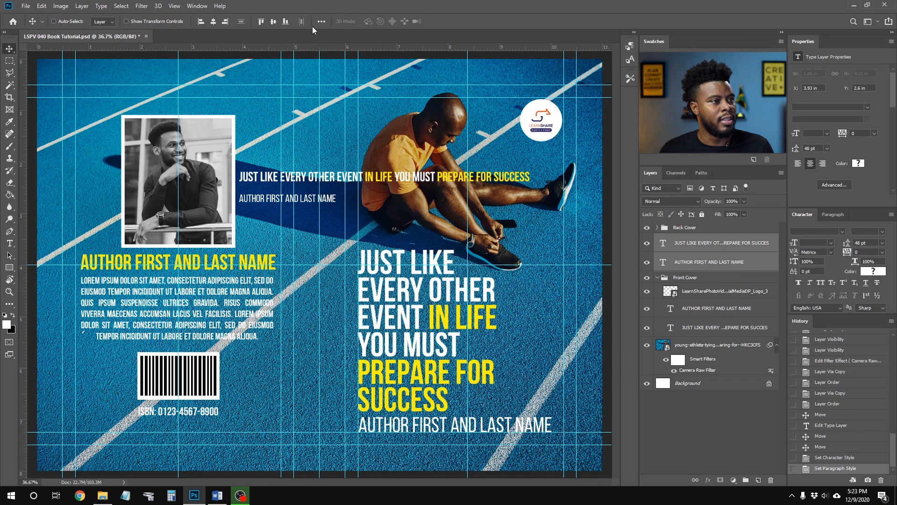
pyautogui.click(214, 20)
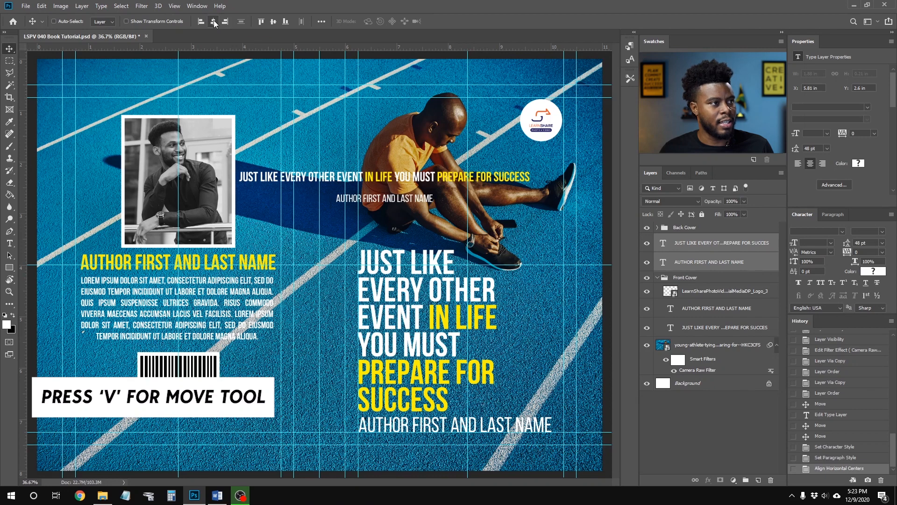
pyautogui.click(710, 261)
pyautogui.moveTo(394, 199); pyautogui.dragTo(392, 190)
# - Scale the one-line title and author name copies together to 80%, hiding the guides during the transform and showing them again
pyautogui.keyDown('ctrl'); pyautogui.click(724, 243); pyautogui.keyUp('ctrl')
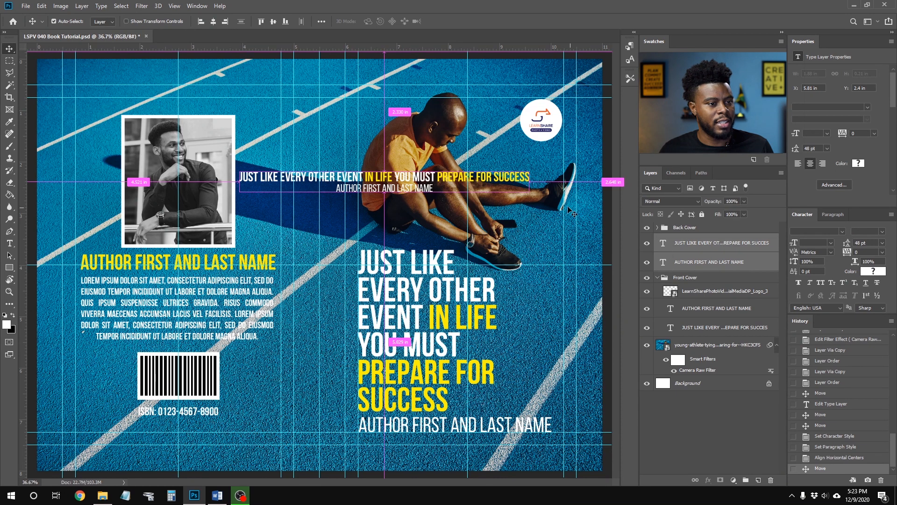
pyautogui.hotkey('ctrl', 't')
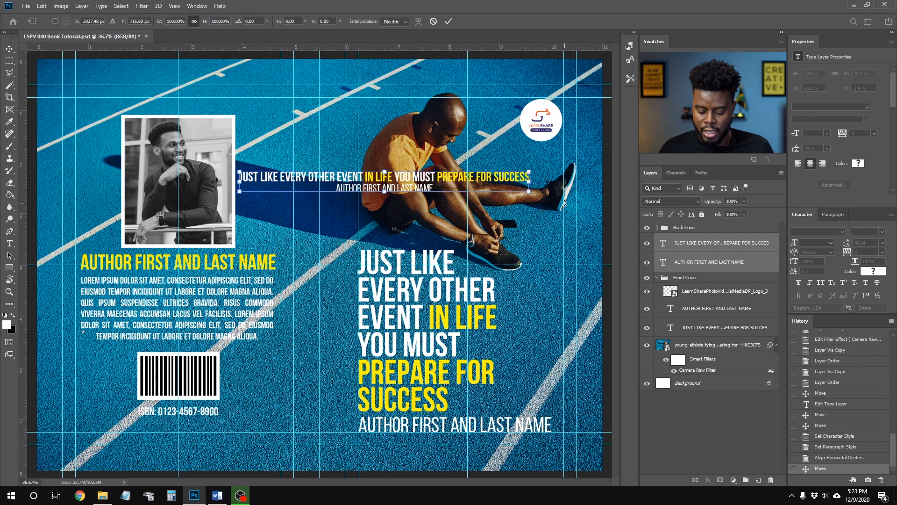
pyautogui.hotkey('ctrl', ';')
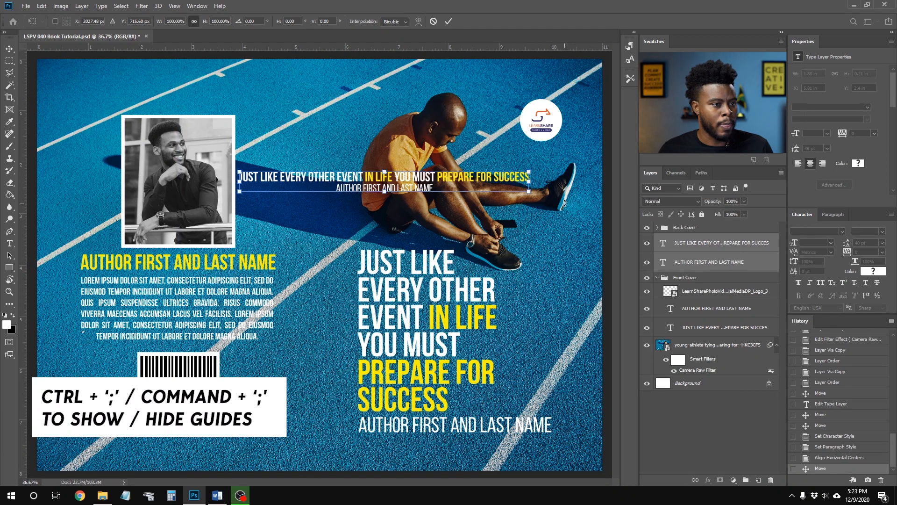
pyautogui.click(183, 21)
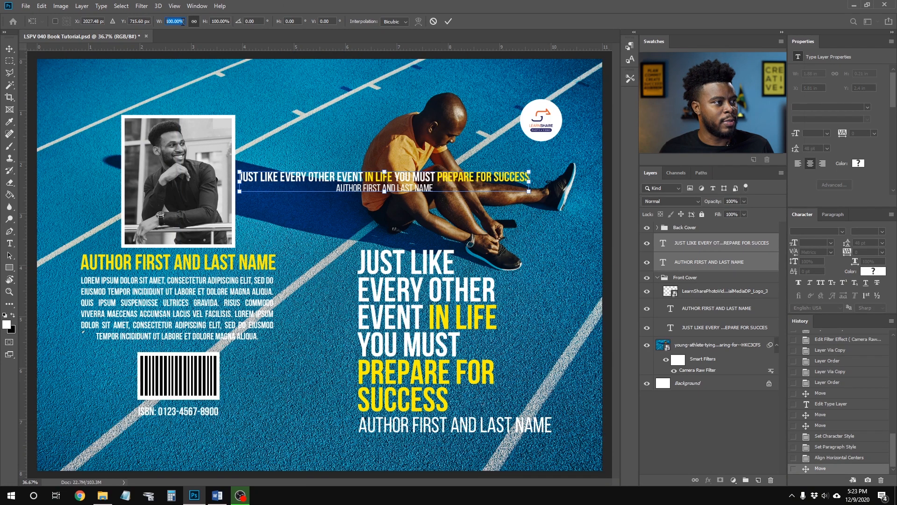
pyautogui.write('80')
pyautogui.press('Return')
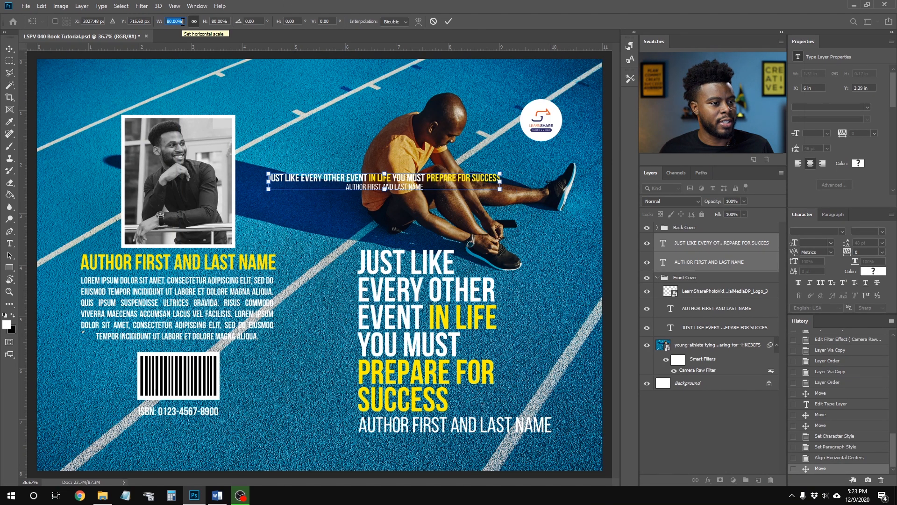
pyautogui.press('Return')
pyautogui.hotkey('ctrl', ';')
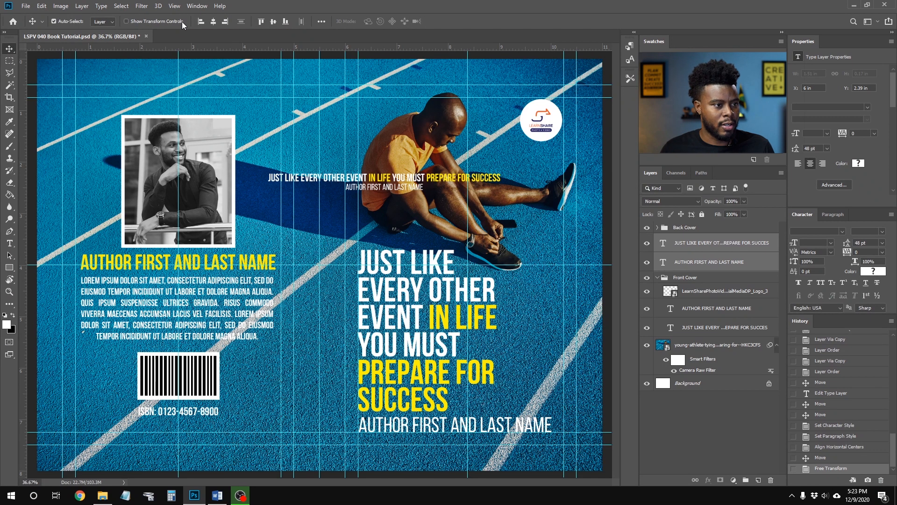
# - Rotate the title and author name copies 90° clockwise and move them onto the spine area between the two covers
pyautogui.hotkey('ctrl', 't')
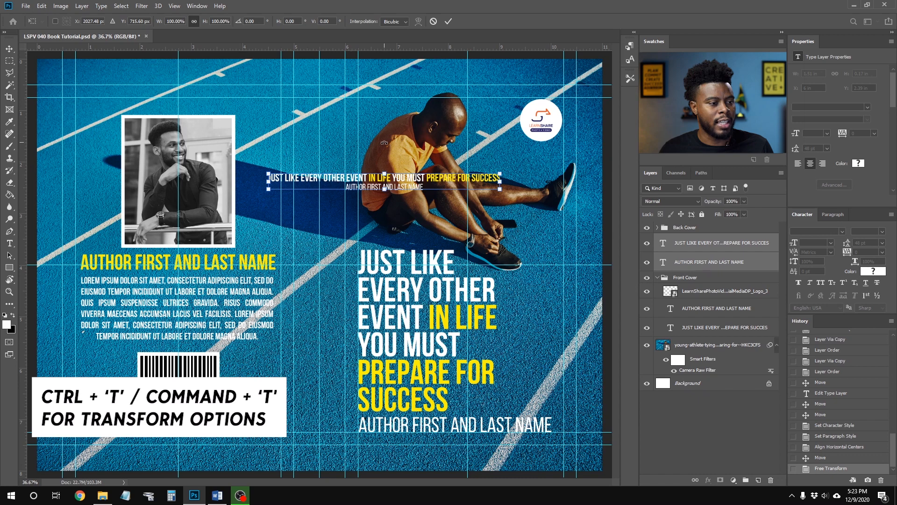
pyautogui.moveTo(384, 143); pyautogui.dragTo(426, 185)
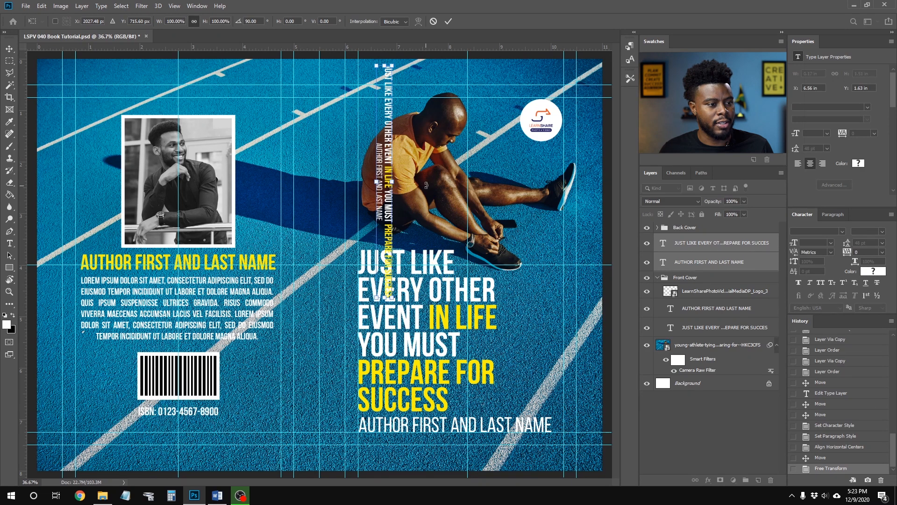
pyautogui.press('Return')
pyautogui.scroll(1, 400, 167)
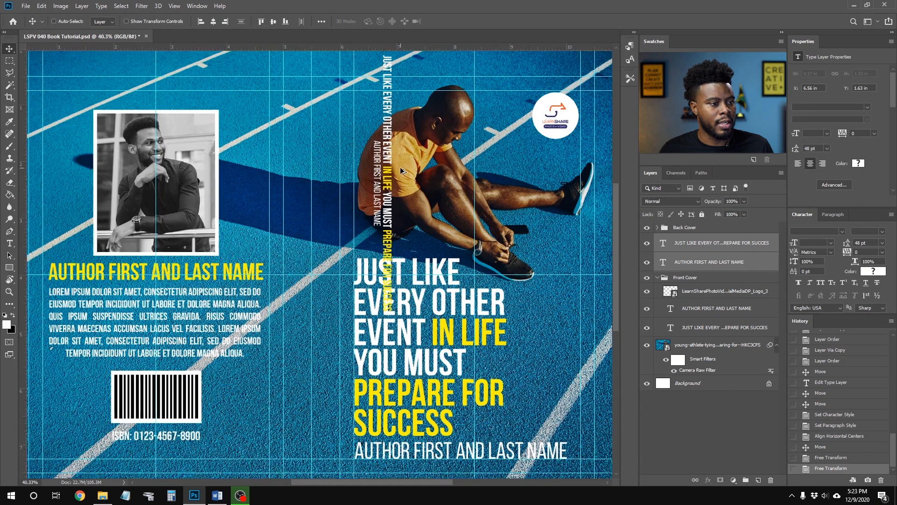
pyautogui.scroll(1, 400, 166)
pyautogui.scroll(1, 397, 166)
pyautogui.moveTo(360, 185); pyautogui.dragTo(296, 284)
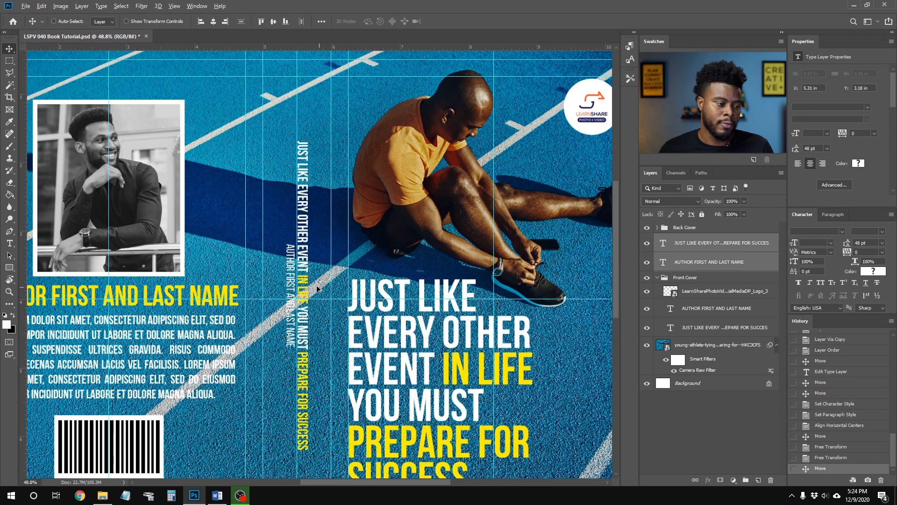
# - Center the rotated text pair on the spine's vertical and horizontal center guides, hiding the background photo while aligning and restoring it
pyautogui.scroll(3, 297, 304)
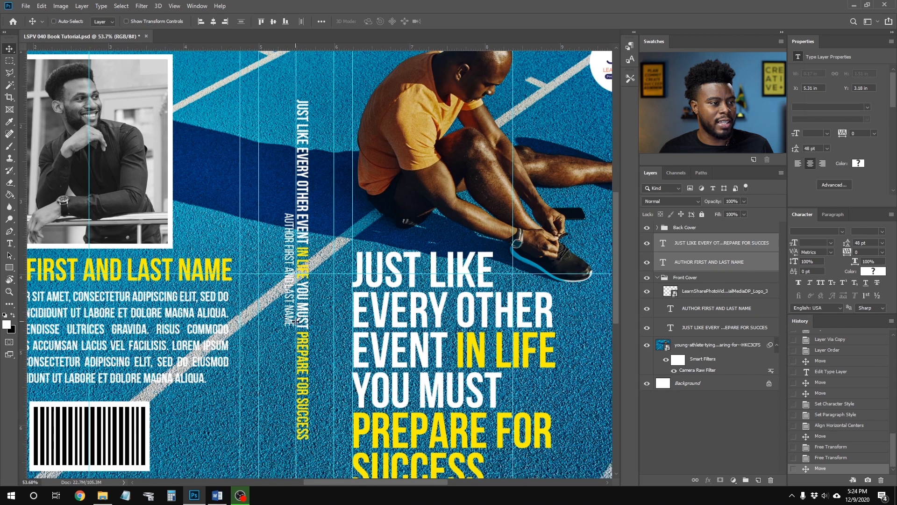
pyautogui.scroll(1, 296, 320)
pyautogui.hotkey('ctrl', 't')
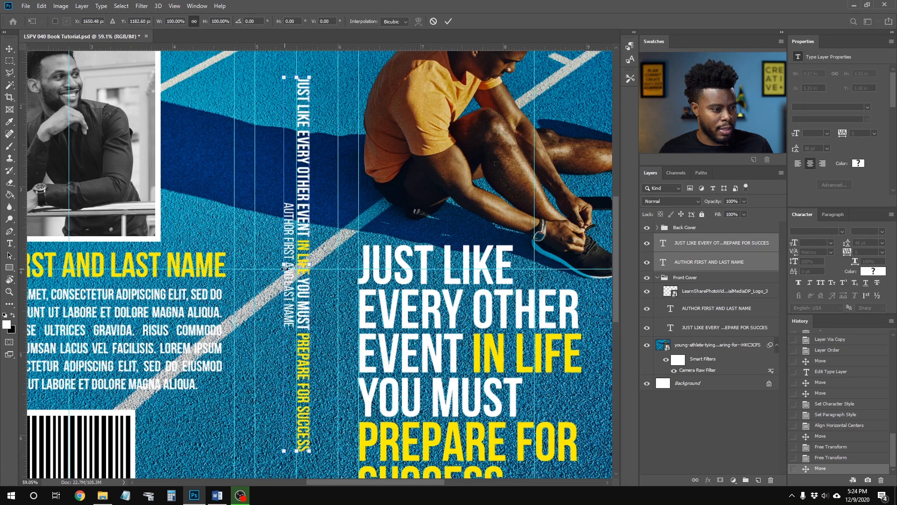
pyautogui.scroll(10, 284, 268)
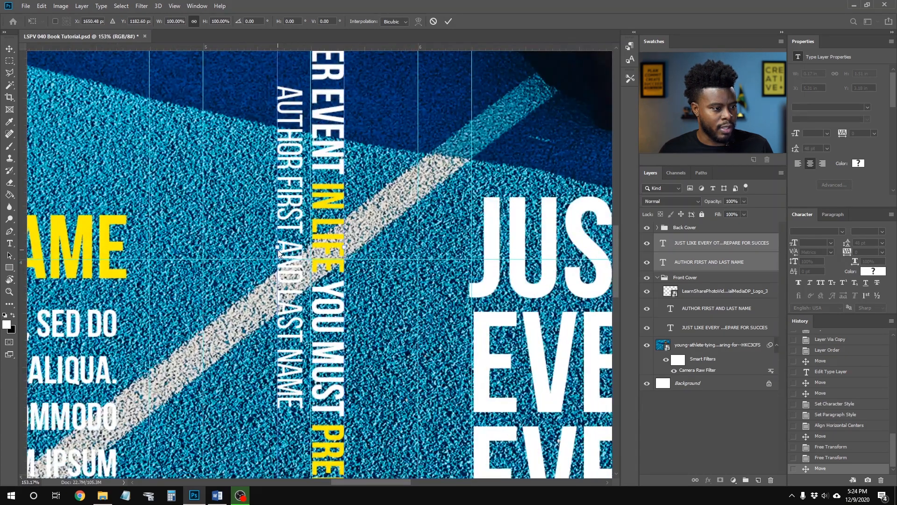
pyautogui.click(647, 345)
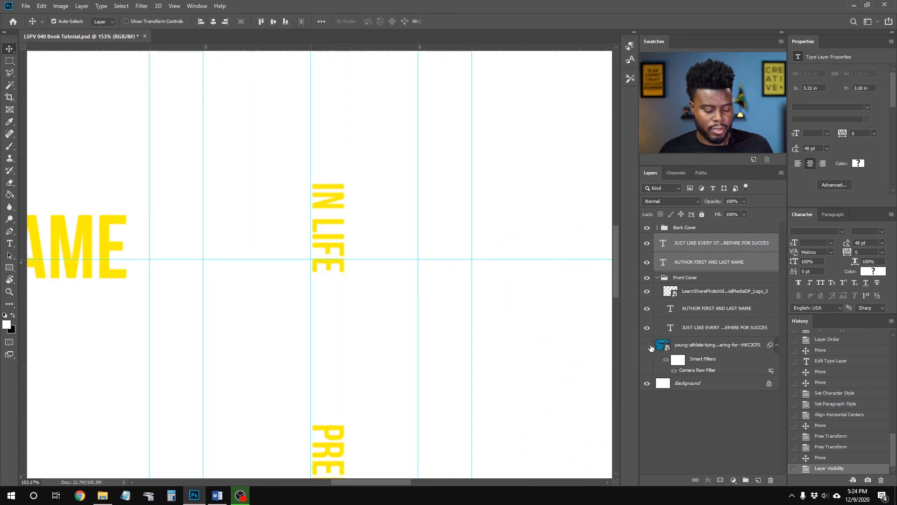
pyautogui.hotkey('ctrl', 't')
pyautogui.rightClick(344, 248)
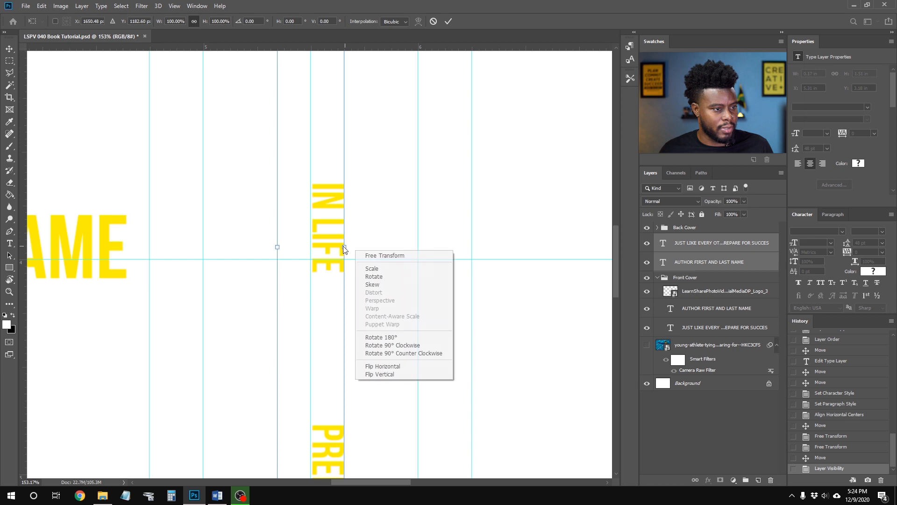
pyautogui.click(278, 247)
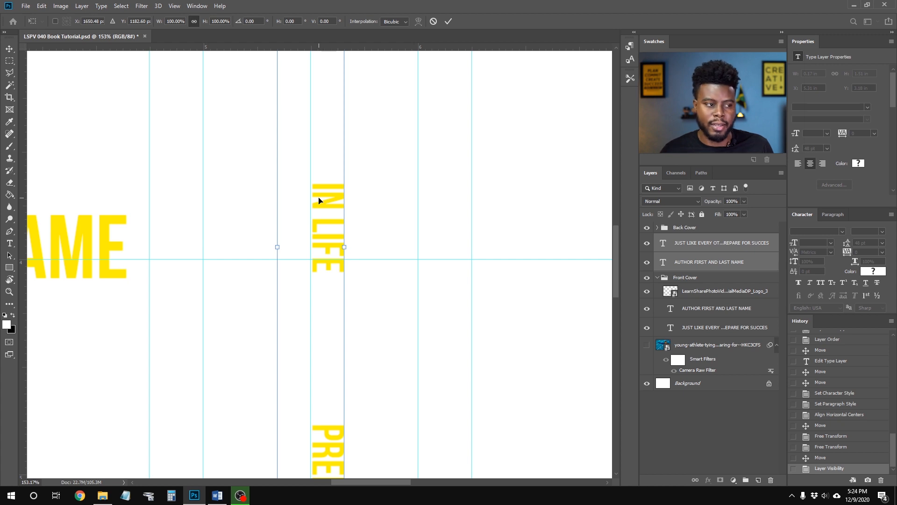
pyautogui.moveTo(319, 201); pyautogui.dragTo(319, 209)
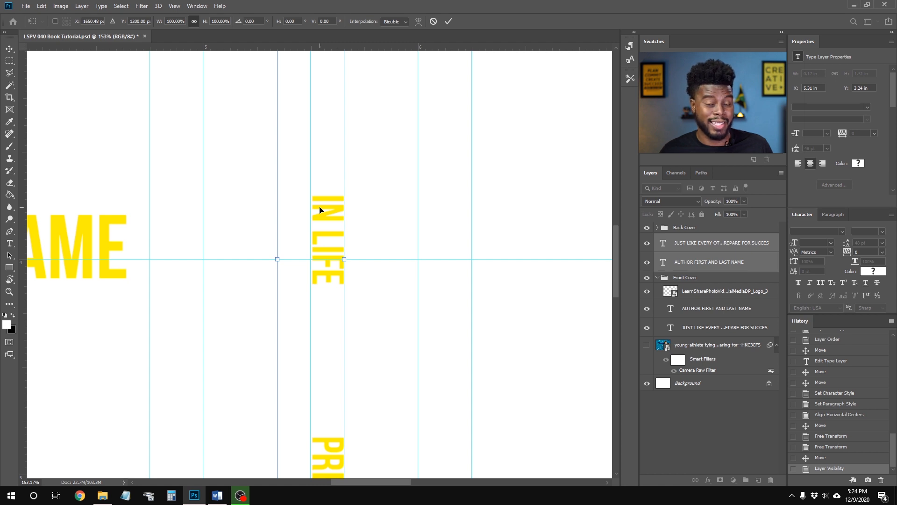
pyautogui.press('Return')
pyautogui.click(647, 346)
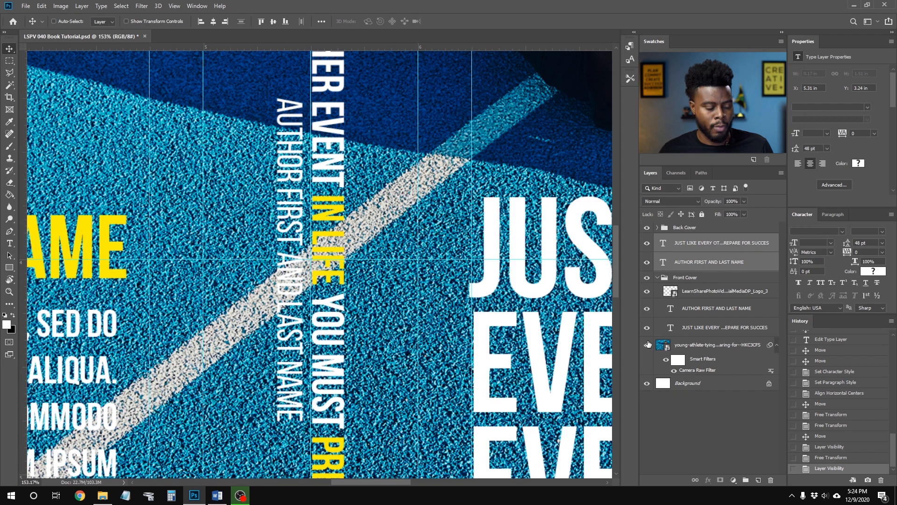
# - Save the document and hide the guides to show the whole cover
pyautogui.press('z')
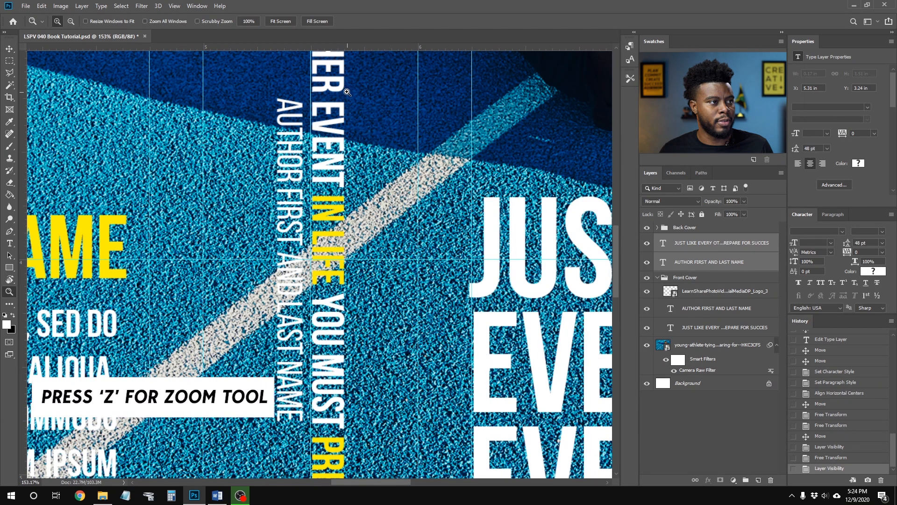
pyautogui.click(283, 24)
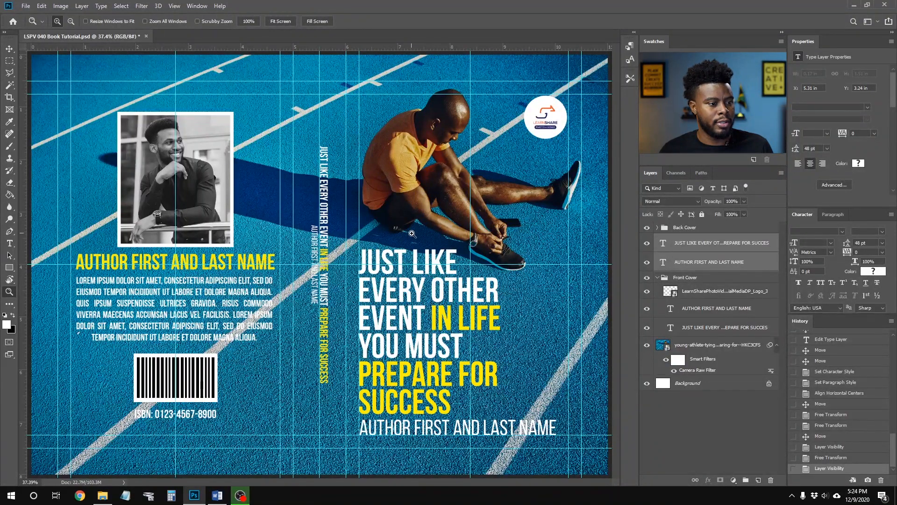
pyautogui.hotkey('ctrl', 's')
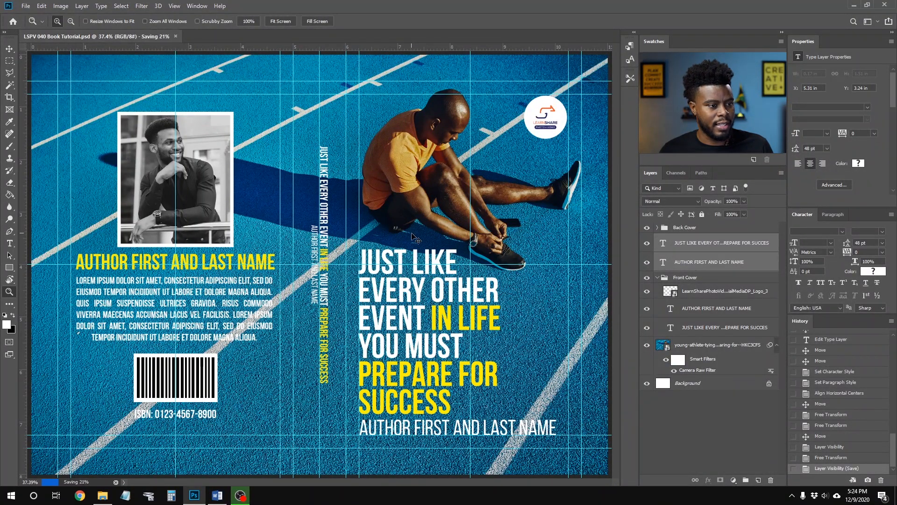
pyautogui.press('v')
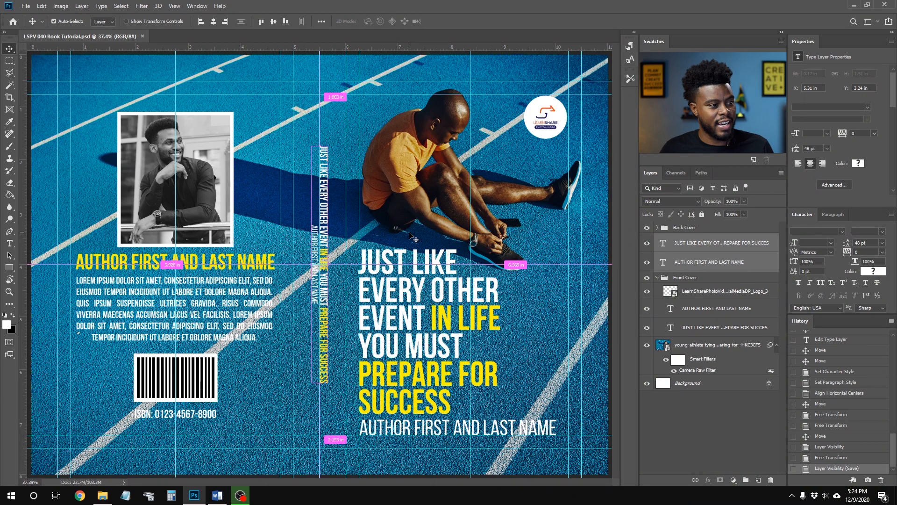
pyautogui.hotkey('ctrl', ';')
pyautogui.hotkey('ctrl', '0')
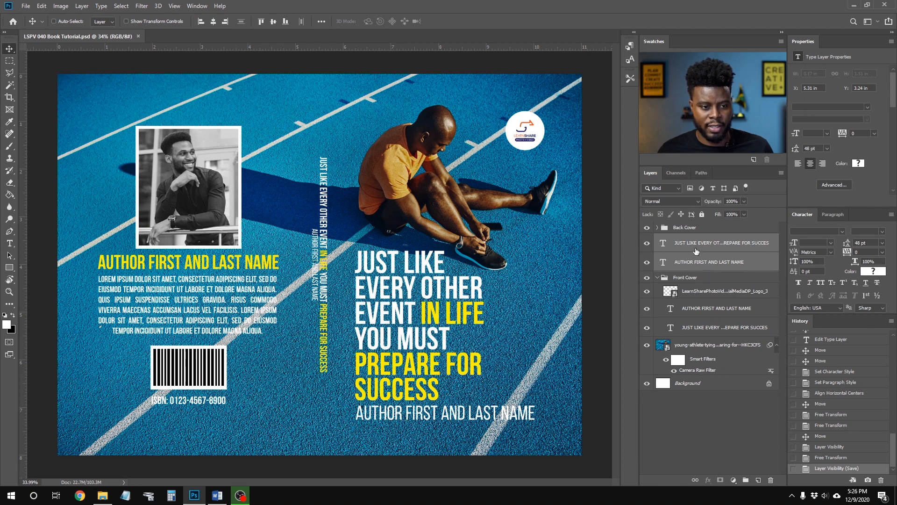
# - Group the rotated title and author name layers and name the group Spine
pyautogui.hotkey('ctrl', 'g')
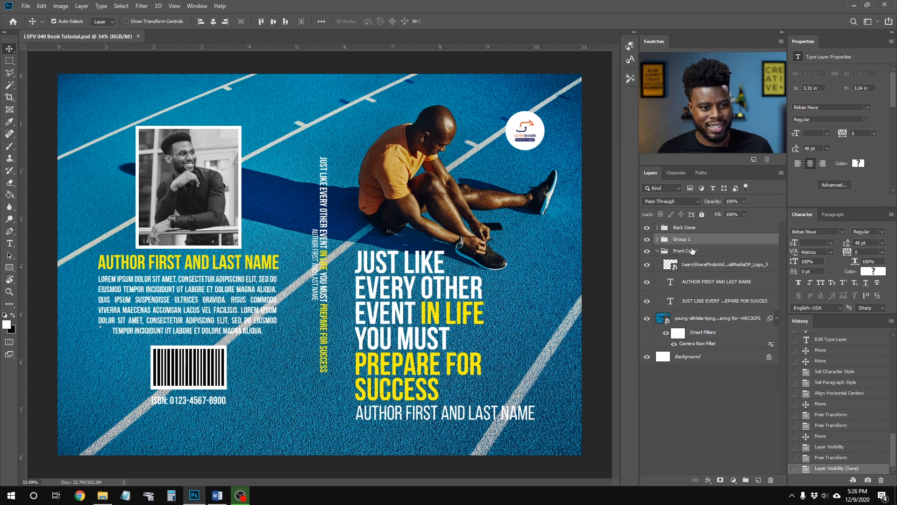
pyautogui.doubleClick(683, 240)
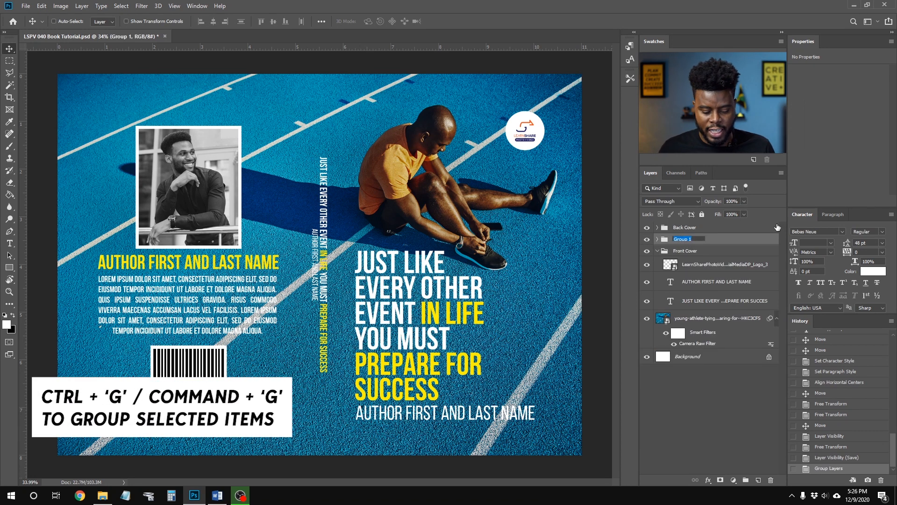
pyautogui.write('Spine')
pyautogui.press('Return')
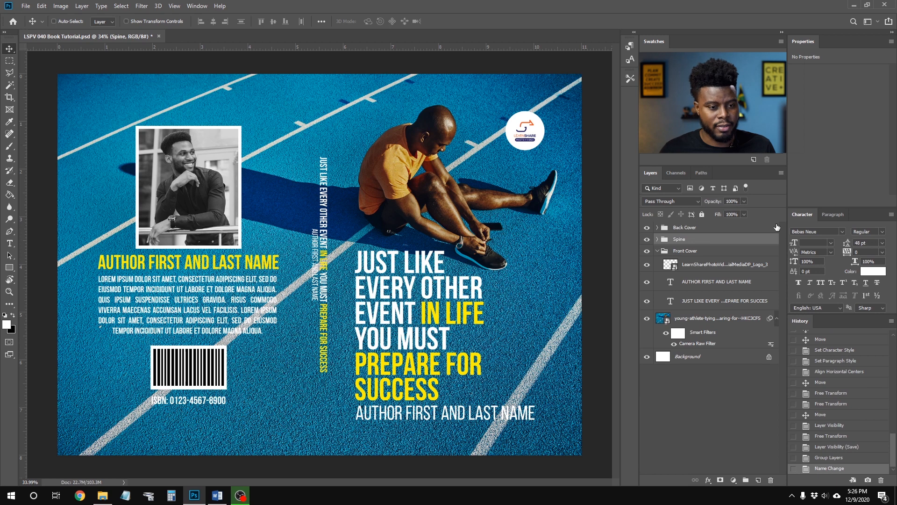
# - Collapse the Front Cover group and save the document
pyautogui.click(657, 251)
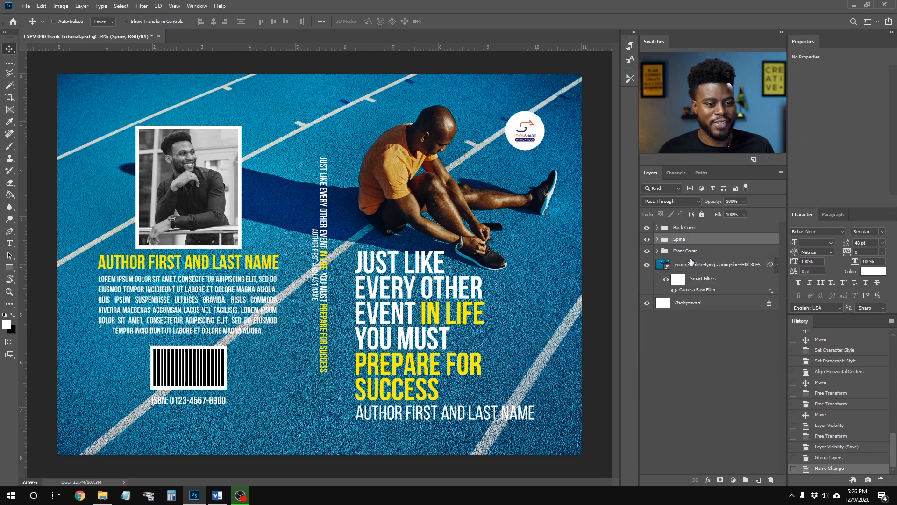
pyautogui.click(691, 304)
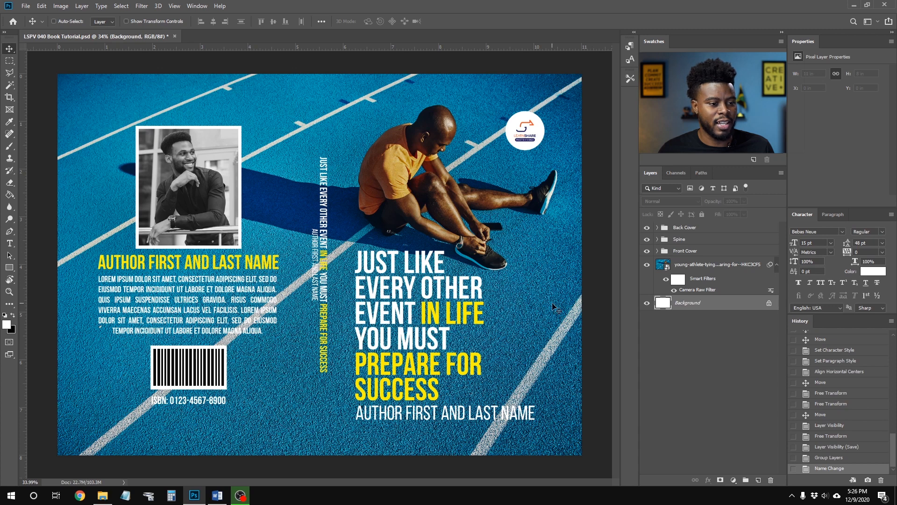
pyautogui.press('ctrl')
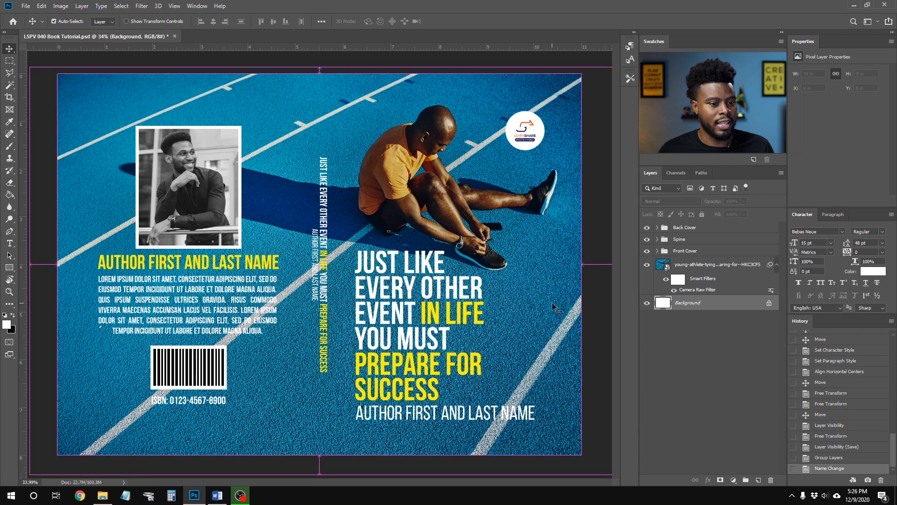
pyautogui.hotkey('ctrl', 's')
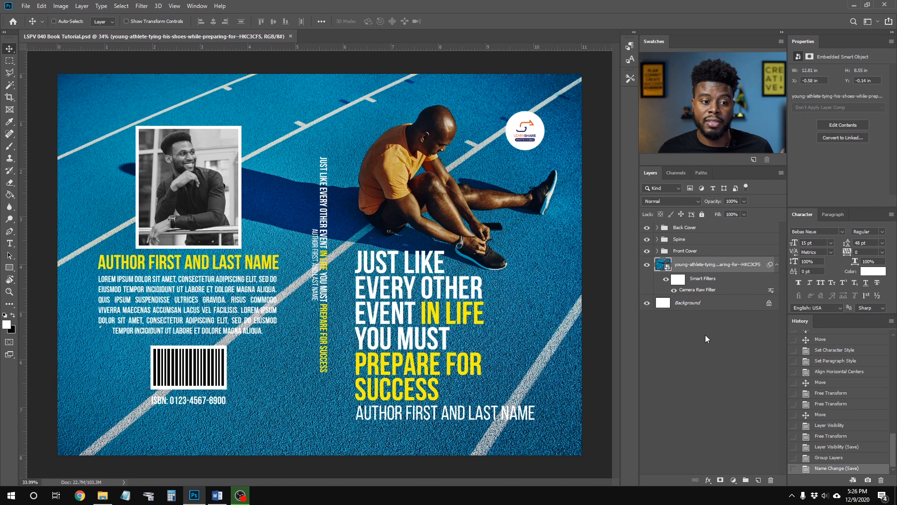
# - Hide the background photo layer to check the cover without it, and show it again
pyautogui.click(646, 265)
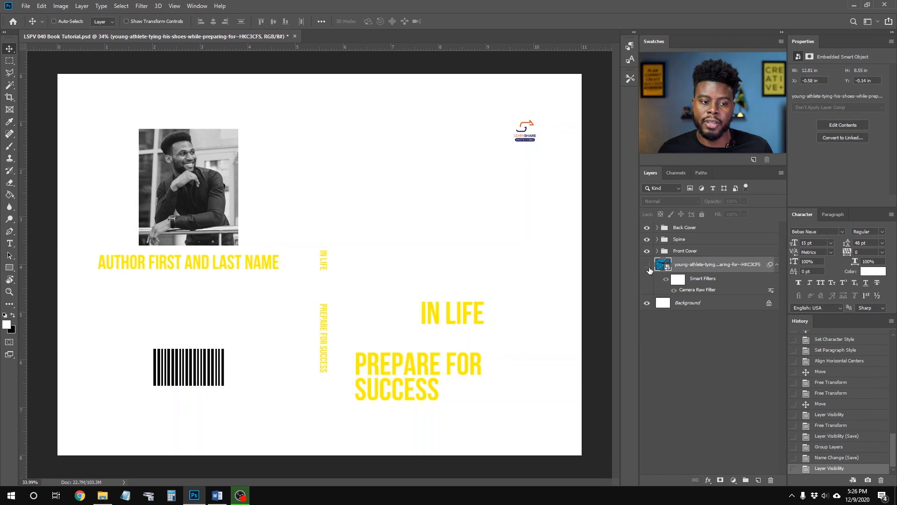
pyautogui.click(647, 266)
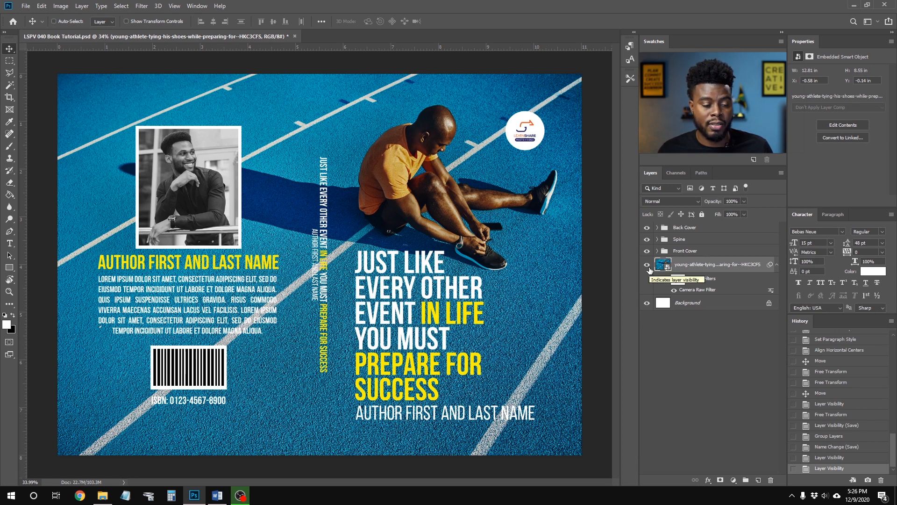
# - Hide the background photo layer and add a solid blue color fill layer above it with color #005cb2
pyautogui.click(647, 265)
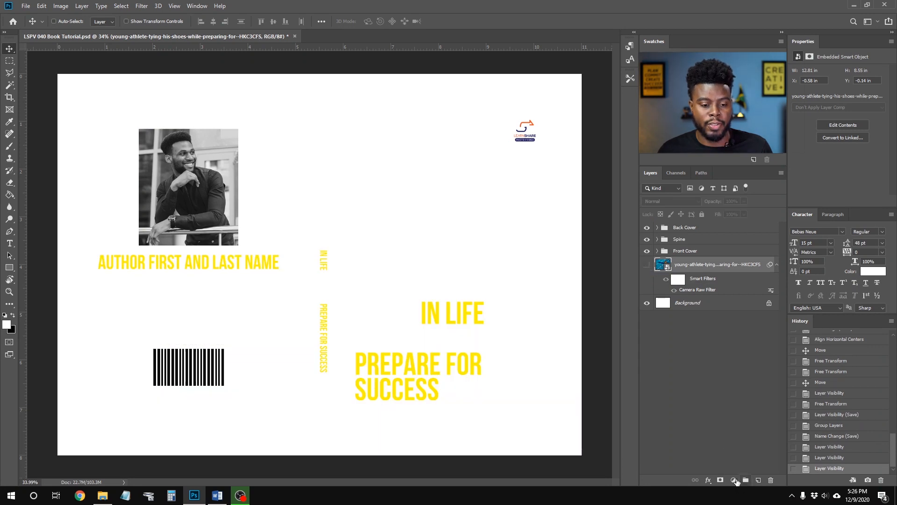
pyautogui.click(735, 480)
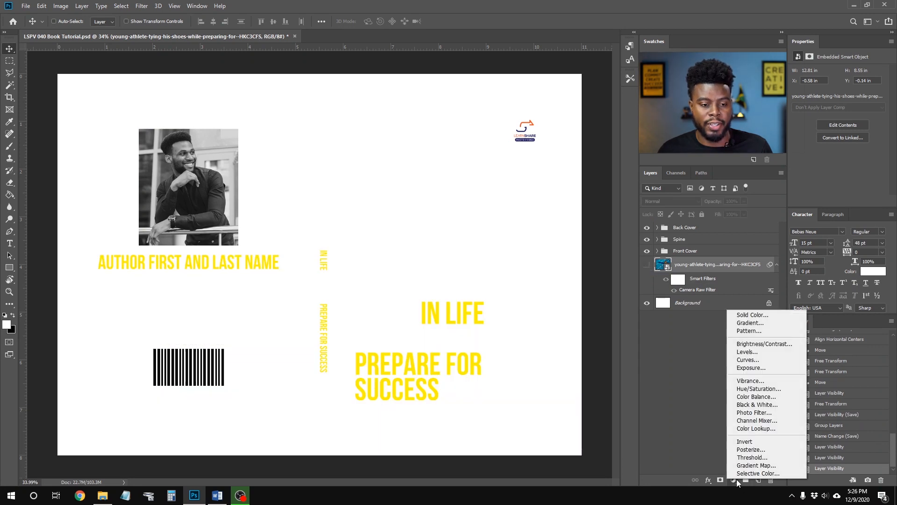
pyautogui.click(750, 316)
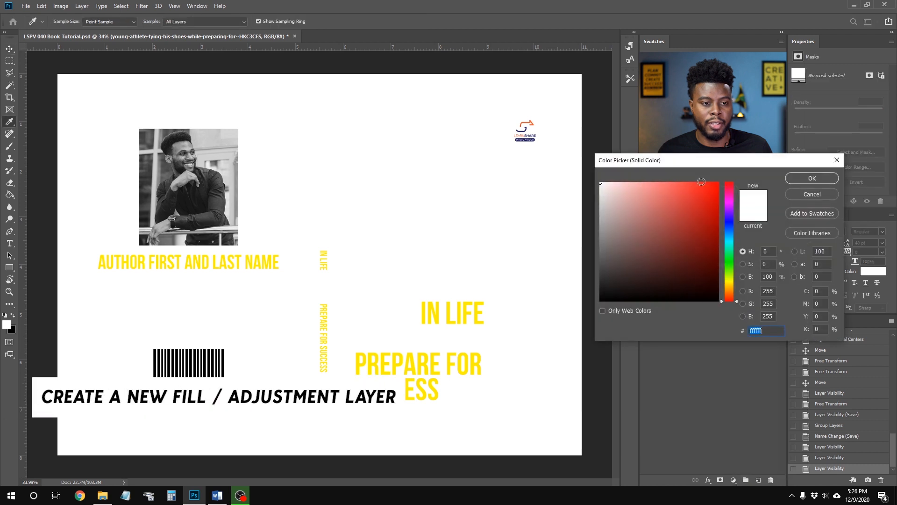
pyautogui.moveTo(700, 169); pyautogui.dragTo(667, 212)
pyautogui.moveTo(696, 290); pyautogui.dragTo(686, 265)
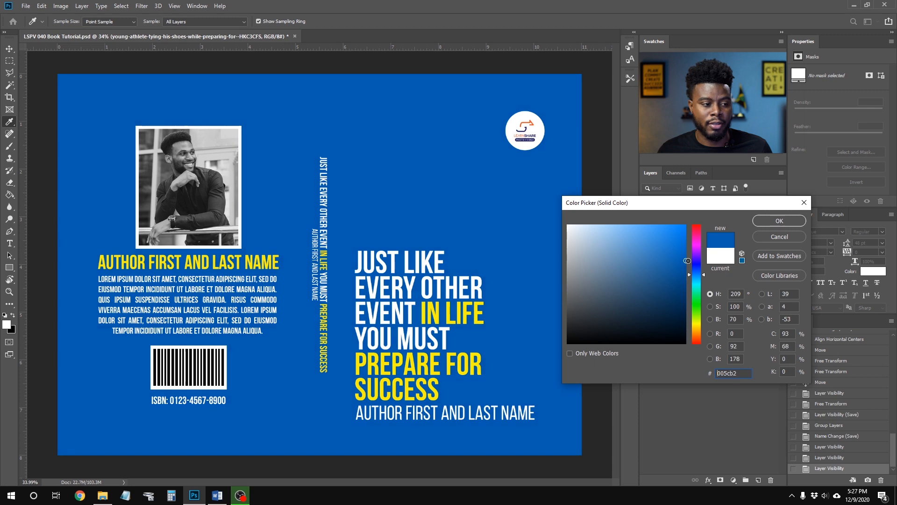
pyautogui.click(779, 221)
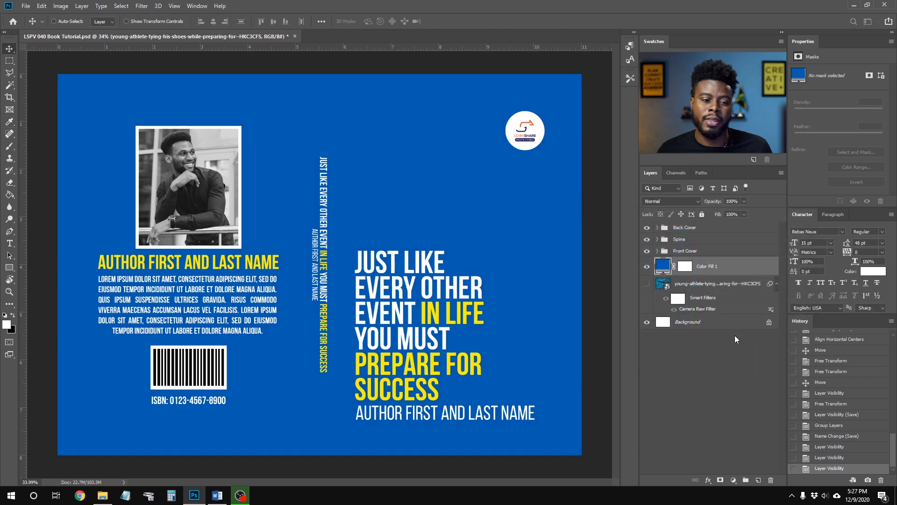
# - Compare the cover with and without the blue fill, show the photo layer again and delete the color fill layer
pyautogui.click(647, 267)
pyautogui.click(647, 284)
pyautogui.click(647, 284)
pyautogui.click(646, 266)
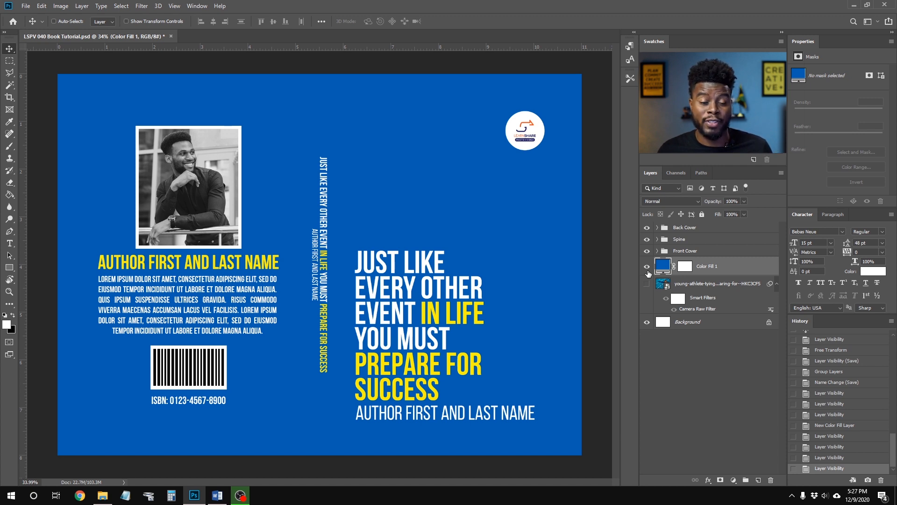
pyautogui.click(648, 283)
pyautogui.press('Delete')
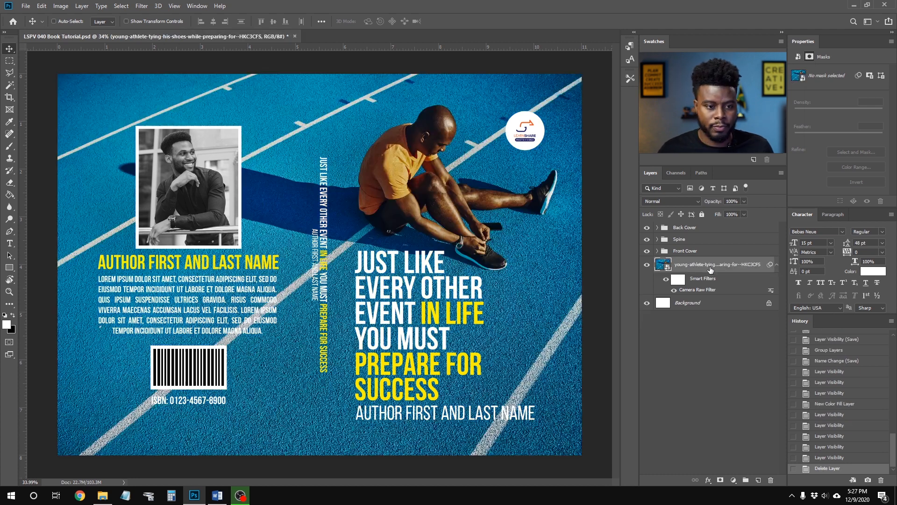
# - Save the document and save a JPEG copy of LSPV 040 Book Tutorial at Maximum quality 11 with Baseline ("Standard") format
pyautogui.hotkey('ctrl', 's')
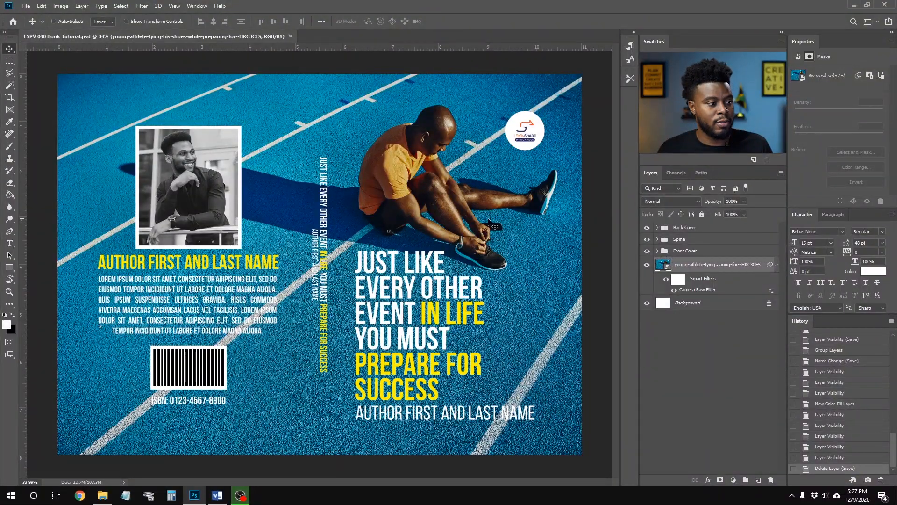
pyautogui.hotkey('ctrl', 'shift', 's')
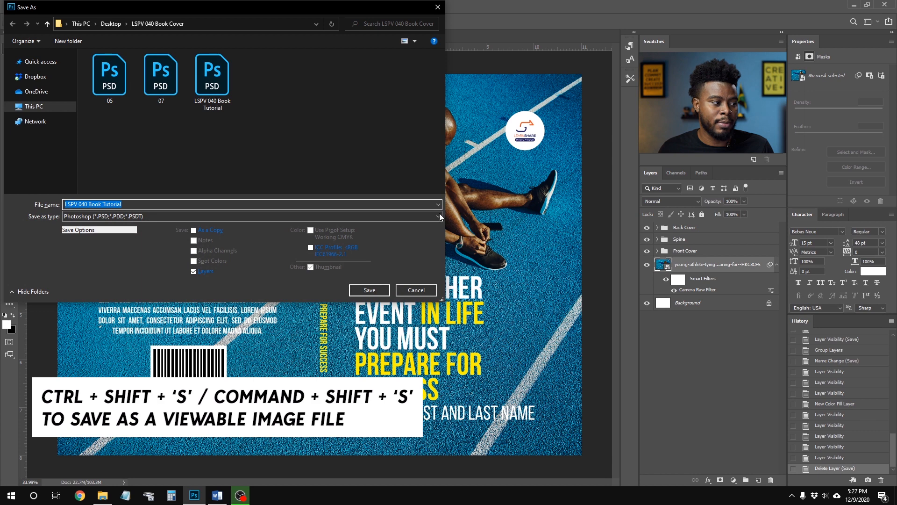
pyautogui.click(206, 215)
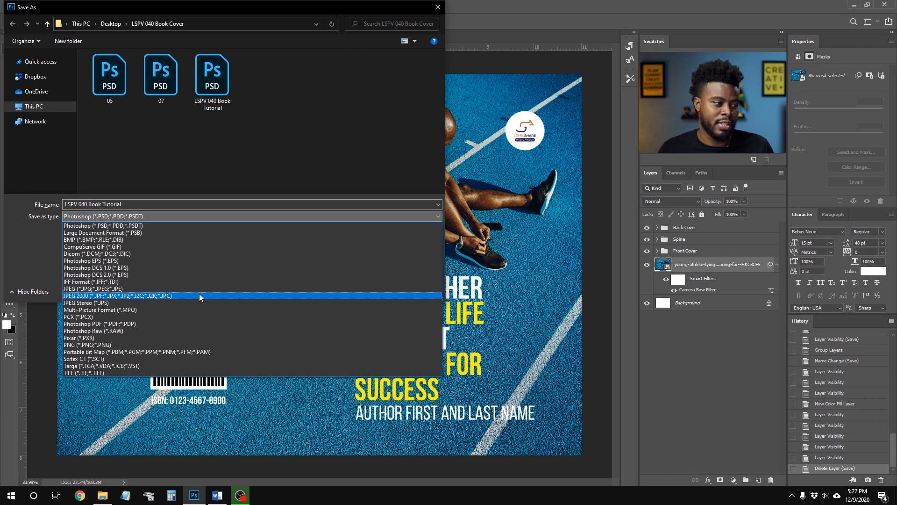
pyautogui.click(198, 289)
pyautogui.click(364, 288)
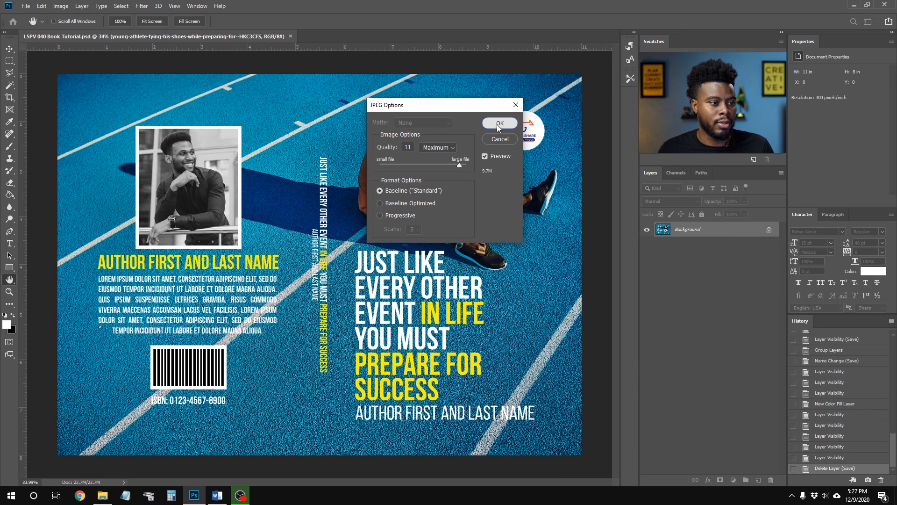
pyautogui.click(499, 123)
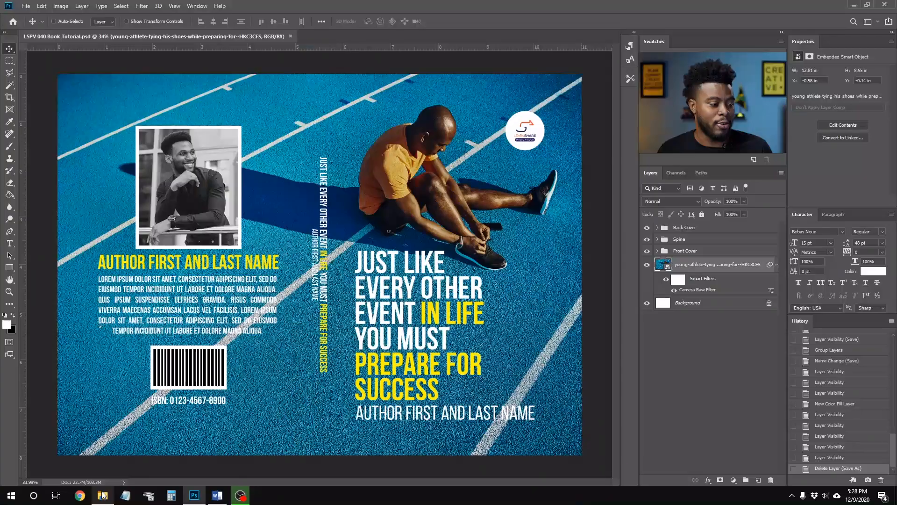
# - Open the book mockup file 07.psd from the LSPV 040 Book Cover folder and look over its closed and open books
pyautogui.hotkey('alt', 'Tab')
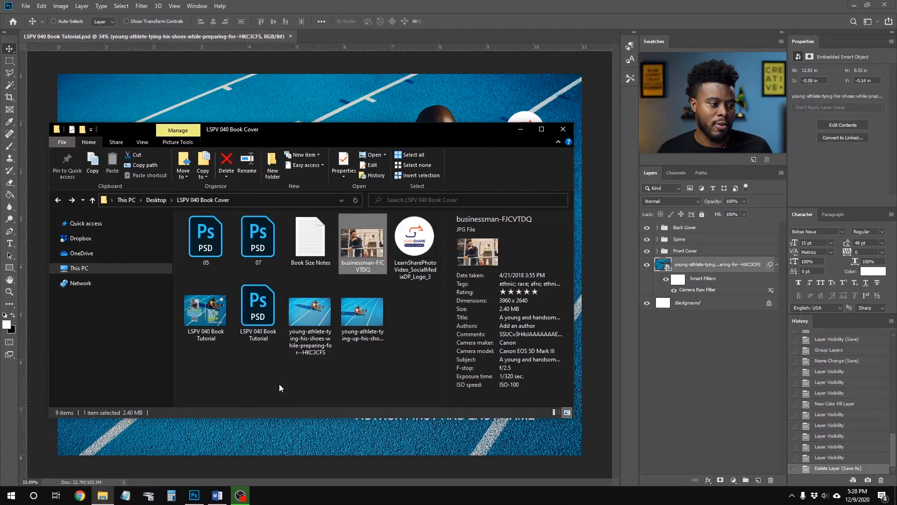
pyautogui.doubleClick(257, 246)
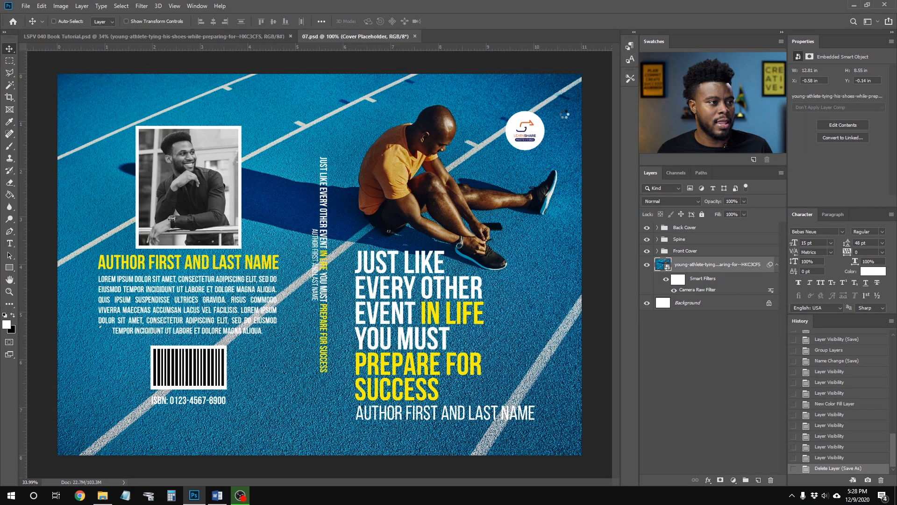
pyautogui.scroll(3, 368, 230)
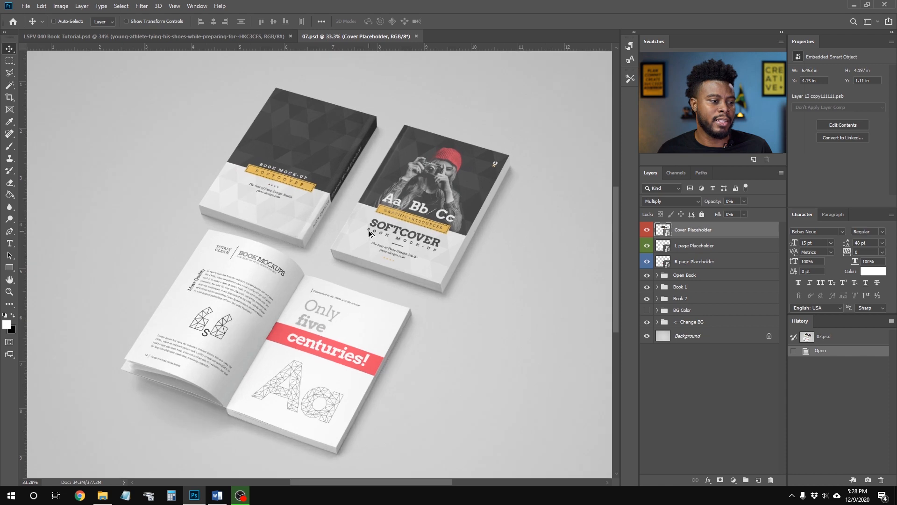
pyautogui.scroll(3, 383, 206)
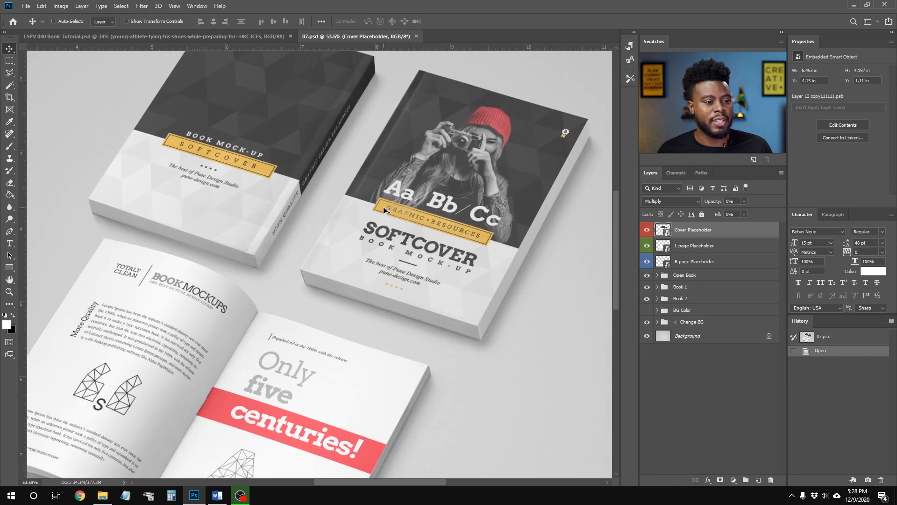
pyautogui.scroll(-3, 417, 197)
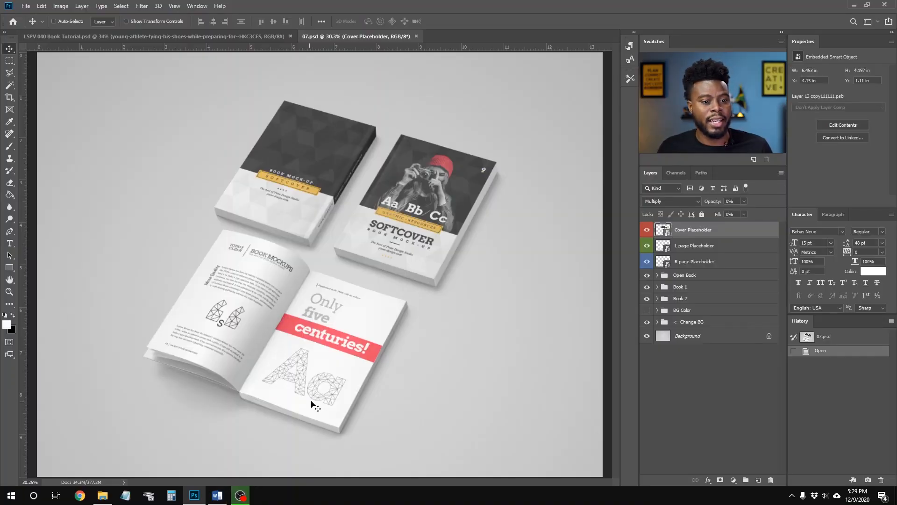
pyautogui.scroll(3, 465, 188)
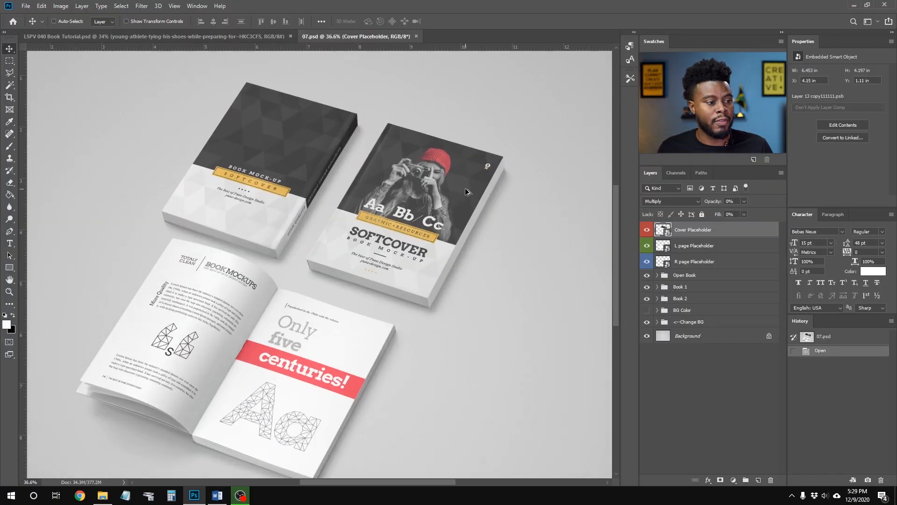
pyautogui.hscroll(-2, 463, 189)
pyautogui.scroll(1, 456, 191)
pyautogui.scroll(-2, 460, 196)
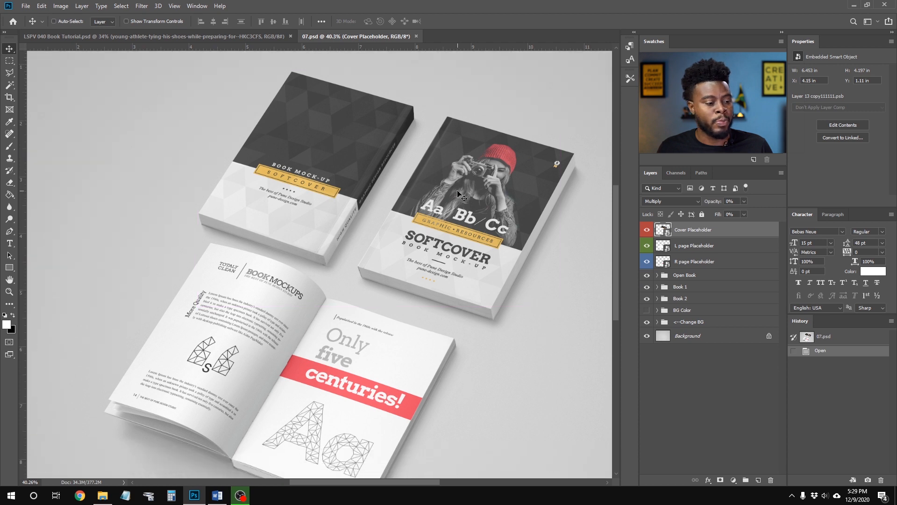
pyautogui.scroll(-1, 462, 196)
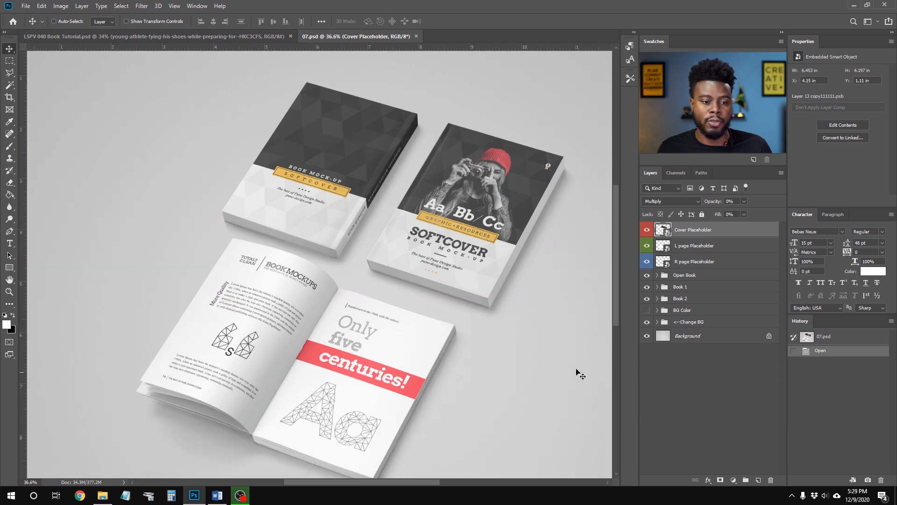
# - Toggle the R page Placeholder layer and the Book 2 group off and on, and hide the Open Book group
pyautogui.click(647, 261)
pyautogui.click(648, 262)
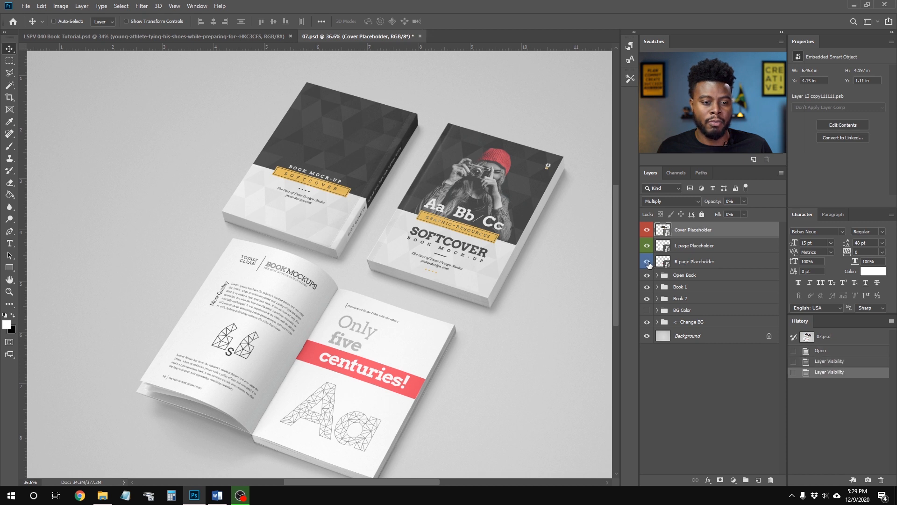
pyautogui.click(647, 298)
pyautogui.click(647, 298)
pyautogui.click(647, 275)
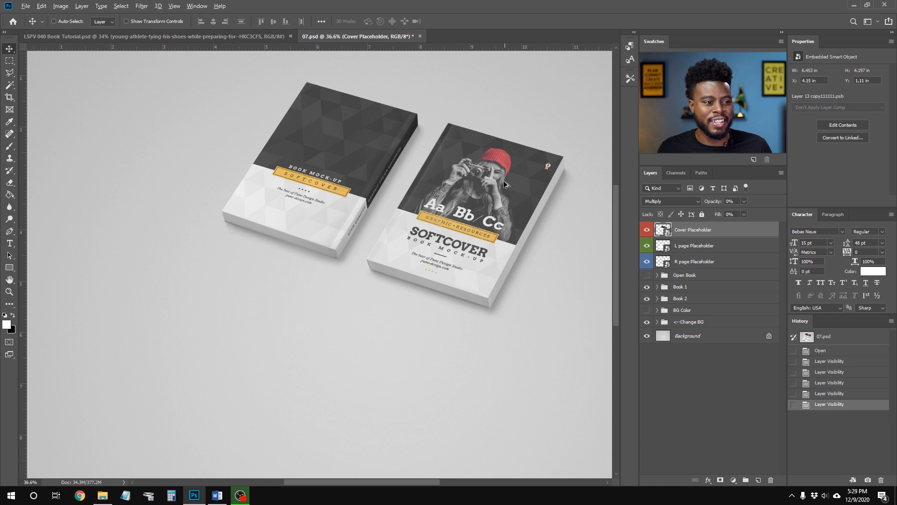
# - Toggle the visibility of the Cover Placeholder and L page Placeholder layers to check their effect on the two closed books
pyautogui.scroll(3, 504, 187)
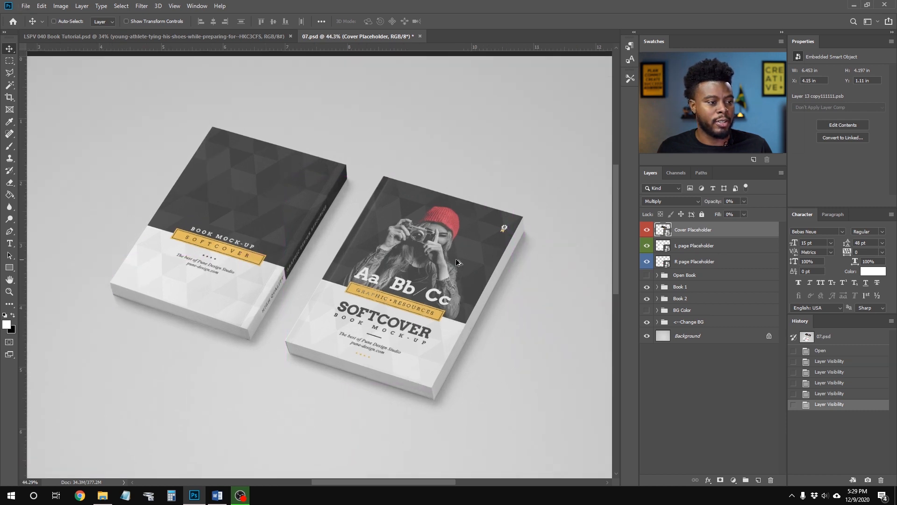
pyautogui.scroll(2, 456, 259)
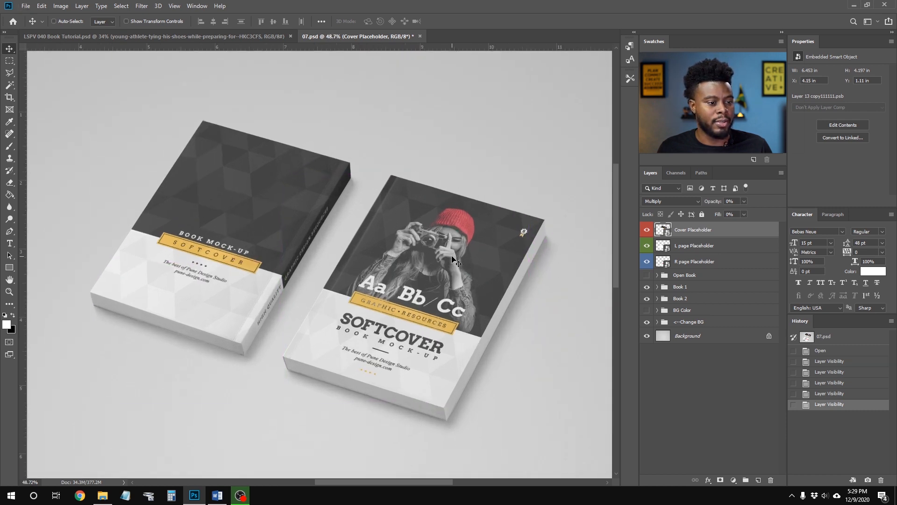
pyautogui.click(647, 229)
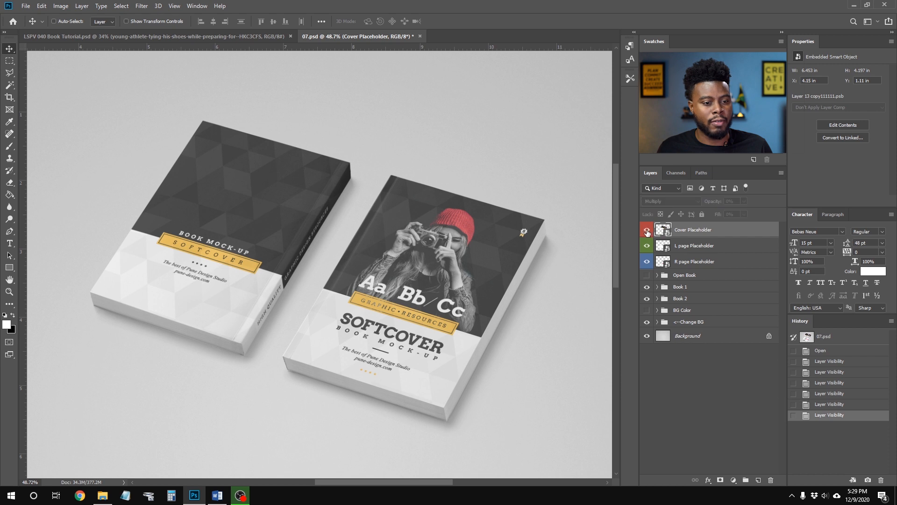
pyautogui.click(647, 231)
pyautogui.click(647, 245)
pyautogui.click(647, 246)
pyautogui.click(647, 230)
pyautogui.click(647, 230)
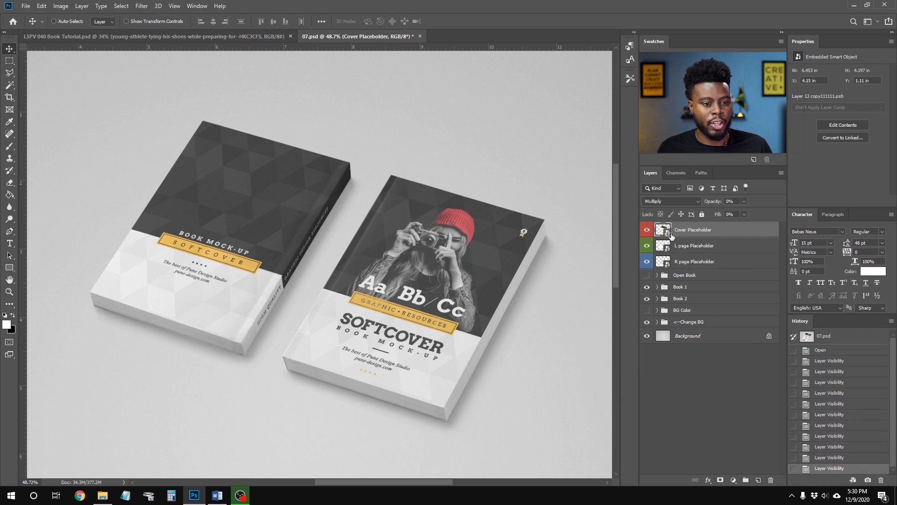
# - Open the contents of the Cover Placeholder smart object and place the LSPV 040 Book Tutorial JPEG into it
pyautogui.doubleClick(668, 235)
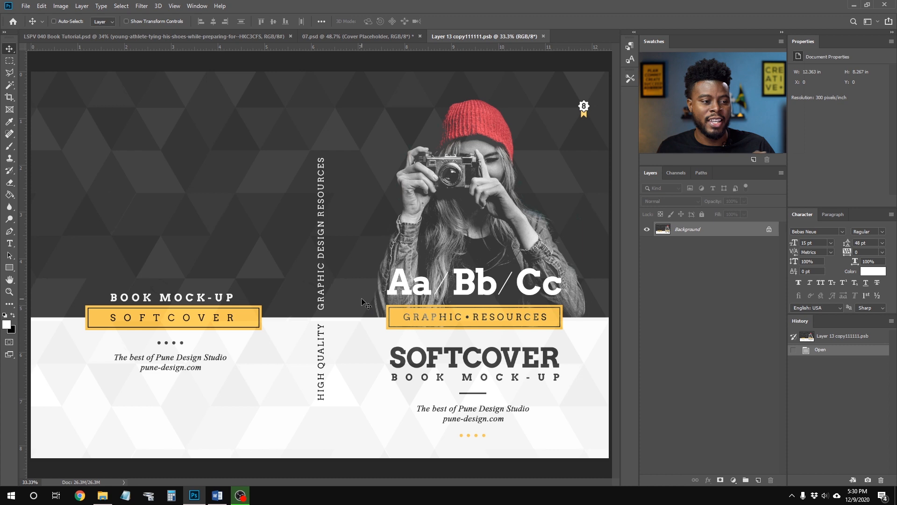
pyautogui.scroll(-1, 366, 266)
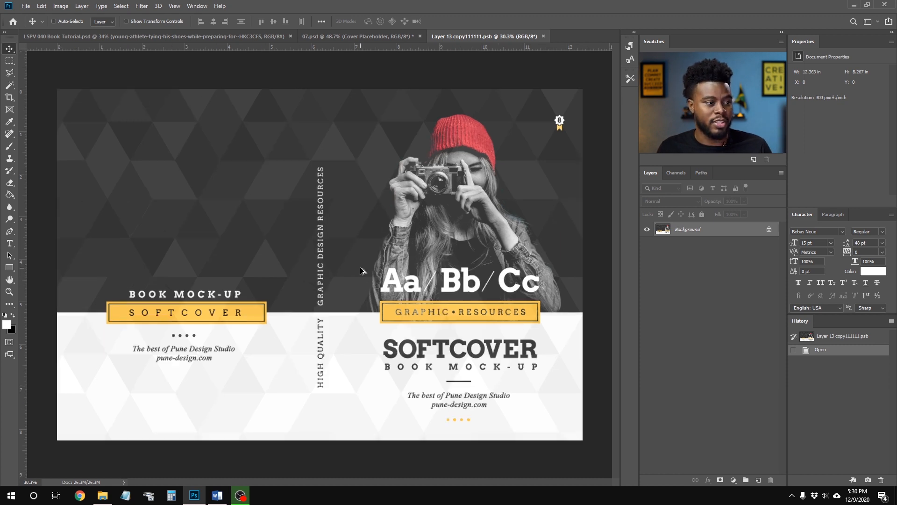
pyautogui.click(103, 495)
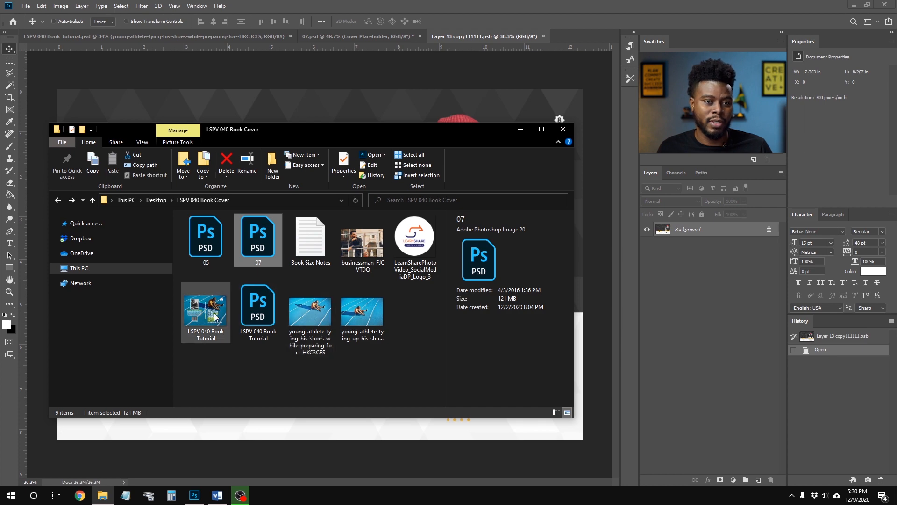
pyautogui.moveTo(215, 317); pyautogui.dragTo(319, 428)
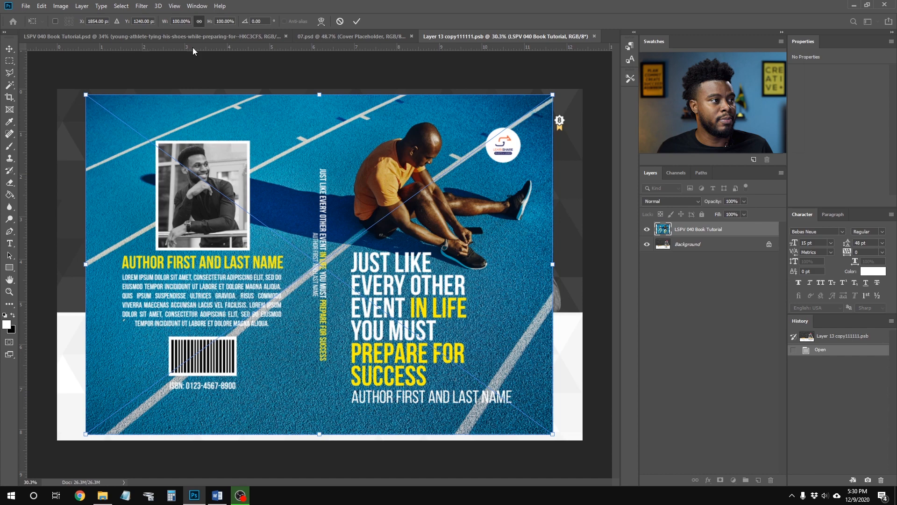
# - Scale the placed LSPV 040 Book Tutorial cover to 113% so it fills the canvas, adjust its position slightly, and commit the placement
pyautogui.hotkey('shift', 'Up')
pyautogui.press('Up')
pyautogui.press('Up')
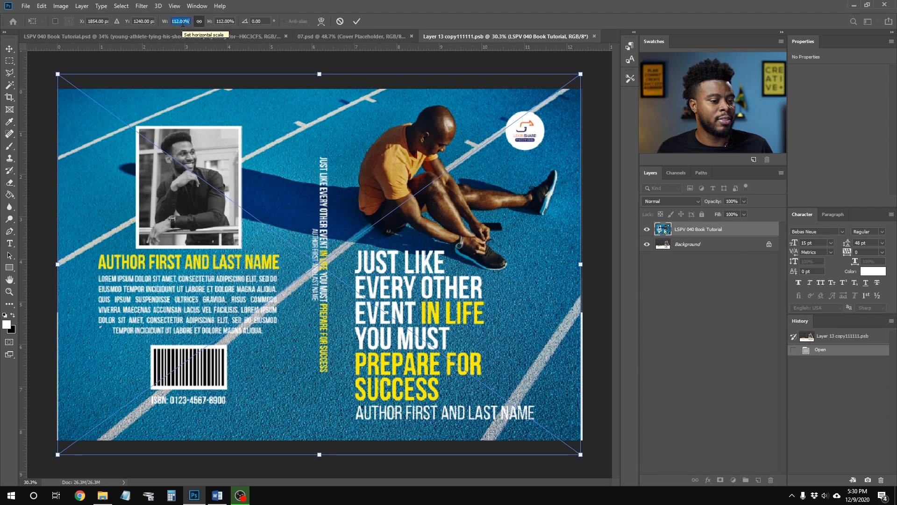
pyautogui.press('Up')
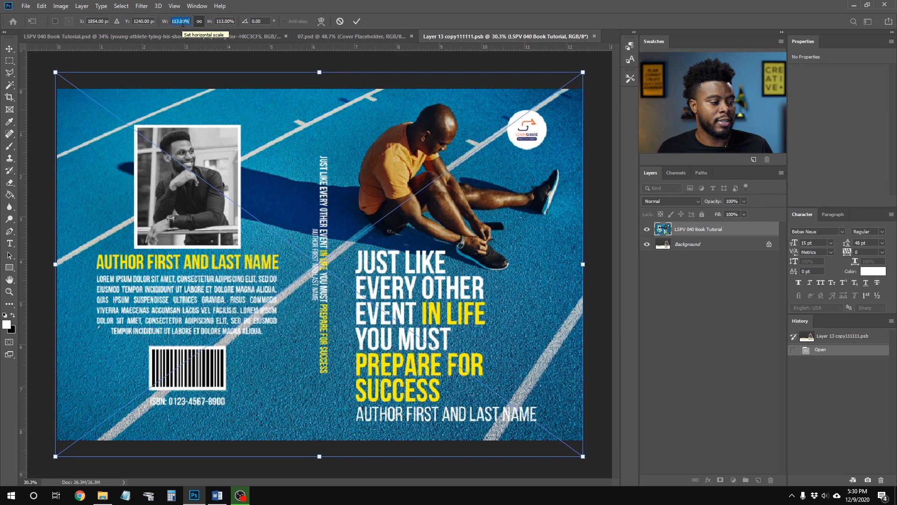
pyautogui.moveTo(220, 109); pyautogui.dragTo(221, 108)
pyautogui.moveTo(262, 160); pyautogui.dragTo(263, 158)
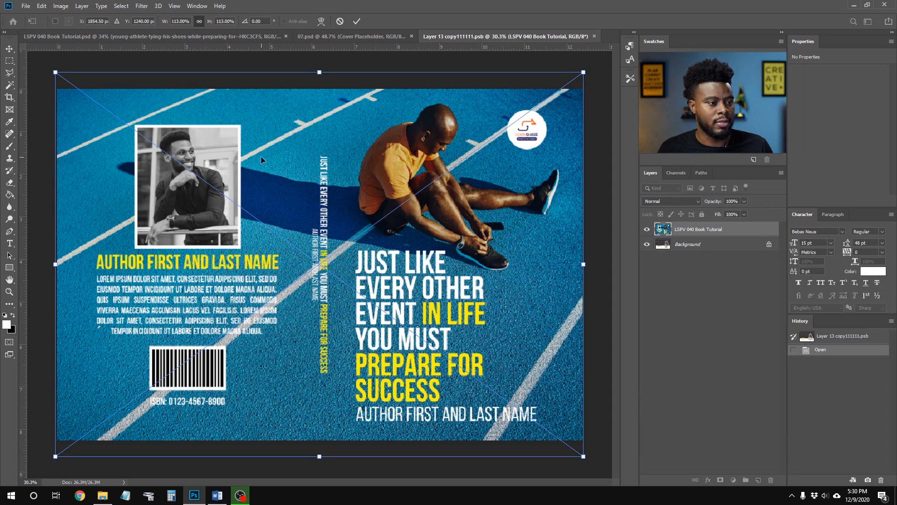
pyautogui.press('Return')
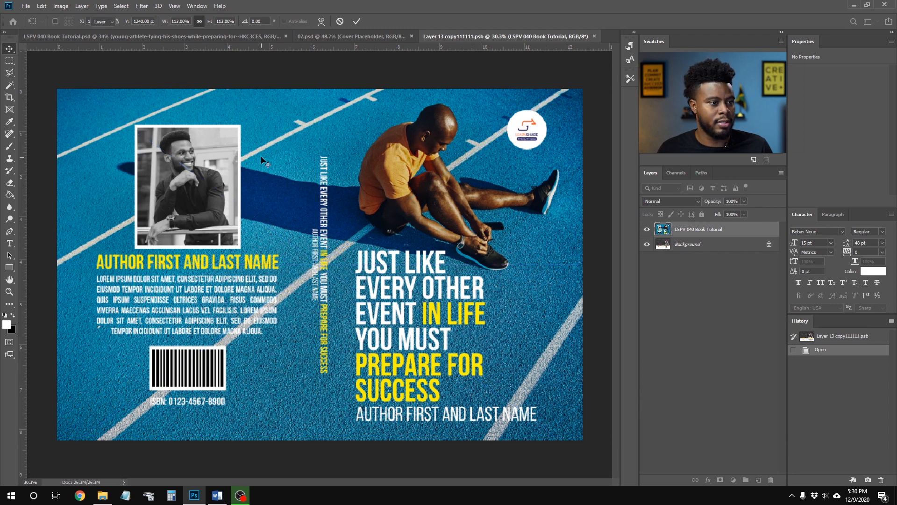
# - Save the smart object contents with Maximize Compatibility on, and hide the Background layer
pyautogui.hotkey('ctrl', 's')
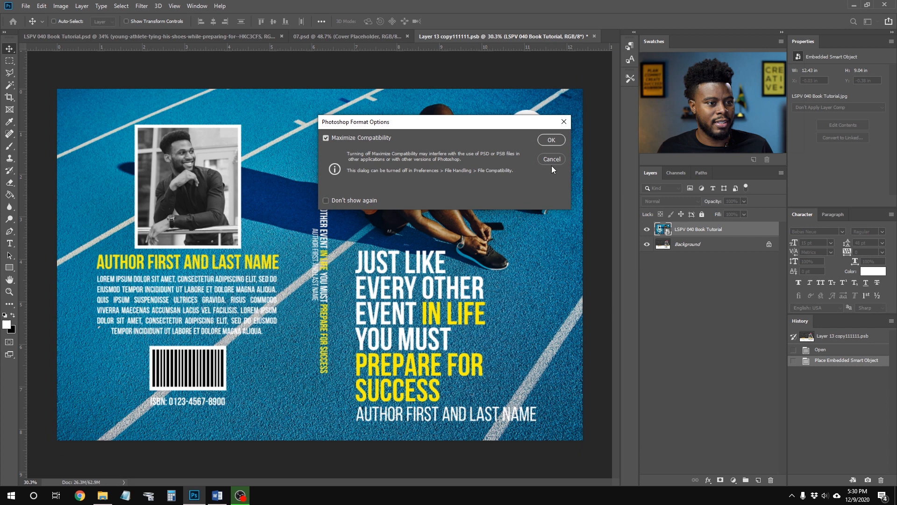
pyautogui.click(551, 140)
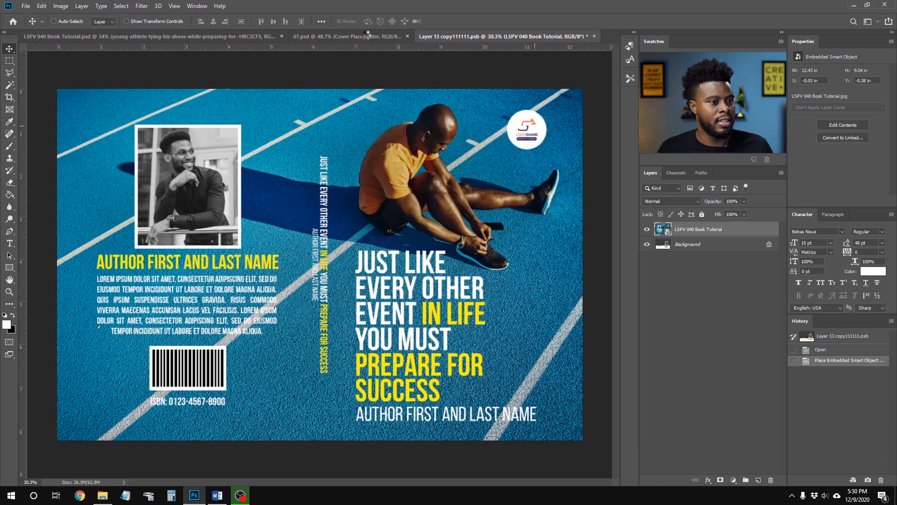
pyautogui.click(647, 244)
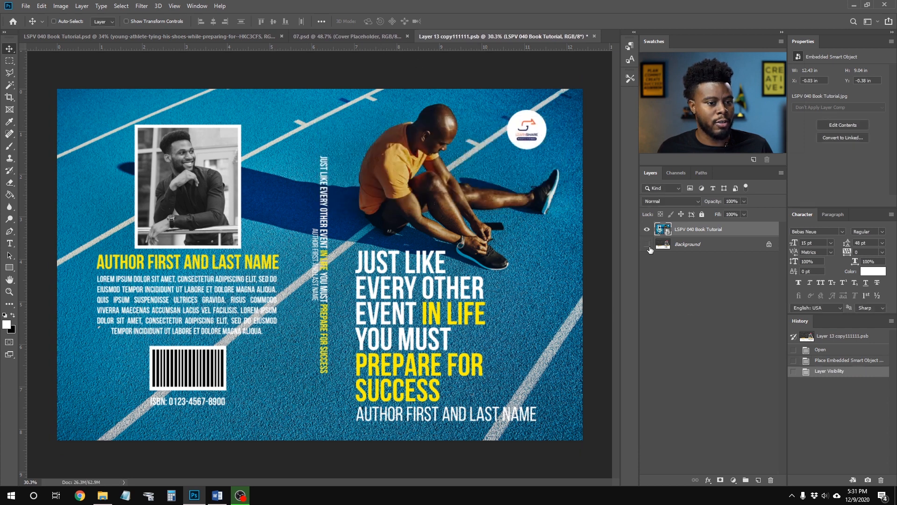
# - Return to the 07.psd mockup and display the two closed books in full screen mode
pyautogui.click(369, 40)
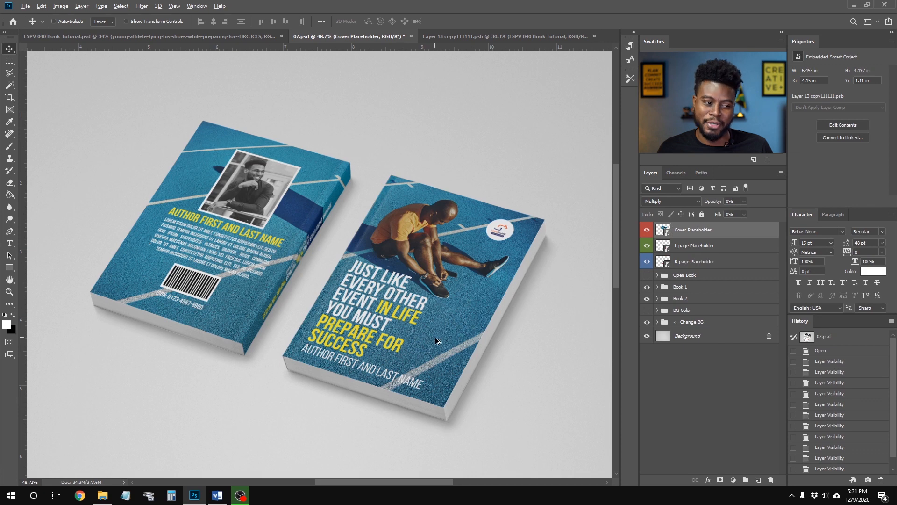
pyautogui.scroll(2, 268, 346)
pyautogui.scroll(1, 424, 341)
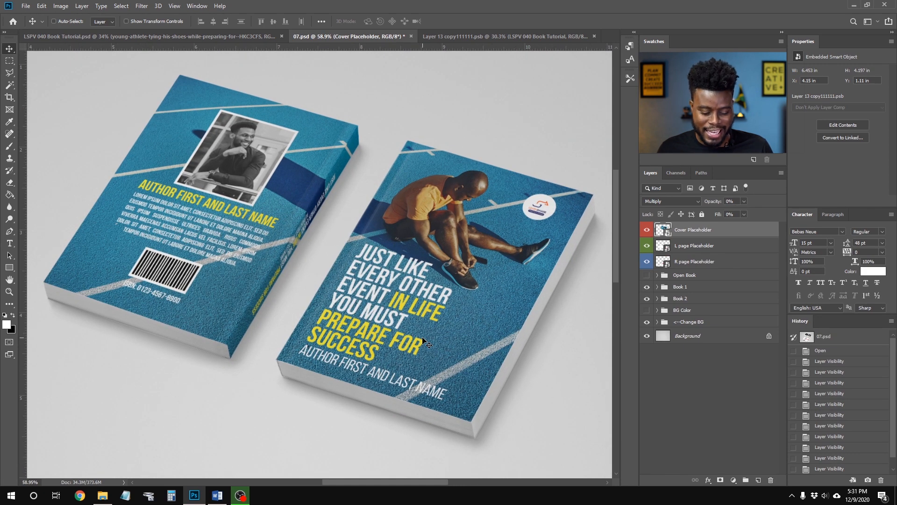
pyautogui.press('f')
pyautogui.press('f')
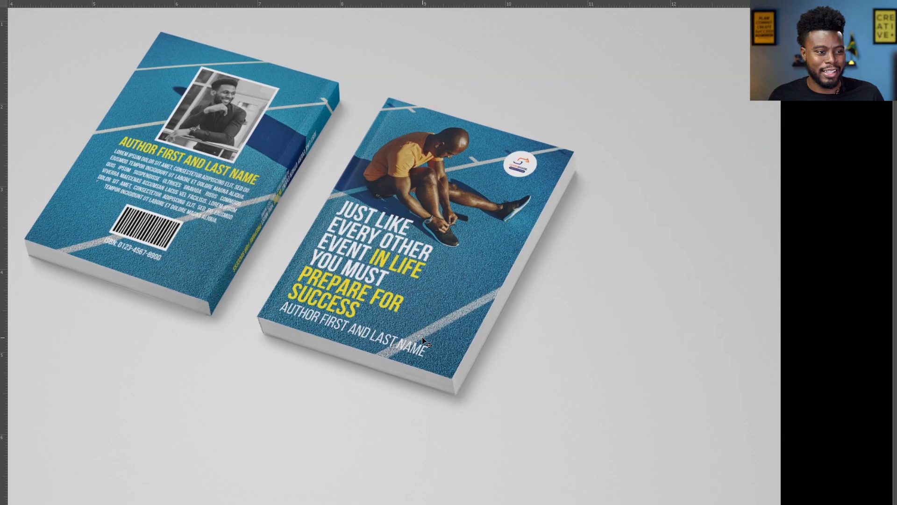
# - Examine the front cover, back cover and spine artwork on the two mockup books up close
pyautogui.hscroll(-4, 422, 337)
pyautogui.scroll(1, 423, 337)
pyautogui.scroll(6, 423, 337)
pyautogui.scroll(-3, 422, 338)
pyautogui.hscroll(-1, 422, 337)
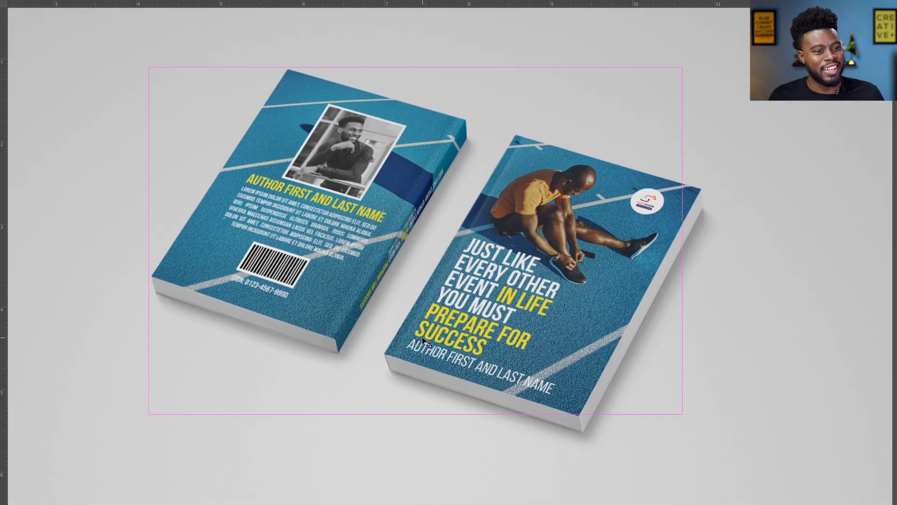
pyautogui.scroll(1, 422, 337)
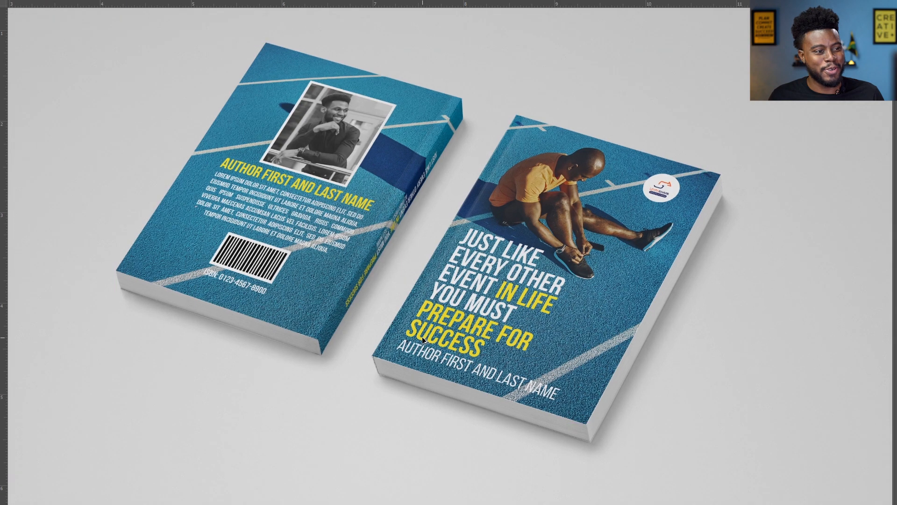
pyautogui.scroll(1, 422, 336)
pyautogui.scroll(1, 423, 340)
pyautogui.scroll(-1, 426, 339)
pyautogui.scroll(1, 426, 340)
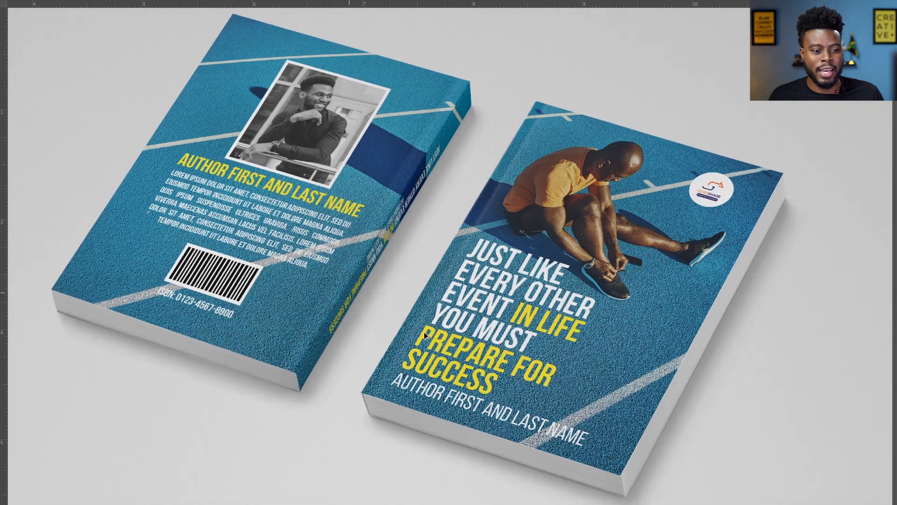